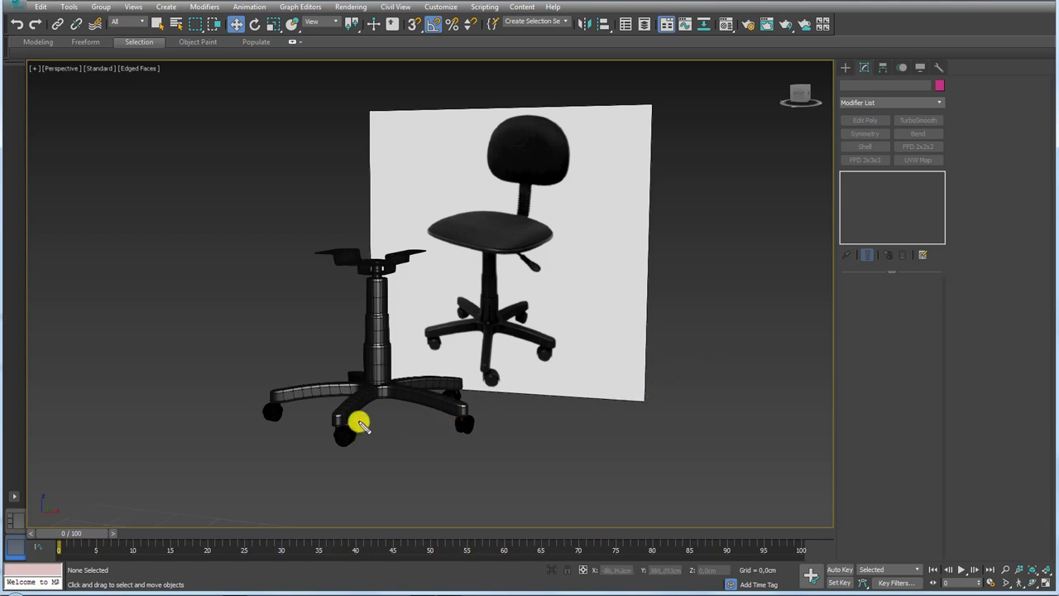
Annotate the finished chair base, its caster and the seat plate against the reference photo.
{"action": "left_click_drag", "start_coordinate": [356, 421], "coordinate": [362, 433]}
{"action": "mouse_move", "coordinate": [370, 240]}
{"action": "left_mouse_down"}
{"action": "mouse_move", "coordinate": [434, 447]}
{"action": "mouse_move", "coordinate": [497, 392]}
{"action": "left_mouse_up"}
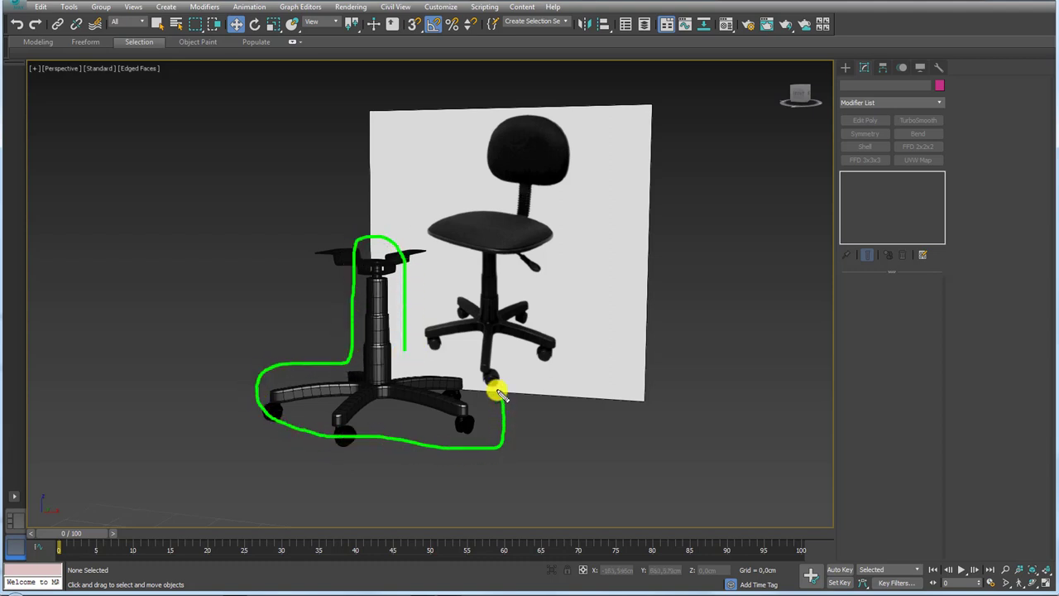
{"action": "key", "text": "e"}
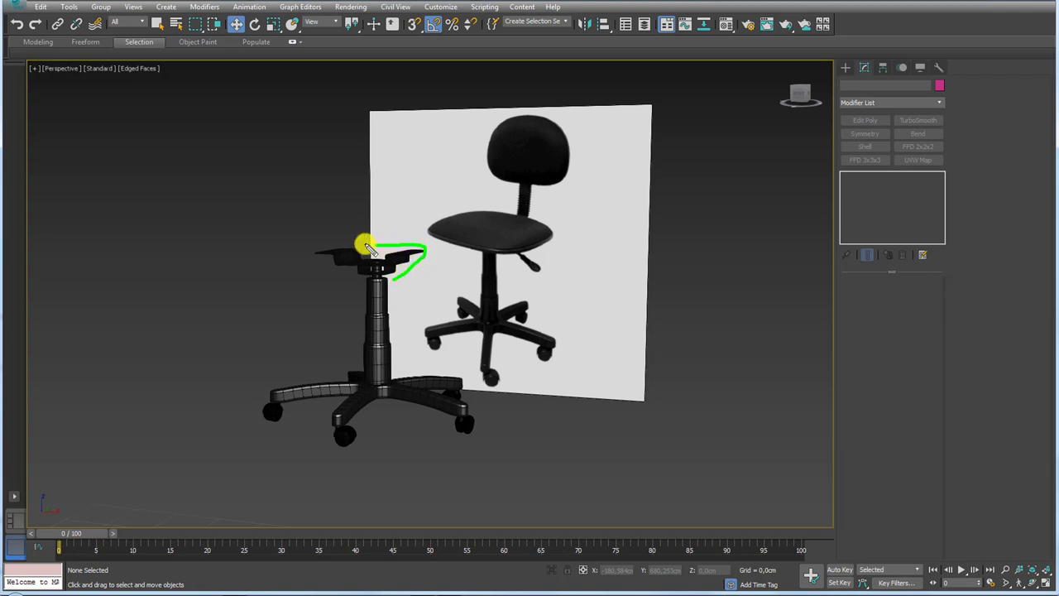
{"action": "left_click_drag", "start_coordinate": [368, 248], "coordinate": [397, 283]}
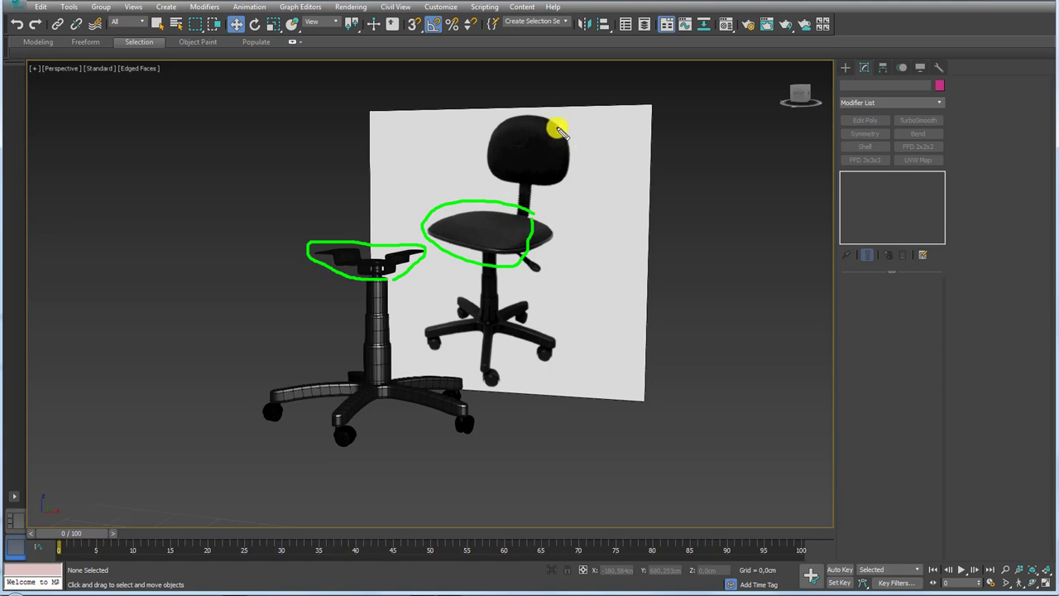
{"action": "mouse_move", "coordinate": [488, 144]}
{"action": "left_mouse_down"}
{"action": "mouse_move", "coordinate": [576, 176]}
{"action": "mouse_move", "coordinate": [510, 217]}
{"action": "mouse_move", "coordinate": [524, 169]}
{"action": "left_mouse_up"}
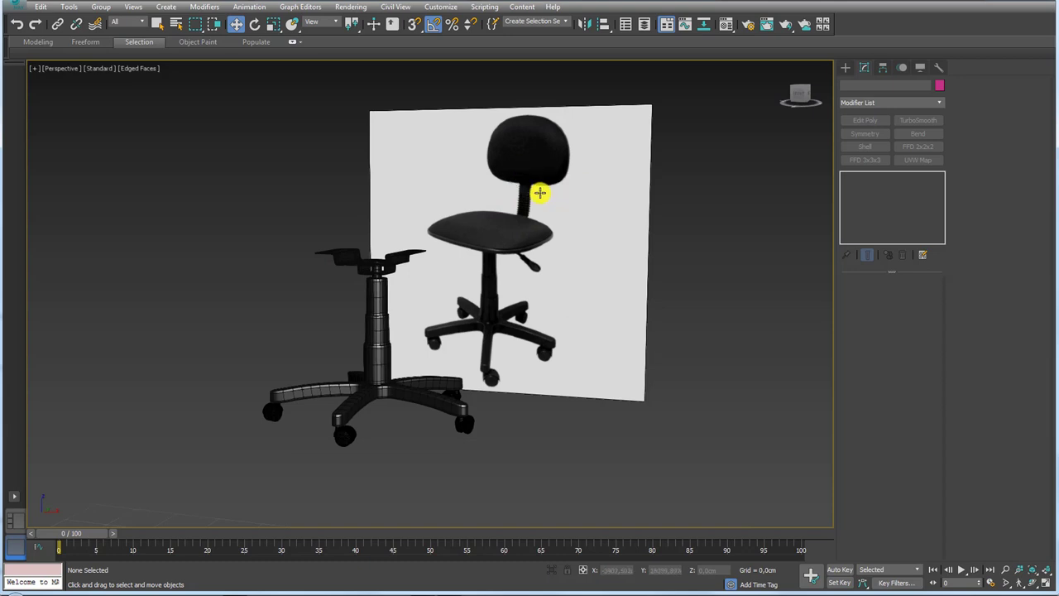
Select the seat plate Plane003 and frame it in an angled view.
{"action": "mouse_move", "coordinate": [564, 206]}
{"action": "middle_mouse_down", "text": "alt"}
{"action": "mouse_move", "coordinate": [561, 237]}
{"action": "mouse_move", "coordinate": [584, 256]}
{"action": "middle_mouse_up", "text": "alt"}
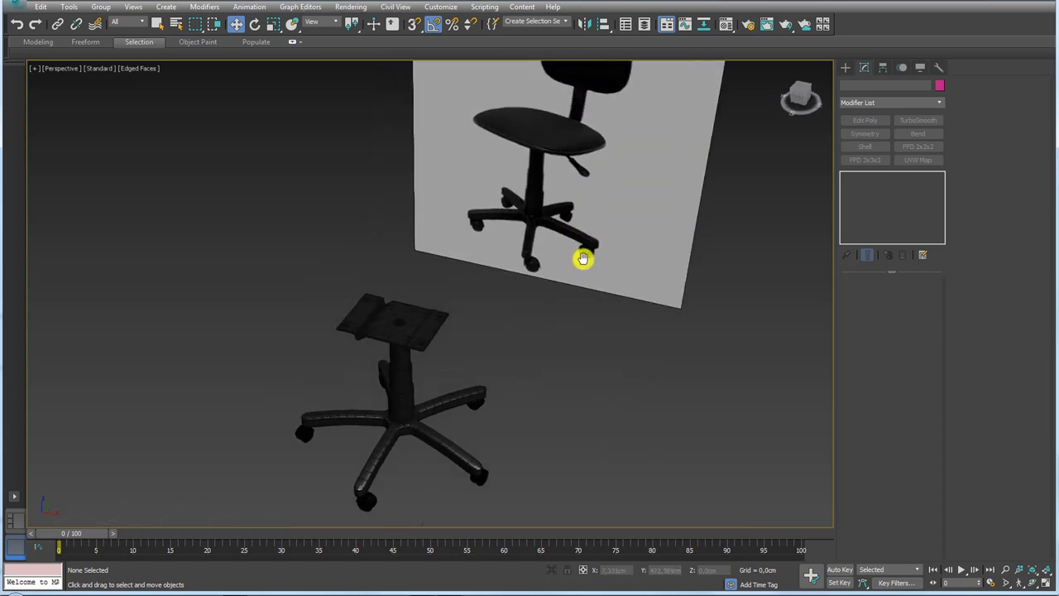
{"action": "scroll", "coordinate": [584, 255], "scroll_direction": "down", "scroll_amount": 5}
{"action": "scroll", "coordinate": [529, 277], "scroll_direction": "up", "scroll_amount": 5}
{"action": "scroll", "coordinate": [528, 277], "scroll_direction": "up", "scroll_amount": 3}
{"action": "left_click", "coordinate": [524, 273]}
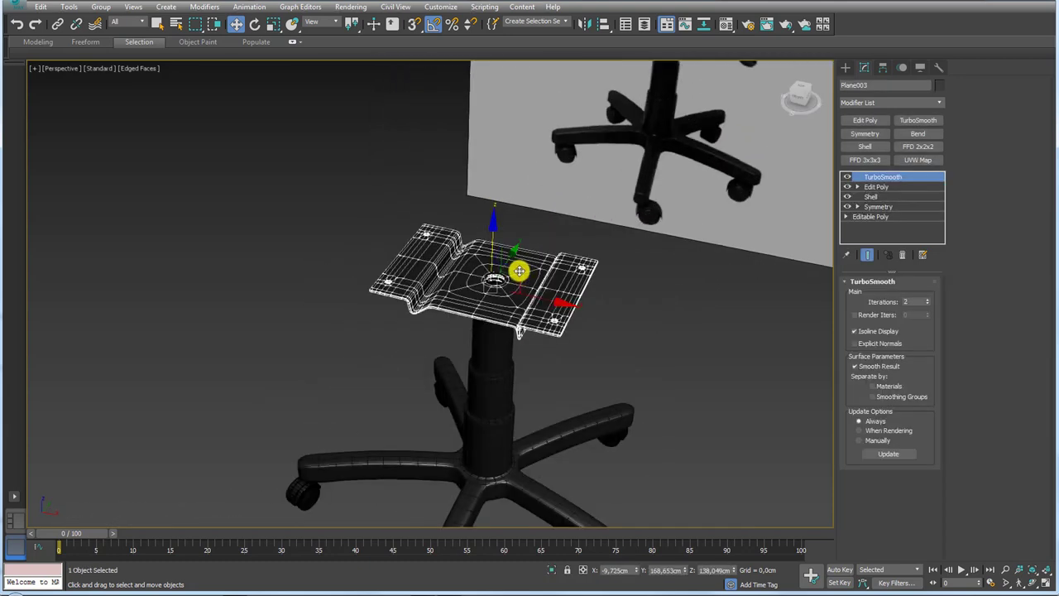
{"action": "scroll", "coordinate": [515, 274], "scroll_direction": "up", "scroll_amount": 2}
{"action": "mouse_move", "coordinate": [562, 264]}
{"action": "middle_mouse_down", "text": "alt"}
{"action": "mouse_move", "coordinate": [574, 284]}
{"action": "mouse_move", "coordinate": [563, 253]}
{"action": "middle_mouse_up", "text": "alt"}
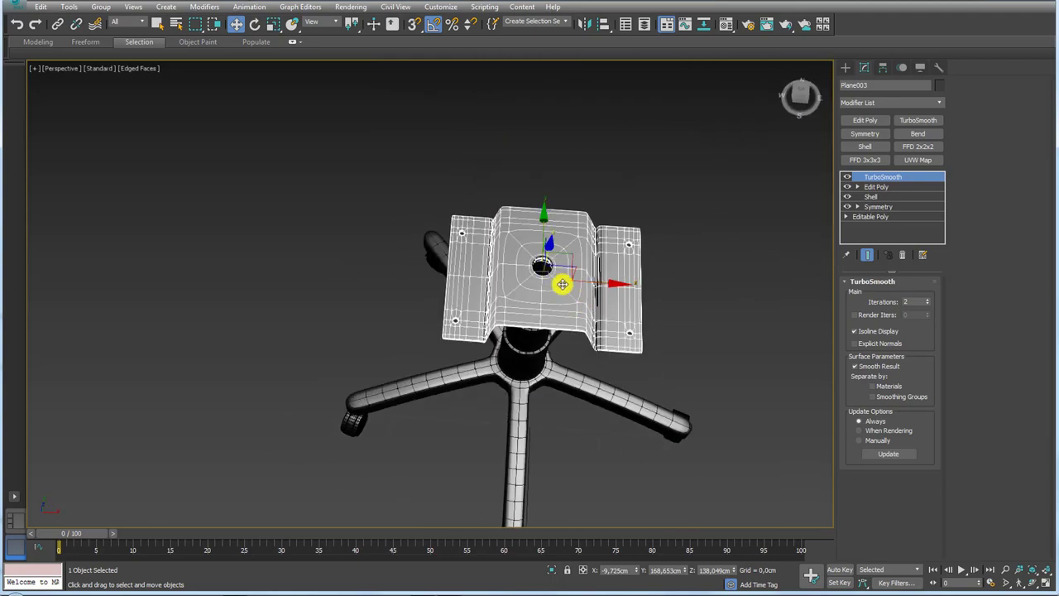
{"action": "scroll", "coordinate": [563, 253], "scroll_direction": "up", "scroll_amount": 4}
{"action": "mouse_move", "coordinate": [577, 290]}
{"action": "middle_mouse_down", "text": "alt"}
{"action": "mouse_move", "coordinate": [560, 243]}
{"action": "mouse_move", "coordinate": [544, 239]}
{"action": "mouse_move", "coordinate": [574, 267]}
{"action": "mouse_move", "coordinate": [541, 232]}
{"action": "mouse_move", "coordinate": [546, 206]}
{"action": "mouse_move", "coordinate": [557, 279]}
{"action": "middle_mouse_up", "text": "alt"}
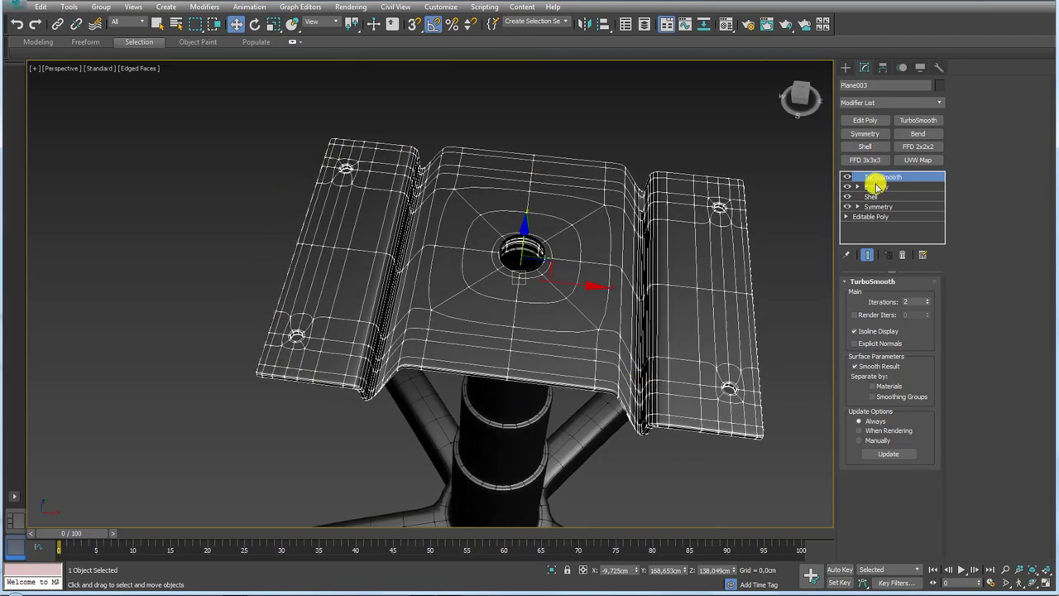
{"action": "middle_click_drag", "start_coordinate": [732, 258], "coordinate": [671, 258]}
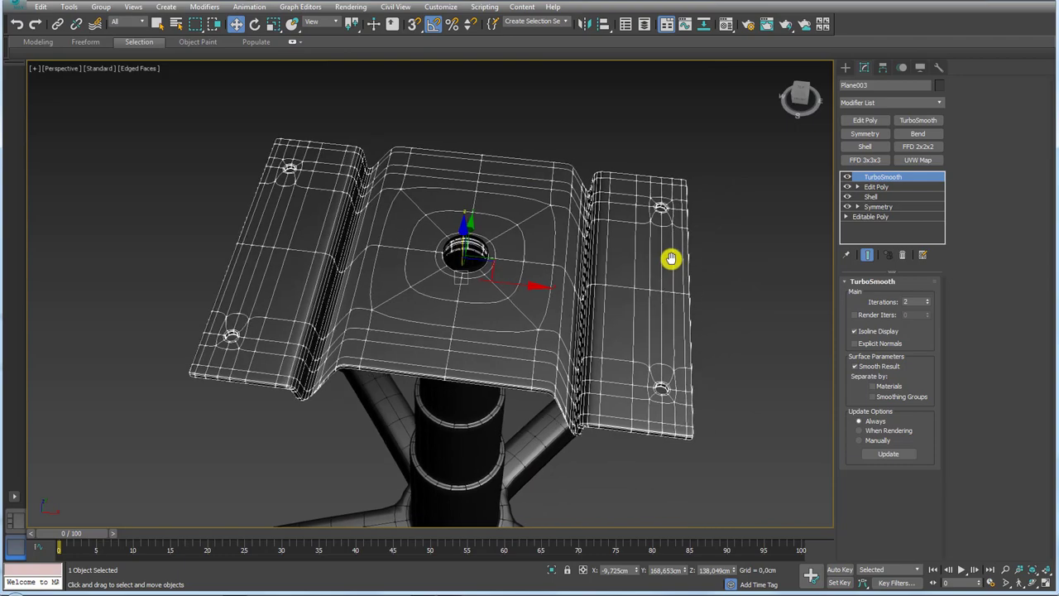
Disable TurboSmooth and Edit Poly to show the plate's base Editable Poly mesh.
{"action": "left_click", "coordinate": [846, 178]}
{"action": "left_click", "coordinate": [846, 187]}
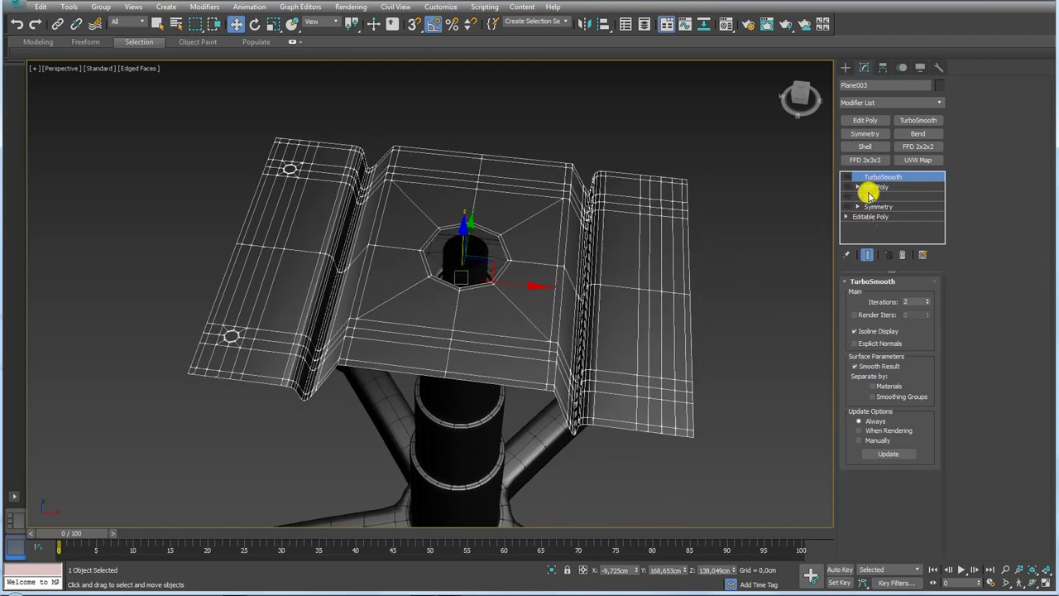
{"action": "left_click", "coordinate": [869, 217]}
{"action": "mouse_move", "coordinate": [770, 274]}
{"action": "middle_mouse_down", "text": "alt"}
{"action": "mouse_move", "coordinate": [716, 240]}
{"action": "mouse_move", "coordinate": [758, 273]}
{"action": "middle_mouse_up", "text": "alt"}
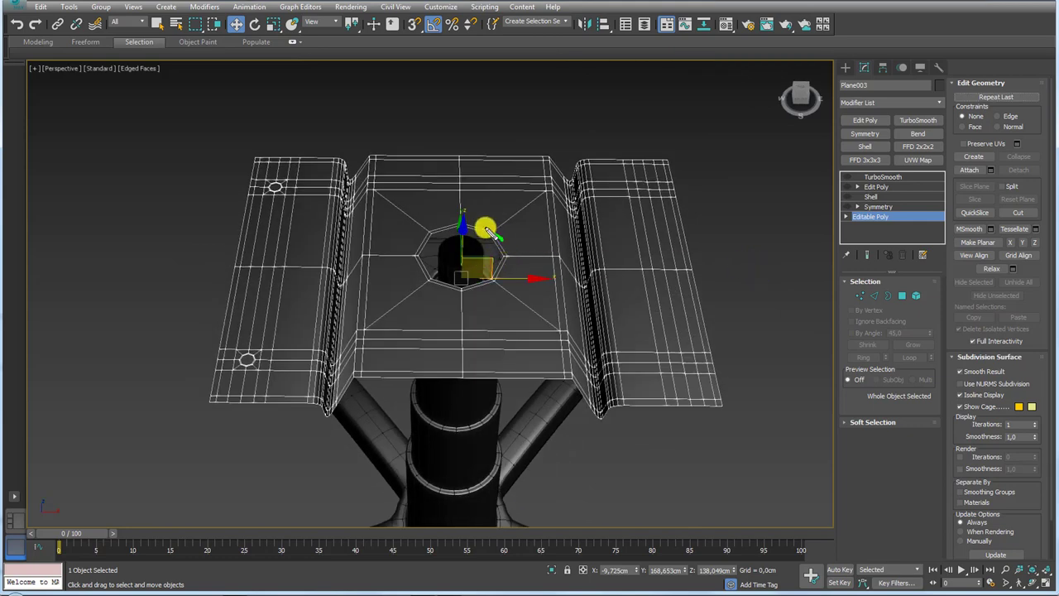
Mark the plate's centre hole, left bolt holes and front edge, then clear the markings.
{"action": "mouse_move", "coordinate": [489, 227]}
{"action": "left_mouse_down"}
{"action": "mouse_move", "coordinate": [414, 256]}
{"action": "mouse_move", "coordinate": [503, 275]}
{"action": "mouse_move", "coordinate": [499, 238]}
{"action": "left_mouse_up"}
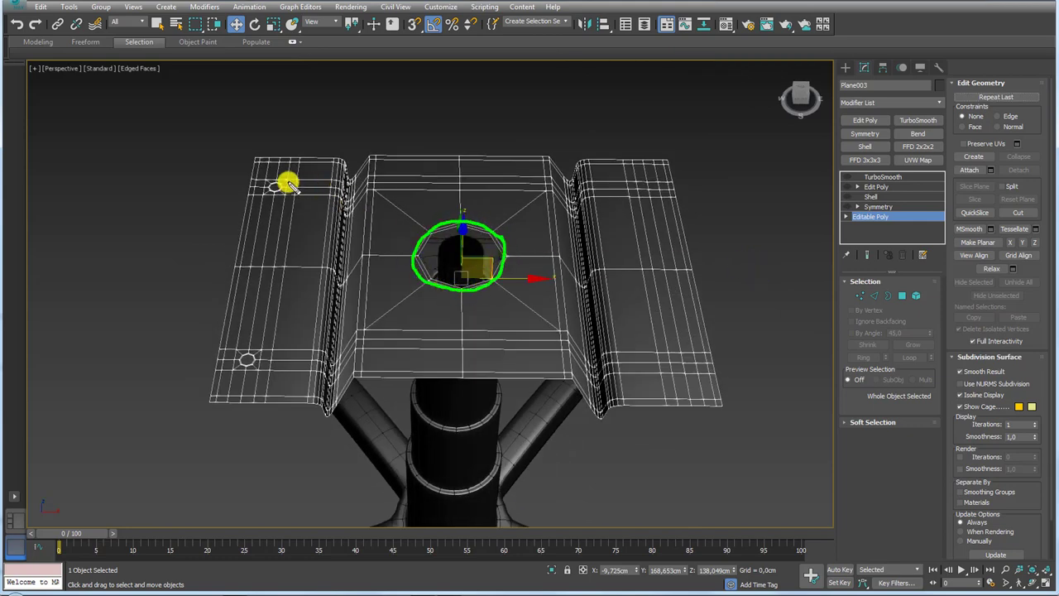
{"action": "left_click_drag", "start_coordinate": [269, 181], "coordinate": [267, 183]}
{"action": "mouse_move", "coordinate": [255, 350]}
{"action": "left_mouse_down"}
{"action": "mouse_move", "coordinate": [236, 366]}
{"action": "mouse_move", "coordinate": [248, 347]}
{"action": "left_mouse_up"}
{"action": "mouse_move", "coordinate": [376, 321]}
{"action": "left_mouse_down"}
{"action": "mouse_move", "coordinate": [584, 312]}
{"action": "mouse_move", "coordinate": [579, 345]}
{"action": "left_mouse_up"}
{"action": "key", "text": "Escape"}
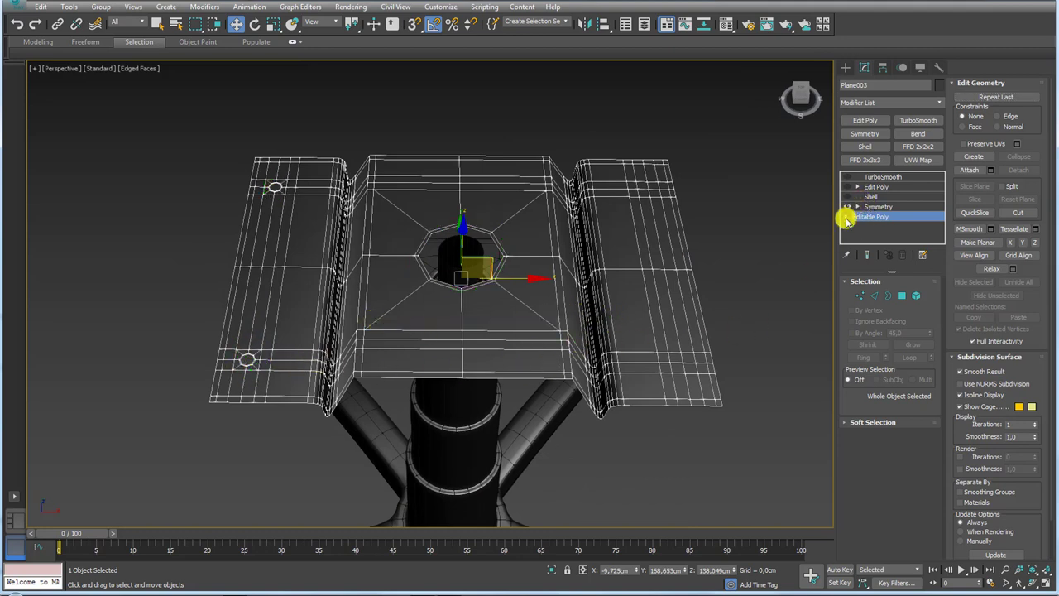
Step through Symmetry and Shell to show the mirrored bolt holes and plate thickness.
{"action": "left_click", "coordinate": [881, 206]}
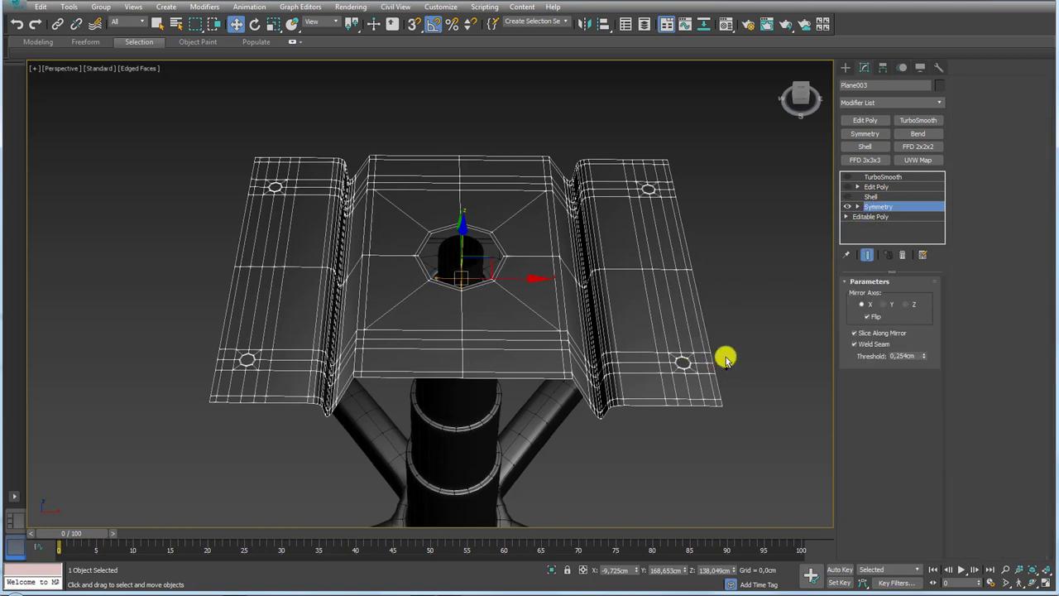
{"action": "mouse_move", "coordinate": [725, 358]}
{"action": "left_mouse_down"}
{"action": "mouse_move", "coordinate": [678, 338]}
{"action": "mouse_move", "coordinate": [704, 338]}
{"action": "left_mouse_up"}
{"action": "mouse_move", "coordinate": [269, 388]}
{"action": "left_mouse_down"}
{"action": "mouse_move", "coordinate": [278, 342]}
{"action": "mouse_move", "coordinate": [248, 328]}
{"action": "left_mouse_up"}
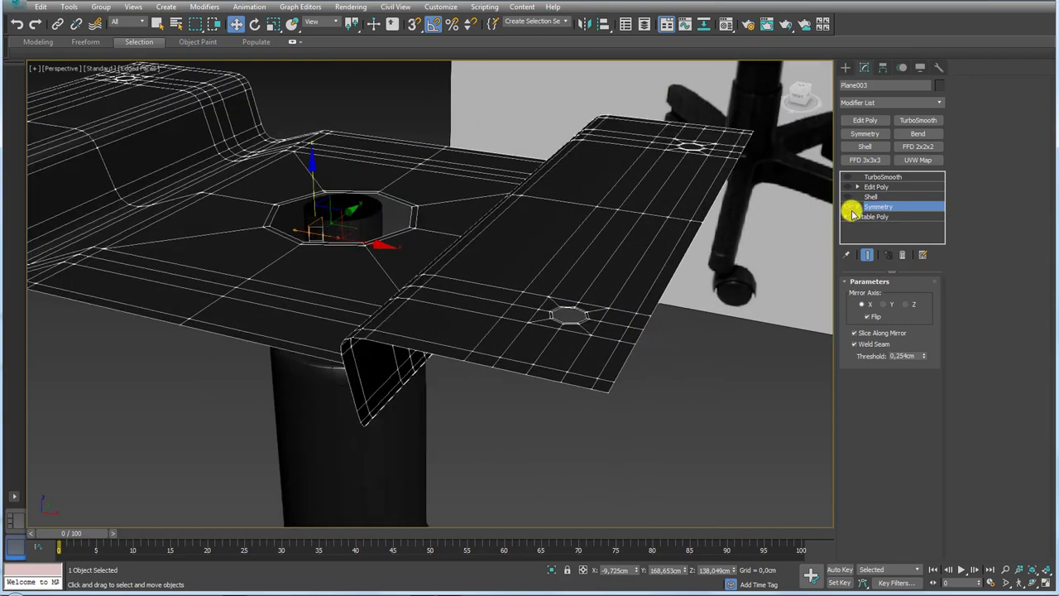
{"action": "left_click", "coordinate": [865, 196]}
{"action": "mouse_move", "coordinate": [567, 378]}
{"action": "middle_mouse_down", "text": "alt"}
{"action": "mouse_move", "coordinate": [582, 326]}
{"action": "mouse_move", "coordinate": [548, 243]}
{"action": "middle_mouse_up", "text": "alt"}
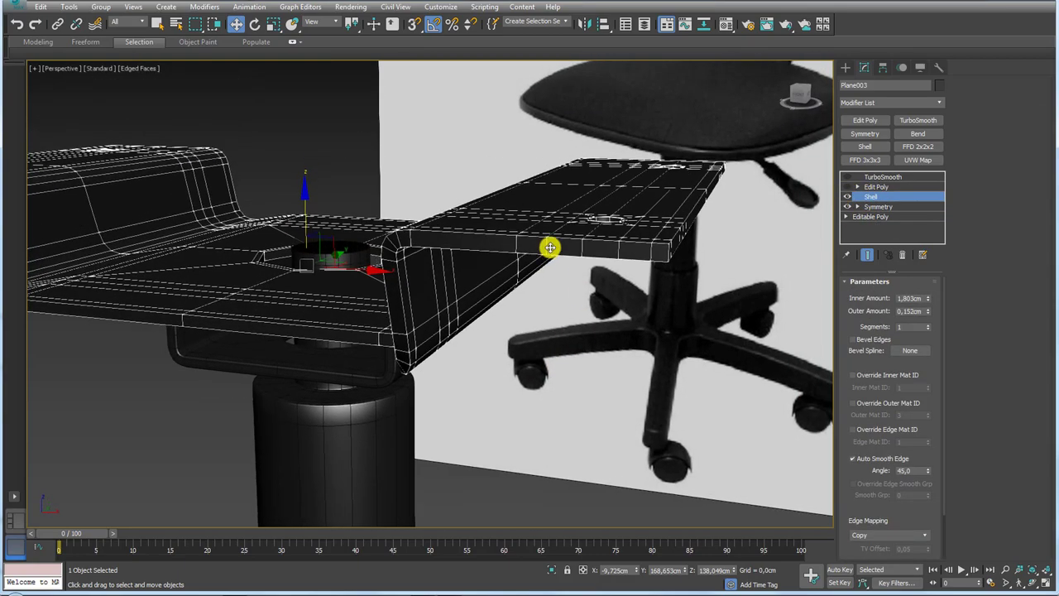
Re-enable Edit Poly and TurboSmooth and view the smoothed plate from above.
{"action": "left_click", "coordinate": [881, 187]}
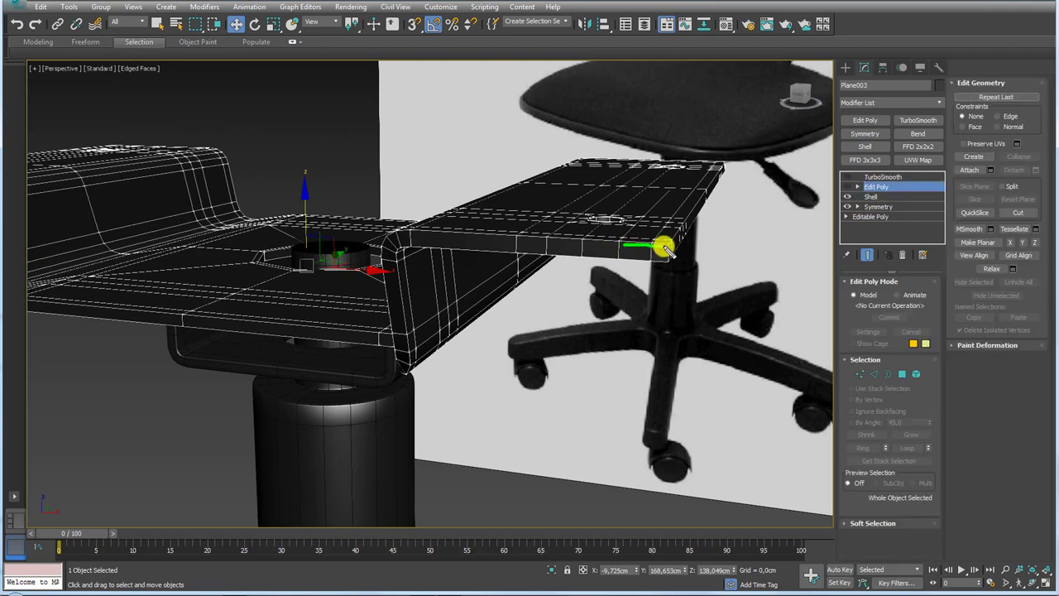
{"action": "left_click", "coordinate": [847, 189]}
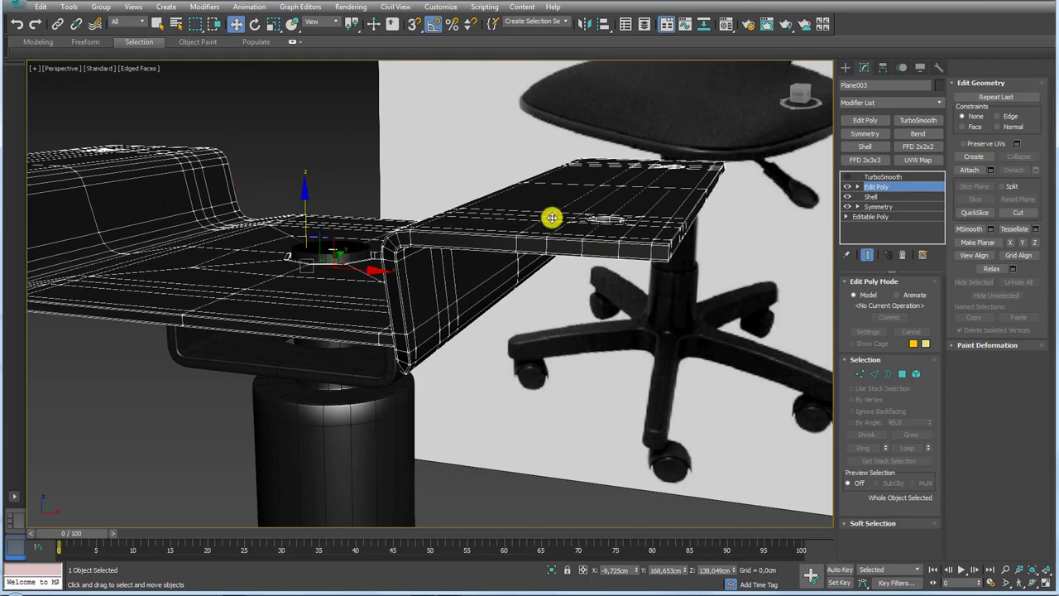
{"action": "scroll", "coordinate": [551, 218], "scroll_direction": "up", "scroll_amount": 5}
{"action": "scroll", "coordinate": [605, 279], "scroll_direction": "up", "scroll_amount": 3}
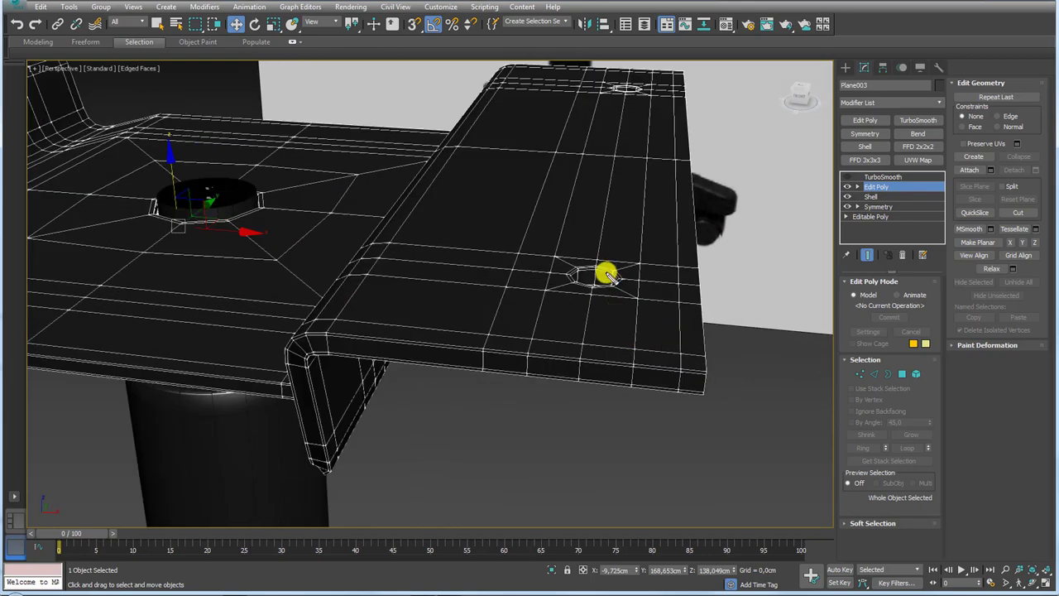
{"action": "left_click", "coordinate": [867, 177]}
{"action": "mouse_move", "coordinate": [536, 248]}
{"action": "middle_mouse_down", "text": "alt"}
{"action": "mouse_move", "coordinate": [602, 272]}
{"action": "mouse_move", "coordinate": [650, 332]}
{"action": "mouse_move", "coordinate": [522, 293]}
{"action": "mouse_move", "coordinate": [521, 224]}
{"action": "mouse_move", "coordinate": [678, 239]}
{"action": "mouse_move", "coordinate": [654, 291]}
{"action": "middle_mouse_up", "text": "alt"}
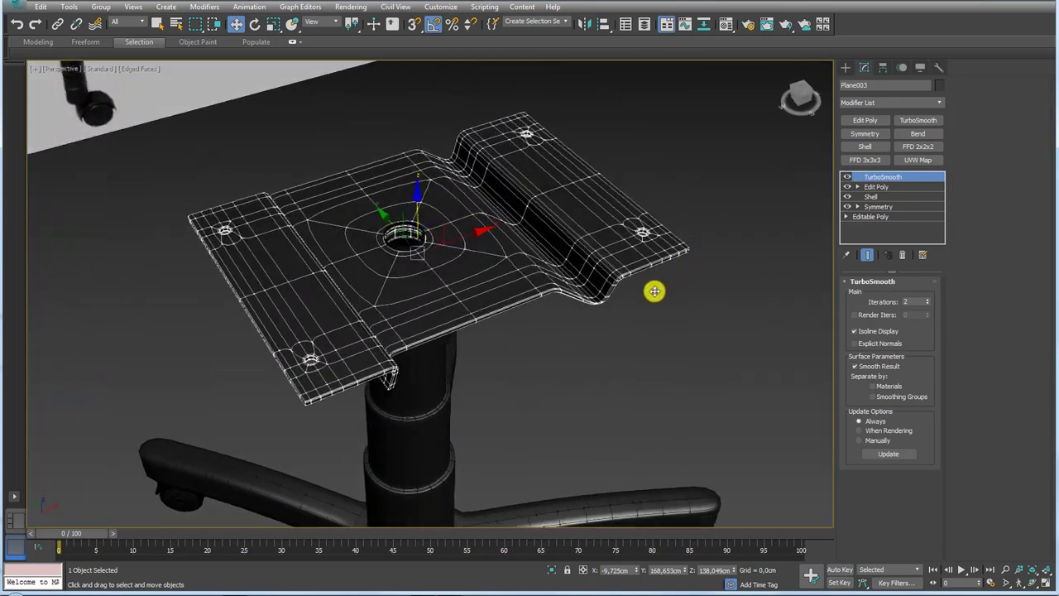
{"action": "scroll", "coordinate": [654, 291], "scroll_direction": "down", "scroll_amount": 3}
{"action": "mouse_move", "coordinate": [652, 249]}
{"action": "middle_mouse_down", "text": "alt"}
{"action": "mouse_move", "coordinate": [651, 198]}
{"action": "mouse_move", "coordinate": [380, 234]}
{"action": "mouse_move", "coordinate": [502, 270]}
{"action": "mouse_move", "coordinate": [490, 322]}
{"action": "mouse_move", "coordinate": [621, 456]}
{"action": "mouse_move", "coordinate": [546, 303]}
{"action": "middle_mouse_up", "text": "alt"}
{"action": "scroll", "coordinate": [508, 190], "scroll_direction": "up", "scroll_amount": 2}
{"action": "scroll", "coordinate": [510, 241], "scroll_direction": "up", "scroll_amount": 1}
{"action": "scroll", "coordinate": [482, 307], "scroll_direction": "up", "scroll_amount": 2}
{"action": "scroll", "coordinate": [492, 325], "scroll_direction": "up", "scroll_amount": 2}
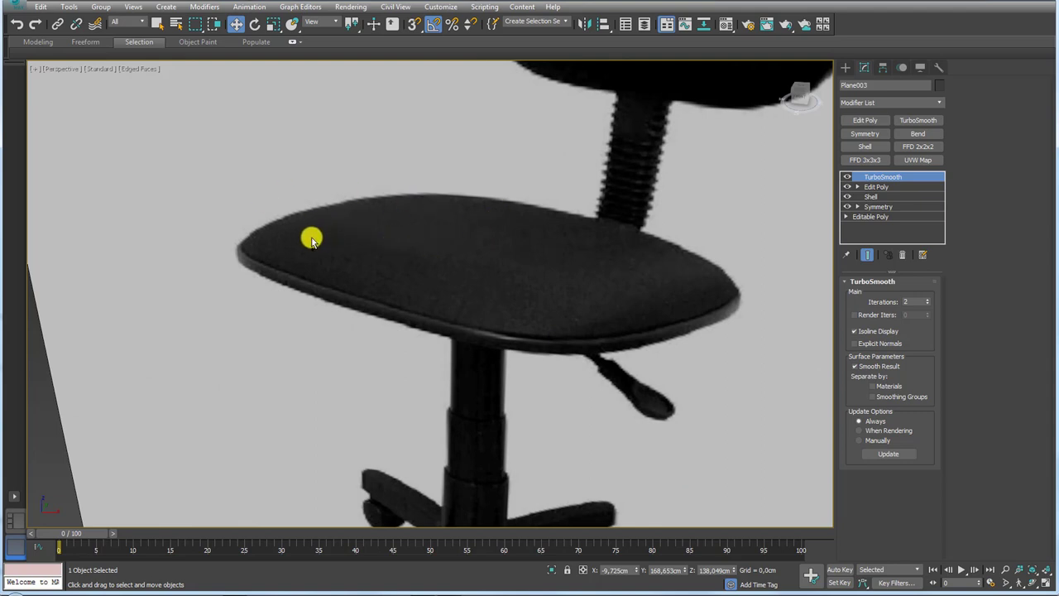
{"action": "mouse_move", "coordinate": [255, 236]}
{"action": "left_mouse_down"}
{"action": "mouse_move", "coordinate": [405, 191]}
{"action": "mouse_move", "coordinate": [764, 253]}
{"action": "mouse_move", "coordinate": [541, 343]}
{"action": "mouse_move", "coordinate": [236, 246]}
{"action": "mouse_move", "coordinate": [236, 298]}
{"action": "left_mouse_up"}
{"action": "left_click_drag", "start_coordinate": [566, 346], "coordinate": [565, 385]}
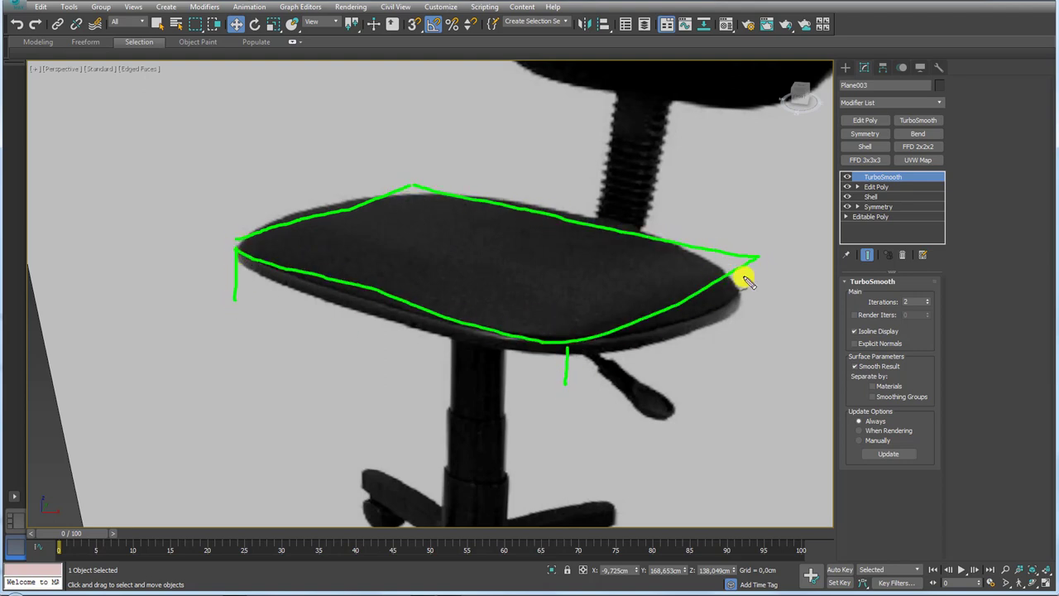
{"action": "mouse_move", "coordinate": [756, 256]}
{"action": "left_mouse_down"}
{"action": "mouse_move", "coordinate": [752, 306]}
{"action": "mouse_move", "coordinate": [664, 355]}
{"action": "mouse_move", "coordinate": [563, 387]}
{"action": "mouse_move", "coordinate": [211, 301]}
{"action": "left_mouse_up"}
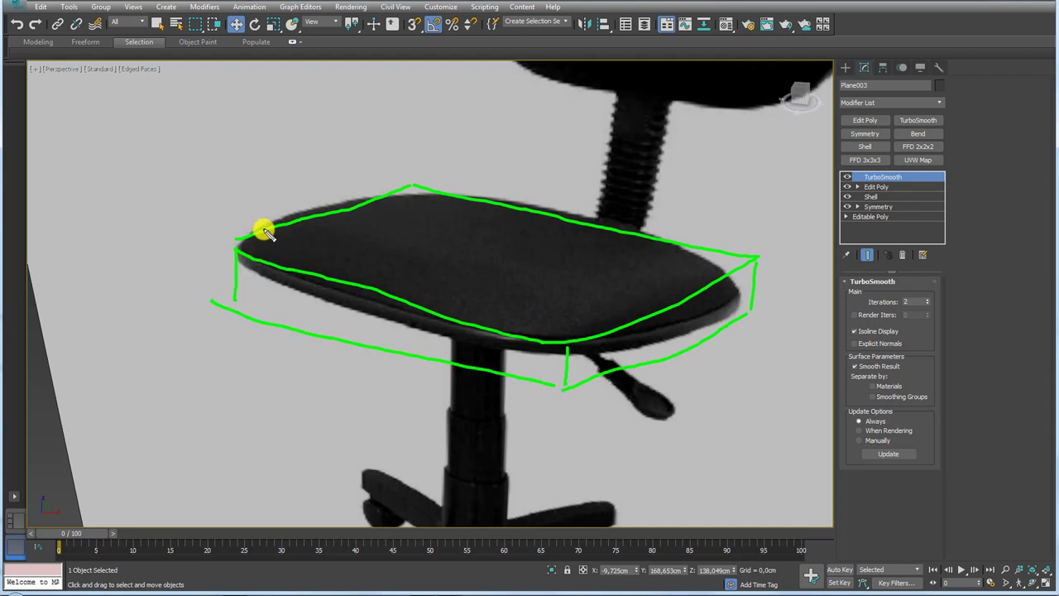
{"action": "mouse_move", "coordinate": [237, 241]}
{"action": "left_mouse_down"}
{"action": "mouse_move", "coordinate": [212, 284]}
{"action": "mouse_move", "coordinate": [284, 229]}
{"action": "mouse_move", "coordinate": [352, 281]}
{"action": "left_mouse_up"}
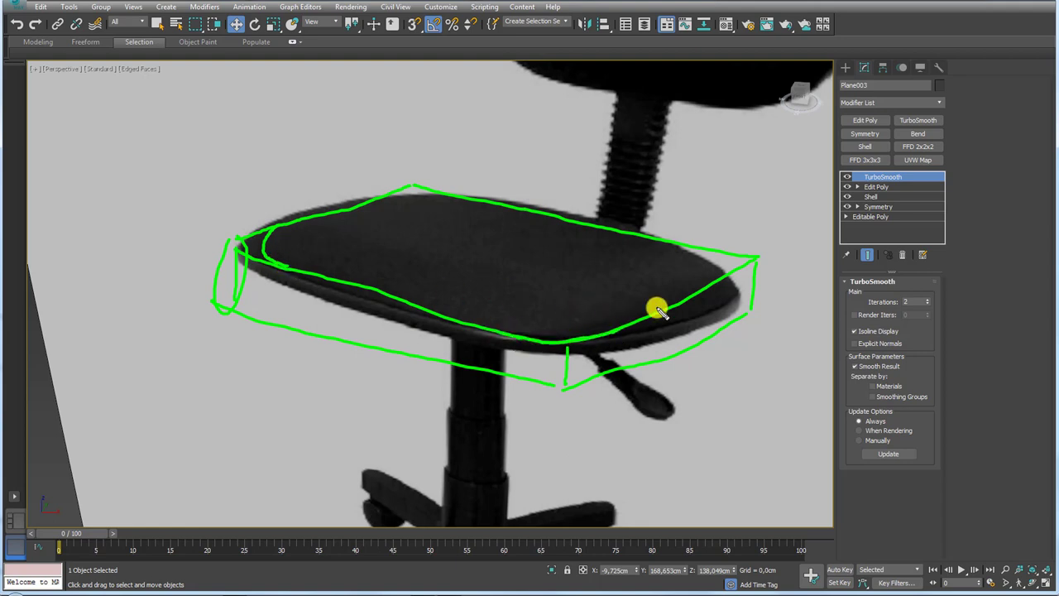
{"action": "left_click_drag", "start_coordinate": [704, 243], "coordinate": [726, 289]}
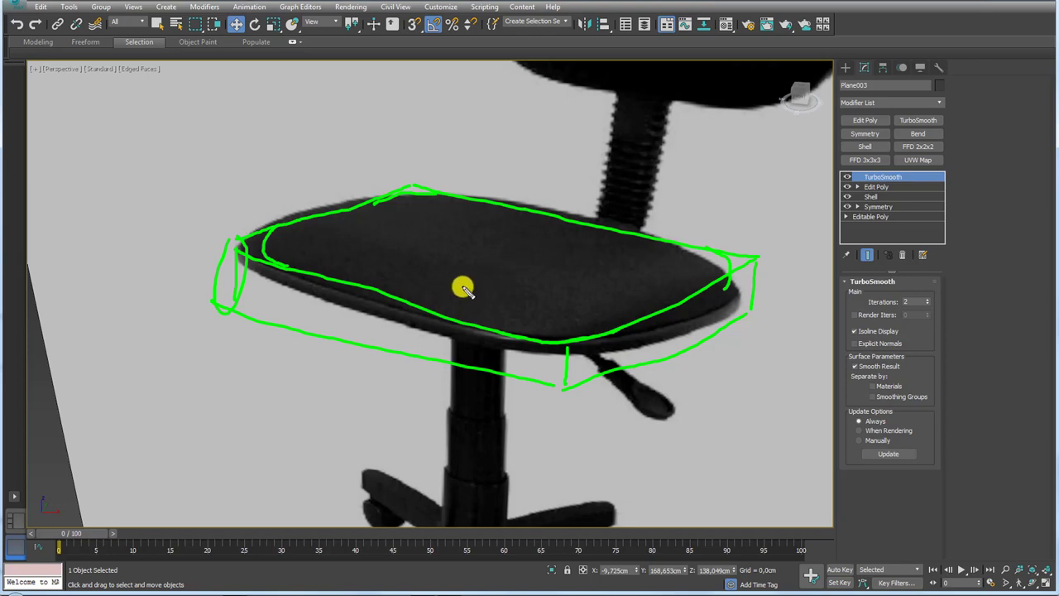
{"action": "key", "text": "Escape"}
{"action": "scroll", "coordinate": [446, 273], "scroll_direction": "down", "scroll_amount": 3}
{"action": "scroll", "coordinate": [430, 262], "scroll_direction": "down", "scroll_amount": 4}
{"action": "mouse_move", "coordinate": [534, 230]}
{"action": "middle_mouse_down", "text": "alt"}
{"action": "mouse_move", "coordinate": [579, 335]}
{"action": "mouse_move", "coordinate": [446, 326]}
{"action": "mouse_move", "coordinate": [463, 270]}
{"action": "mouse_move", "coordinate": [598, 243]}
{"action": "middle_mouse_up", "text": "alt"}
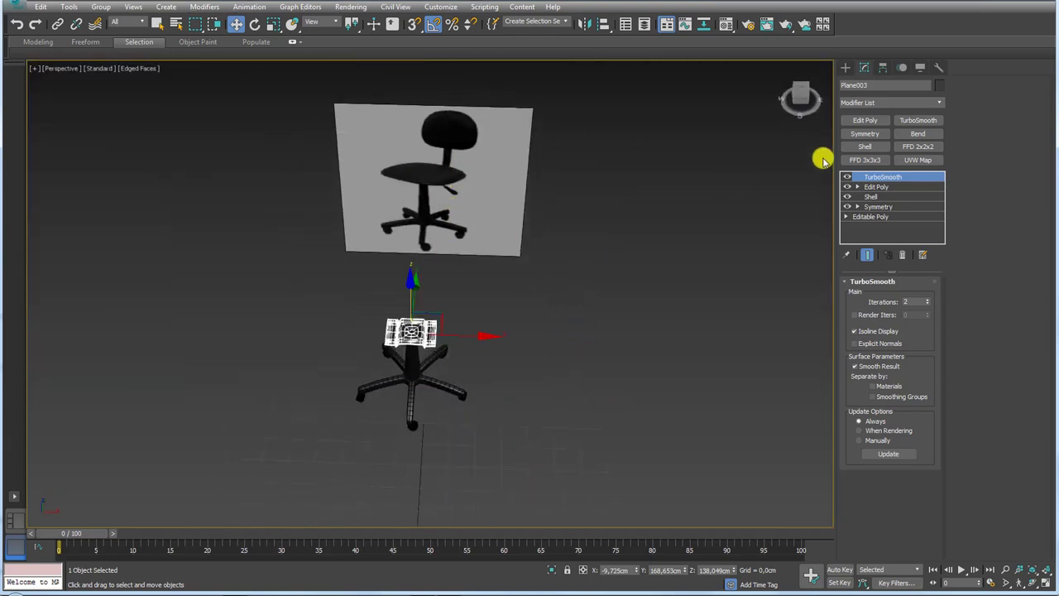
Draw a flat Standard Primitive box beside the chair base.
{"action": "left_click", "coordinate": [845, 67]}
{"action": "left_click", "coordinate": [866, 138]}
{"action": "left_click_drag", "start_coordinate": [536, 348], "coordinate": [617, 386]}
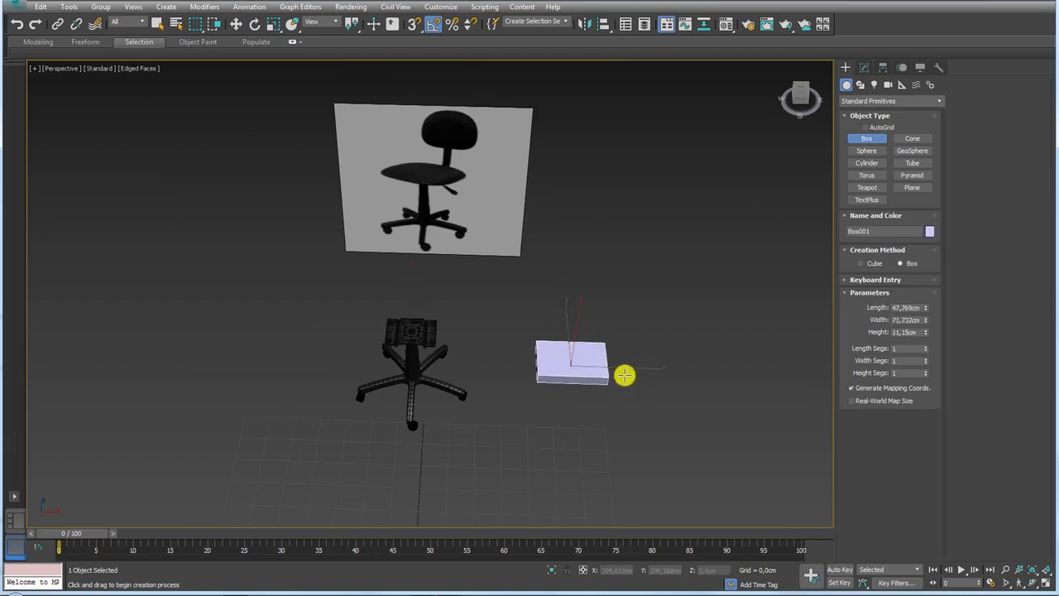
{"action": "mouse_move", "coordinate": [623, 375]}
{"action": "middle_mouse_down", "text": "alt"}
{"action": "mouse_move", "coordinate": [593, 362]}
{"action": "mouse_move", "coordinate": [655, 392]}
{"action": "mouse_move", "coordinate": [683, 354]}
{"action": "middle_mouse_up", "text": "alt"}
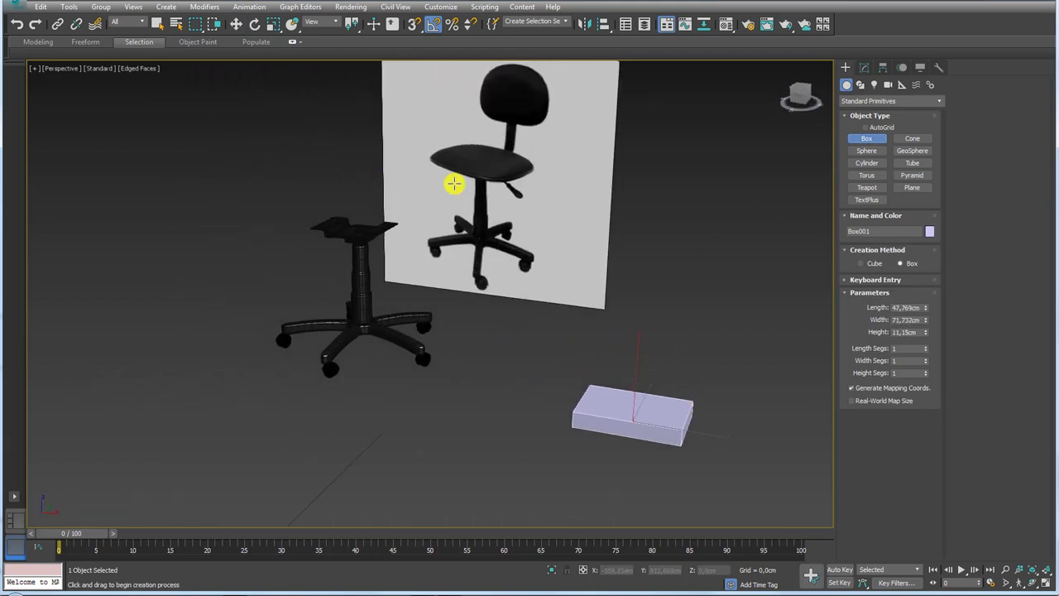
Align the new box onto the seat plate and switch to the front view.
{"action": "left_click", "coordinate": [603, 25]}
{"action": "left_click", "coordinate": [351, 236]}
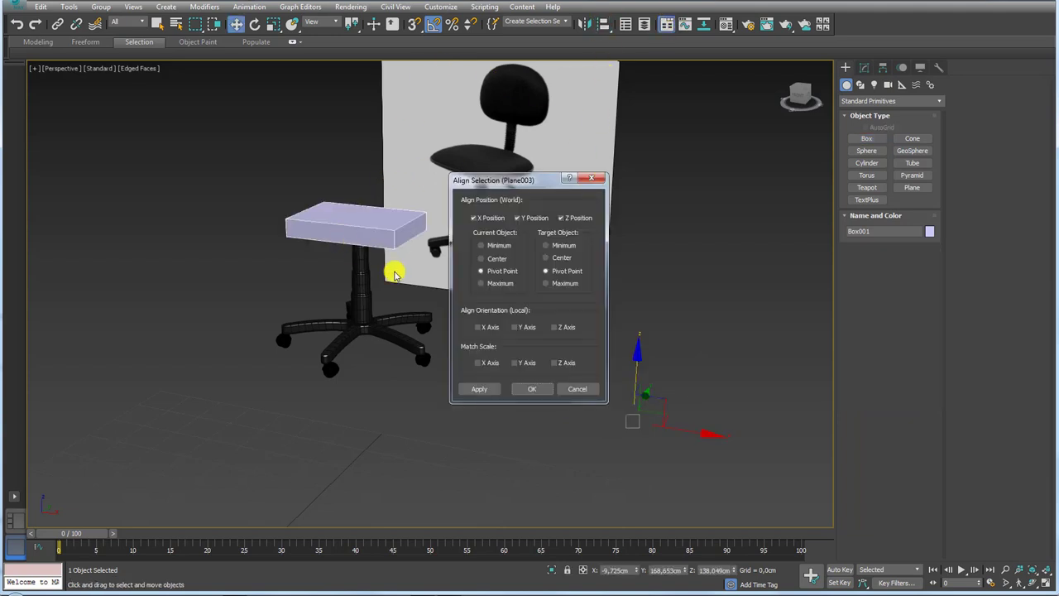
{"action": "left_click", "coordinate": [533, 391]}
{"action": "middle_click_drag", "start_coordinate": [532, 386], "coordinate": [457, 311], "text": "alt"}
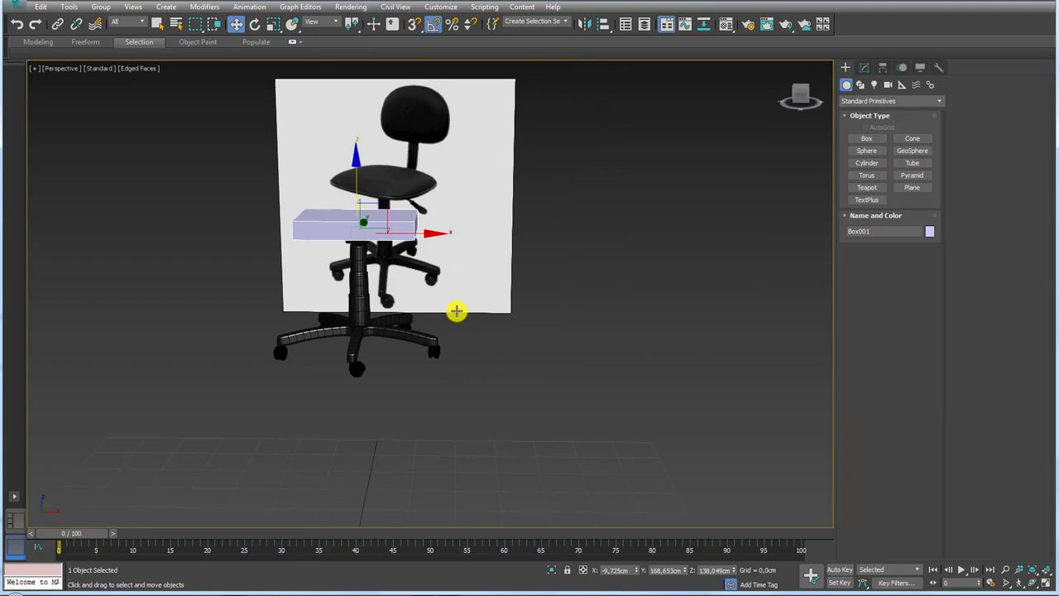
{"action": "key", "text": "f"}
{"action": "scroll", "coordinate": [471, 301], "scroll_direction": "up", "scroll_amount": 5}
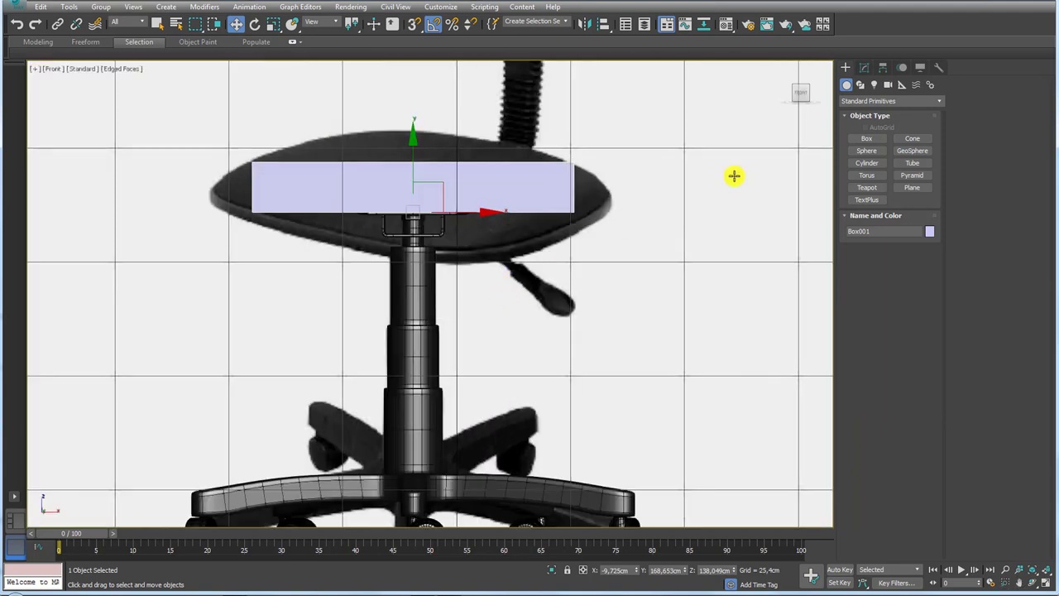
Set the box Width to 86.795 cm and Length to 78.99 cm.
{"action": "left_click", "coordinate": [864, 67]}
{"action": "left_click_drag", "start_coordinate": [927, 307], "coordinate": [924, 297]}
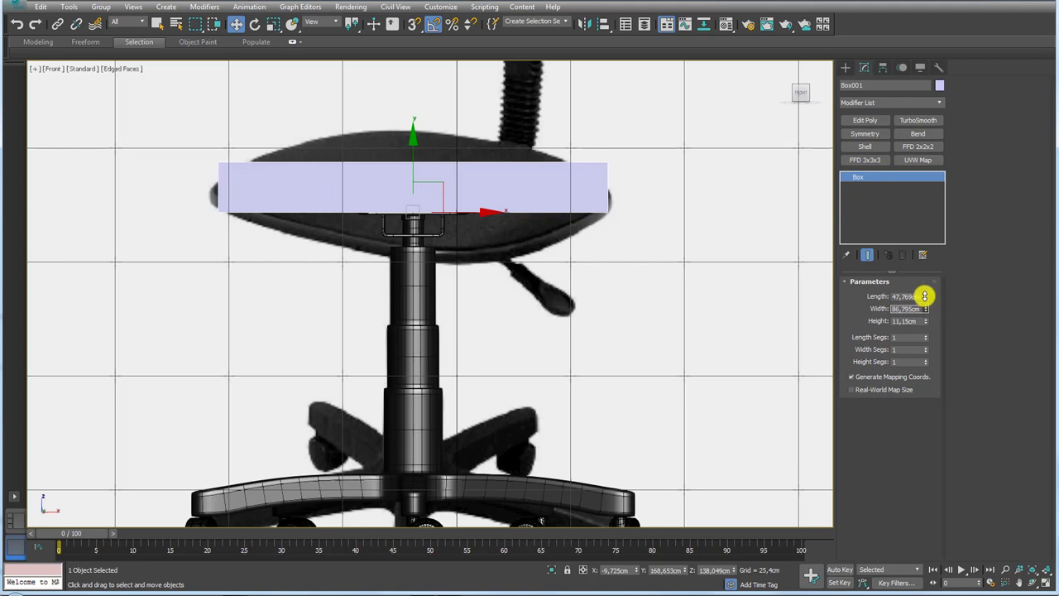
{"action": "mouse_move", "coordinate": [663, 263]}
{"action": "middle_mouse_down", "text": "alt"}
{"action": "mouse_move", "coordinate": [619, 287]}
{"action": "mouse_move", "coordinate": [803, 302]}
{"action": "middle_mouse_up", "text": "alt"}
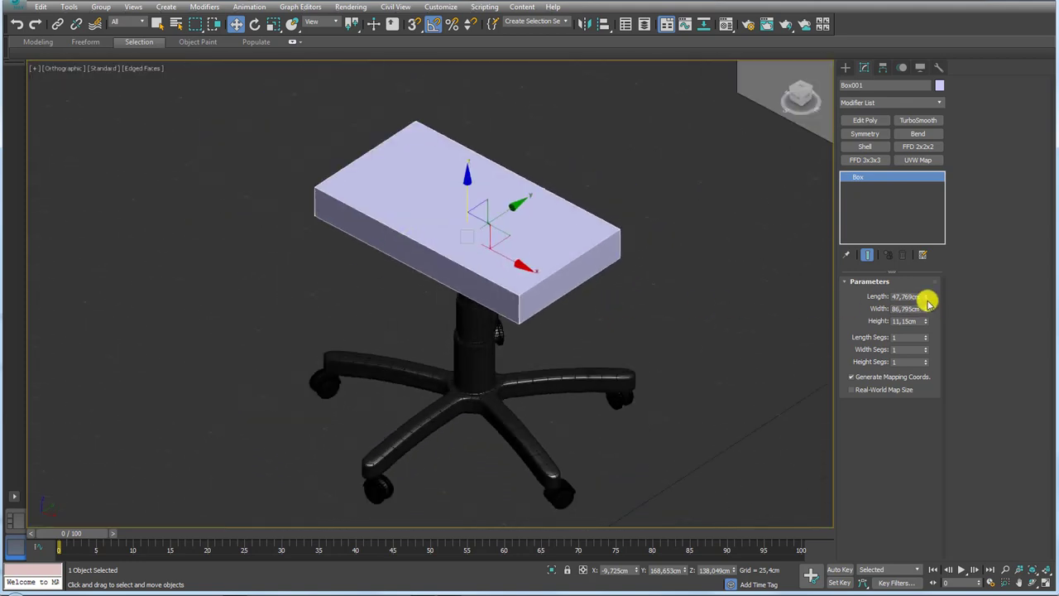
{"action": "left_click_drag", "start_coordinate": [926, 297], "coordinate": [921, 260]}
{"action": "mouse_move", "coordinate": [592, 286]}
{"action": "middle_mouse_down", "text": "alt"}
{"action": "mouse_move", "coordinate": [599, 254]}
{"action": "mouse_move", "coordinate": [618, 247]}
{"action": "middle_mouse_up", "text": "alt"}
{"action": "left_click_drag", "start_coordinate": [924, 298], "coordinate": [924, 291]}
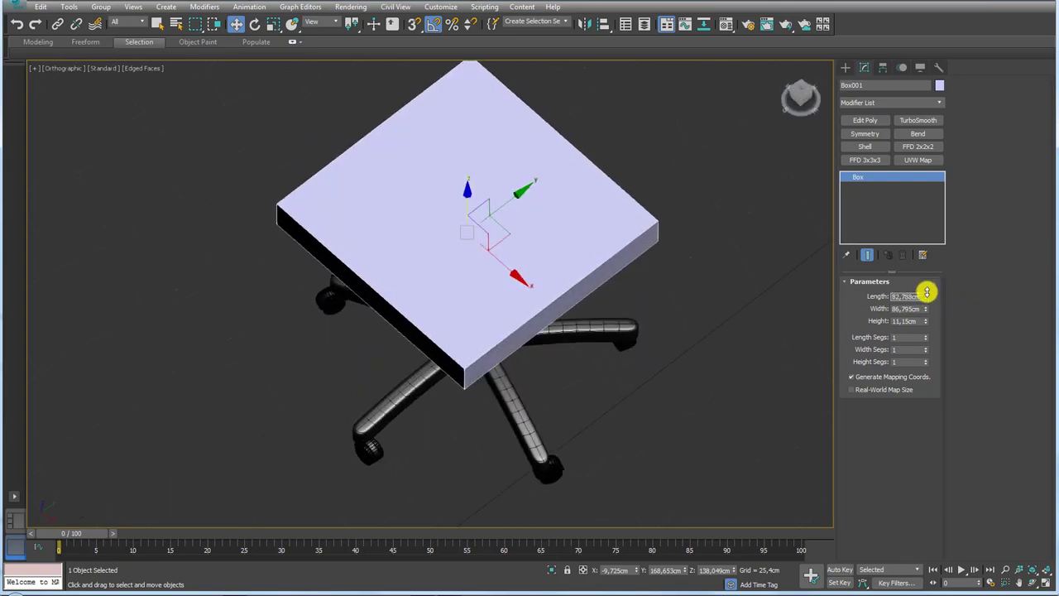
{"action": "key", "text": "shift+z"}
{"action": "key", "text": "shift+z"}
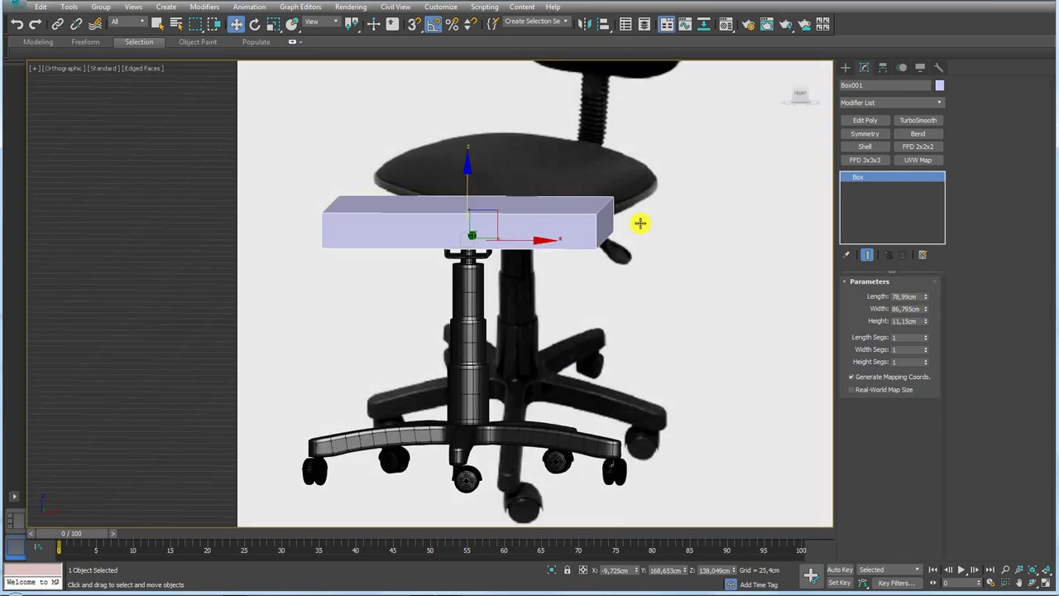
{"action": "key", "text": "shift+z"}
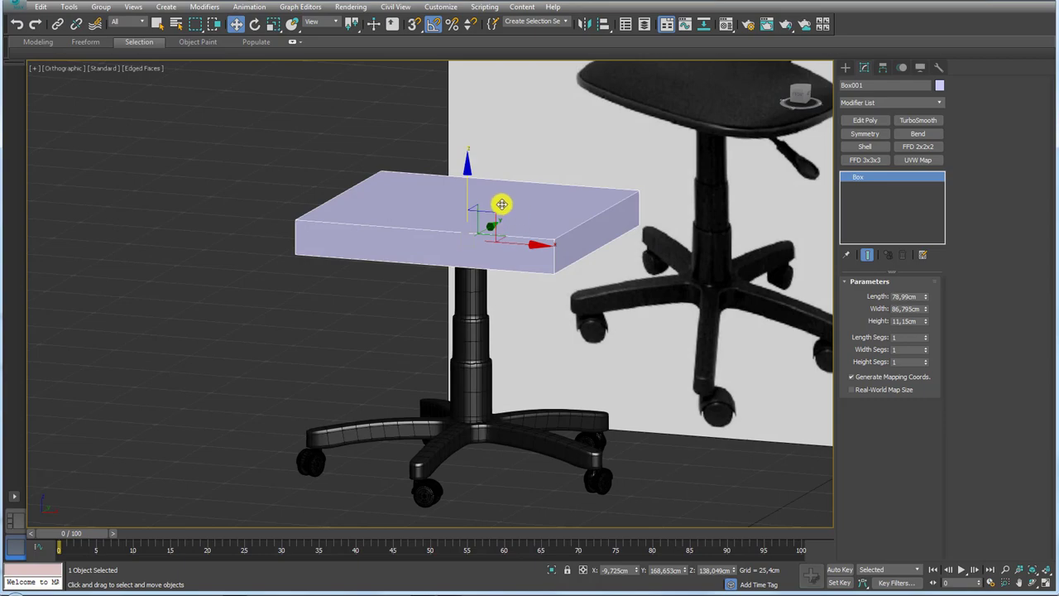
{"action": "right_click", "coordinate": [502, 205]}
Convert the seat box to Editable Poly and add a TurboSmooth modifier.
{"action": "left_click", "coordinate": [649, 348]}
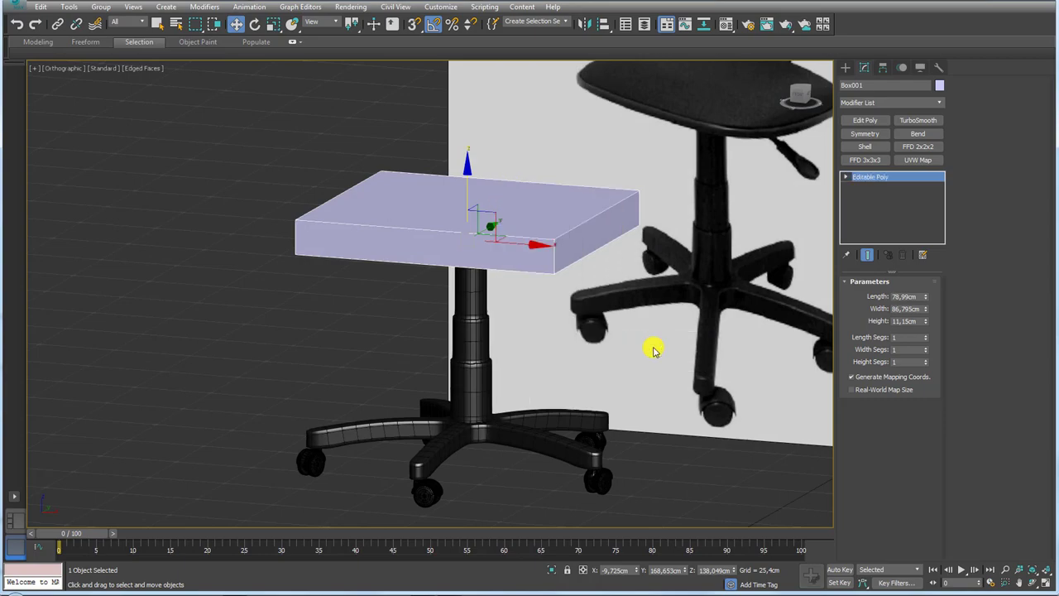
{"action": "mouse_move", "coordinate": [636, 281]}
{"action": "middle_mouse_down", "text": "alt"}
{"action": "mouse_move", "coordinate": [624, 265]}
{"action": "mouse_move", "coordinate": [650, 298]}
{"action": "mouse_move", "coordinate": [757, 308]}
{"action": "mouse_move", "coordinate": [697, 328]}
{"action": "mouse_move", "coordinate": [828, 248]}
{"action": "middle_mouse_up", "text": "alt"}
{"action": "left_click", "coordinate": [907, 122]}
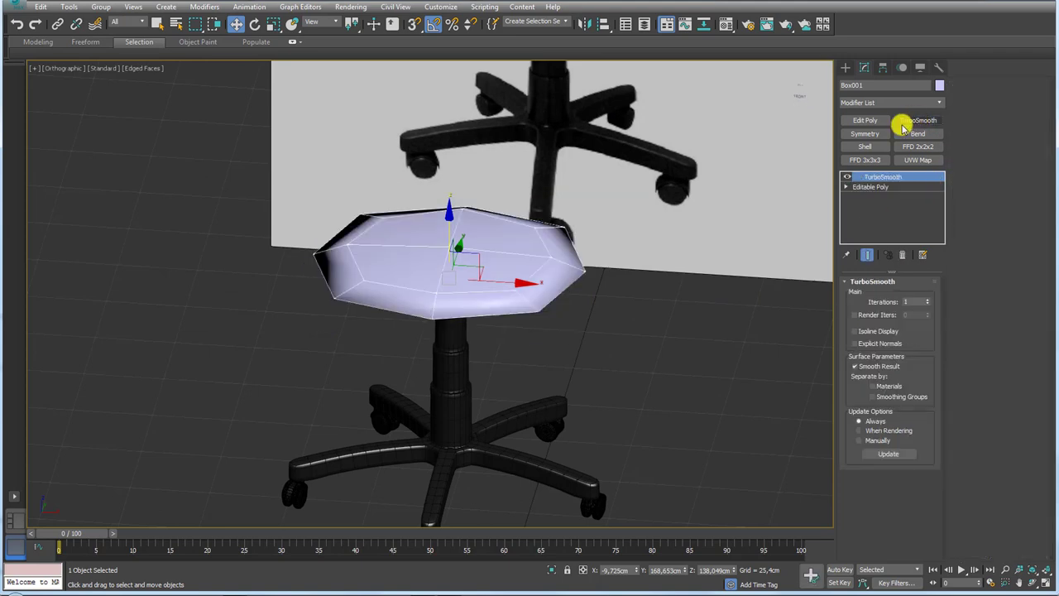
{"action": "middle_click_drag", "start_coordinate": [510, 227], "coordinate": [526, 256], "text": "alt"}
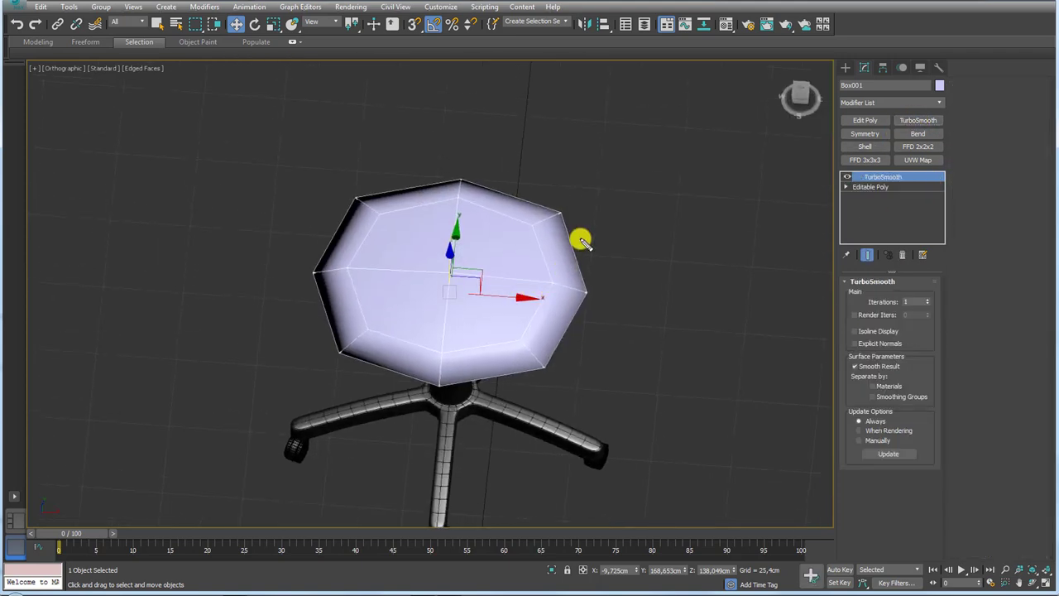
{"action": "left_click_drag", "start_coordinate": [562, 222], "coordinate": [560, 320]}
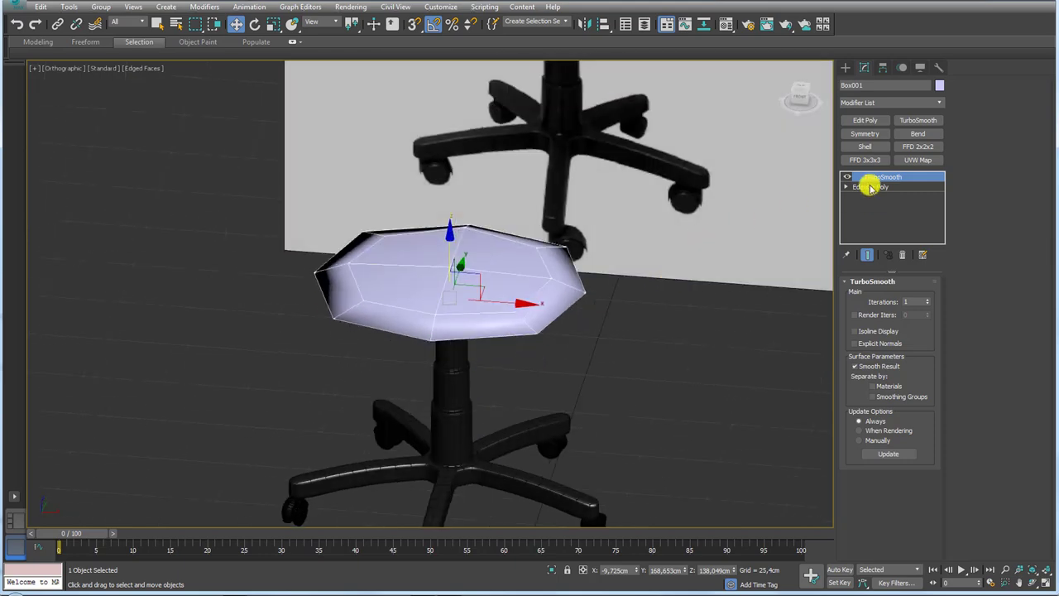
Select the box's side edges in Edge mode and Connect them with a new loop.
{"action": "left_click", "coordinate": [870, 186]}
{"action": "left_click", "coordinate": [876, 295]}
{"action": "middle_click_drag", "start_coordinate": [538, 259], "coordinate": [437, 123], "text": "alt"}
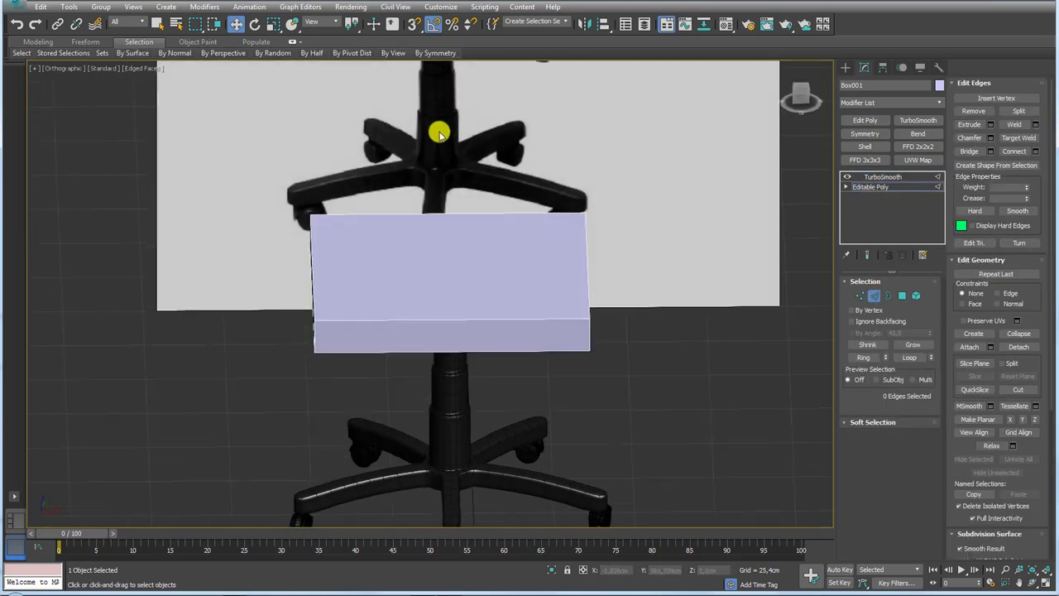
{"action": "left_click_drag", "start_coordinate": [437, 123], "coordinate": [579, 350]}
{"action": "left_click", "coordinate": [1015, 152]}
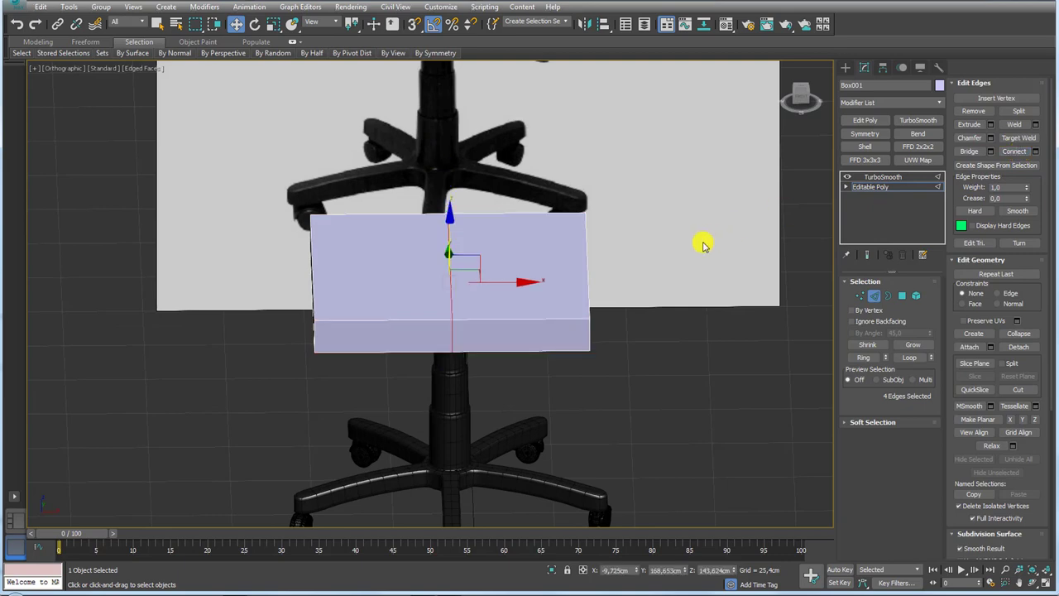
{"action": "middle_click_drag", "start_coordinate": [701, 243], "coordinate": [501, 204], "text": "alt"}
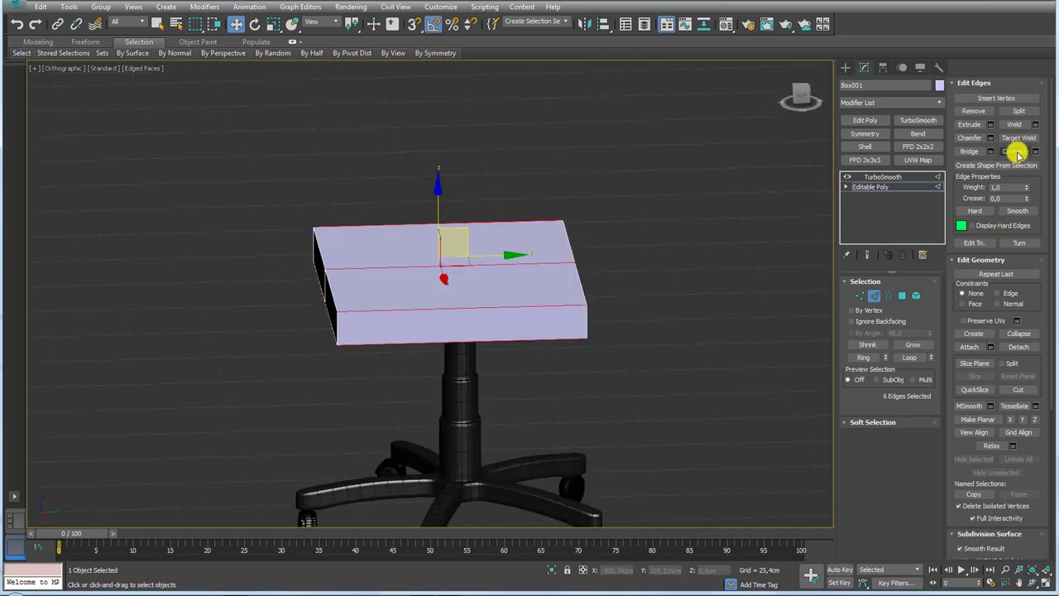
{"action": "mouse_move", "coordinate": [468, 283]}
{"action": "middle_mouse_down", "text": "alt"}
{"action": "mouse_move", "coordinate": [598, 342]}
{"action": "mouse_move", "coordinate": [709, 261]}
{"action": "middle_mouse_up", "text": "alt"}
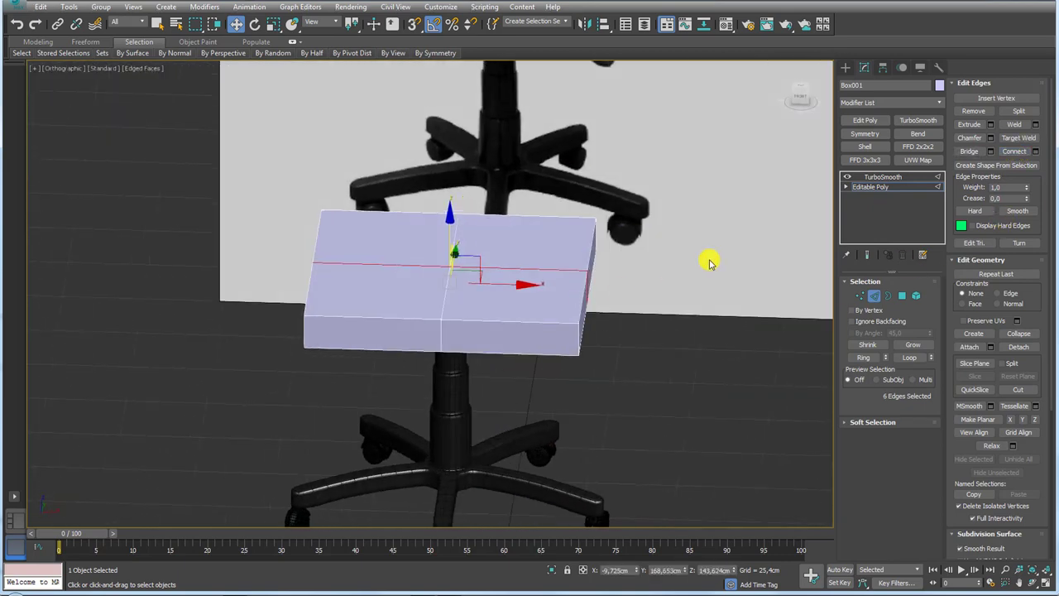
Return to TurboSmooth and lift the seat above the stool base.
{"action": "left_click", "coordinate": [880, 177]}
{"action": "mouse_move", "coordinate": [598, 263]}
{"action": "middle_mouse_down", "text": "alt"}
{"action": "mouse_move", "coordinate": [560, 354]}
{"action": "mouse_move", "coordinate": [515, 317]}
{"action": "mouse_move", "coordinate": [466, 243]}
{"action": "mouse_move", "coordinate": [538, 236]}
{"action": "mouse_move", "coordinate": [589, 270]}
{"action": "mouse_move", "coordinate": [537, 274]}
{"action": "mouse_move", "coordinate": [460, 241]}
{"action": "middle_mouse_up", "text": "alt"}
{"action": "left_click_drag", "start_coordinate": [442, 234], "coordinate": [548, 179]}
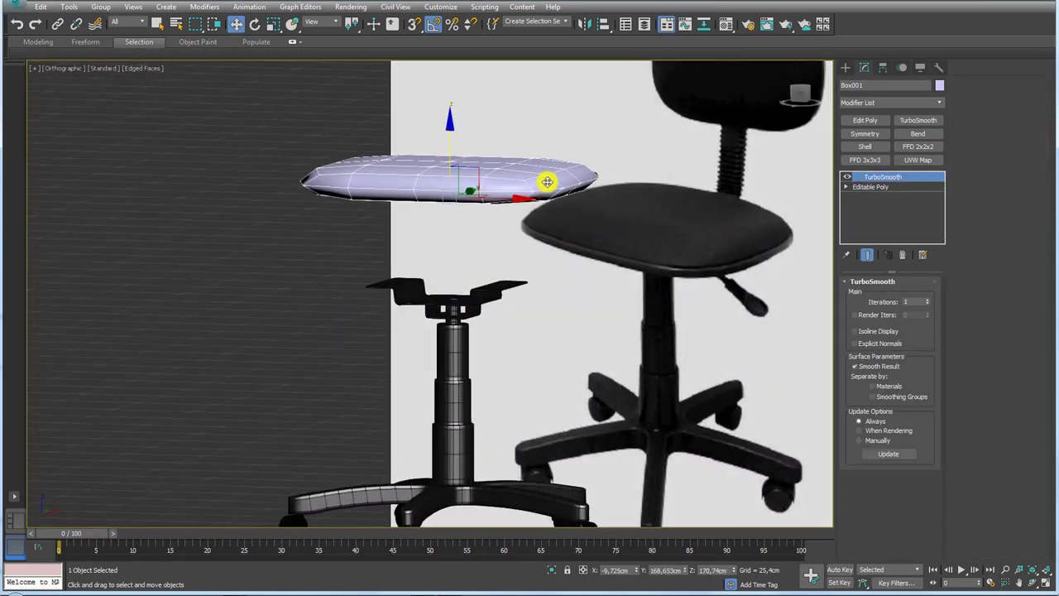
{"action": "mouse_move", "coordinate": [549, 180]}
{"action": "middle_mouse_down", "text": "alt"}
{"action": "mouse_move", "coordinate": [504, 197]}
{"action": "mouse_move", "coordinate": [436, 188]}
{"action": "middle_mouse_up", "text": "alt"}
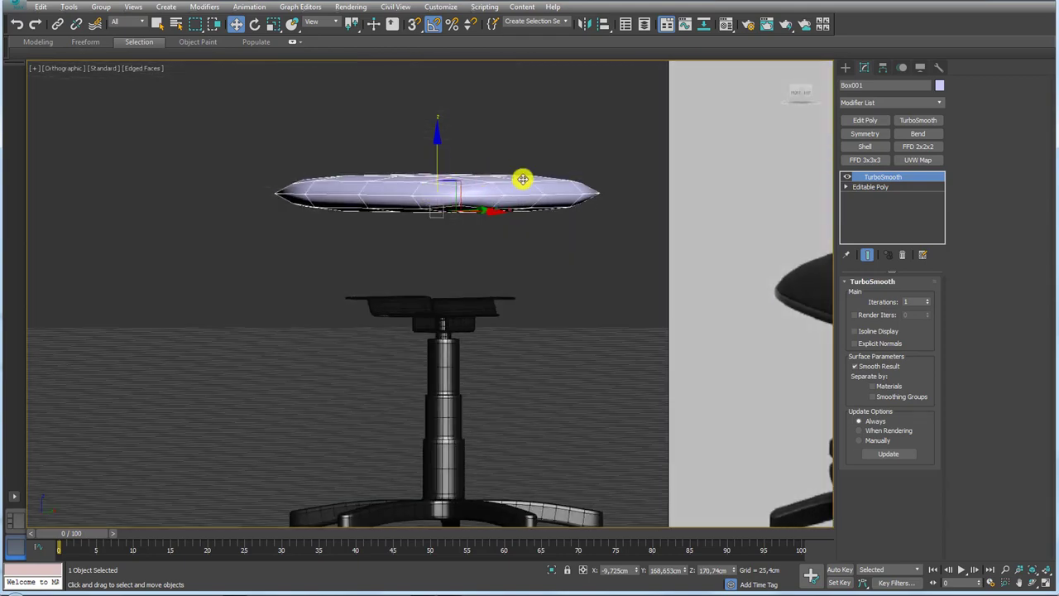
Add an Edit Poly above TurboSmooth and select the seat's 32 underside polygons in Front view.
{"action": "mouse_move", "coordinate": [583, 201]}
{"action": "middle_mouse_down", "text": "alt"}
{"action": "mouse_move", "coordinate": [570, 218]}
{"action": "mouse_move", "coordinate": [596, 207]}
{"action": "middle_mouse_up", "text": "alt"}
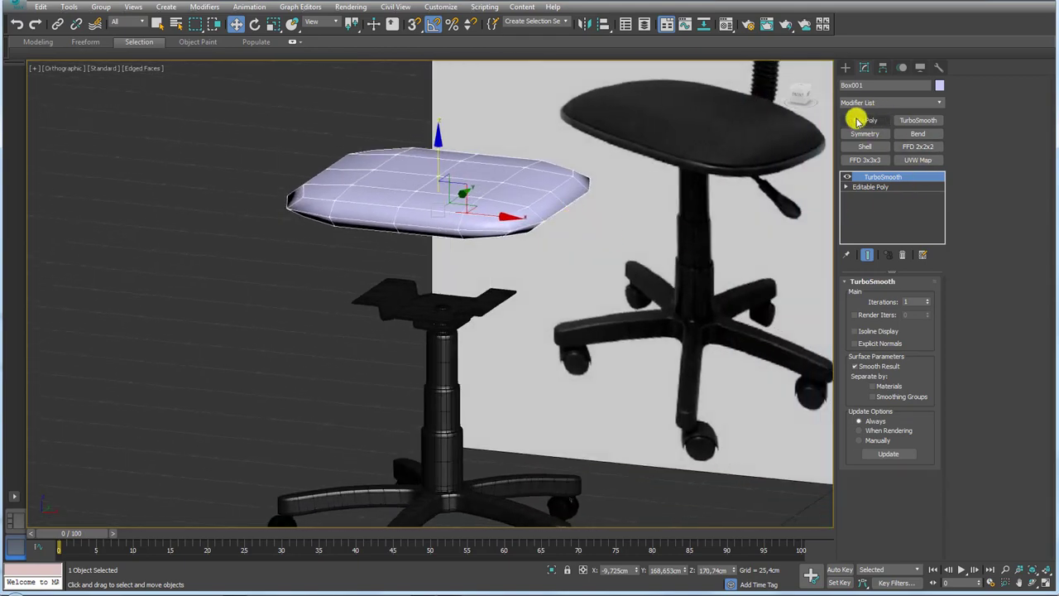
{"action": "left_click", "coordinate": [865, 120]}
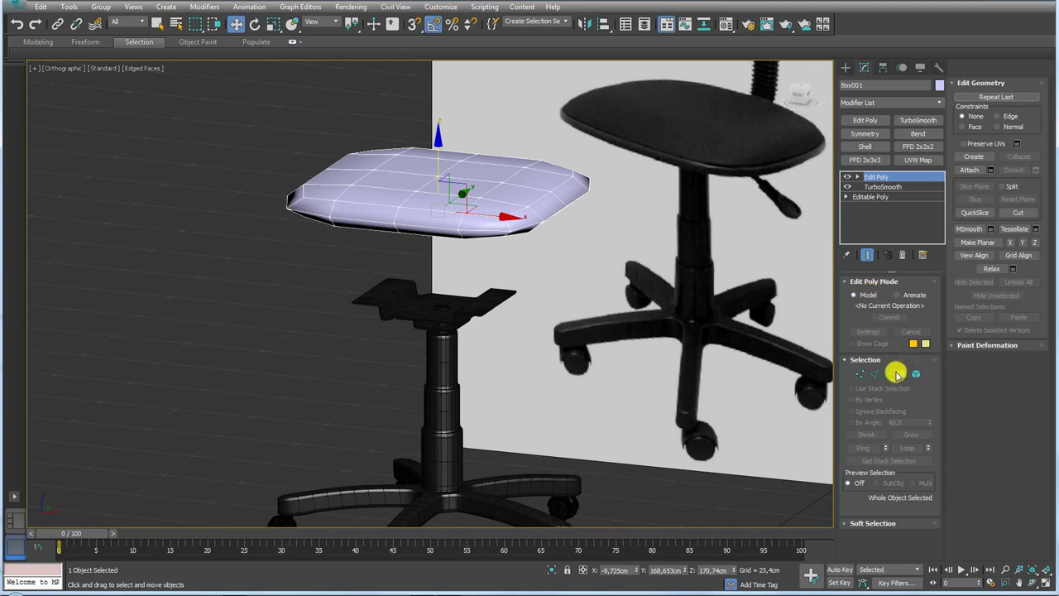
{"action": "left_click", "coordinate": [902, 373]}
{"action": "key", "text": "f"}
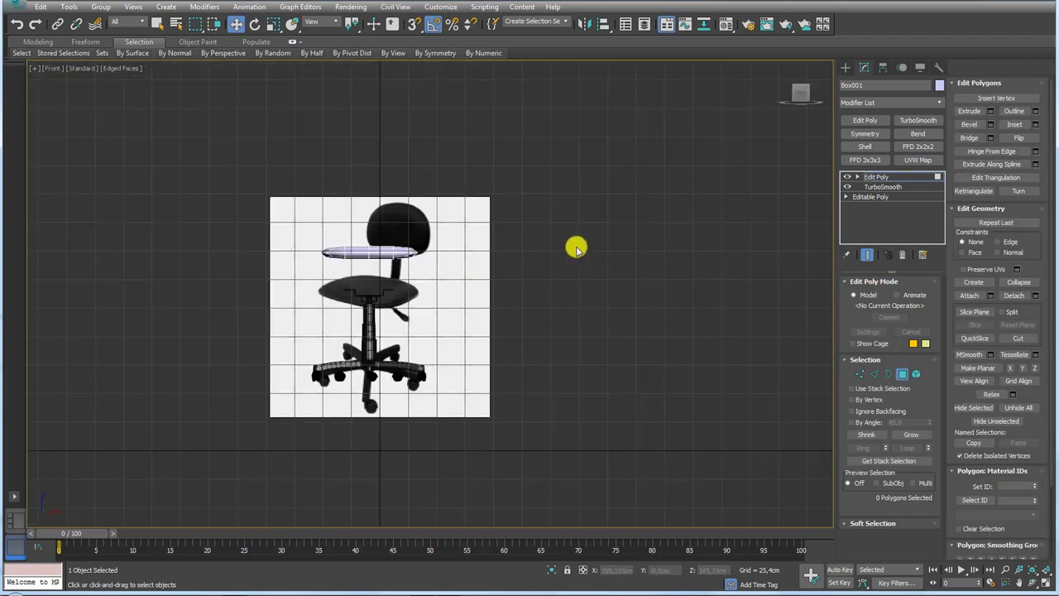
{"action": "scroll", "coordinate": [553, 293], "scroll_direction": "up", "scroll_amount": 5}
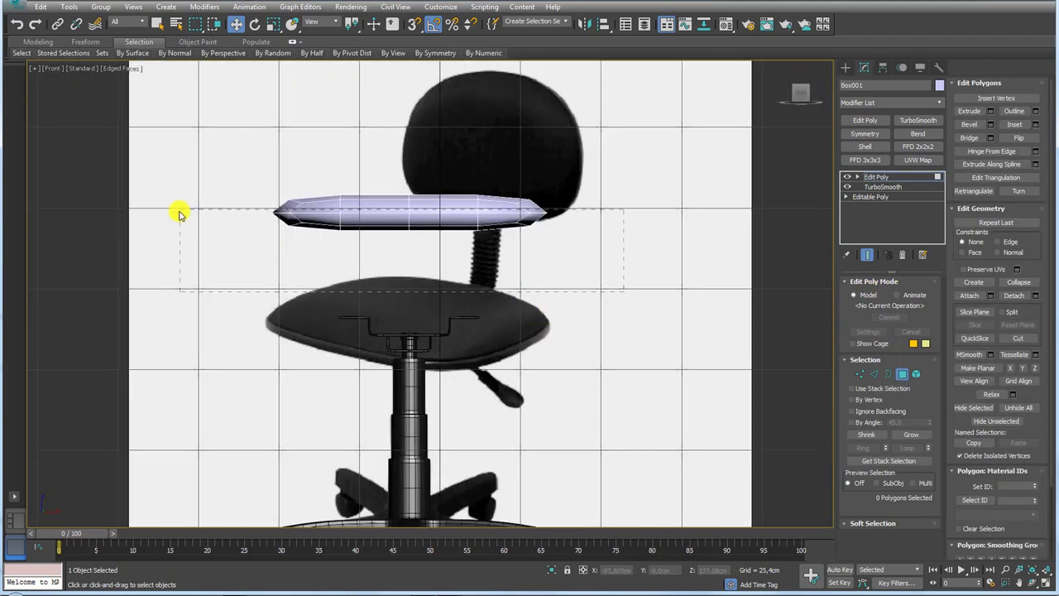
{"action": "left_click_drag", "start_coordinate": [167, 221], "coordinate": [167, 220]}
{"action": "key", "text": "p"}
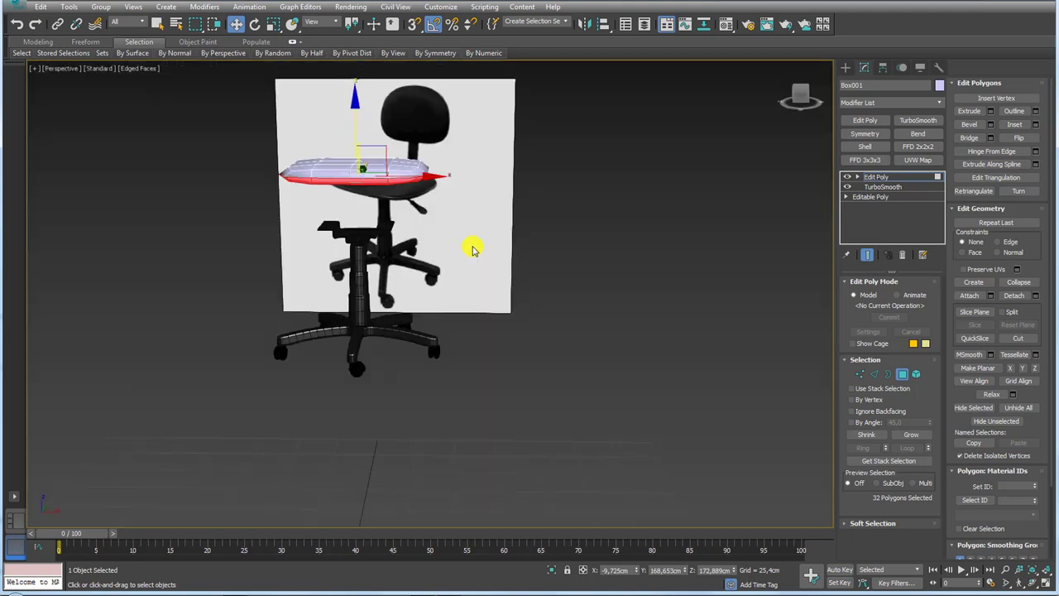
{"action": "mouse_move", "coordinate": [472, 243]}
{"action": "middle_mouse_down", "text": "alt"}
{"action": "mouse_move", "coordinate": [444, 243]}
{"action": "mouse_move", "coordinate": [456, 284]}
{"action": "middle_mouse_up", "text": "alt"}
{"action": "scroll", "coordinate": [481, 258], "scroll_direction": "up", "scroll_amount": 5}
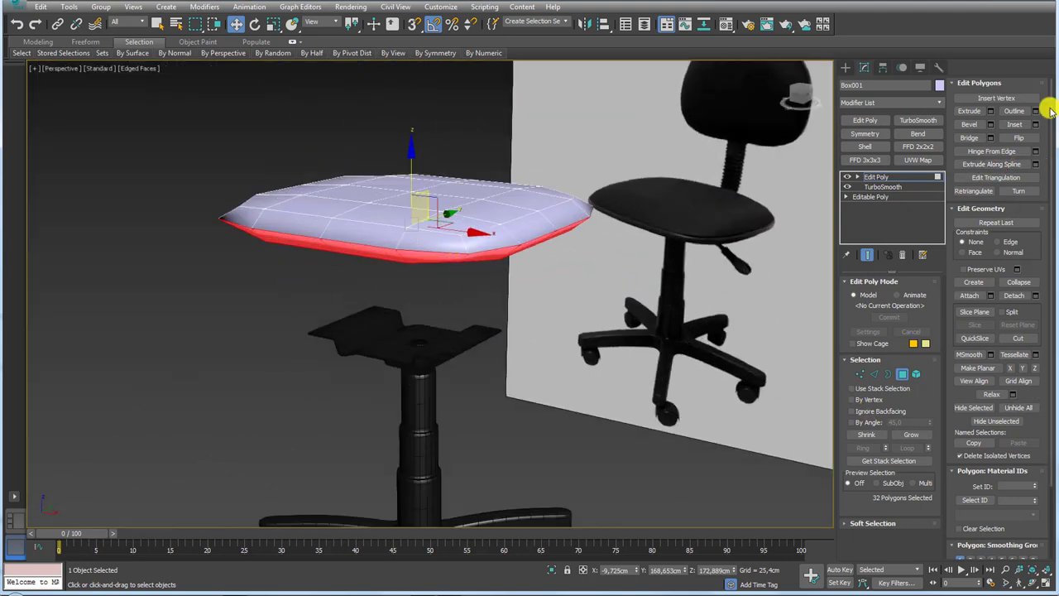
Detach the underside polygons to a separate element and lower it below the seat top.
{"action": "left_click", "coordinate": [1014, 296]}
{"action": "left_click_drag", "start_coordinate": [538, 263], "coordinate": [650, 228]}
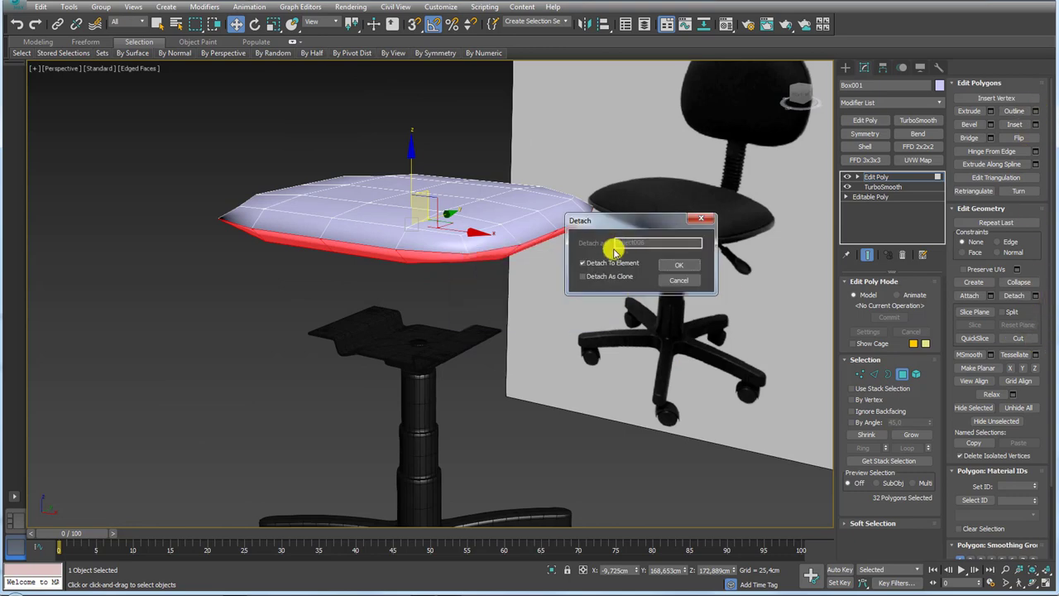
{"action": "left_click", "coordinate": [675, 267]}
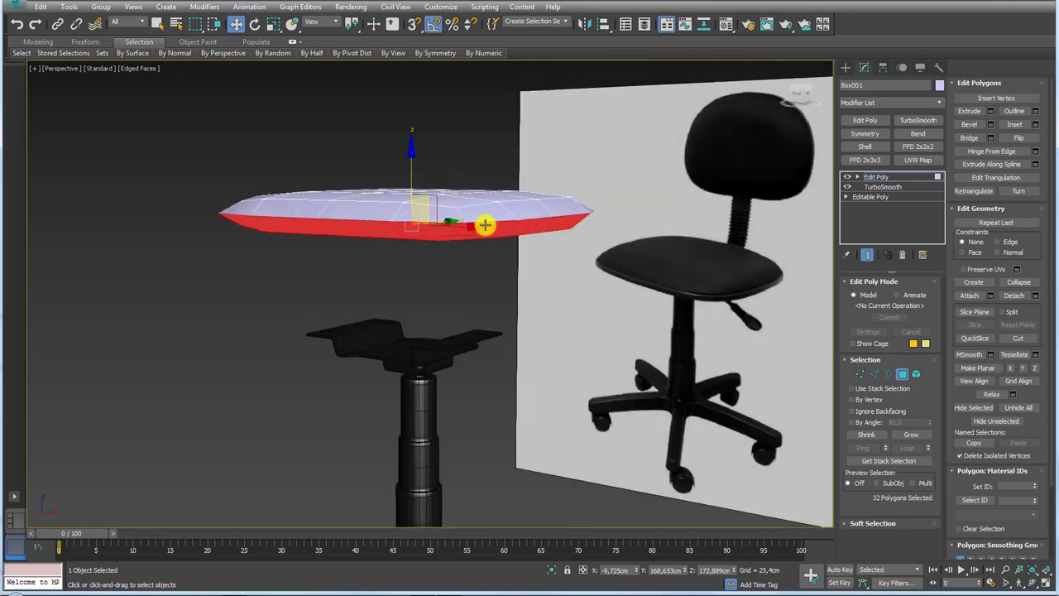
{"action": "left_click_drag", "start_coordinate": [409, 170], "coordinate": [408, 226]}
{"action": "left_click", "coordinate": [457, 278]}
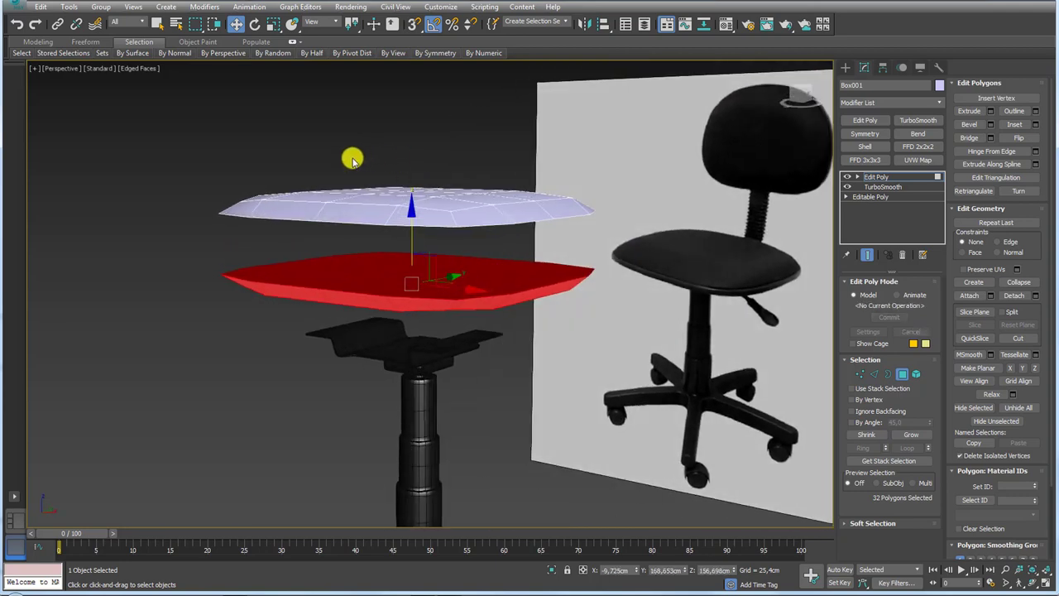
Scale the red slab on Z to about 78% height and inspect it from below.
{"action": "middle_click_drag", "start_coordinate": [406, 190], "coordinate": [366, 165]}
{"action": "key", "text": "r"}
{"action": "mouse_move", "coordinate": [367, 166]}
{"action": "left_mouse_down"}
{"action": "mouse_move", "coordinate": [365, 294]}
{"action": "mouse_move", "coordinate": [359, 165]}
{"action": "left_mouse_up"}
{"action": "middle_click_drag", "start_coordinate": [436, 240], "coordinate": [453, 246], "text": "alt"}
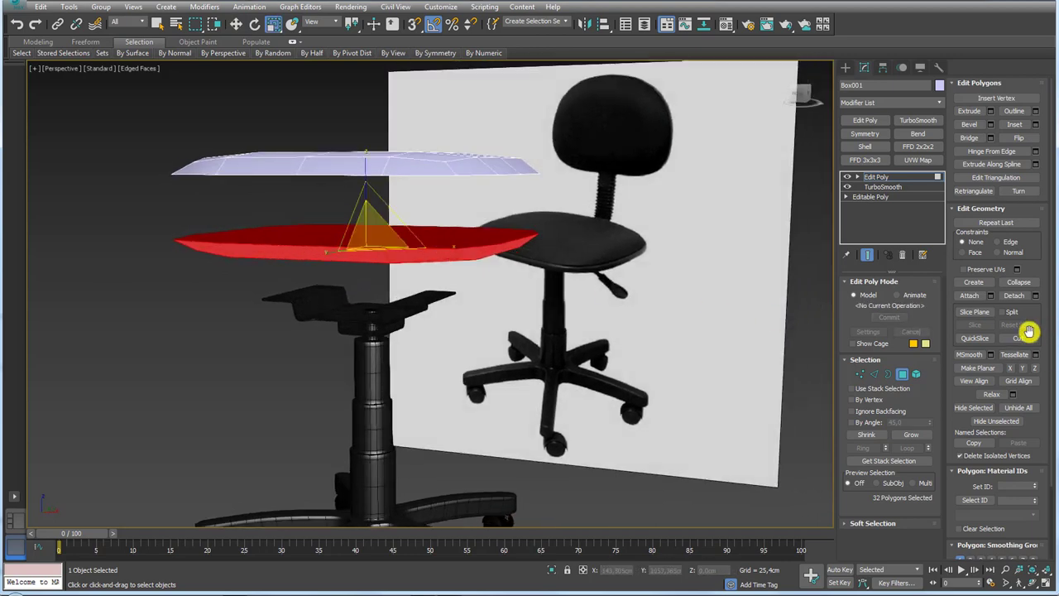
{"action": "left_click_drag", "start_coordinate": [1041, 328], "coordinate": [1035, 259]}
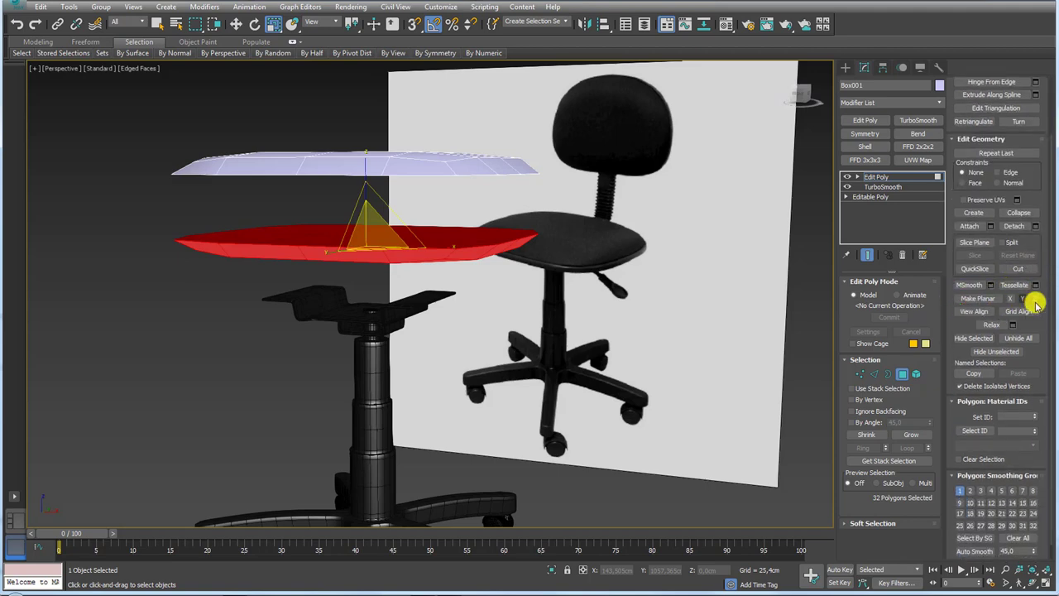
{"action": "scroll", "coordinate": [480, 300], "scroll_direction": "up", "scroll_amount": 5}
{"action": "mouse_move", "coordinate": [496, 256]}
{"action": "middle_mouse_down", "text": "alt"}
{"action": "mouse_move", "coordinate": [614, 281]}
{"action": "mouse_move", "coordinate": [598, 268]}
{"action": "middle_mouse_up", "text": "alt"}
{"action": "scroll", "coordinate": [615, 282], "scroll_direction": "down", "scroll_amount": 3}
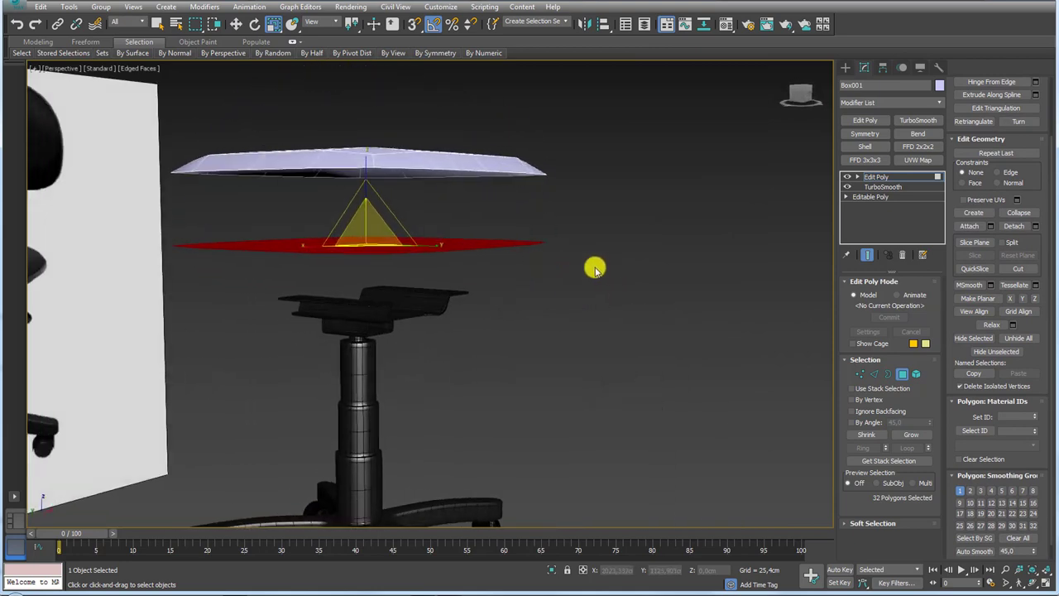
{"action": "scroll", "coordinate": [598, 267], "scroll_direction": "up", "scroll_amount": 2}
{"action": "middle_click_drag", "start_coordinate": [645, 335], "coordinate": [619, 272], "text": "alt"}
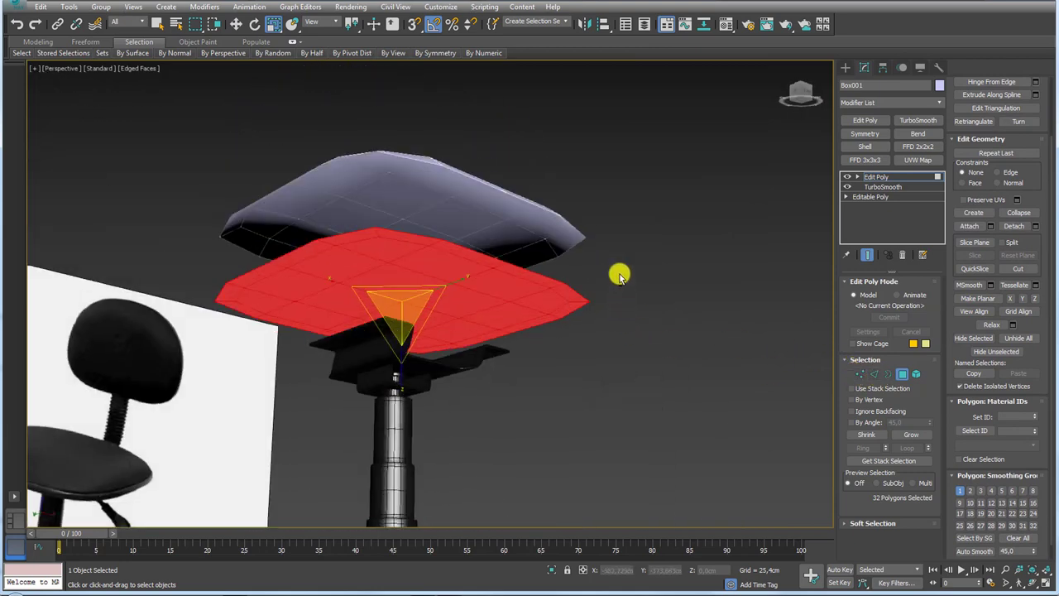
{"action": "scroll", "coordinate": [579, 273], "scroll_direction": "up", "scroll_amount": 5}
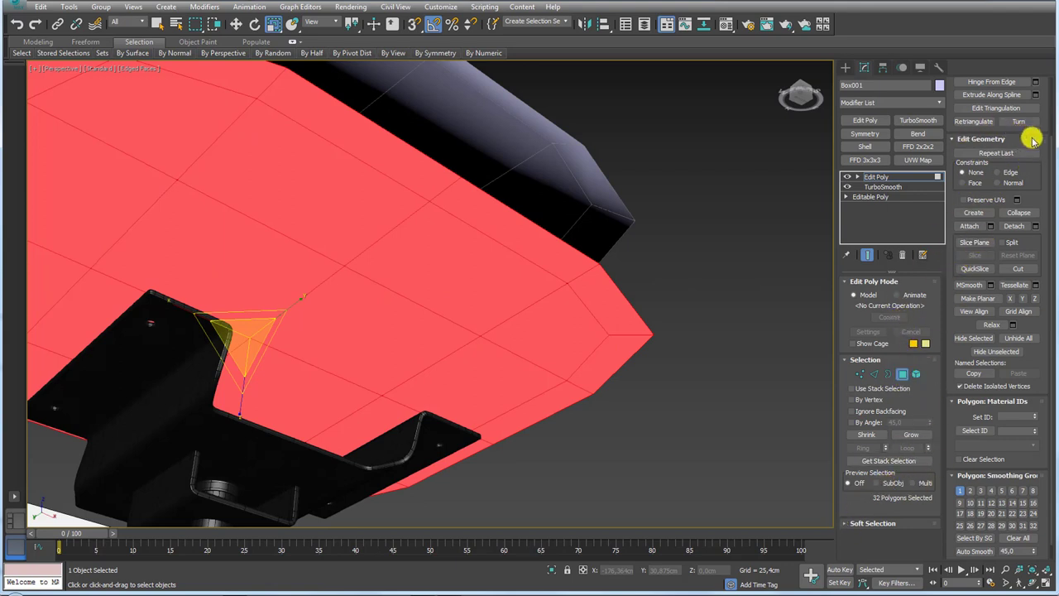
Inset the red underside faces by 0.305 cm.
{"action": "left_click_drag", "start_coordinate": [1043, 115], "coordinate": [1041, 306]}
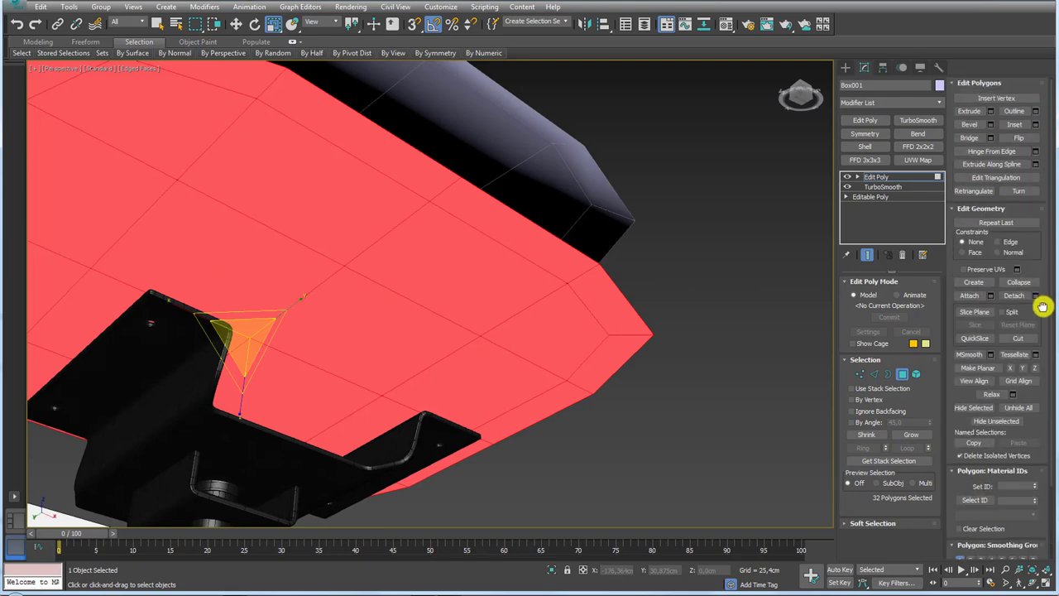
{"action": "left_click", "coordinate": [1034, 125]}
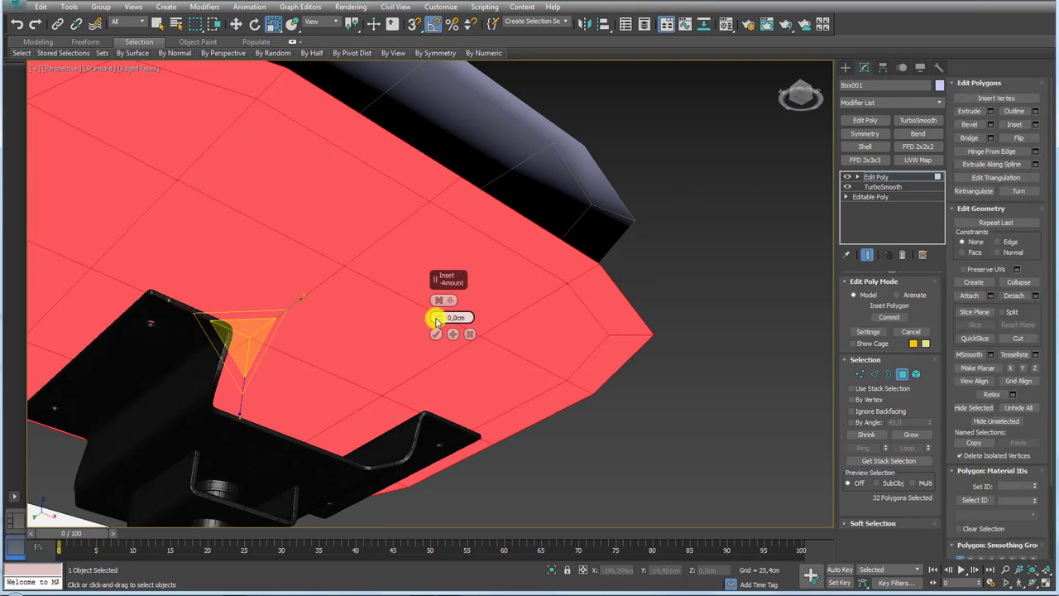
{"action": "left_click_drag", "start_coordinate": [441, 312], "coordinate": [441, 324]}
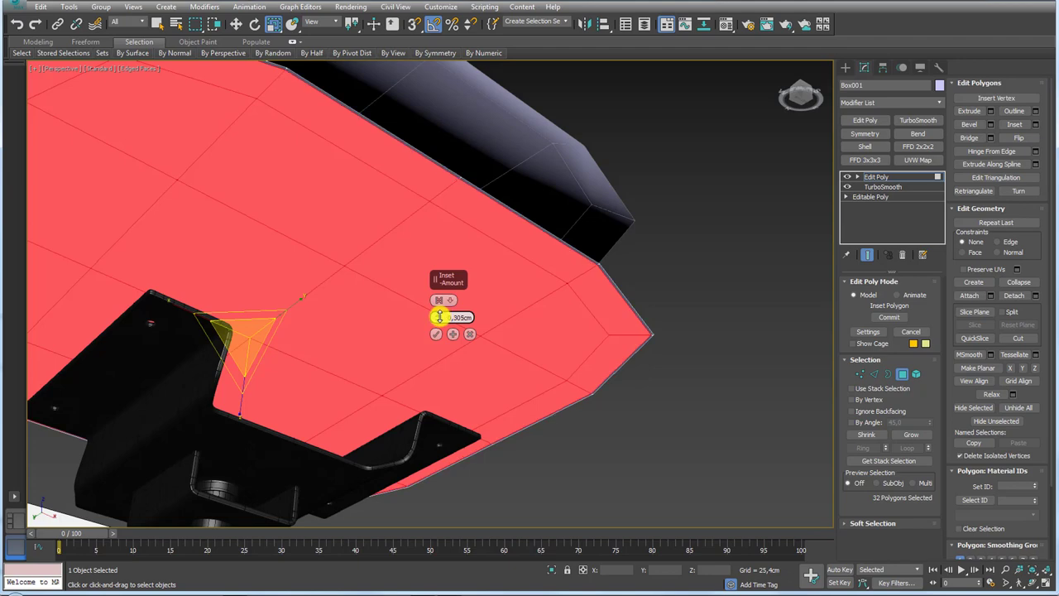
{"action": "middle_click_drag", "start_coordinate": [556, 296], "coordinate": [579, 239], "text": "alt"}
{"action": "scroll", "coordinate": [591, 228], "scroll_direction": "up", "scroll_amount": 3}
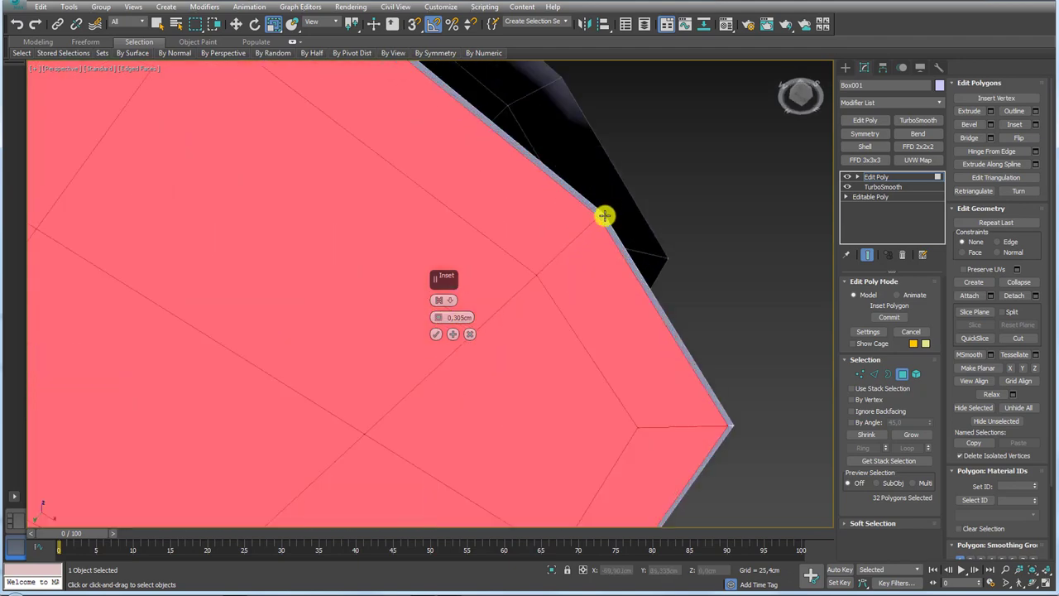
{"action": "left_click", "coordinate": [435, 335]}
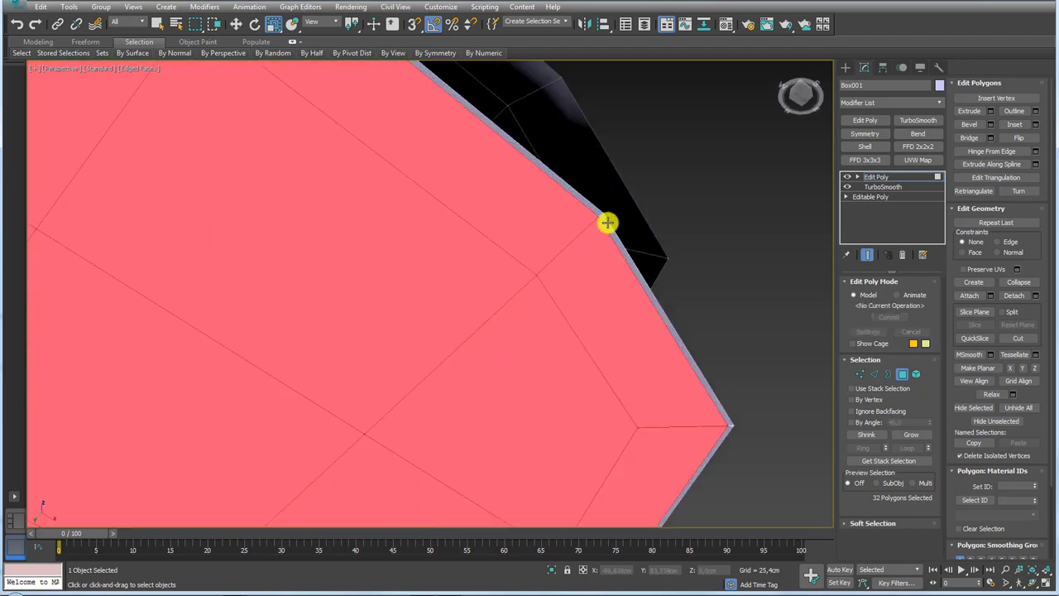
{"action": "scroll", "coordinate": [608, 222], "scroll_direction": "down", "scroll_amount": 5}
{"action": "mouse_move", "coordinate": [627, 237]}
{"action": "middle_mouse_down", "text": "alt"}
{"action": "mouse_move", "coordinate": [698, 237]}
{"action": "mouse_move", "coordinate": [831, 329]}
{"action": "middle_mouse_up", "text": "alt"}
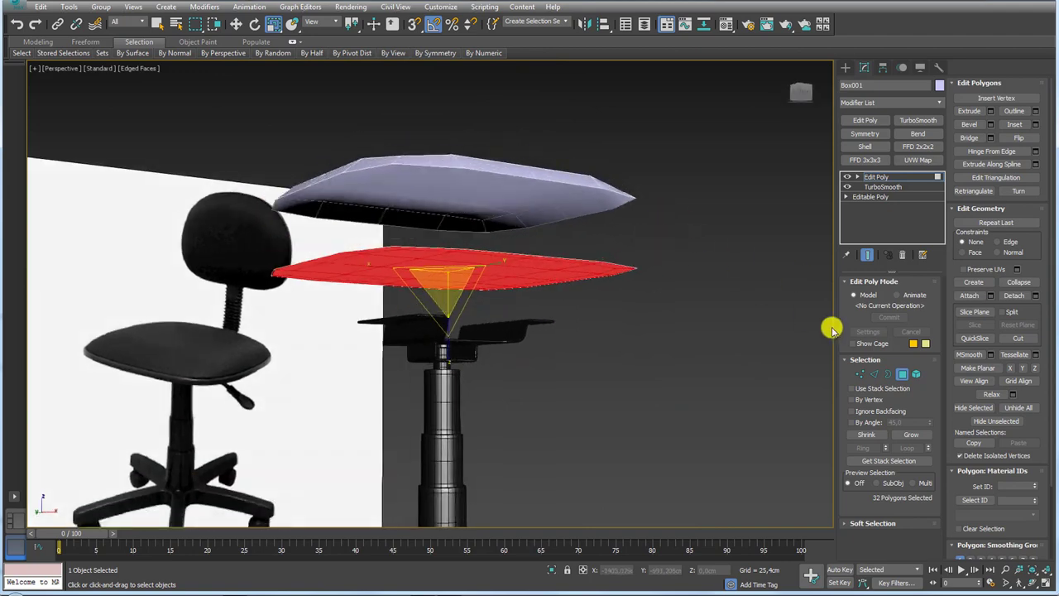
Select both open borders of the seat halves in Border mode.
{"action": "left_click", "coordinate": [885, 374]}
{"action": "left_click_drag", "start_coordinate": [728, 148], "coordinate": [602, 331]}
{"action": "middle_click_drag", "start_coordinate": [664, 206], "coordinate": [717, 230], "text": "alt"}
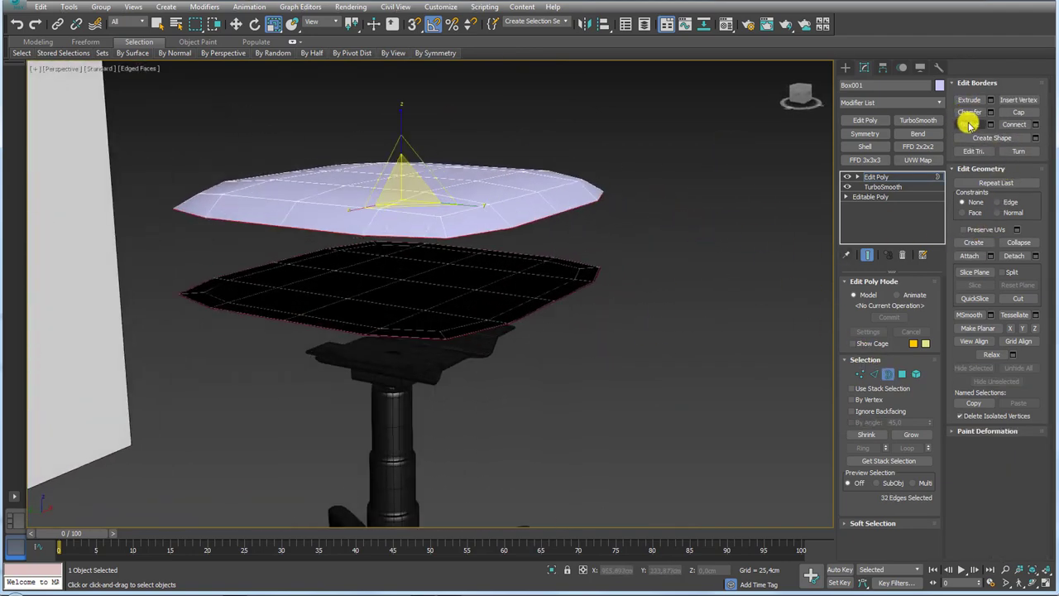
Bridge the two borders and convert the ring of side edges into 16 side polygons.
{"action": "left_click", "coordinate": [969, 124]}
{"action": "mouse_move", "coordinate": [629, 253]}
{"action": "middle_mouse_down", "text": "alt"}
{"action": "mouse_move", "coordinate": [485, 241]}
{"action": "mouse_move", "coordinate": [755, 307]}
{"action": "middle_mouse_up", "text": "alt"}
{"action": "left_click", "coordinate": [877, 374]}
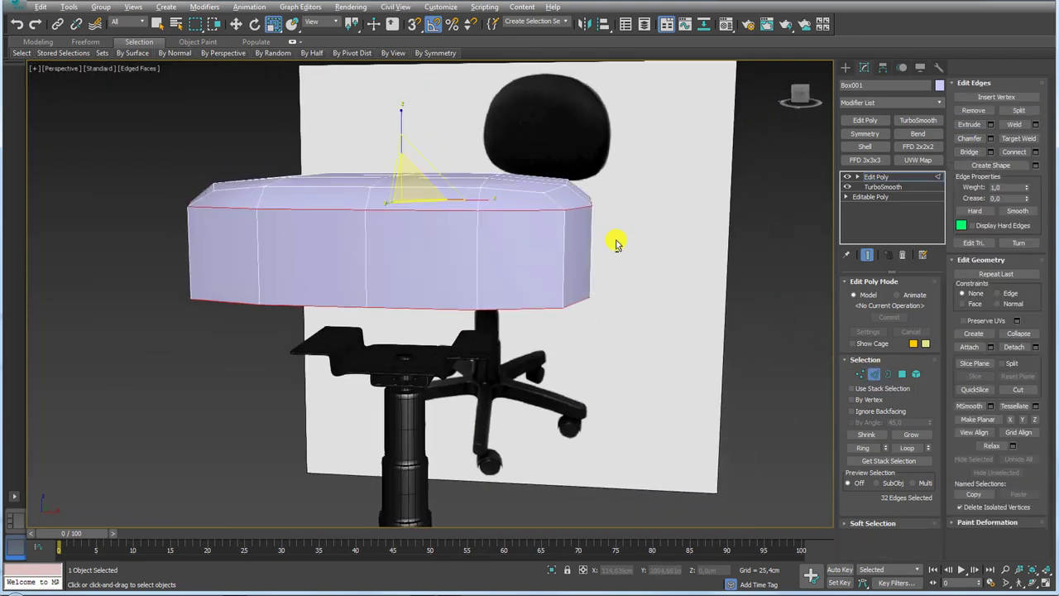
{"action": "middle_click_drag", "start_coordinate": [615, 241], "coordinate": [671, 238], "text": "alt"}
{"action": "left_click", "coordinate": [197, 248]}
{"action": "mouse_move", "coordinate": [520, 250]}
{"action": "middle_mouse_down", "text": "alt"}
{"action": "mouse_move", "coordinate": [406, 238]}
{"action": "mouse_move", "coordinate": [444, 250]}
{"action": "mouse_move", "coordinate": [550, 233]}
{"action": "middle_mouse_up", "text": "alt"}
{"action": "left_click_drag", "start_coordinate": [550, 232], "coordinate": [666, 275]}
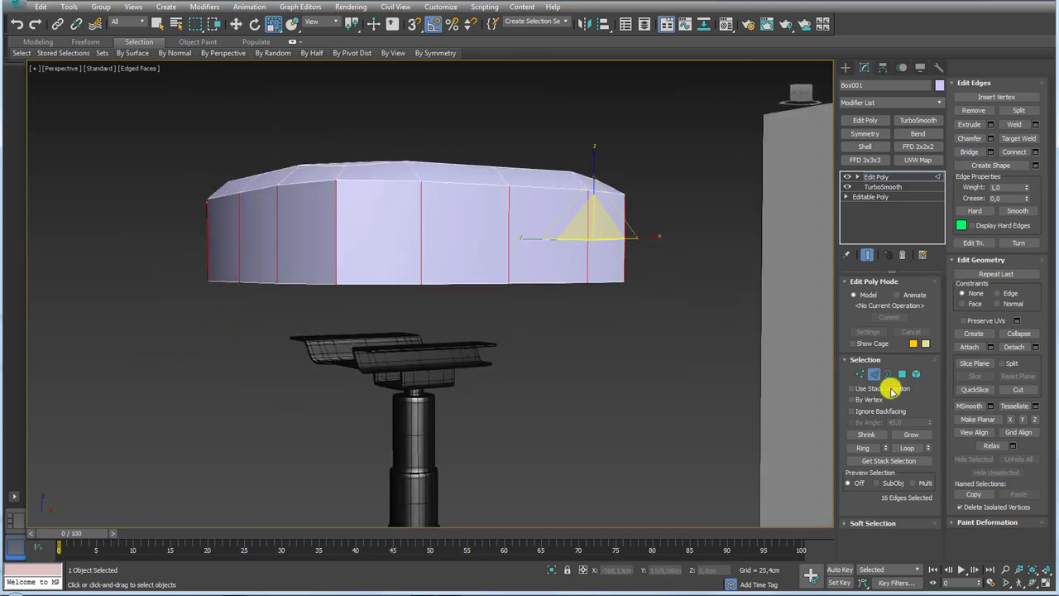
{"action": "left_click", "coordinate": [901, 375], "text": "ctrl"}
{"action": "mouse_move", "coordinate": [768, 350]}
{"action": "middle_mouse_down", "text": "alt"}
{"action": "mouse_move", "coordinate": [489, 300]}
{"action": "mouse_move", "coordinate": [539, 350]}
{"action": "mouse_move", "coordinate": [458, 342]}
{"action": "mouse_move", "coordinate": [442, 290]}
{"action": "mouse_move", "coordinate": [493, 301]}
{"action": "middle_mouse_up", "text": "alt"}
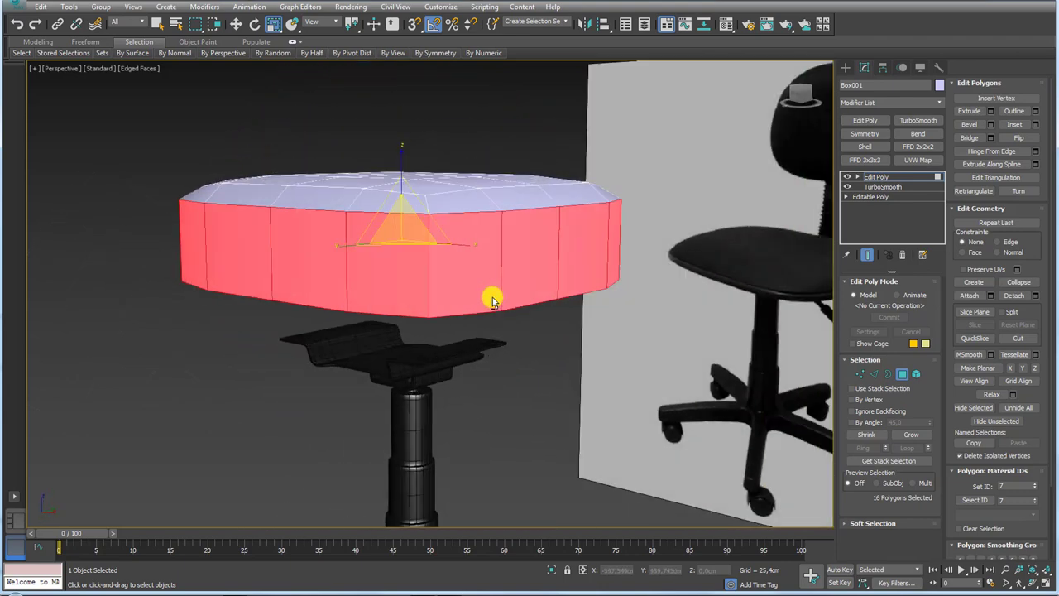
{"action": "middle_click_drag", "start_coordinate": [458, 254], "coordinate": [467, 260]}
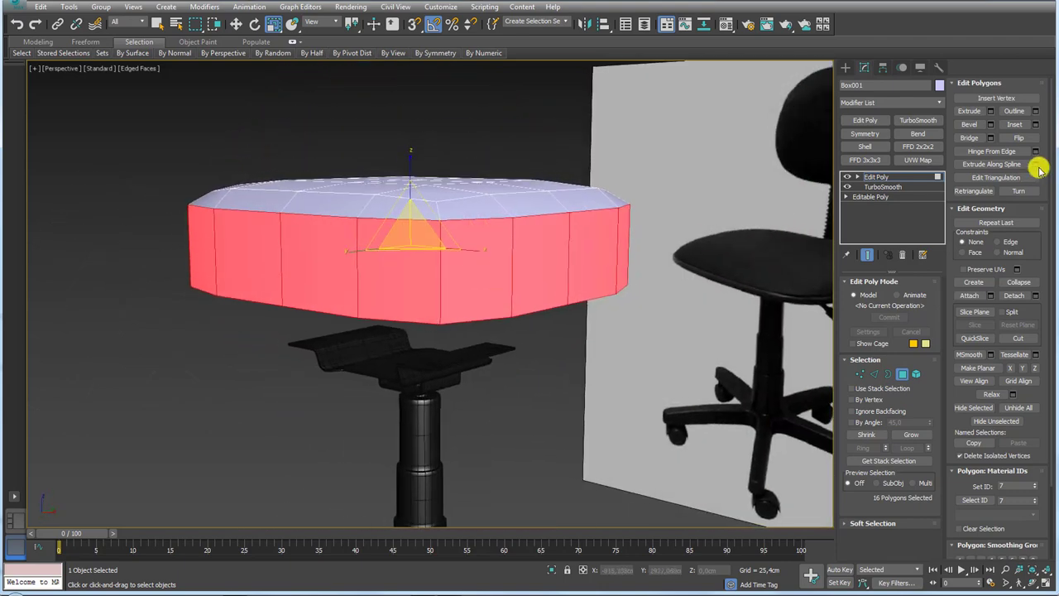
Extrude the side polygons along Local Normals by a thin 0.609 cm.
{"action": "left_click", "coordinate": [991, 111]}
{"action": "left_click_drag", "start_coordinate": [440, 321], "coordinate": [439, 237]}
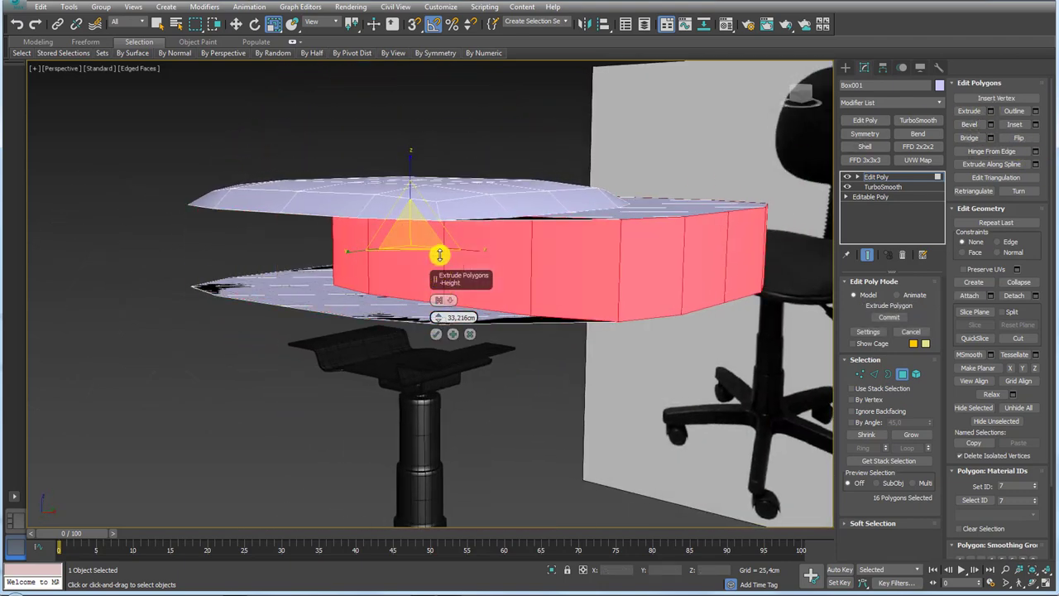
{"action": "mouse_move", "coordinate": [439, 237]}
{"action": "middle_mouse_down", "text": "alt"}
{"action": "mouse_move", "coordinate": [631, 170]}
{"action": "mouse_move", "coordinate": [643, 227]}
{"action": "mouse_move", "coordinate": [598, 180]}
{"action": "mouse_move", "coordinate": [536, 192]}
{"action": "middle_mouse_up", "text": "alt"}
{"action": "scroll", "coordinate": [536, 191], "scroll_direction": "down", "scroll_amount": 2}
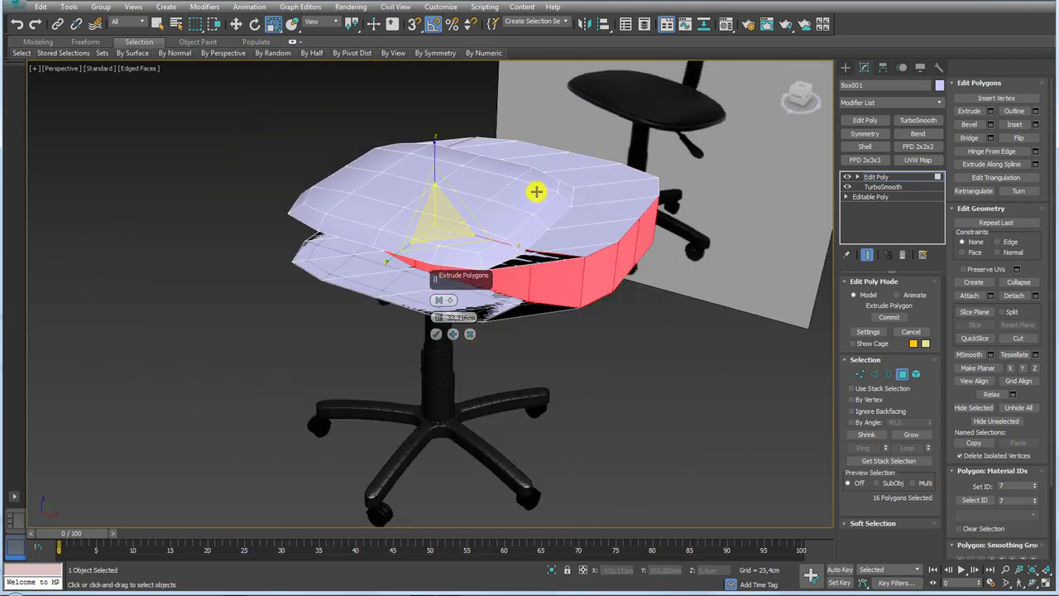
{"action": "left_click", "coordinate": [446, 299]}
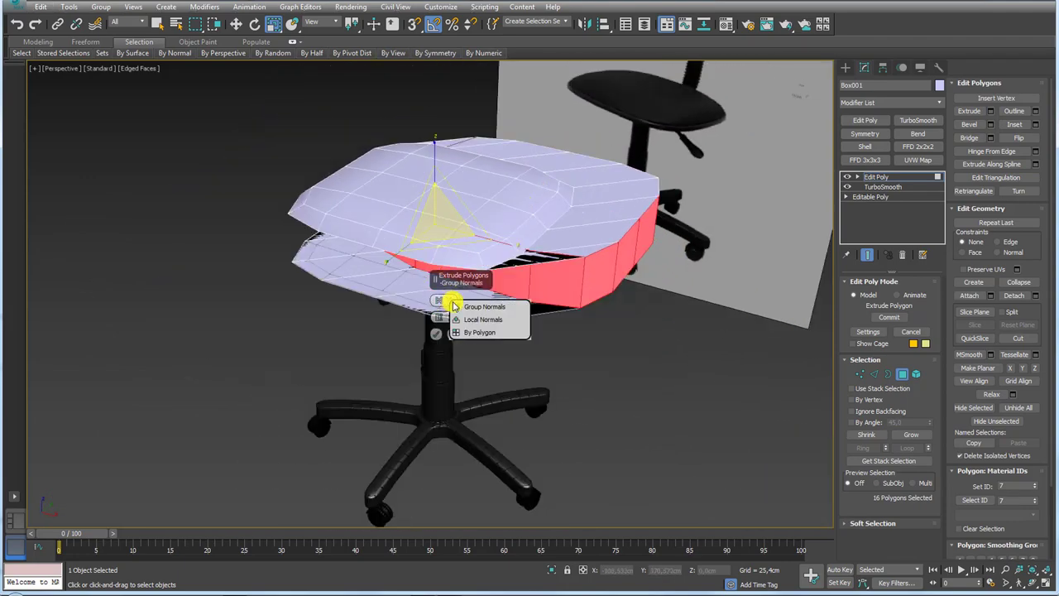
{"action": "left_click", "coordinate": [491, 321]}
{"action": "mouse_move", "coordinate": [503, 315]}
{"action": "middle_mouse_down", "text": "alt"}
{"action": "mouse_move", "coordinate": [657, 347]}
{"action": "mouse_move", "coordinate": [657, 300]}
{"action": "mouse_move", "coordinate": [683, 233]}
{"action": "mouse_move", "coordinate": [662, 319]}
{"action": "middle_mouse_up", "text": "alt"}
{"action": "left_click_drag", "start_coordinate": [437, 317], "coordinate": [443, 376]}
{"action": "mouse_move", "coordinate": [563, 277]}
{"action": "middle_mouse_down", "text": "alt"}
{"action": "mouse_move", "coordinate": [595, 362]}
{"action": "mouse_move", "coordinate": [521, 248]}
{"action": "mouse_move", "coordinate": [499, 235]}
{"action": "mouse_move", "coordinate": [568, 330]}
{"action": "middle_mouse_up", "text": "alt"}
{"action": "scroll", "coordinate": [517, 265], "scroll_direction": "up", "scroll_amount": 3}
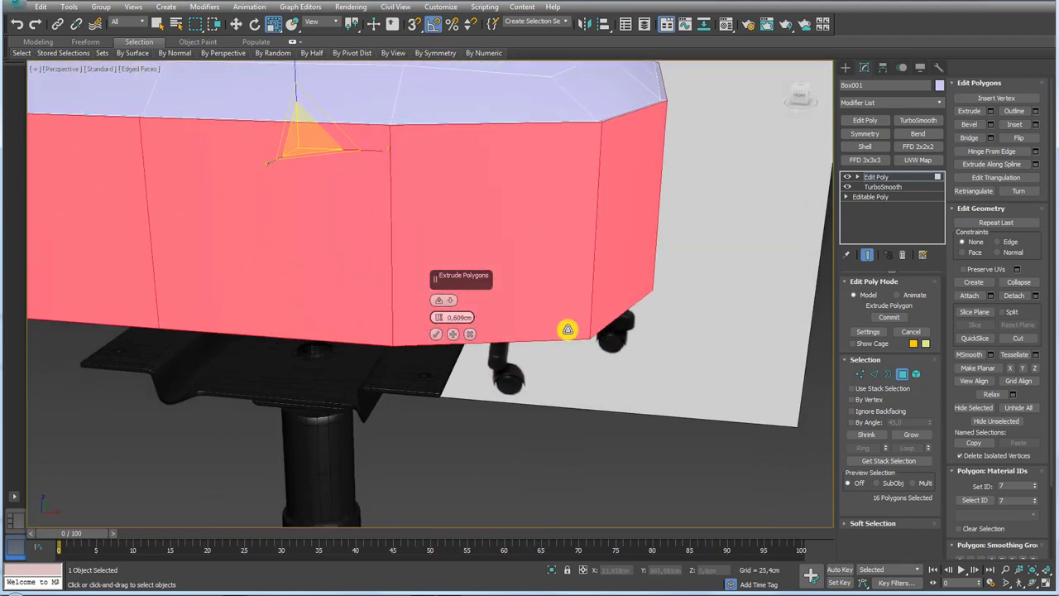
{"action": "left_click", "coordinate": [436, 335]}
{"action": "middle_click_drag", "start_coordinate": [657, 177], "coordinate": [674, 191], "text": "alt"}
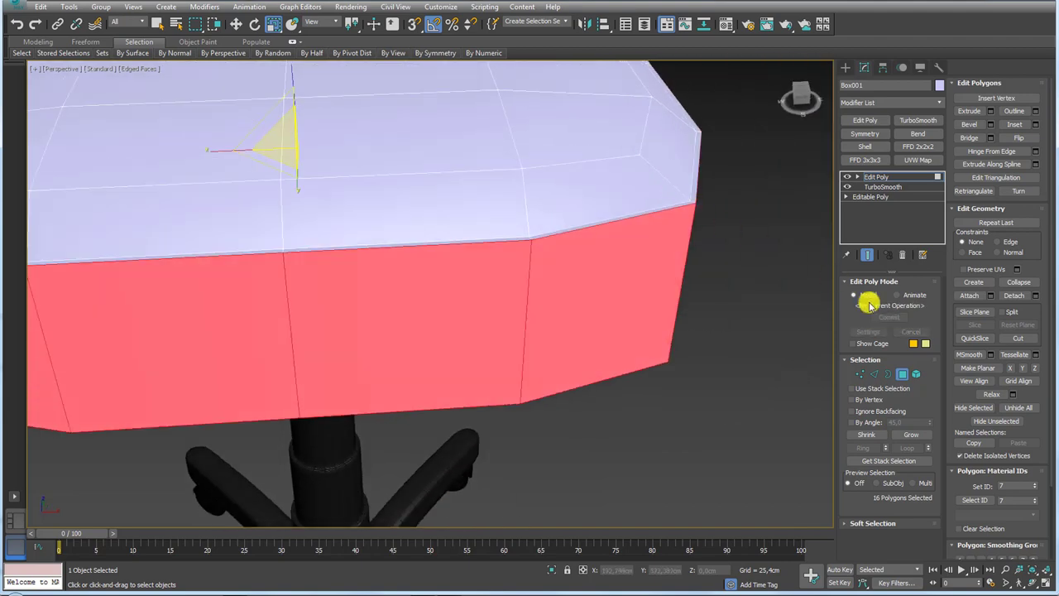
Ring-select the seat's upper rim edges, convert them to faces, and extrude the thin rim band.
{"action": "left_click", "coordinate": [875, 373]}
{"action": "scroll", "coordinate": [687, 217], "scroll_direction": "up", "scroll_amount": 5}
{"action": "scroll", "coordinate": [688, 217], "scroll_direction": "up", "scroll_amount": 1}
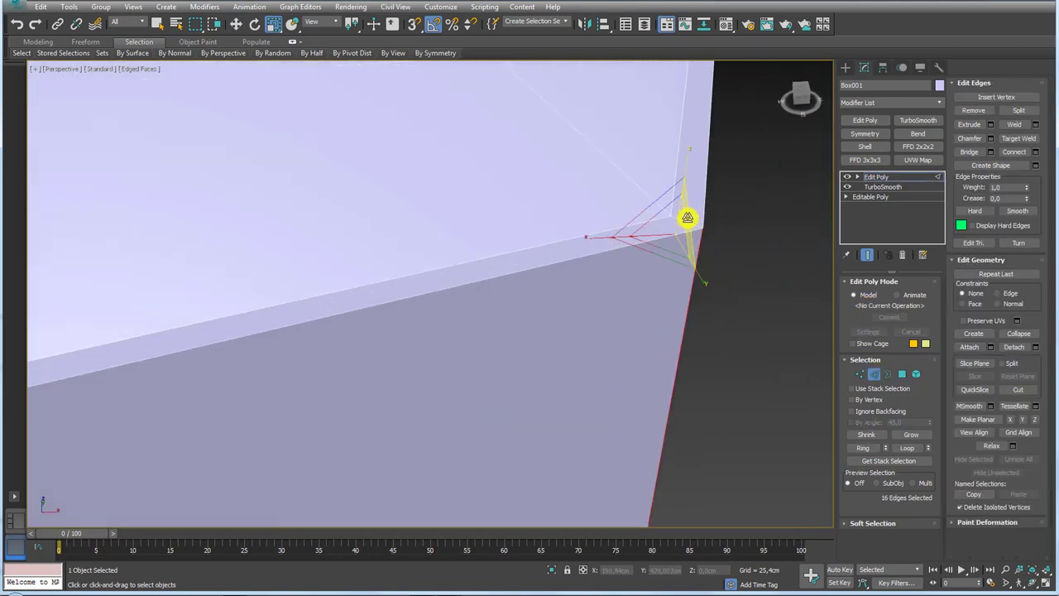
{"action": "left_click", "coordinate": [687, 221]}
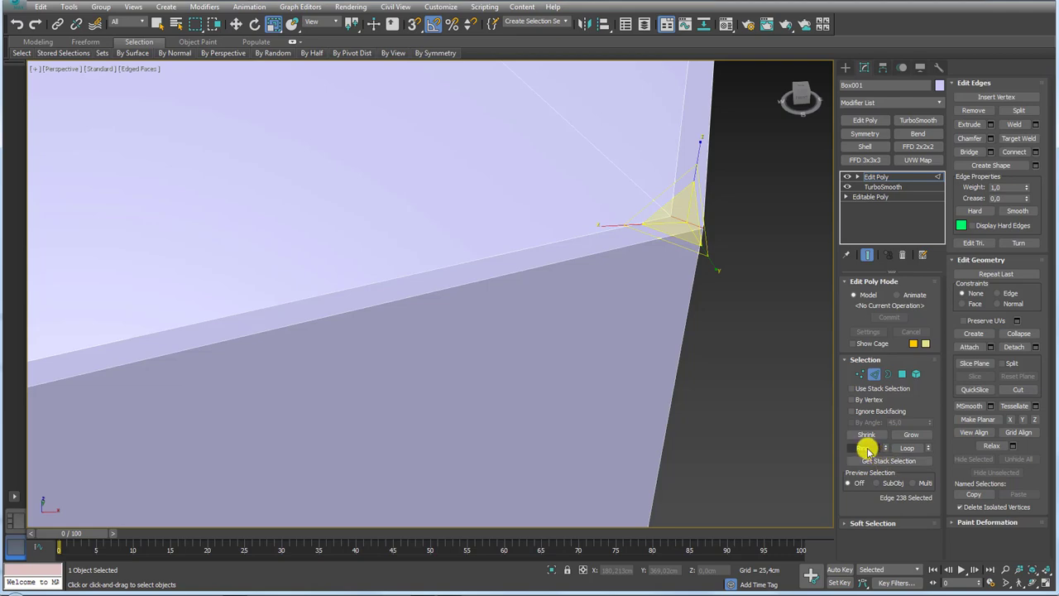
{"action": "left_click", "coordinate": [865, 447]}
{"action": "left_click", "coordinate": [908, 374]}
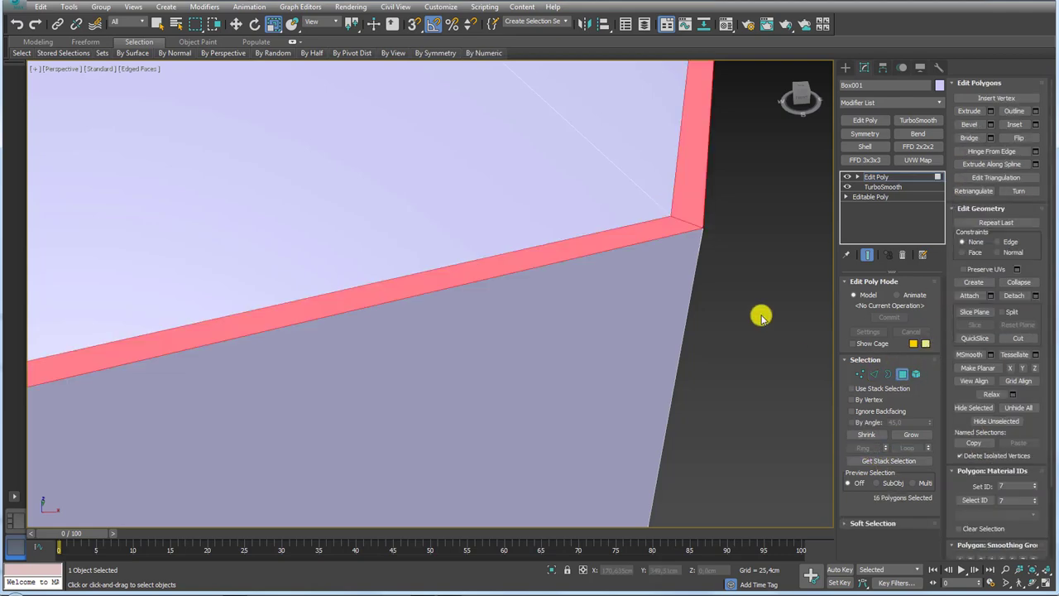
{"action": "scroll", "coordinate": [697, 293], "scroll_direction": "down", "scroll_amount": 5}
{"action": "scroll", "coordinate": [692, 282], "scroll_direction": "up", "scroll_amount": 4}
{"action": "scroll", "coordinate": [699, 256], "scroll_direction": "up", "scroll_amount": 2}
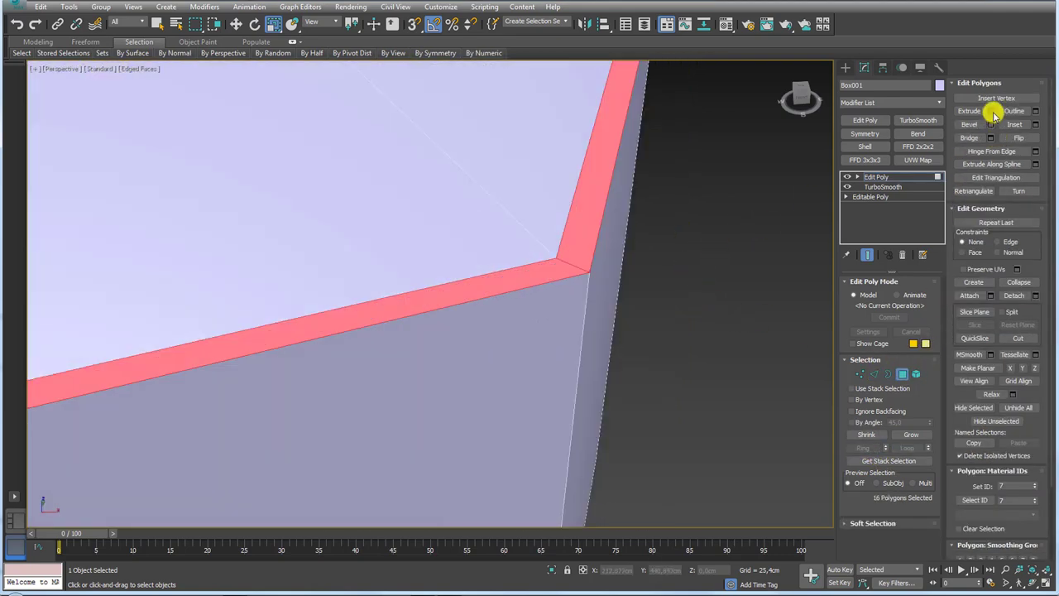
{"action": "left_click", "coordinate": [992, 112]}
{"action": "left_click", "coordinate": [441, 331]}
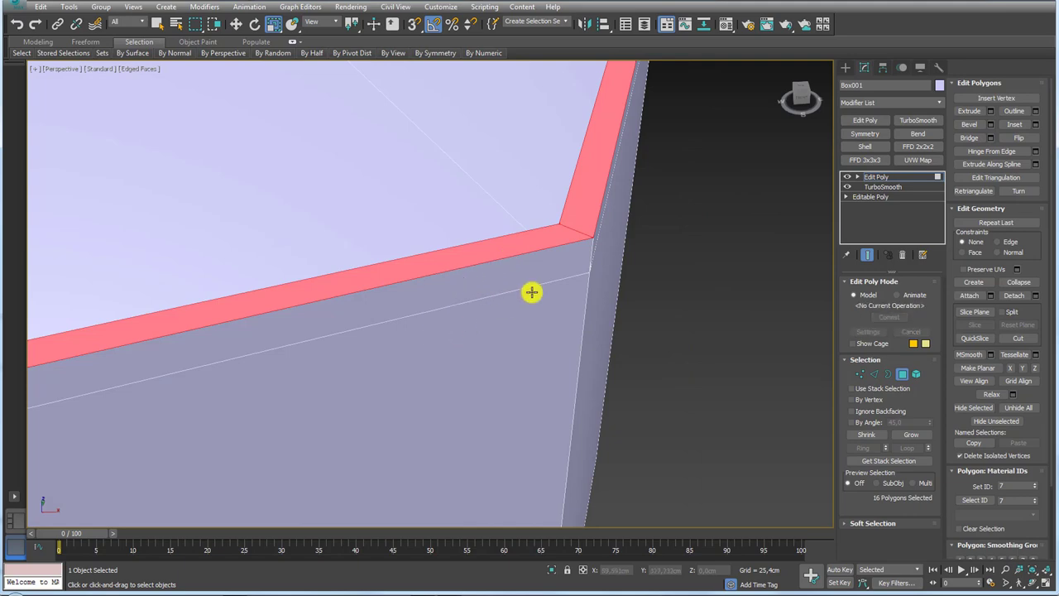
{"action": "scroll", "coordinate": [579, 282], "scroll_direction": "down", "scroll_amount": 5}
{"action": "mouse_move", "coordinate": [594, 276]}
{"action": "middle_mouse_down", "text": "alt"}
{"action": "mouse_move", "coordinate": [612, 251]}
{"action": "mouse_move", "coordinate": [704, 373]}
{"action": "mouse_move", "coordinate": [720, 363]}
{"action": "mouse_move", "coordinate": [819, 367]}
{"action": "middle_mouse_up", "text": "alt"}
{"action": "scroll", "coordinate": [720, 363], "scroll_direction": "down", "scroll_amount": 3}
Connect the ring of vertical side edges with 2 segments and high pinch, adding top and bottom loops.
{"action": "left_click", "coordinate": [874, 375]}
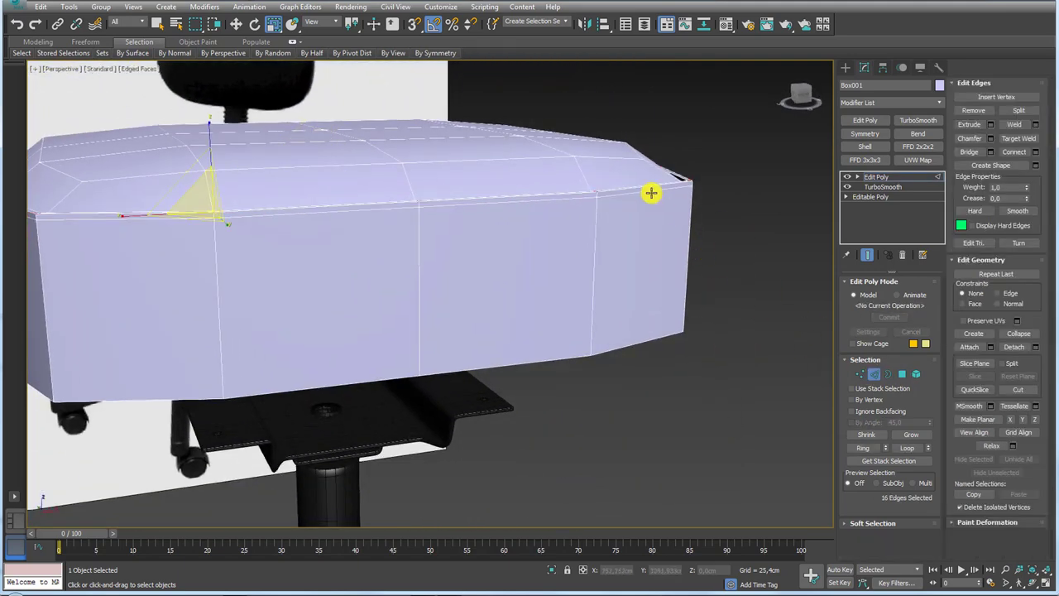
{"action": "double_click", "coordinate": [632, 193]}
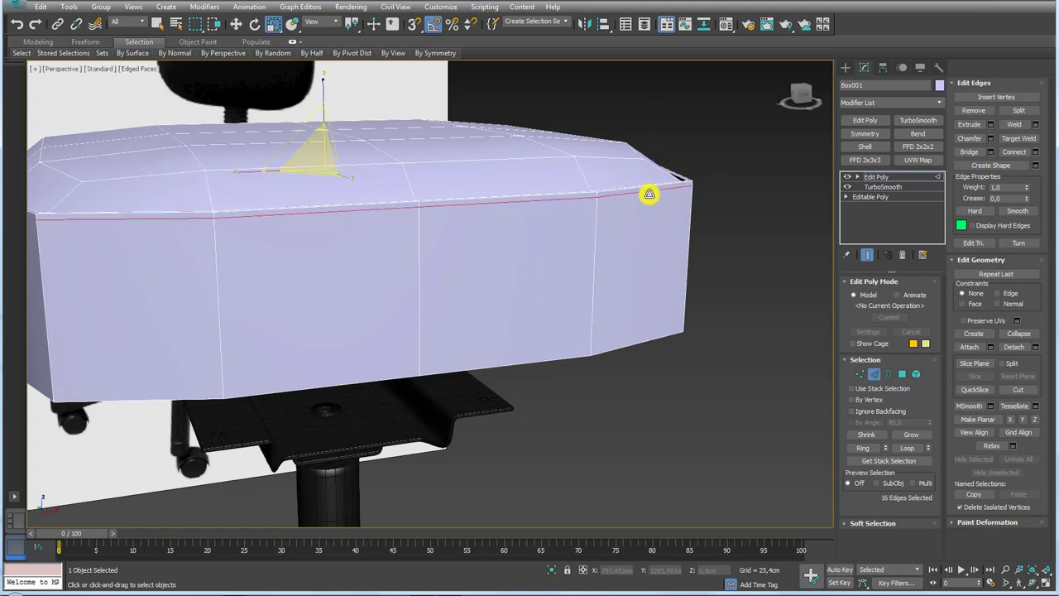
{"action": "left_click", "coordinate": [831, 214]}
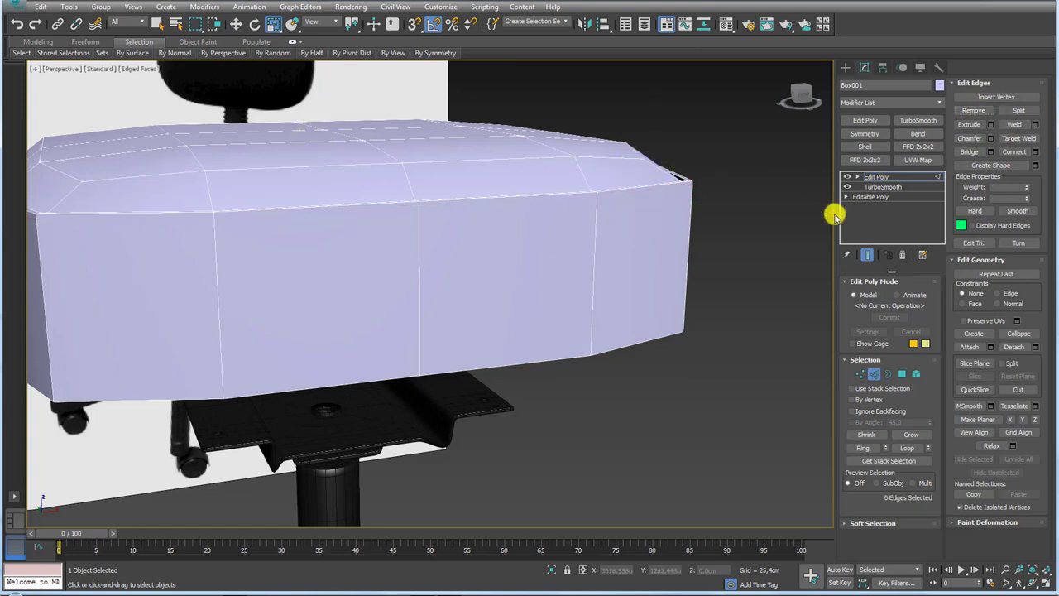
{"action": "left_click", "coordinate": [689, 255]}
{"action": "left_click", "coordinate": [865, 447]}
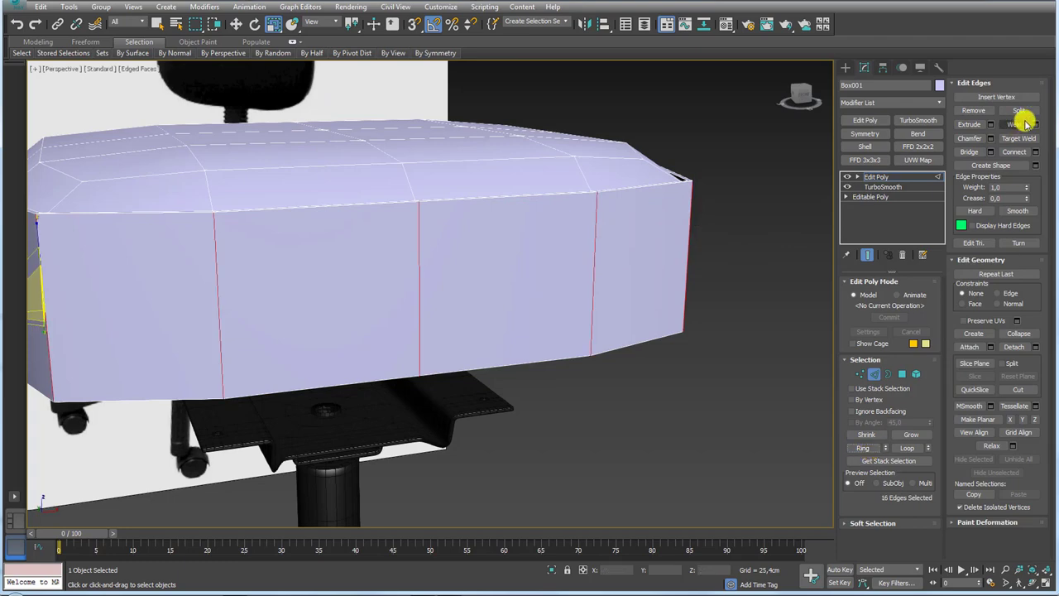
{"action": "left_click", "coordinate": [1035, 151]}
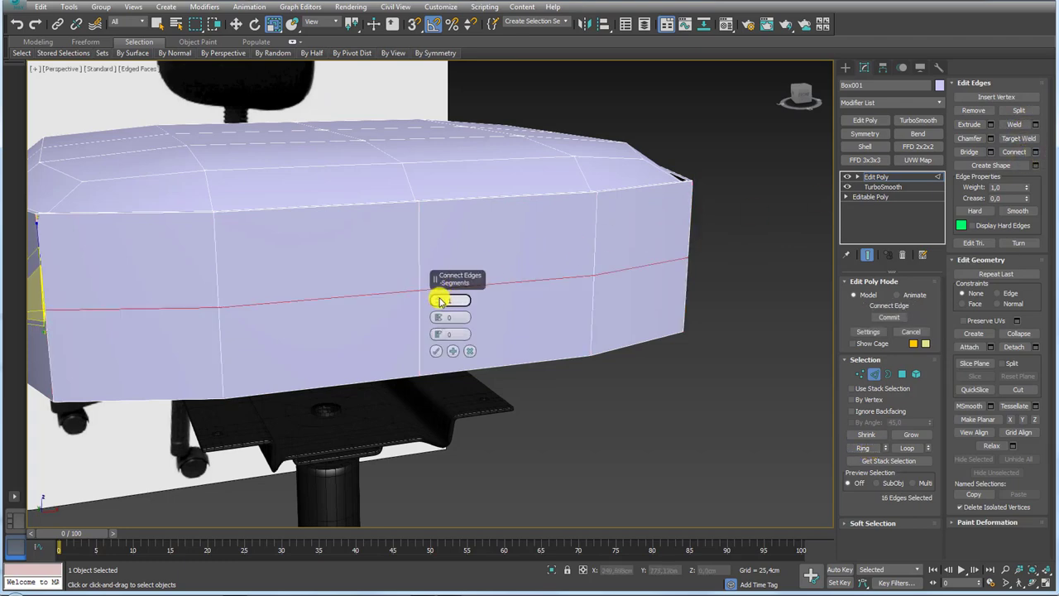
{"action": "mouse_move", "coordinate": [439, 302]}
{"action": "left_mouse_down"}
{"action": "mouse_move", "coordinate": [442, 108]}
{"action": "mouse_move", "coordinate": [466, 90]}
{"action": "left_mouse_up"}
{"action": "left_click", "coordinate": [436, 351]}
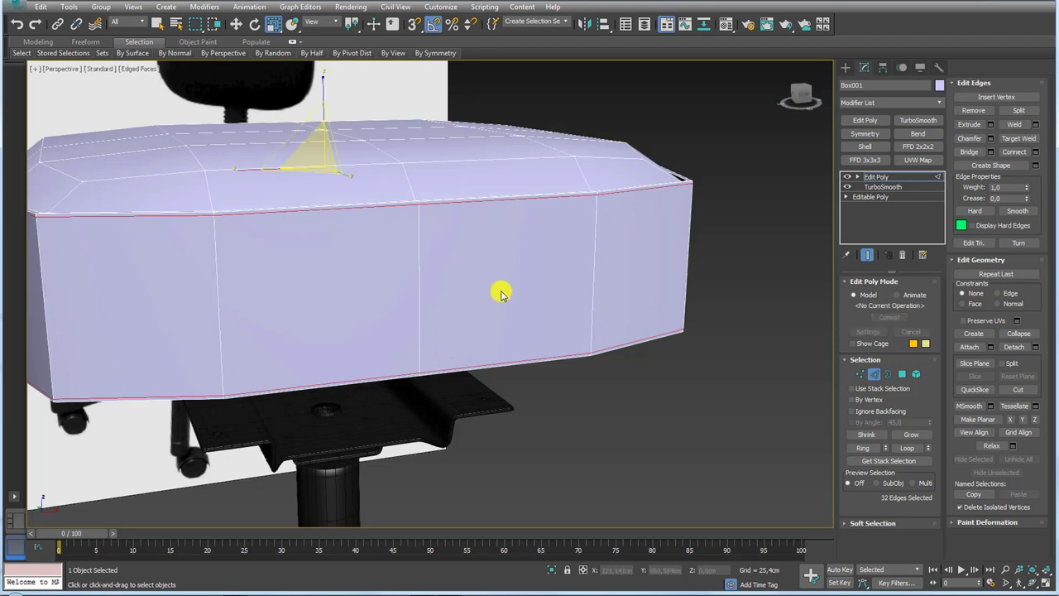
{"action": "scroll", "coordinate": [501, 293], "scroll_direction": "down", "scroll_amount": 5}
Turn the chair to face the camera and box-select the seat's vertices.
{"action": "middle_click_drag", "start_coordinate": [634, 237], "coordinate": [590, 253], "text": "alt"}
{"action": "mouse_move", "coordinate": [745, 206]}
{"action": "middle_mouse_down", "text": "alt"}
{"action": "mouse_move", "coordinate": [676, 202]}
{"action": "mouse_move", "coordinate": [697, 207]}
{"action": "mouse_move", "coordinate": [477, 147]}
{"action": "middle_mouse_up", "text": "alt"}
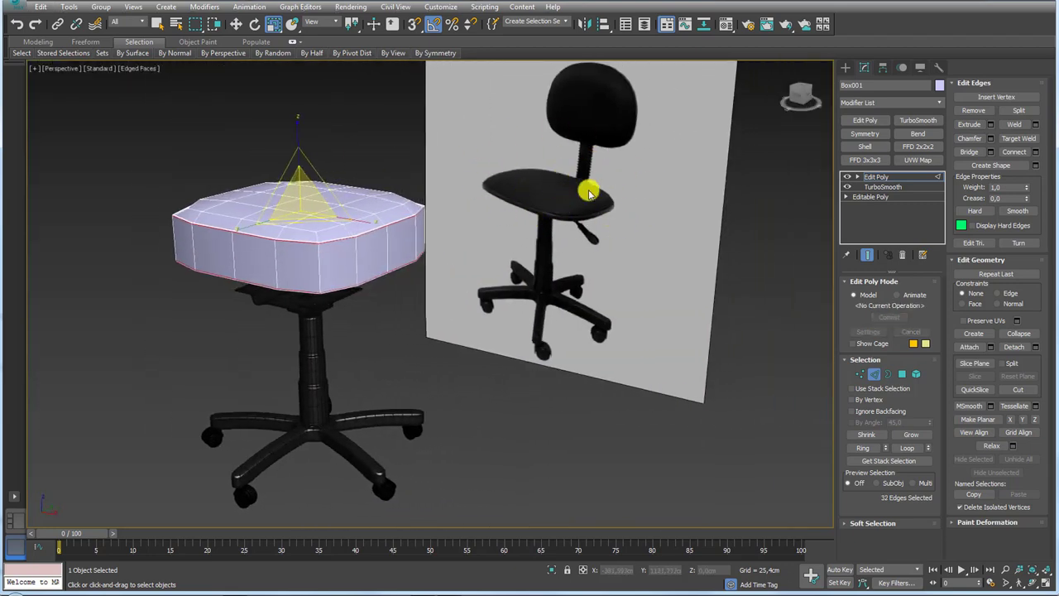
{"action": "mouse_move", "coordinate": [589, 193]}
{"action": "middle_mouse_down", "text": "alt"}
{"action": "mouse_move", "coordinate": [605, 234]}
{"action": "mouse_move", "coordinate": [631, 253]}
{"action": "mouse_move", "coordinate": [633, 229]}
{"action": "mouse_move", "coordinate": [549, 288]}
{"action": "middle_mouse_up", "text": "alt"}
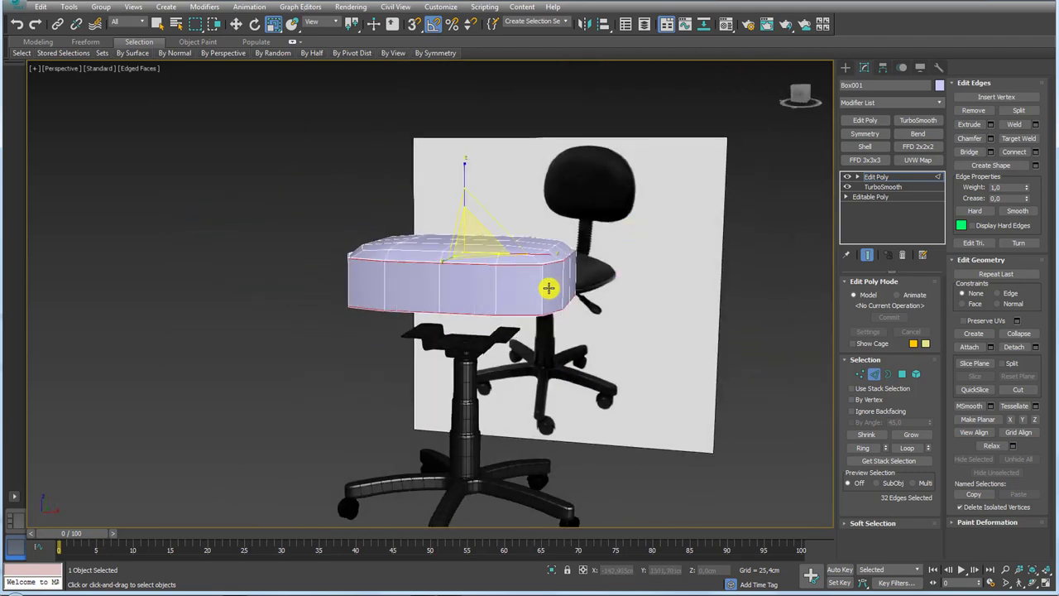
{"action": "scroll", "coordinate": [551, 277], "scroll_direction": "up", "scroll_amount": 5}
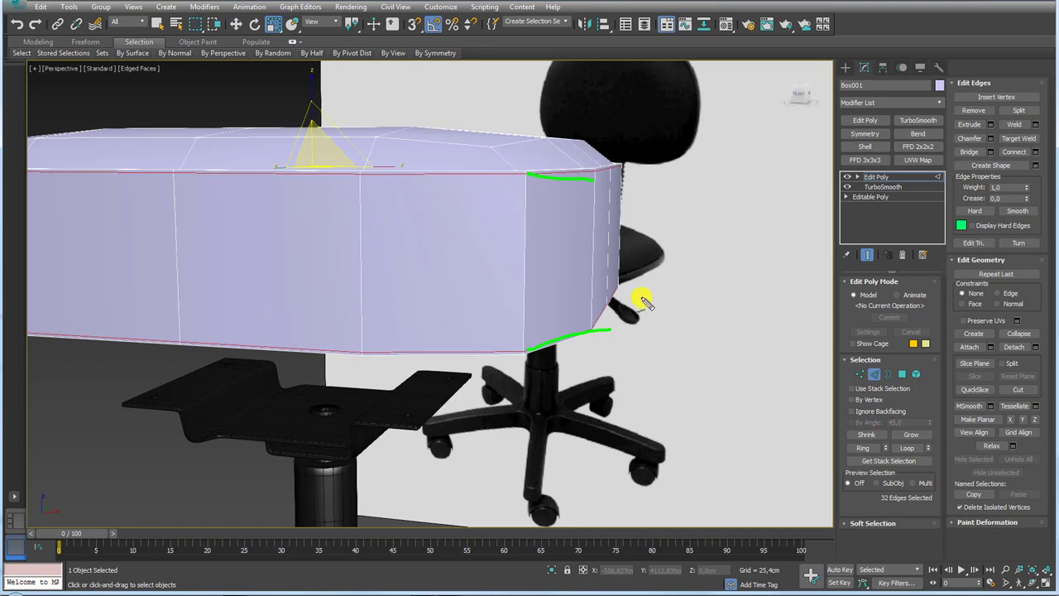
{"action": "scroll", "coordinate": [643, 301], "scroll_direction": "down", "scroll_amount": 2}
{"action": "scroll", "coordinate": [654, 303], "scroll_direction": "down", "scroll_amount": 5}
{"action": "middle_click_drag", "start_coordinate": [704, 312], "coordinate": [744, 331], "text": "alt"}
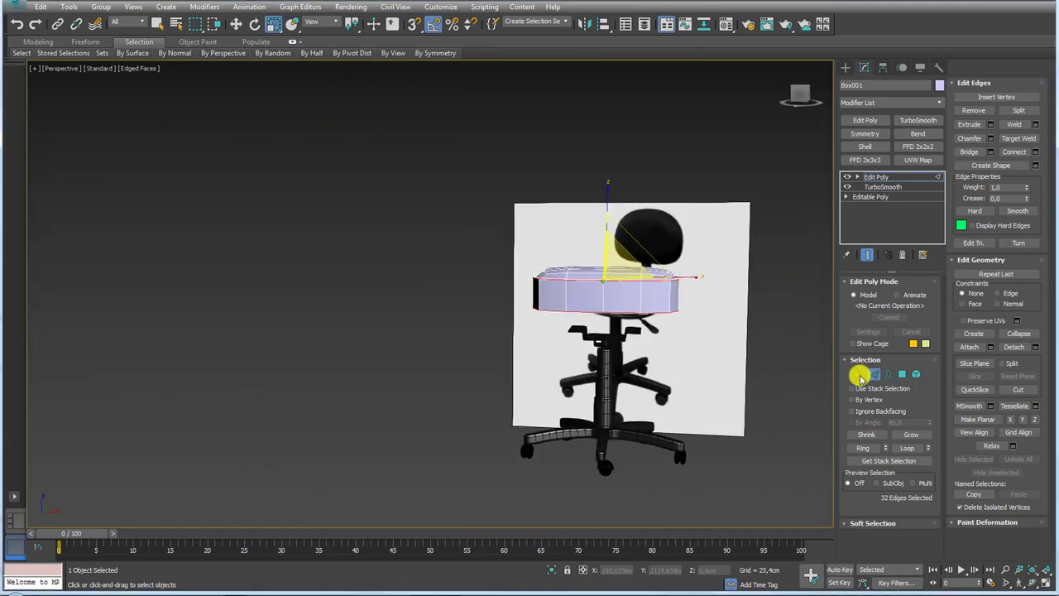
{"action": "left_click", "coordinate": [860, 374]}
{"action": "middle_click_drag", "start_coordinate": [535, 237], "coordinate": [461, 232], "text": "alt"}
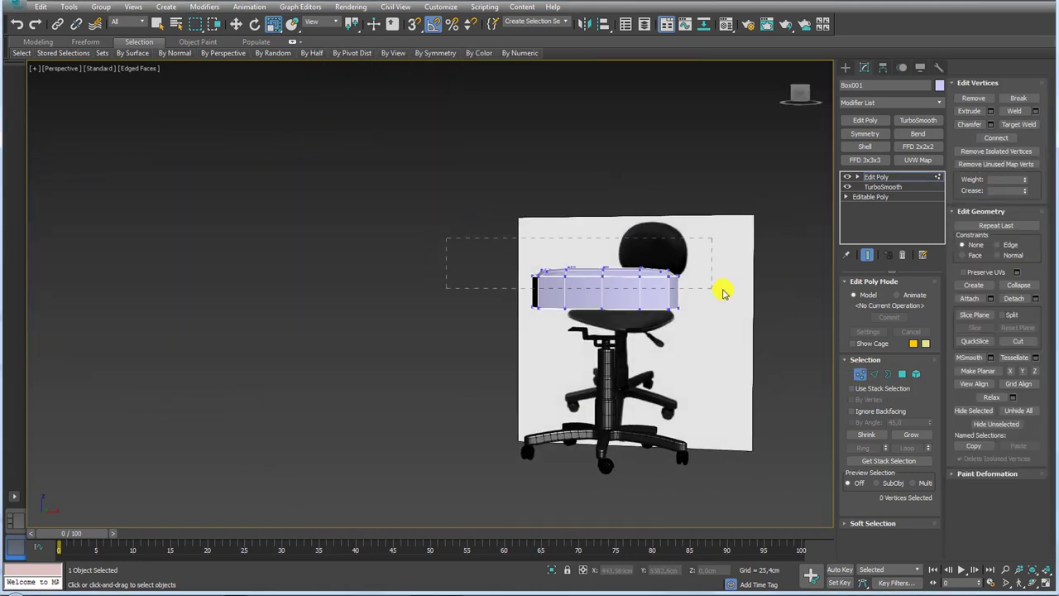
Move the seat box's top vertices down along Z to flatten it into a thin slab.
{"action": "scroll", "coordinate": [666, 286], "scroll_direction": "up", "scroll_amount": 3}
{"action": "key", "text": "w"}
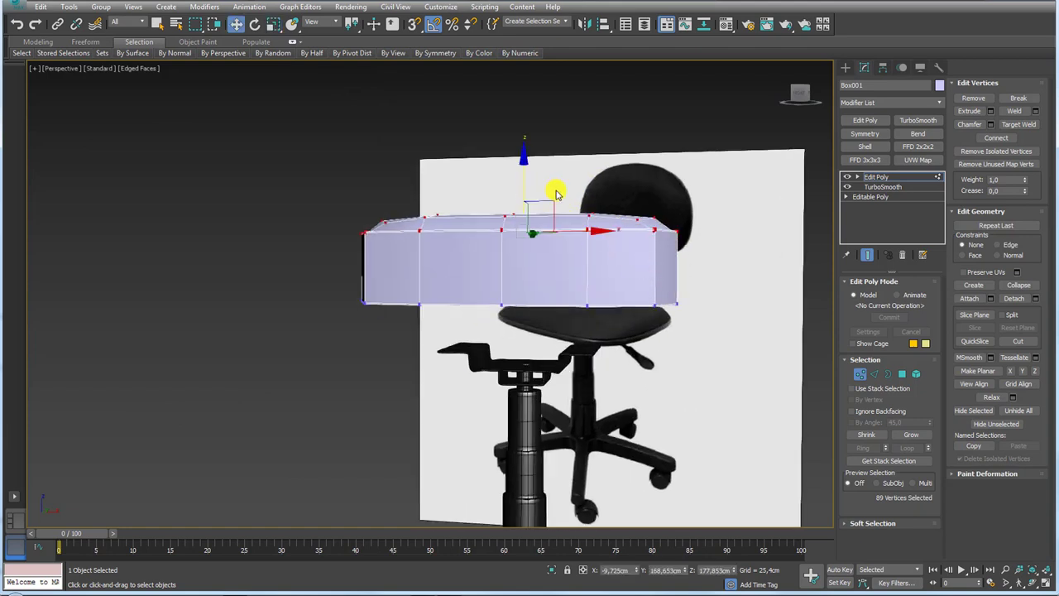
{"action": "left_click_drag", "start_coordinate": [524, 176], "coordinate": [518, 234]}
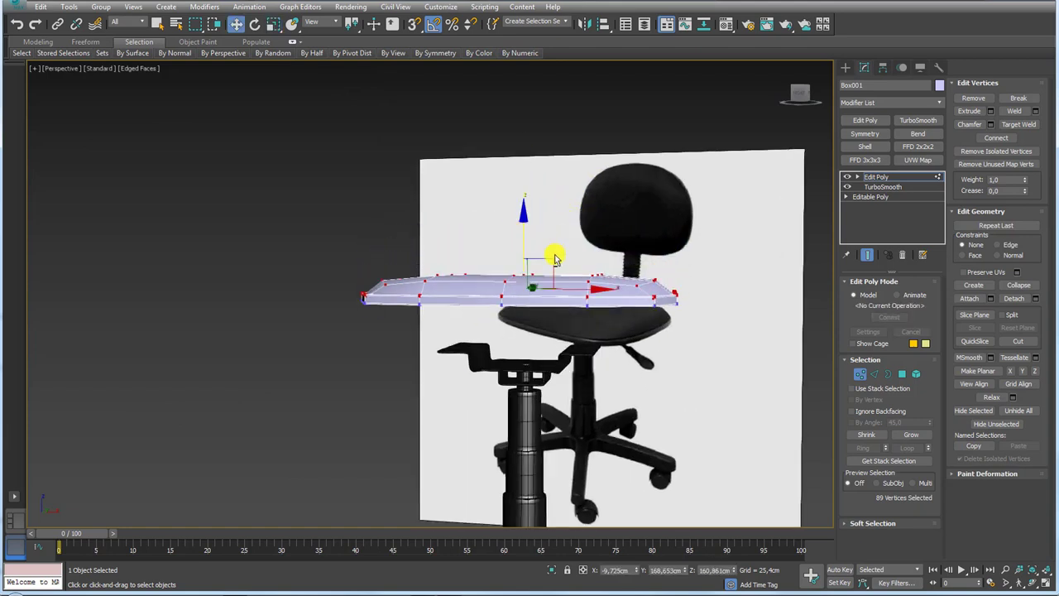
{"action": "mouse_move", "coordinate": [555, 253]}
{"action": "middle_mouse_down", "text": "alt"}
{"action": "mouse_move", "coordinate": [525, 312]}
{"action": "mouse_move", "coordinate": [590, 312]}
{"action": "mouse_move", "coordinate": [618, 264]}
{"action": "mouse_move", "coordinate": [558, 241]}
{"action": "mouse_move", "coordinate": [387, 249]}
{"action": "middle_mouse_up", "text": "alt"}
Add a second TurboSmooth to the seat, disable it, and return to Edit Poly.
{"action": "scroll", "coordinate": [387, 248], "scroll_direction": "up", "scroll_amount": 2}
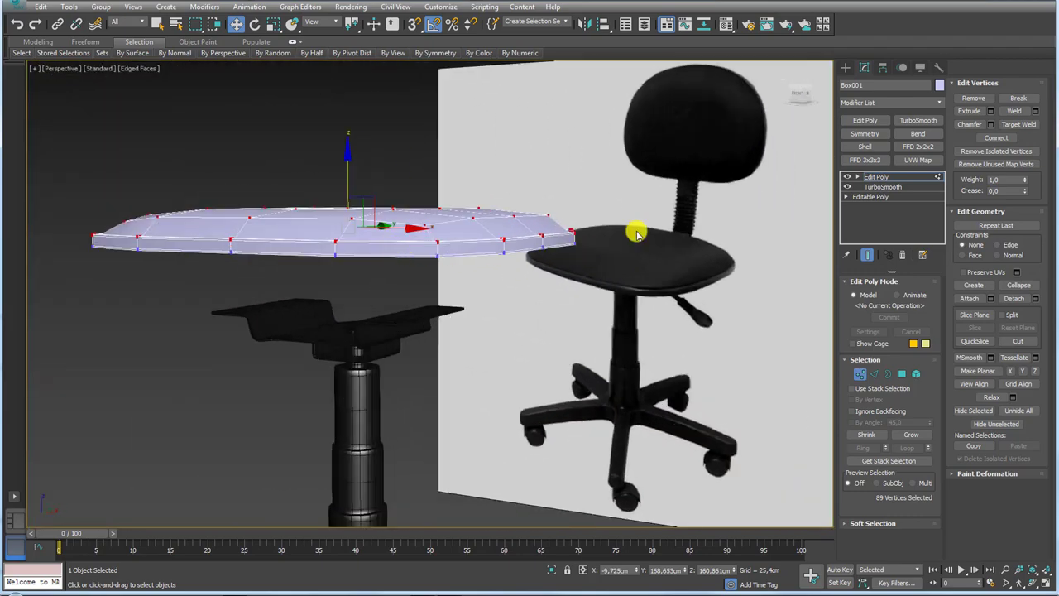
{"action": "left_click", "coordinate": [879, 177]}
{"action": "middle_click_drag", "start_coordinate": [785, 184], "coordinate": [598, 237], "text": "alt"}
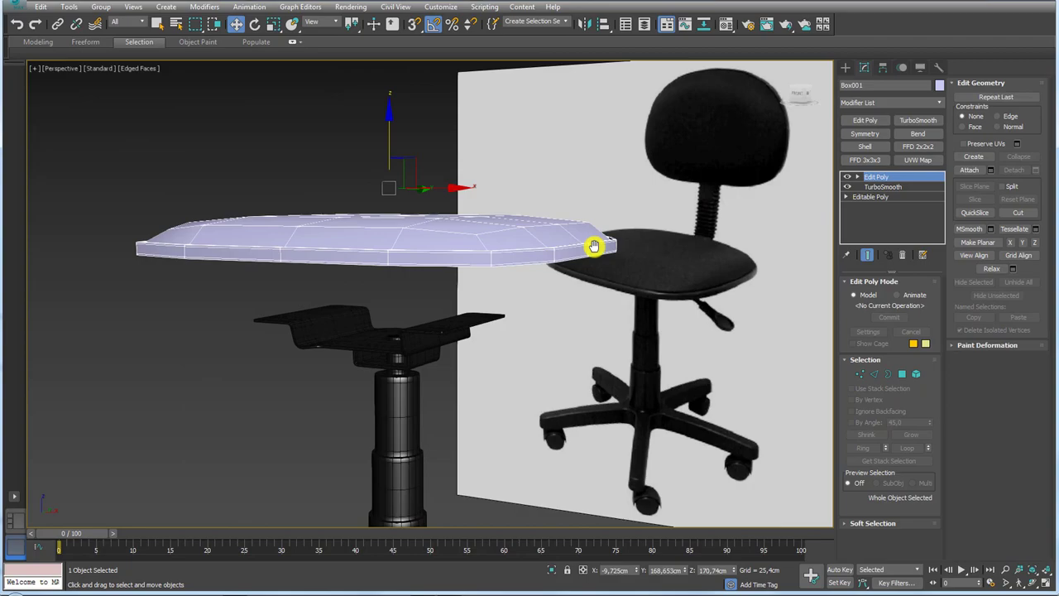
{"action": "left_click", "coordinate": [917, 120]}
{"action": "mouse_move", "coordinate": [704, 214]}
{"action": "middle_mouse_down", "text": "alt"}
{"action": "mouse_move", "coordinate": [656, 273]}
{"action": "mouse_move", "coordinate": [653, 323]}
{"action": "mouse_move", "coordinate": [669, 331]}
{"action": "mouse_move", "coordinate": [695, 270]}
{"action": "mouse_move", "coordinate": [657, 213]}
{"action": "mouse_move", "coordinate": [681, 300]}
{"action": "mouse_move", "coordinate": [630, 250]}
{"action": "mouse_move", "coordinate": [585, 283]}
{"action": "middle_mouse_up", "text": "alt"}
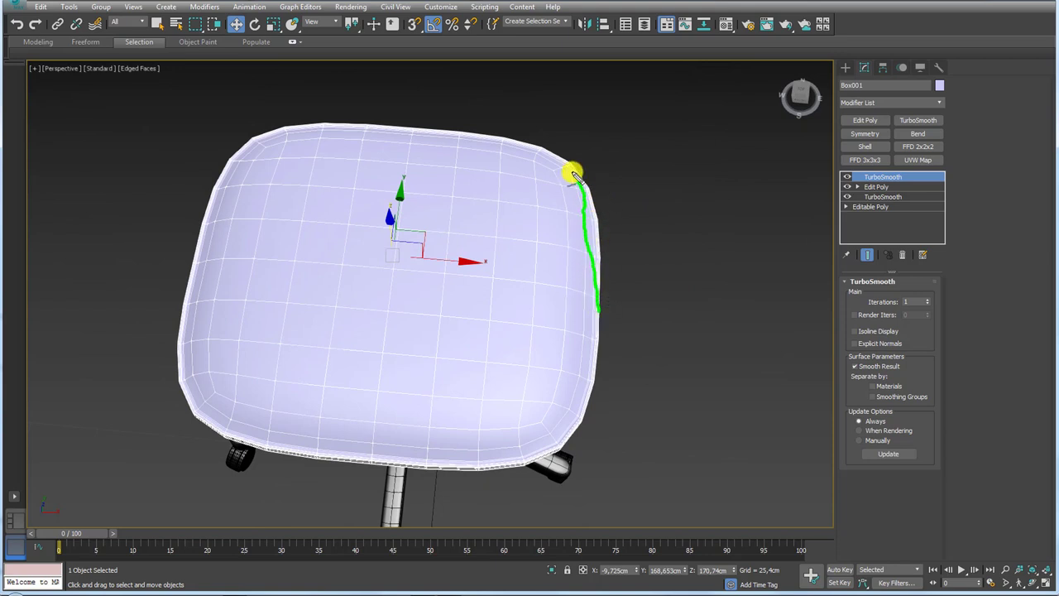
{"action": "left_click", "coordinate": [906, 187]}
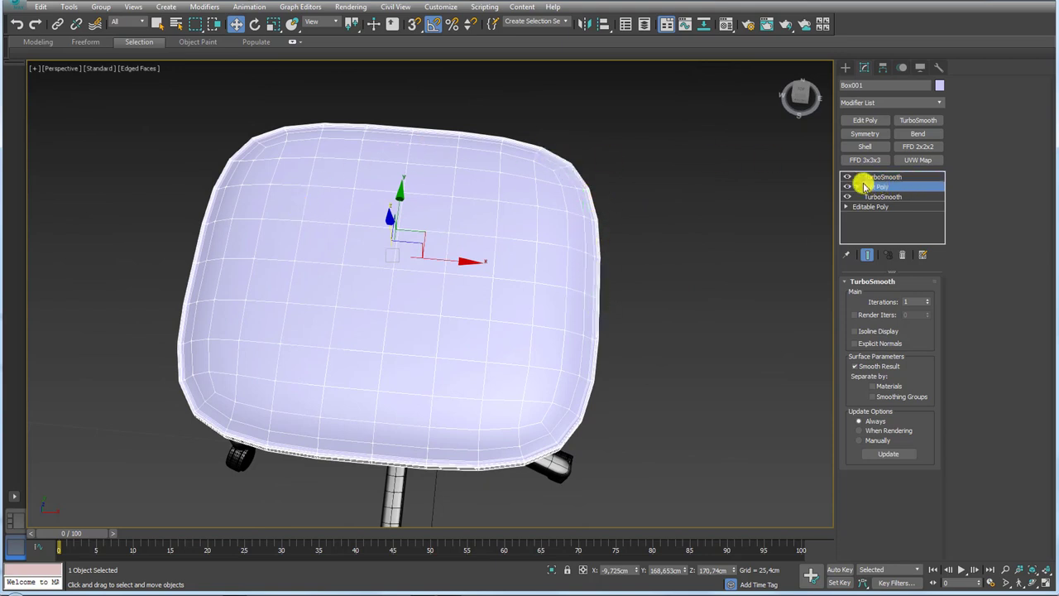
{"action": "left_click", "coordinate": [847, 177]}
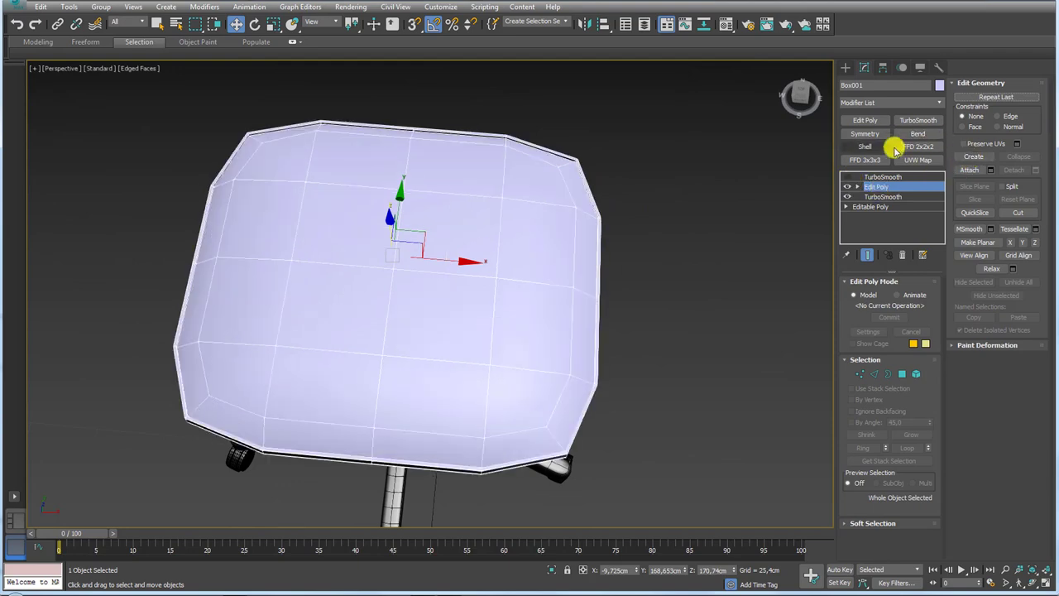
Add an FFD 2x2x2 to the seat and rotate its top control points to tilt the cushion.
{"action": "left_click", "coordinate": [918, 147]}
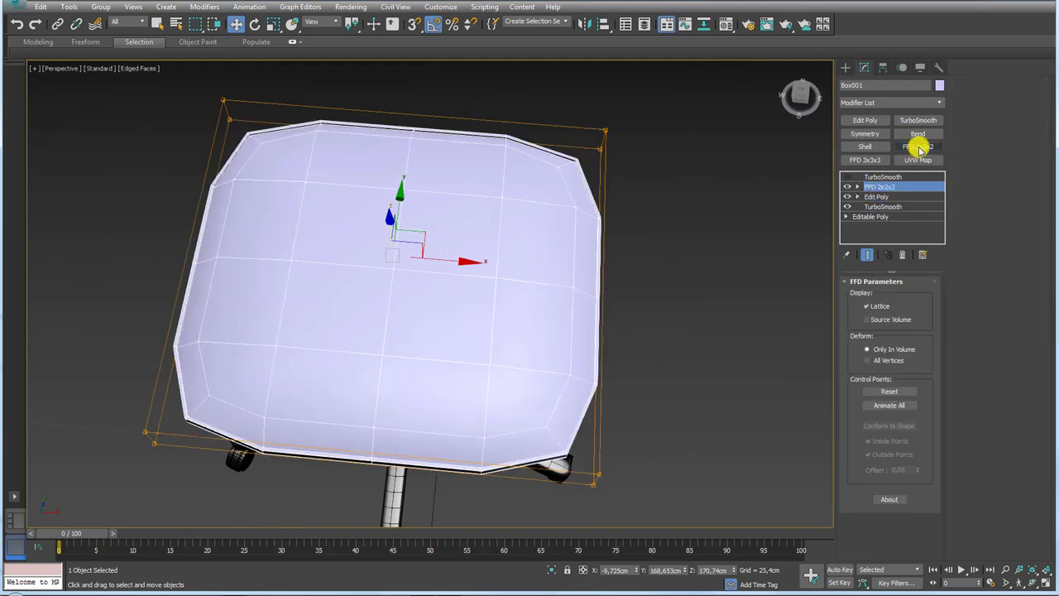
{"action": "left_click", "coordinate": [857, 187]}
{"action": "left_click", "coordinate": [869, 196]}
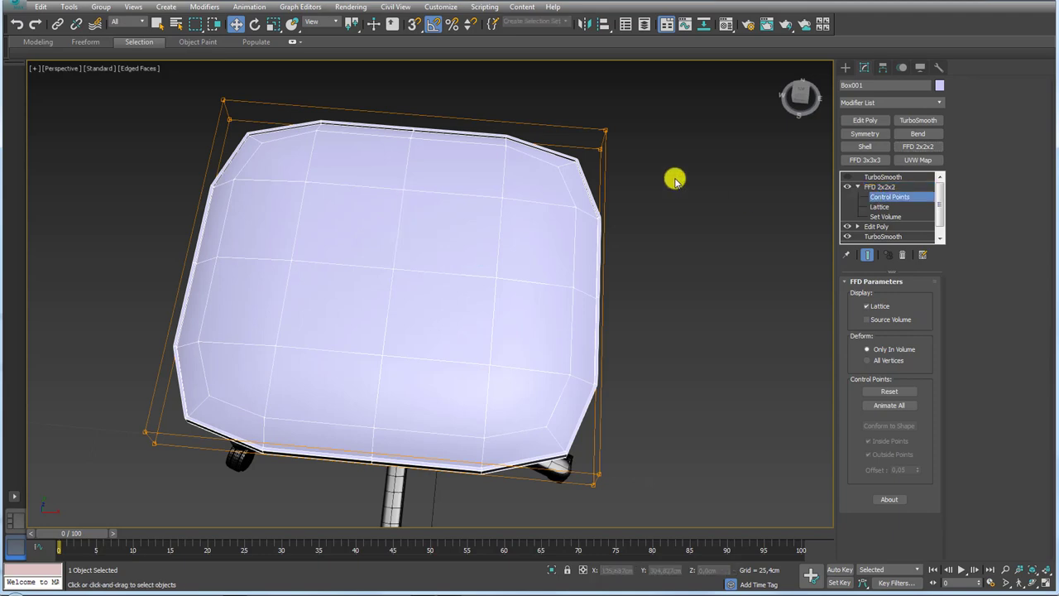
{"action": "scroll", "coordinate": [672, 165], "scroll_direction": "down", "scroll_amount": 5}
{"action": "left_click_drag", "start_coordinate": [359, 238], "coordinate": [361, 236]}
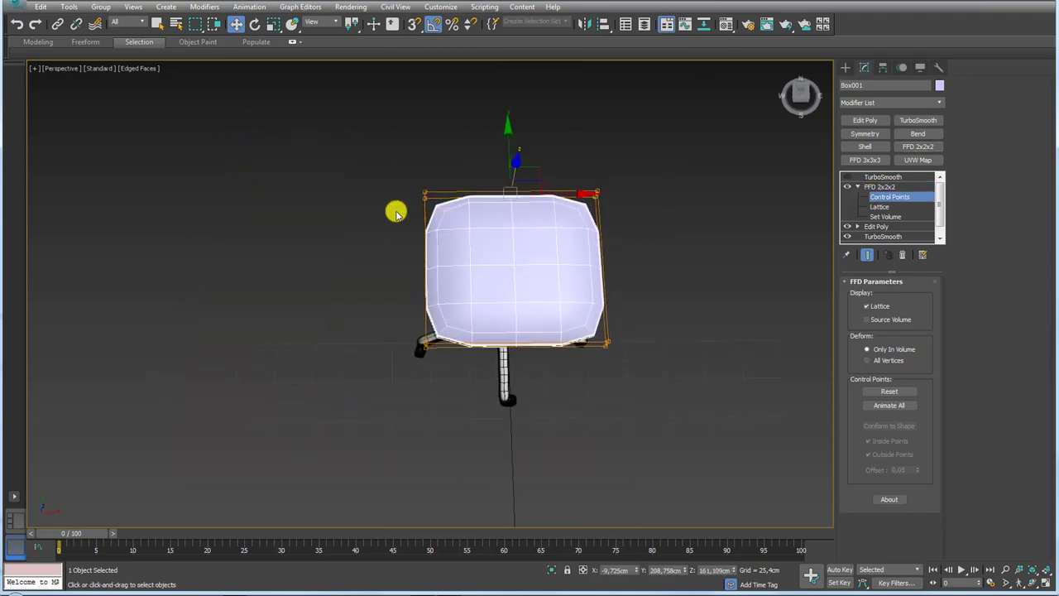
{"action": "key", "text": "e"}
{"action": "mouse_move", "coordinate": [605, 191]}
{"action": "left_mouse_down"}
{"action": "mouse_move", "coordinate": [427, 196]}
{"action": "mouse_move", "coordinate": [548, 237]}
{"action": "mouse_move", "coordinate": [851, 219]}
{"action": "left_mouse_up"}
{"action": "left_click", "coordinate": [877, 186]}
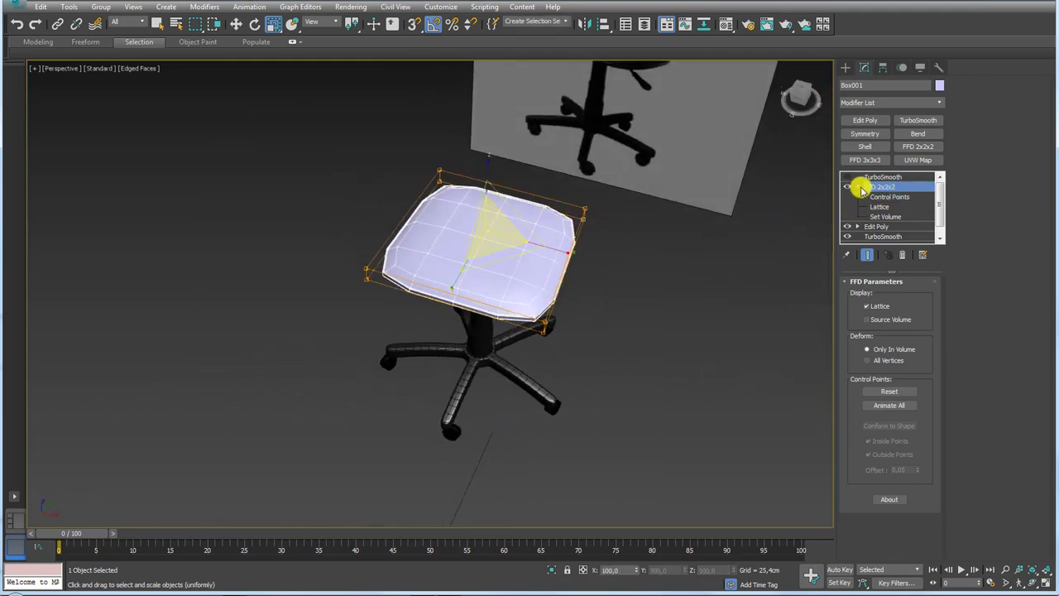
Move an FFD control point to reshape the cushion, then re-enable the top TurboSmooth.
{"action": "left_click", "coordinate": [857, 186]}
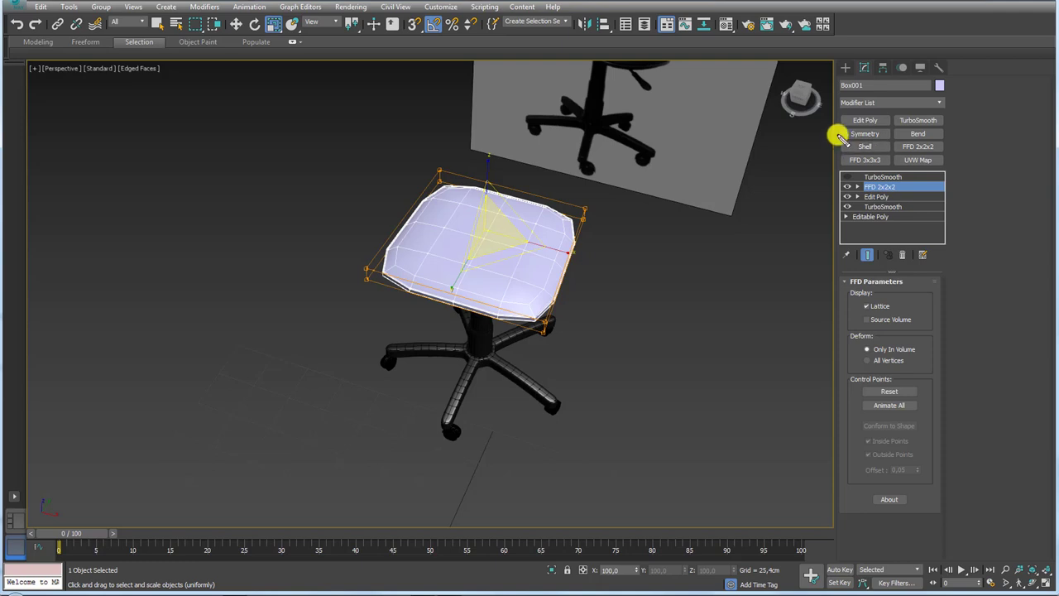
{"action": "left_click_drag", "start_coordinate": [848, 110], "coordinate": [834, 149]}
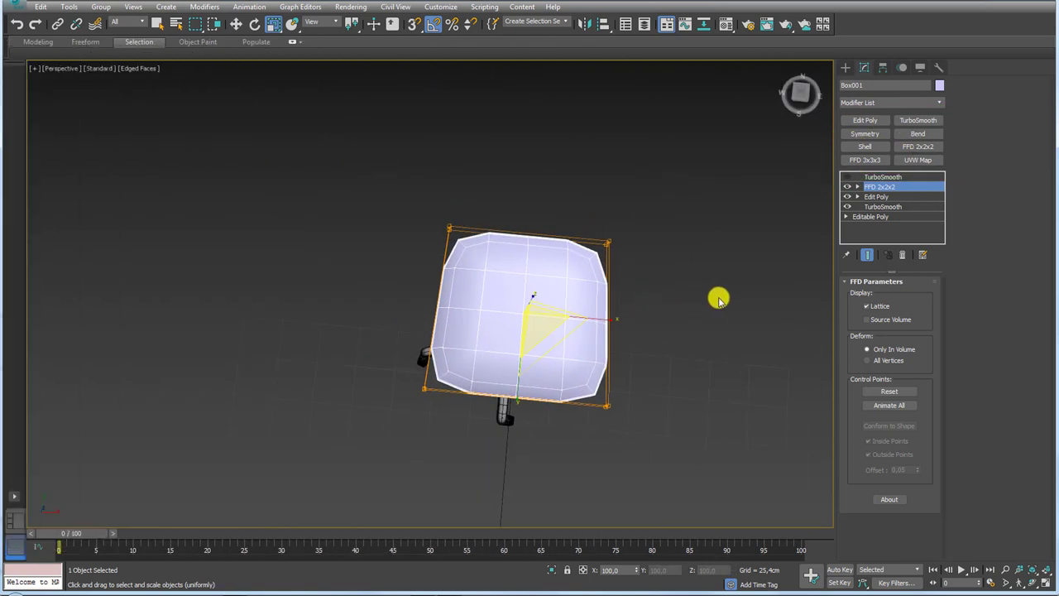
{"action": "left_click", "coordinate": [857, 187]}
{"action": "left_click", "coordinate": [888, 197]}
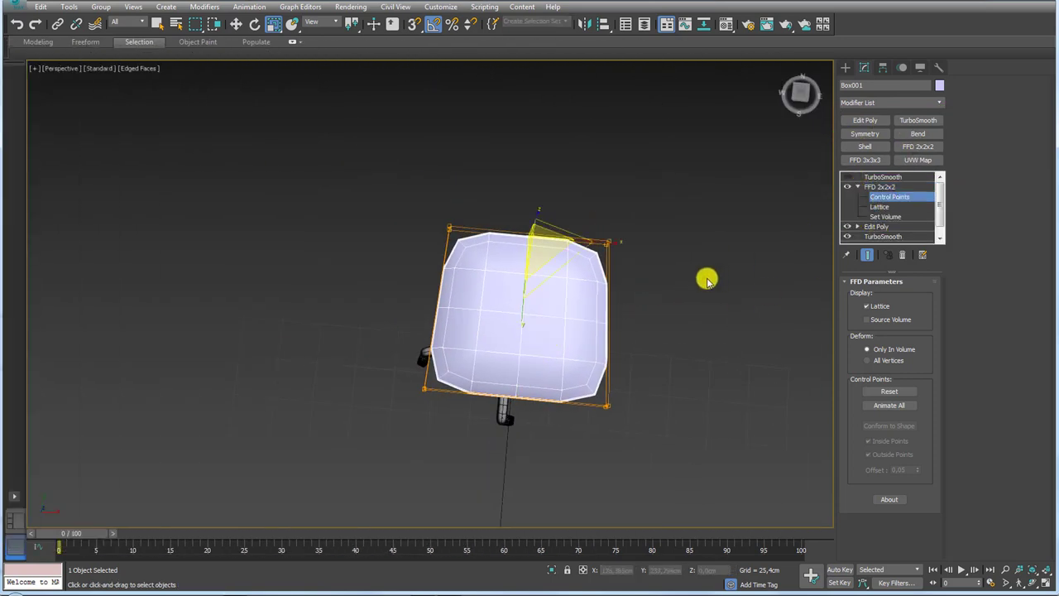
{"action": "key", "text": "w"}
{"action": "mouse_move", "coordinate": [551, 241]}
{"action": "middle_mouse_down", "text": "alt"}
{"action": "mouse_move", "coordinate": [551, 225]}
{"action": "mouse_move", "coordinate": [527, 218]}
{"action": "mouse_move", "coordinate": [571, 211]}
{"action": "middle_mouse_up", "text": "alt"}
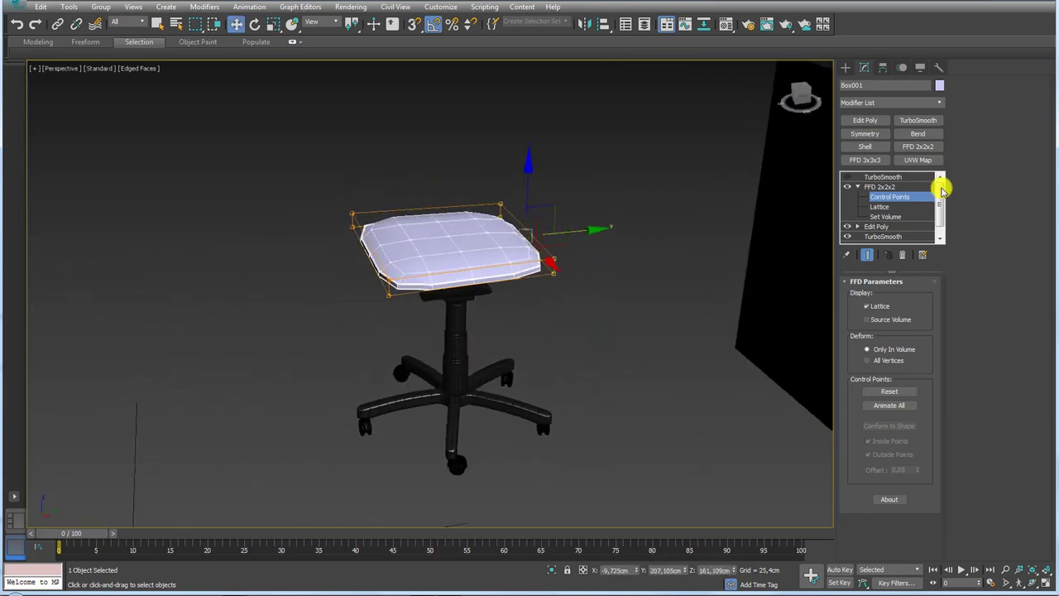
{"action": "left_click", "coordinate": [857, 186]}
{"action": "left_click", "coordinate": [865, 176]}
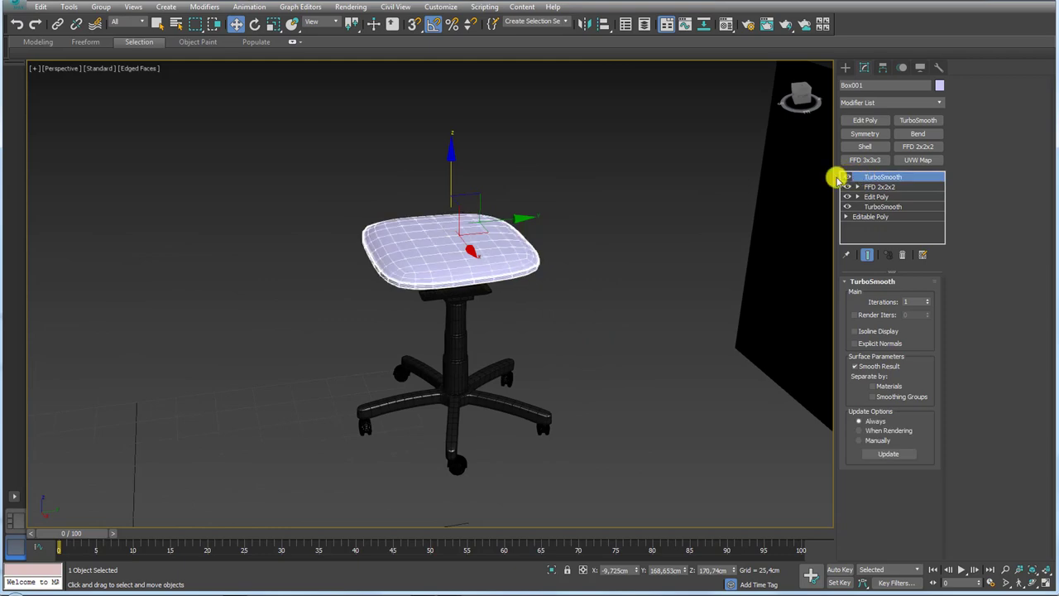
Lower the seat slightly along Z so it sits onto the base.
{"action": "middle_click_drag", "start_coordinate": [464, 240], "coordinate": [472, 225], "text": "alt"}
{"action": "scroll", "coordinate": [433, 191], "scroll_direction": "up", "scroll_amount": 3}
{"action": "scroll", "coordinate": [473, 224], "scroll_direction": "up", "scroll_amount": 3}
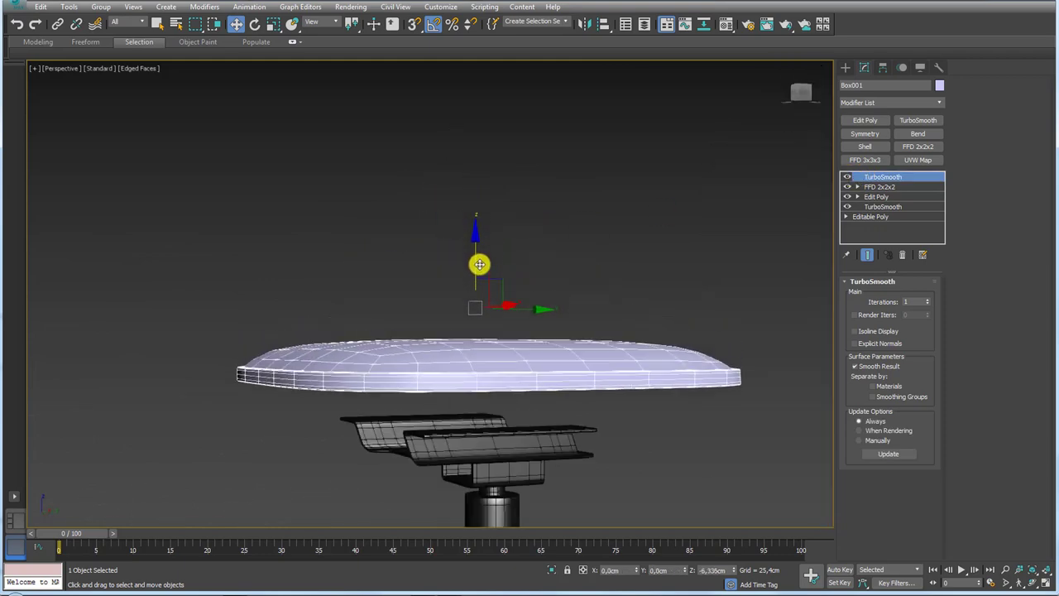
{"action": "middle_click_drag", "start_coordinate": [479, 264], "coordinate": [470, 292], "text": "alt"}
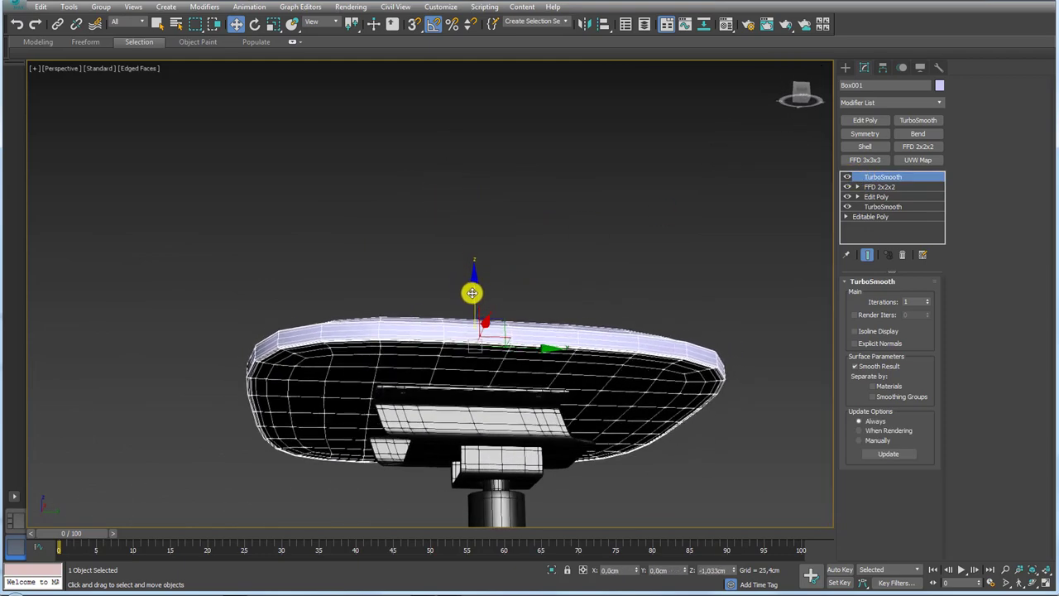
{"action": "left_click_drag", "start_coordinate": [472, 292], "coordinate": [466, 298]}
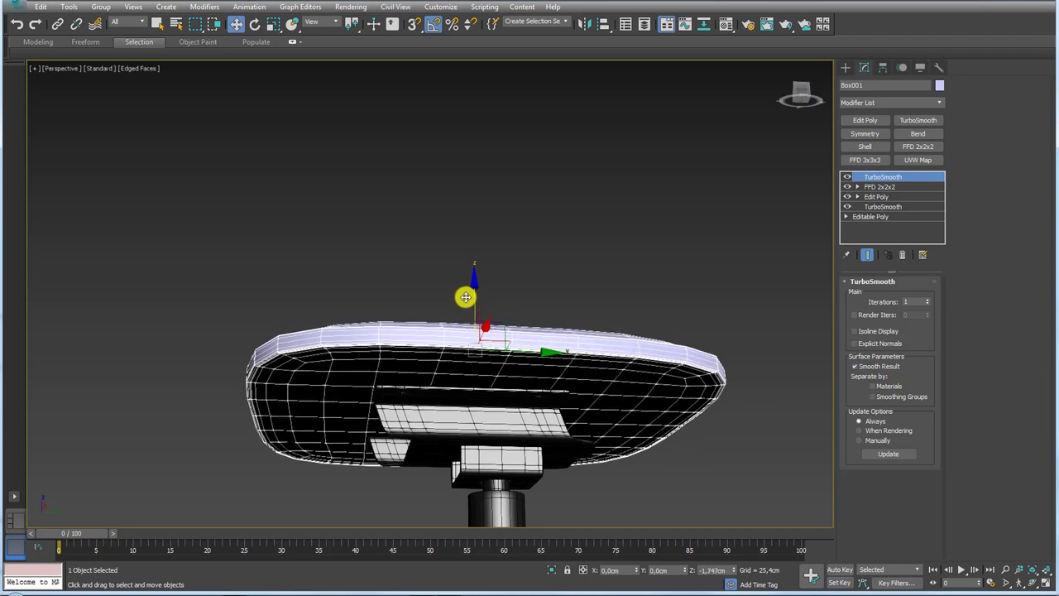
{"action": "mouse_move", "coordinate": [466, 297]}
{"action": "middle_mouse_down", "text": "alt"}
{"action": "mouse_move", "coordinate": [472, 289]}
{"action": "mouse_move", "coordinate": [525, 354]}
{"action": "mouse_move", "coordinate": [651, 389]}
{"action": "mouse_move", "coordinate": [713, 343]}
{"action": "middle_mouse_up", "text": "alt"}
{"action": "scroll", "coordinate": [525, 354], "scroll_direction": "down", "scroll_amount": 5}
Shift-drag a copy of the seat upward above the original.
{"action": "middle_click_drag", "start_coordinate": [647, 236], "coordinate": [600, 128]}
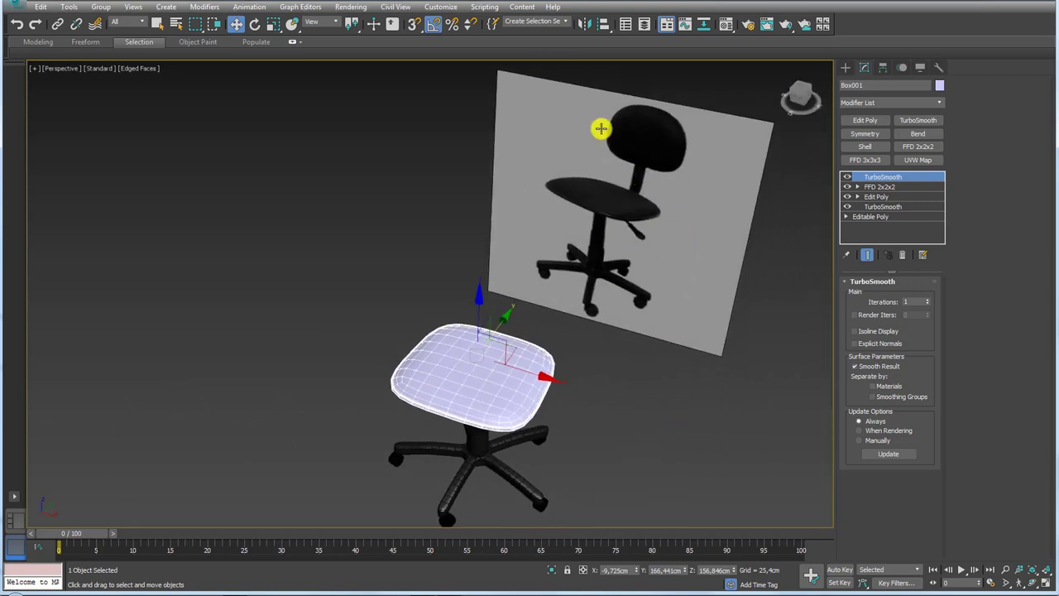
{"action": "mouse_move", "coordinate": [609, 149]}
{"action": "left_mouse_down"}
{"action": "mouse_move", "coordinate": [626, 113]}
{"action": "mouse_move", "coordinate": [683, 141]}
{"action": "mouse_move", "coordinate": [651, 171]}
{"action": "mouse_move", "coordinate": [612, 153]}
{"action": "left_mouse_up"}
{"action": "key", "text": "Escape"}
{"action": "middle_click_drag", "start_coordinate": [579, 350], "coordinate": [502, 338], "text": "alt"}
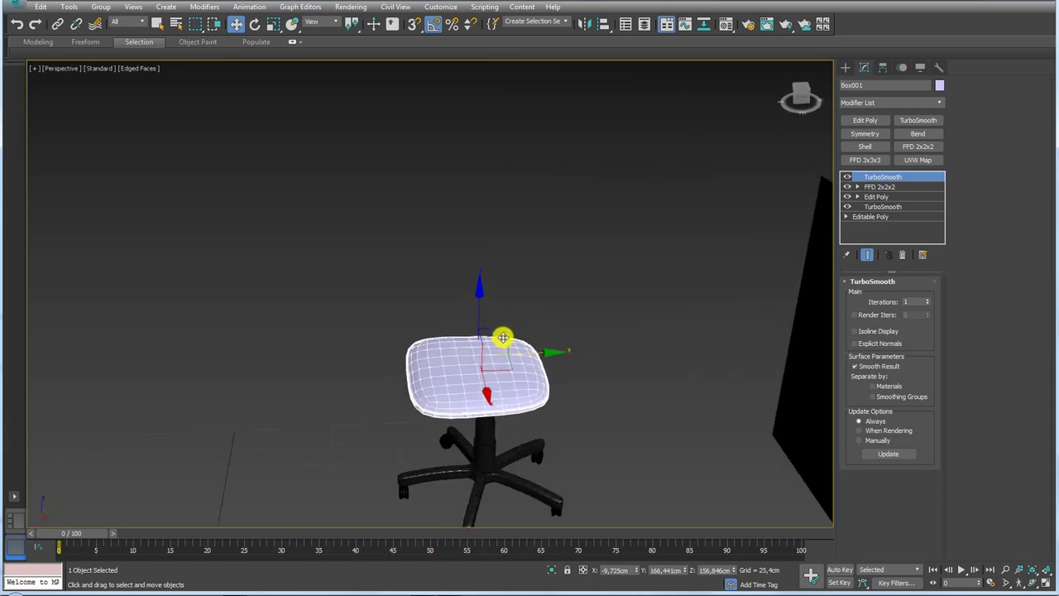
{"action": "left_click_drag", "start_coordinate": [502, 329], "coordinate": [593, 250], "text": "shift"}
Accept the Box002 copy and scale all its FFD control points to 76% in X and Y.
{"action": "left_click", "coordinate": [524, 343]}
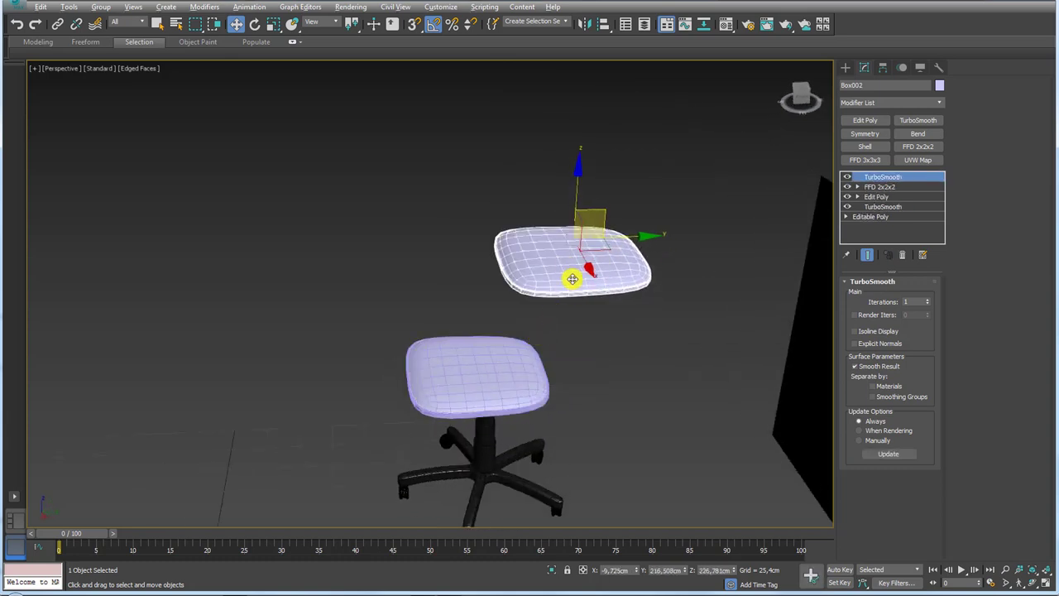
{"action": "middle_click_drag", "start_coordinate": [570, 279], "coordinate": [817, 215], "text": "alt"}
{"action": "left_click", "coordinate": [858, 187]}
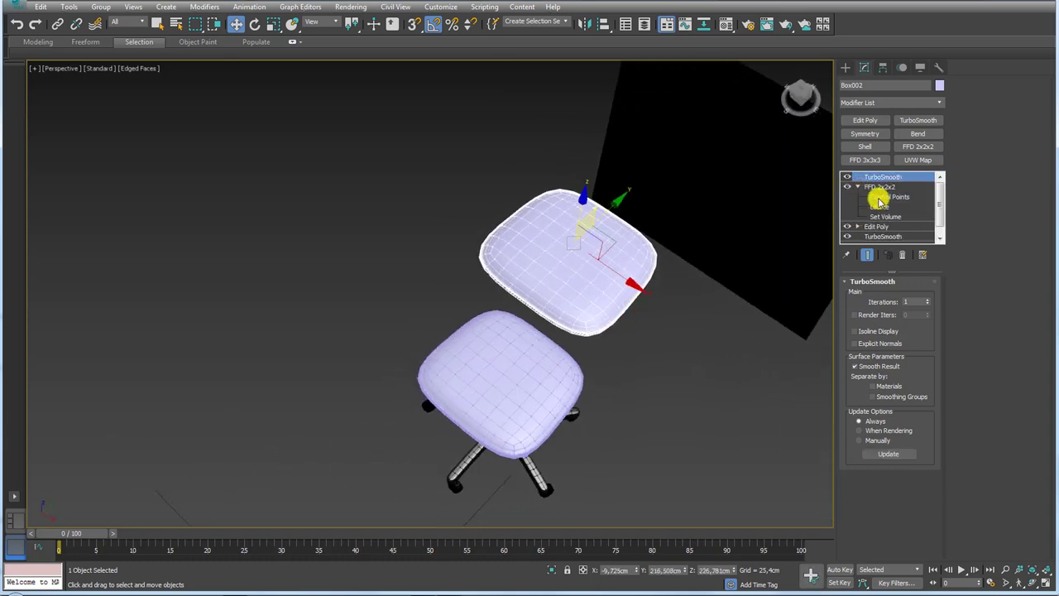
{"action": "left_click", "coordinate": [887, 196]}
{"action": "middle_click_drag", "start_coordinate": [772, 229], "coordinate": [751, 293], "text": "alt"}
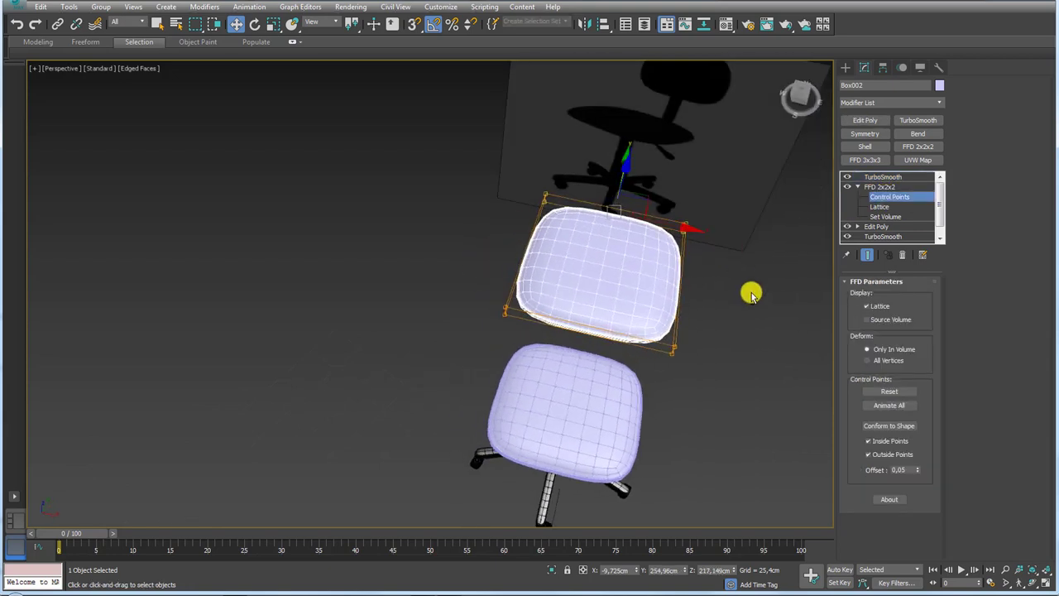
{"action": "left_click_drag", "start_coordinate": [346, 143], "coordinate": [348, 145]}
{"action": "key", "text": "r"}
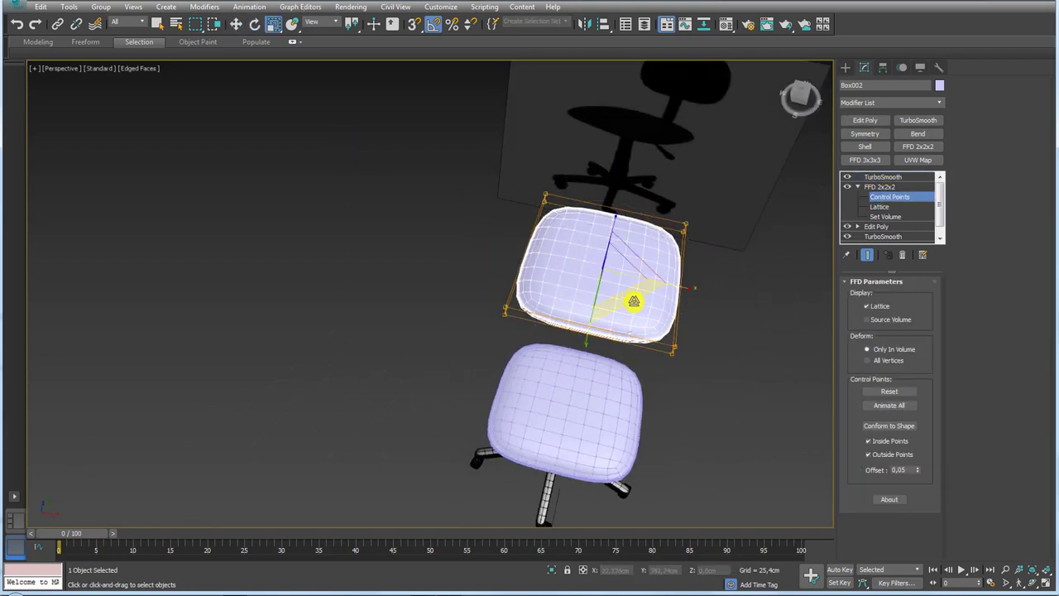
{"action": "left_click_drag", "start_coordinate": [585, 347], "coordinate": [592, 263]}
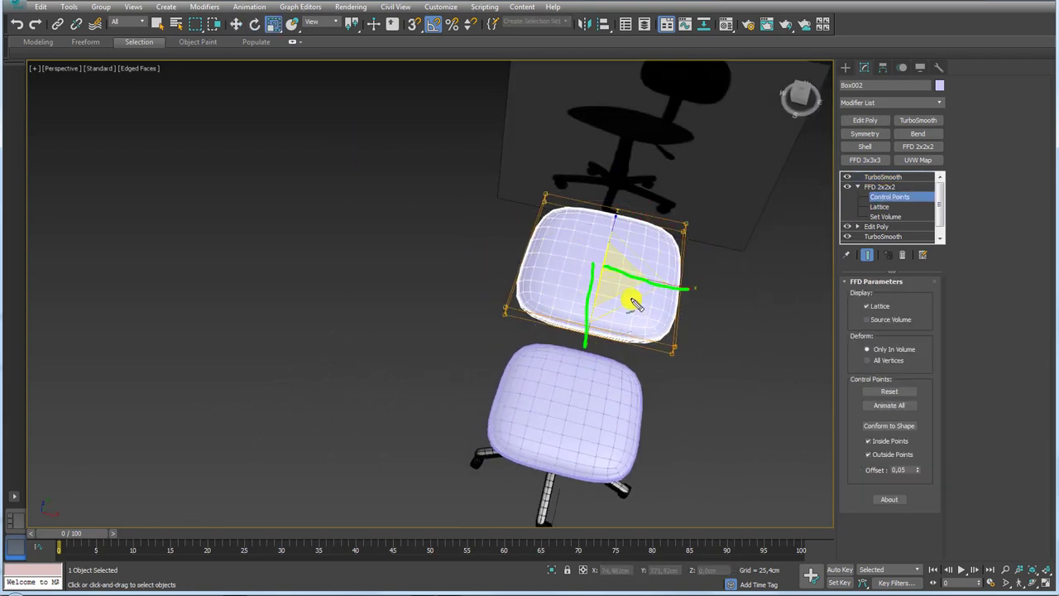
{"action": "left_click_drag", "start_coordinate": [619, 300], "coordinate": [612, 288]}
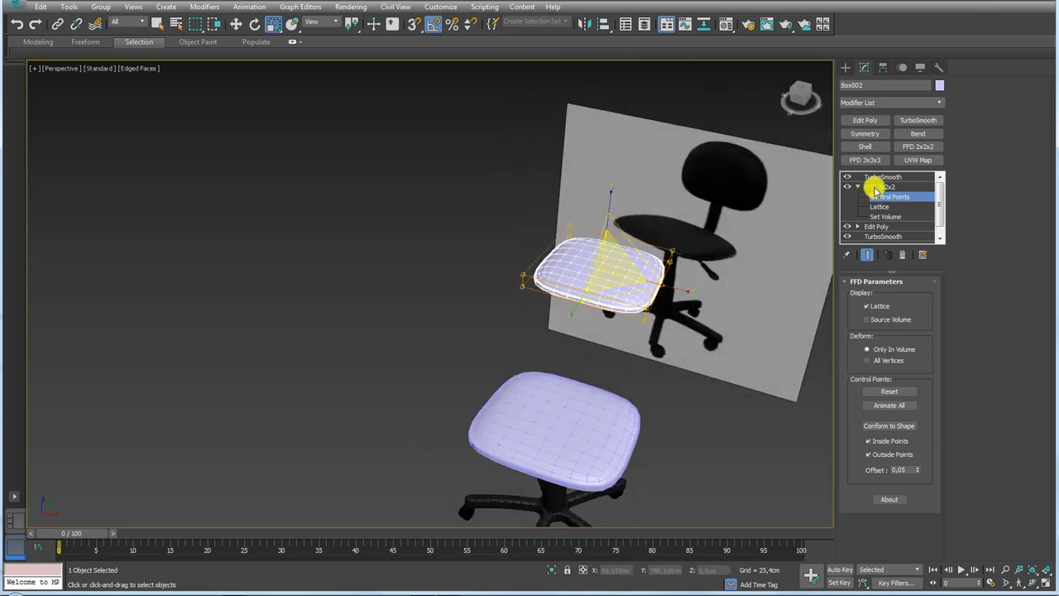
With Angle Snap on, rotate Box002 90° upright and move it behind the seat.
{"action": "left_click", "coordinate": [877, 177]}
{"action": "key", "text": "e"}
{"action": "middle_click_drag", "start_coordinate": [603, 213], "coordinate": [570, 202], "text": "alt"}
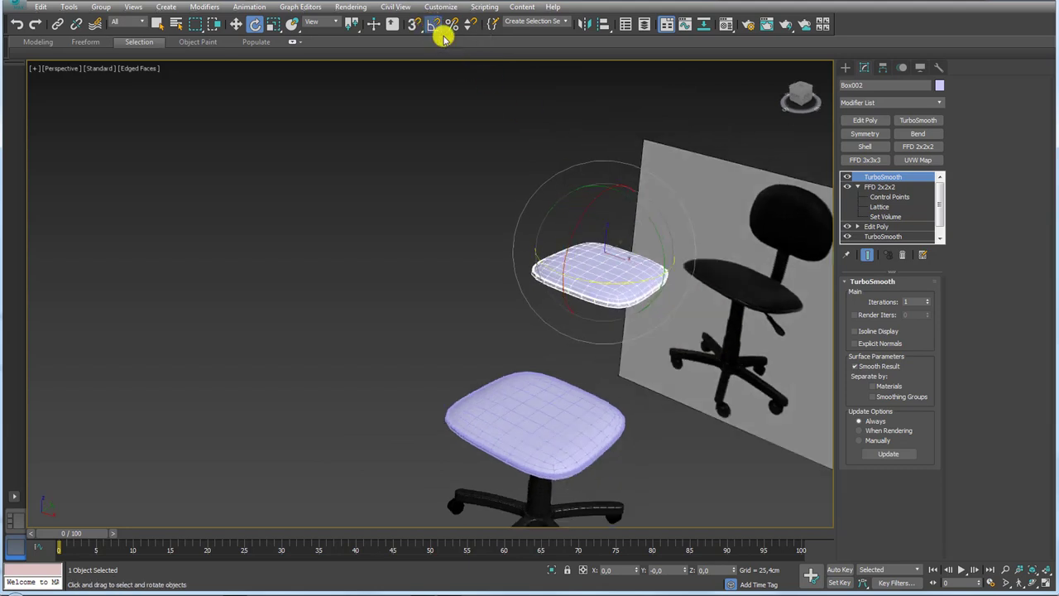
{"action": "left_click", "coordinate": [438, 29]}
{"action": "left_click_drag", "start_coordinate": [591, 201], "coordinate": [574, 249]}
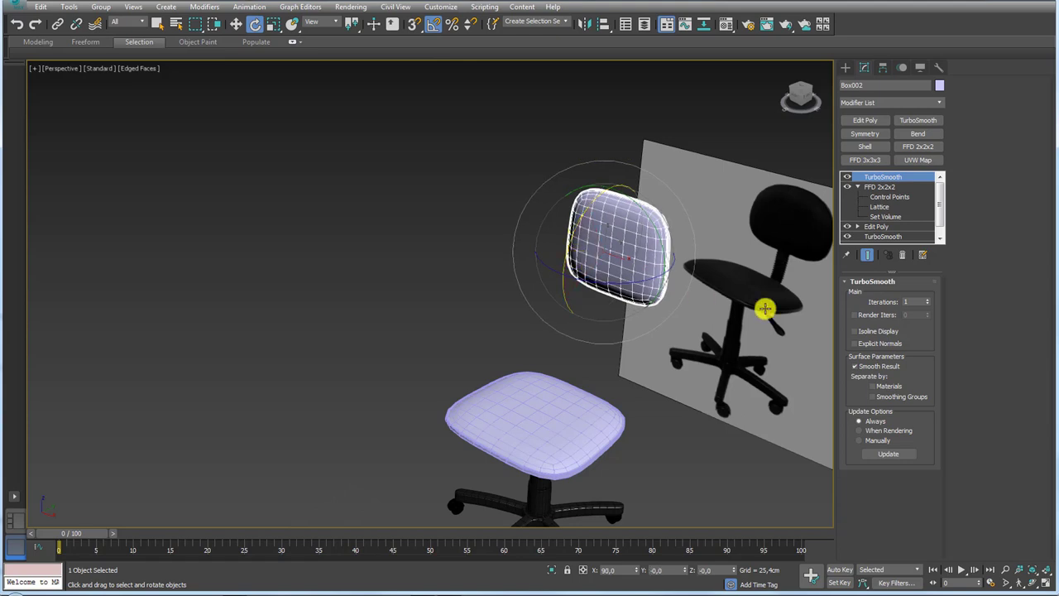
{"action": "middle_click_drag", "start_coordinate": [764, 308], "coordinate": [707, 297], "text": "alt"}
{"action": "key", "text": "w"}
{"action": "mouse_move", "coordinate": [619, 222]}
{"action": "left_mouse_down"}
{"action": "mouse_move", "coordinate": [574, 289]}
{"action": "mouse_move", "coordinate": [615, 307]}
{"action": "left_mouse_up"}
{"action": "middle_click_drag", "start_coordinate": [615, 306], "coordinate": [679, 314], "text": "alt"}
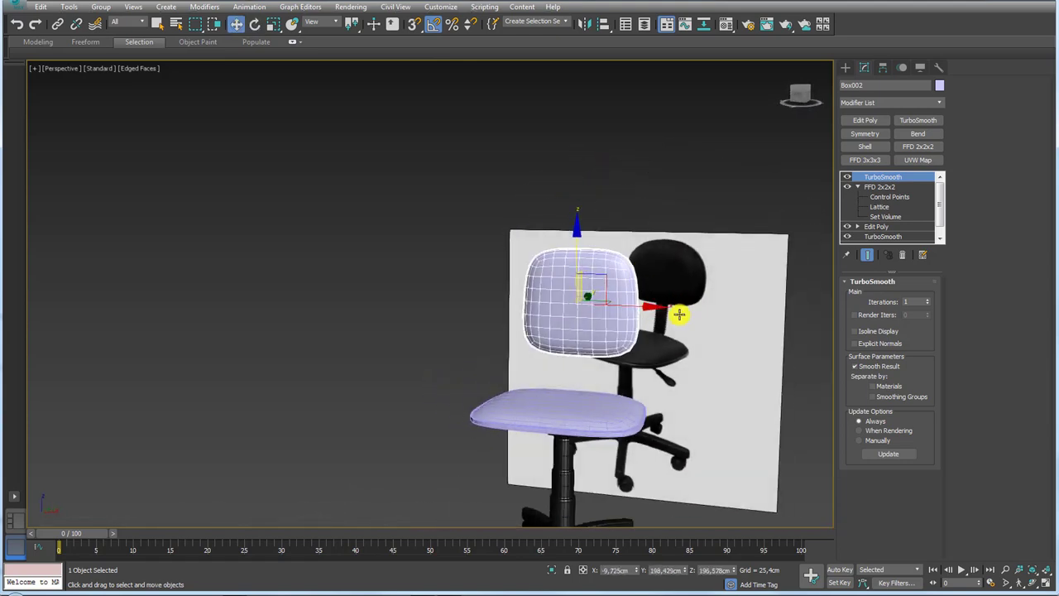
In the front view, raise the backrest slightly.
{"action": "key", "text": "f"}
{"action": "scroll", "coordinate": [538, 350], "scroll_direction": "down", "scroll_amount": 1}
{"action": "scroll", "coordinate": [470, 157], "scroll_direction": "down", "scroll_amount": 2}
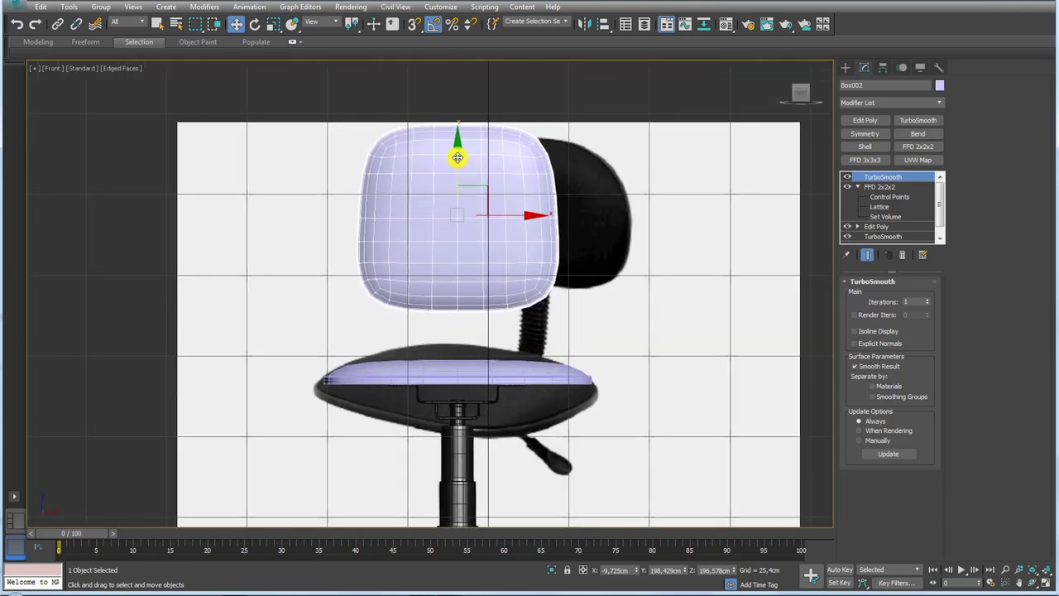
{"action": "left_click_drag", "start_coordinate": [458, 157], "coordinate": [480, 133]}
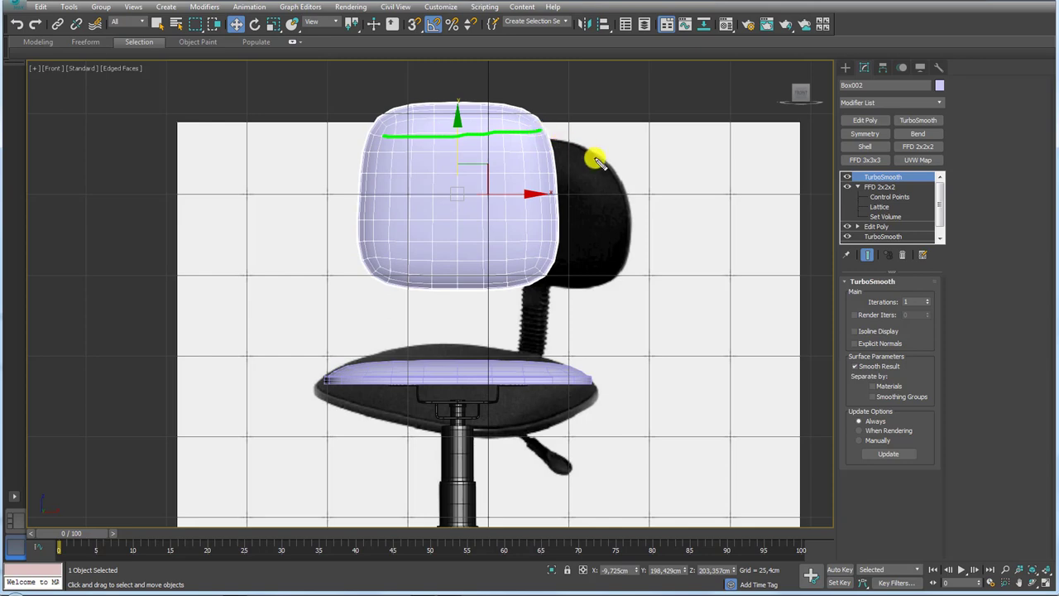
Lower the backrest's top FFD control points and raise the bottom ones to shorten it.
{"action": "key", "text": "1"}
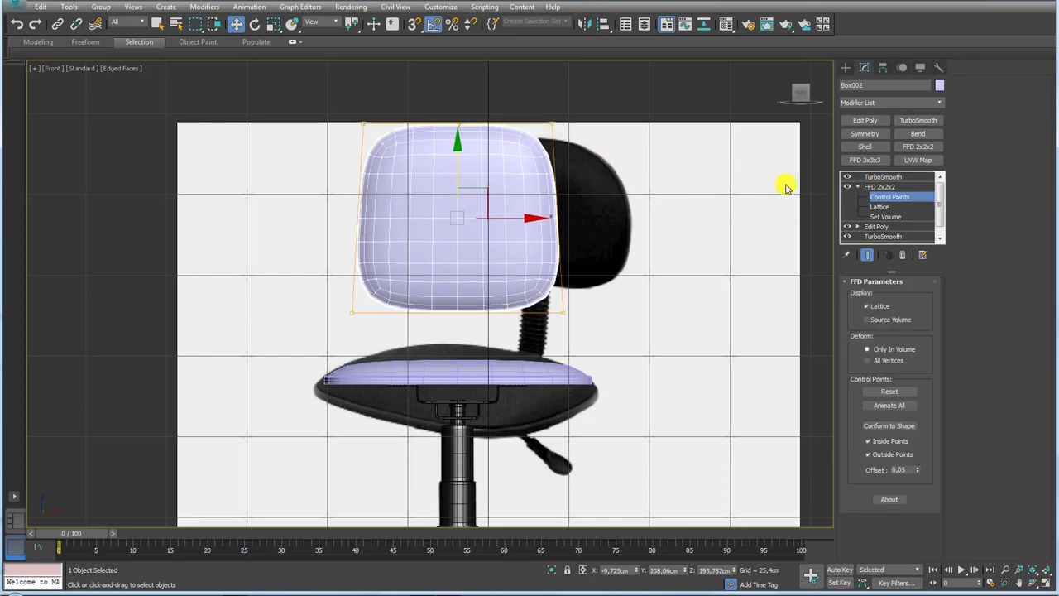
{"action": "left_click_drag", "start_coordinate": [626, 169], "coordinate": [302, 83]}
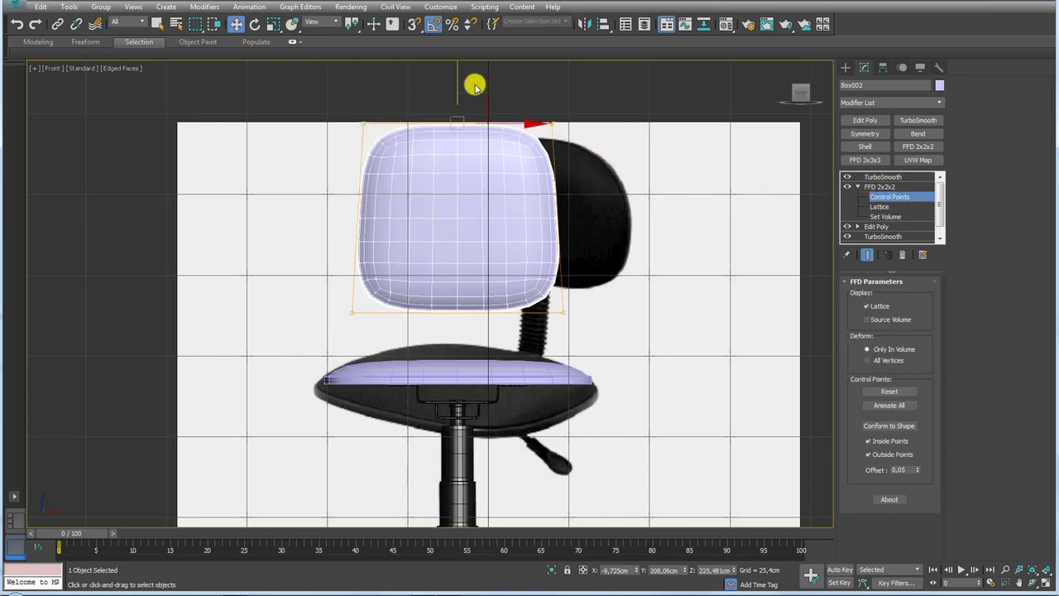
{"action": "left_click_drag", "start_coordinate": [458, 71], "coordinate": [456, 96]}
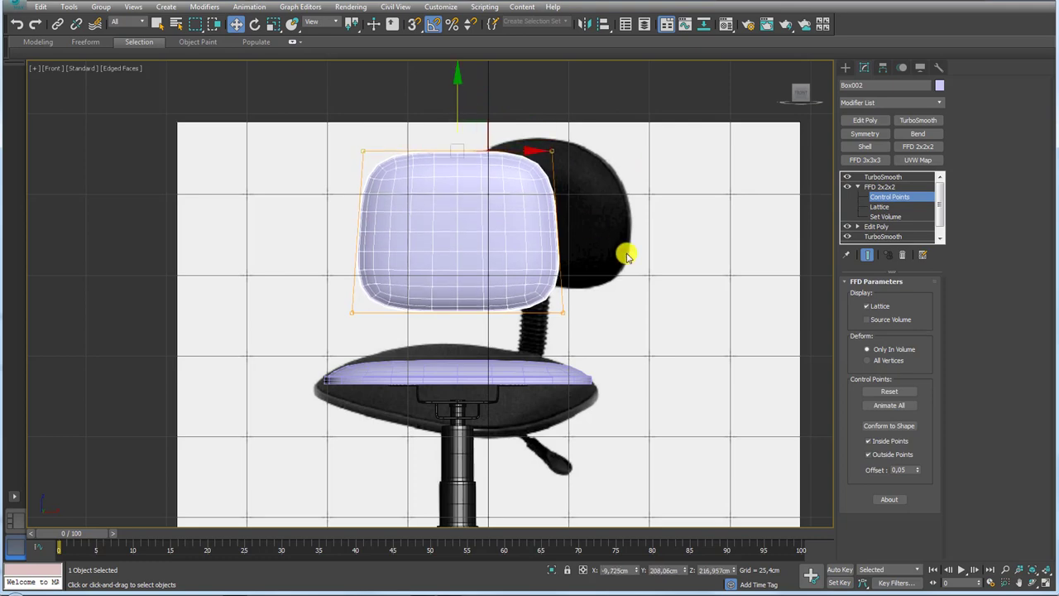
{"action": "left_click_drag", "start_coordinate": [626, 253], "coordinate": [284, 351]}
{"action": "left_click_drag", "start_coordinate": [463, 257], "coordinate": [457, 244]}
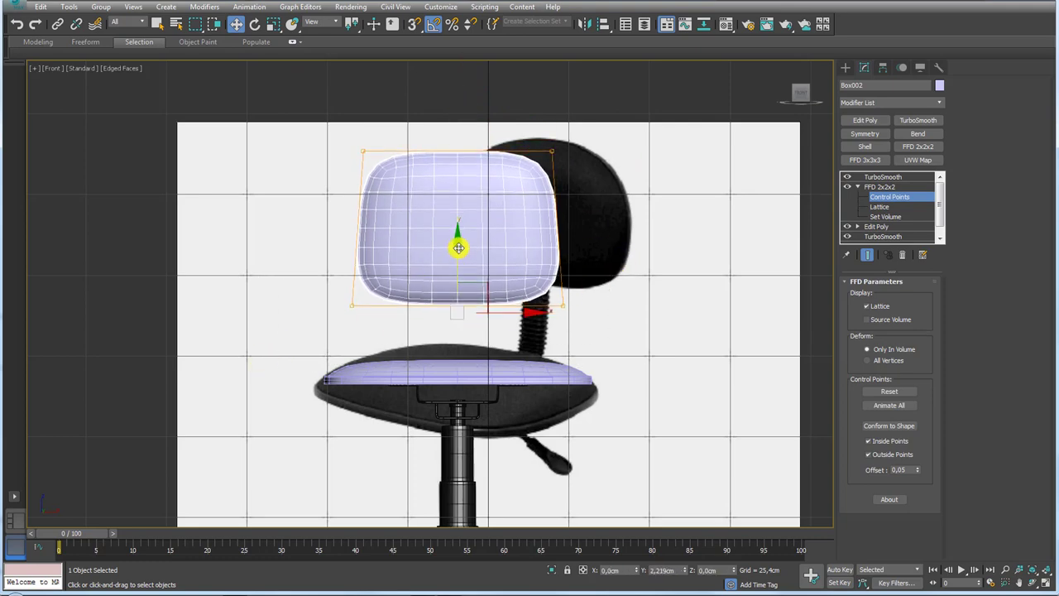
Nudge the whole smoothed backrest up and check it in the Perspective view.
{"action": "left_click", "coordinate": [882, 177]}
{"action": "left_click_drag", "start_coordinate": [456, 164], "coordinate": [462, 148]}
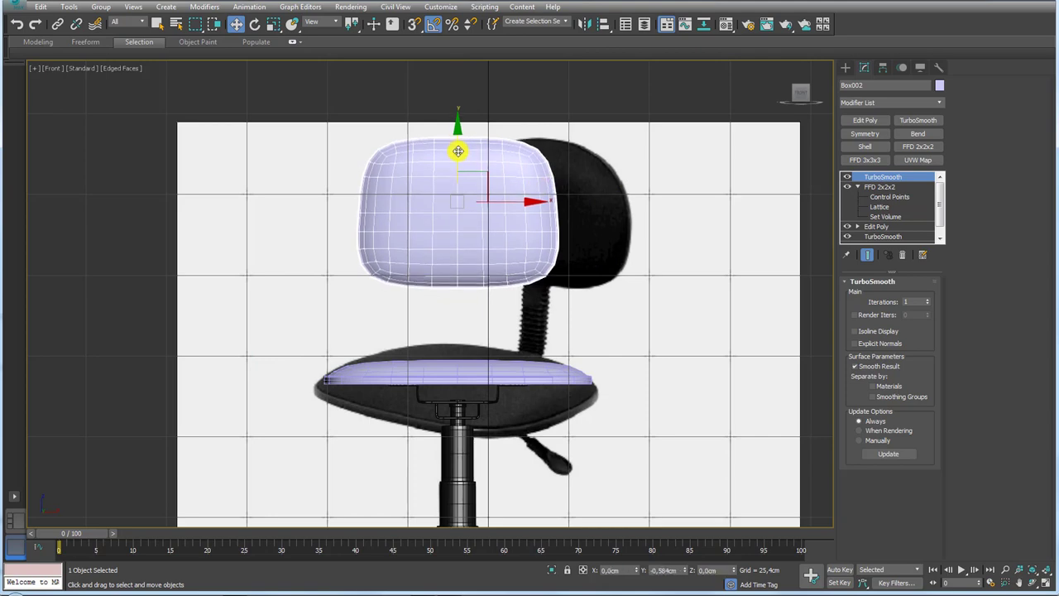
{"action": "key", "text": "p"}
{"action": "mouse_move", "coordinate": [590, 347]}
{"action": "middle_mouse_down"}
{"action": "mouse_move", "coordinate": [513, 326]}
{"action": "mouse_move", "coordinate": [538, 286]}
{"action": "middle_mouse_up"}
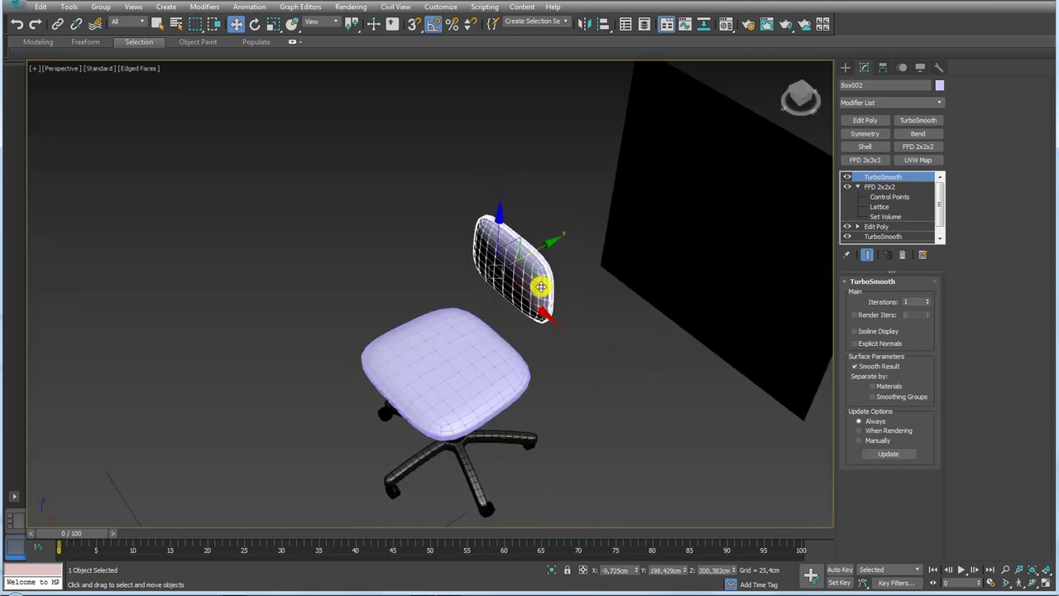
{"action": "scroll", "coordinate": [546, 307], "scroll_direction": "up", "scroll_amount": 4}
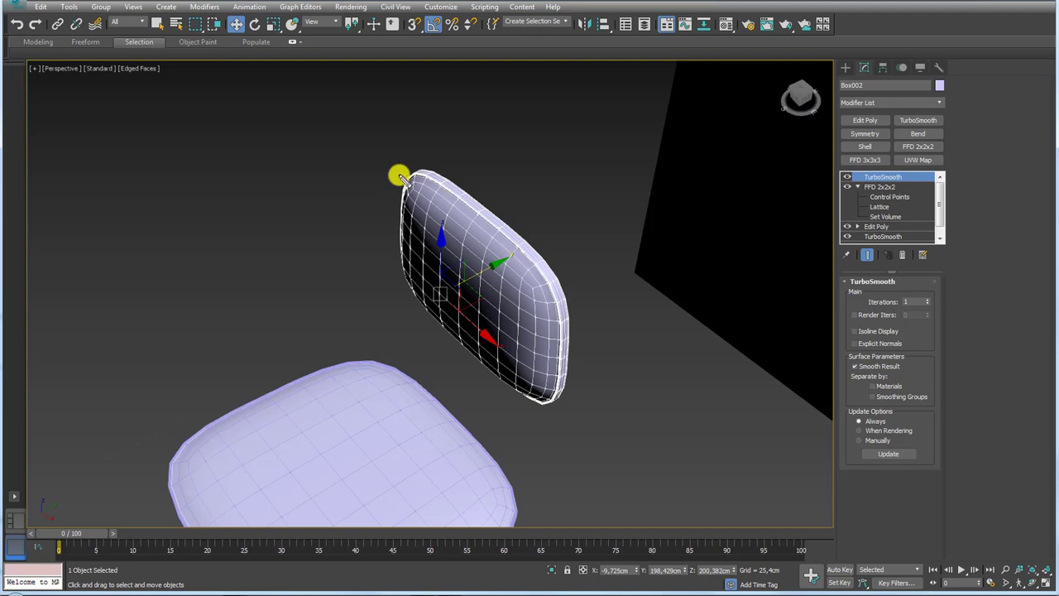
{"action": "mouse_move", "coordinate": [648, 303]}
{"action": "middle_mouse_down", "text": "alt"}
{"action": "mouse_move", "coordinate": [676, 288]}
{"action": "mouse_move", "coordinate": [549, 224]}
{"action": "mouse_move", "coordinate": [541, 268]}
{"action": "mouse_move", "coordinate": [515, 208]}
{"action": "middle_mouse_up", "text": "alt"}
{"action": "scroll", "coordinate": [677, 288], "scroll_direction": "down", "scroll_amount": 3}
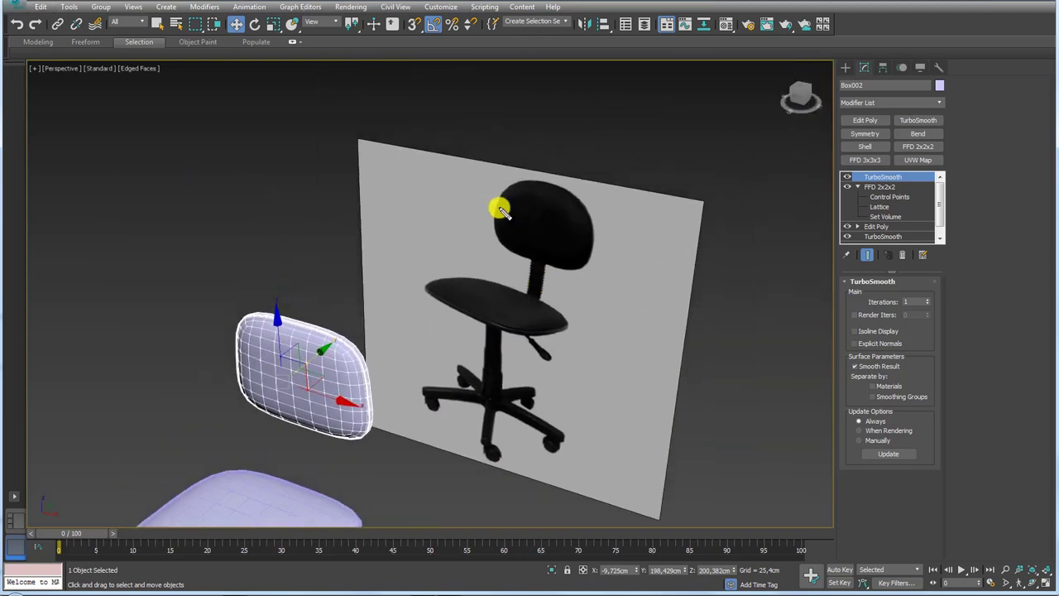
Try a test Bend on the backrest, comparing a 46° angle on the Y and X axes.
{"action": "left_click", "coordinate": [857, 187]}
{"action": "left_click", "coordinate": [869, 186]}
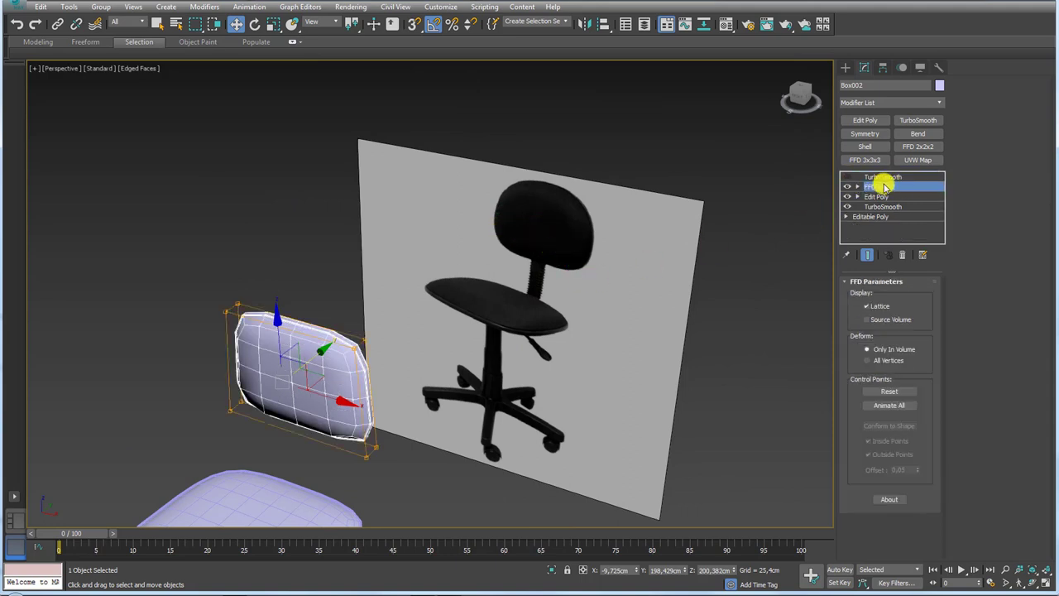
{"action": "left_click", "coordinate": [918, 133]}
{"action": "middle_click_drag", "start_coordinate": [544, 286], "coordinate": [866, 311], "text": "alt"}
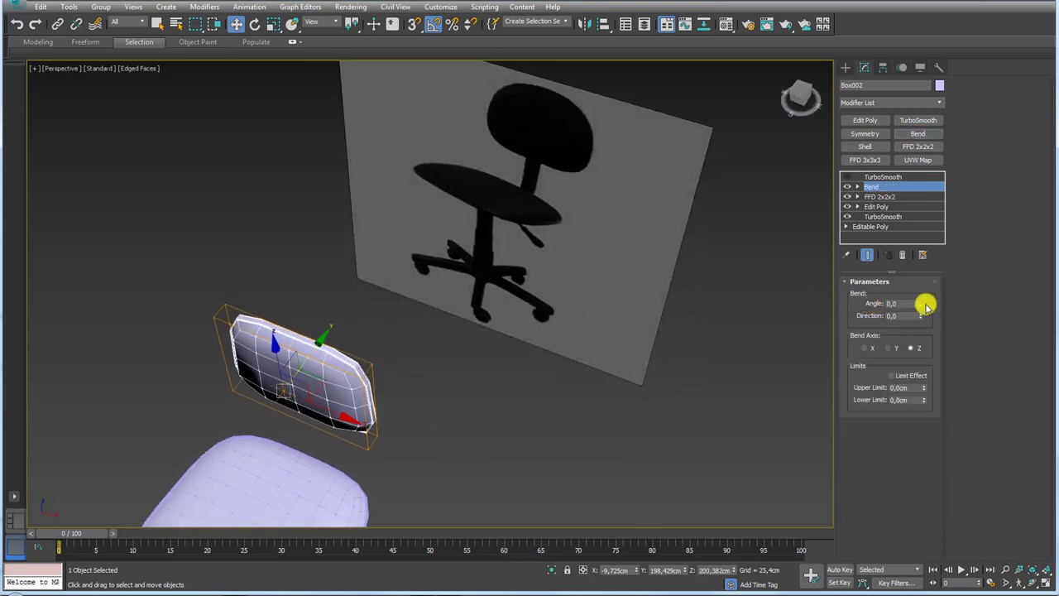
{"action": "left_click_drag", "start_coordinate": [925, 306], "coordinate": [915, 253]}
{"action": "middle_click_drag", "start_coordinate": [543, 371], "coordinate": [892, 347], "text": "alt"}
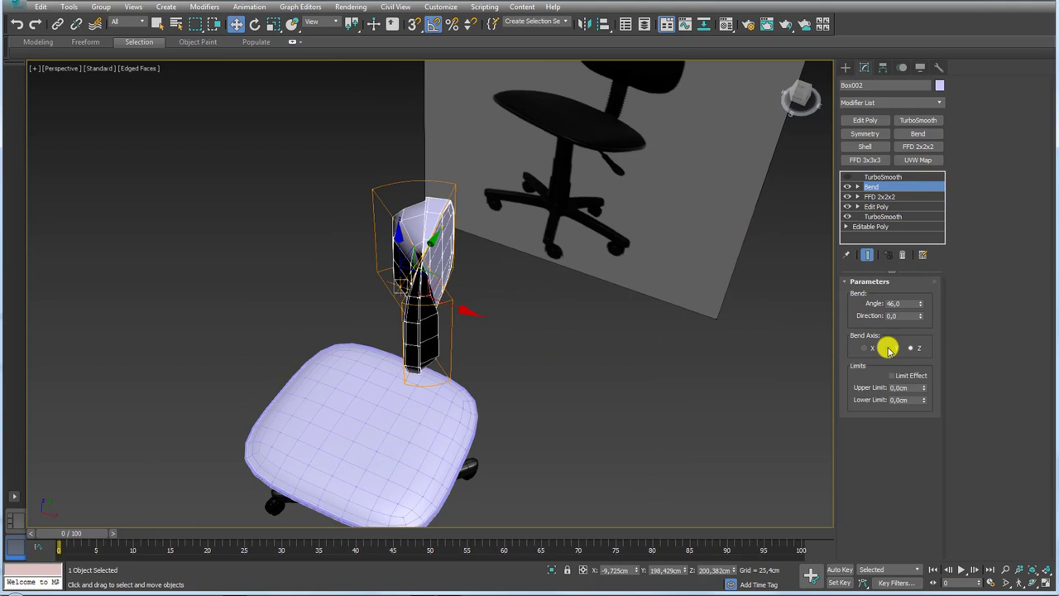
{"action": "left_click", "coordinate": [887, 349]}
{"action": "left_click", "coordinate": [865, 348]}
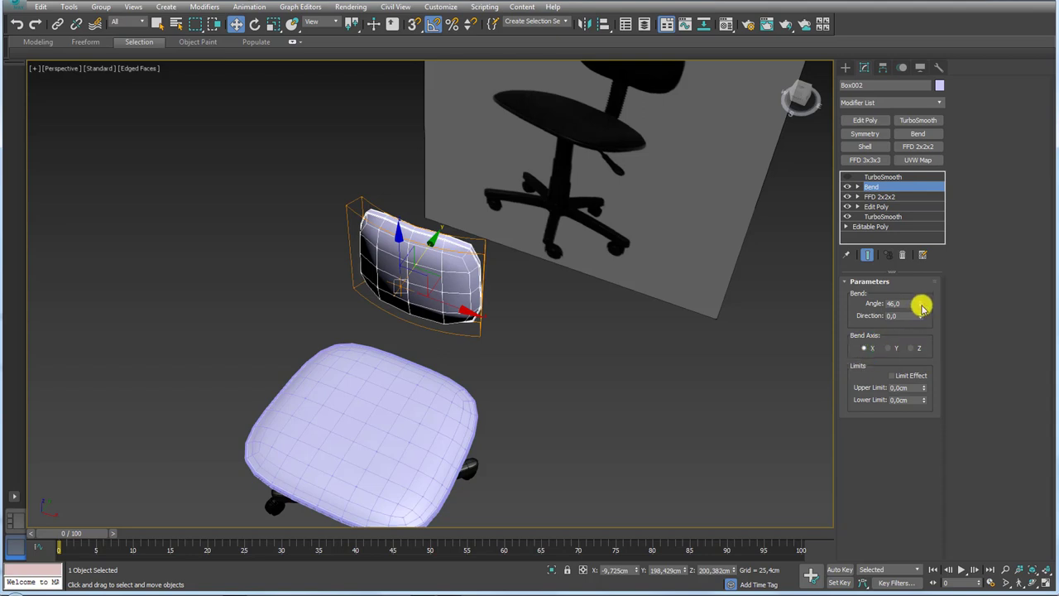
{"action": "left_click_drag", "start_coordinate": [921, 303], "coordinate": [925, 406]}
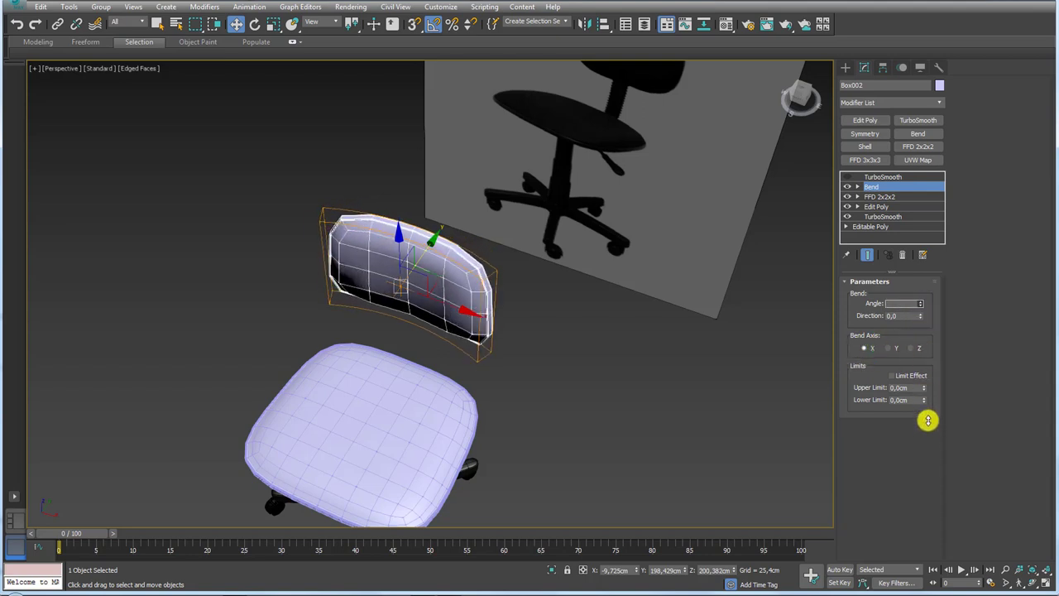
{"action": "mouse_move", "coordinate": [565, 328]}
{"action": "middle_mouse_down", "text": "alt"}
{"action": "mouse_move", "coordinate": [581, 376]}
{"action": "mouse_move", "coordinate": [546, 310]}
{"action": "mouse_move", "coordinate": [471, 298]}
{"action": "mouse_move", "coordinate": [402, 255]}
{"action": "middle_mouse_up", "text": "alt"}
{"action": "scroll", "coordinate": [402, 255], "scroll_direction": "up", "scroll_amount": 5}
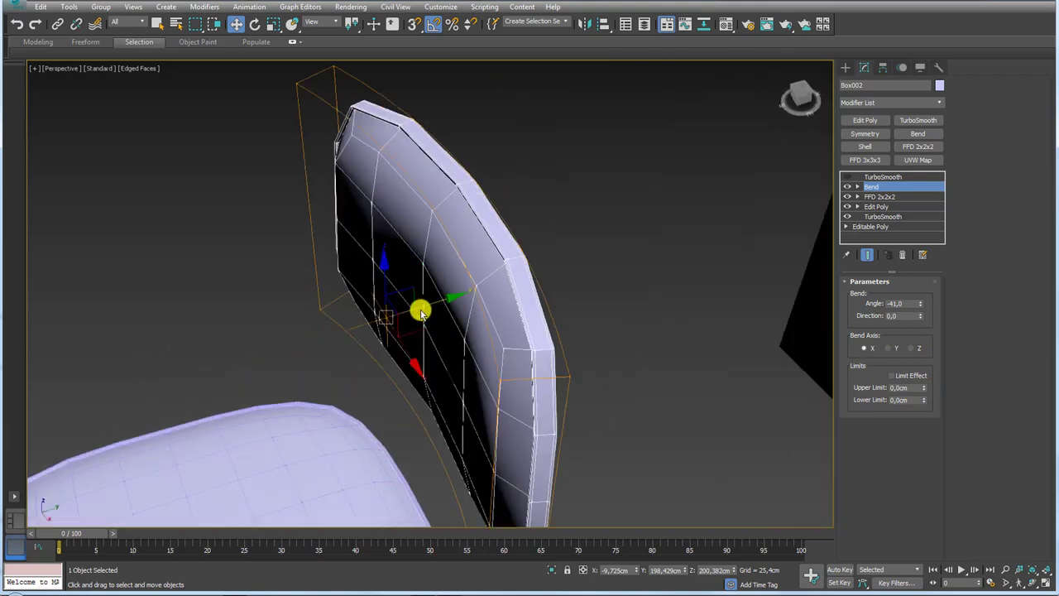
{"action": "middle_click_drag", "start_coordinate": [421, 307], "coordinate": [388, 332], "text": "alt"}
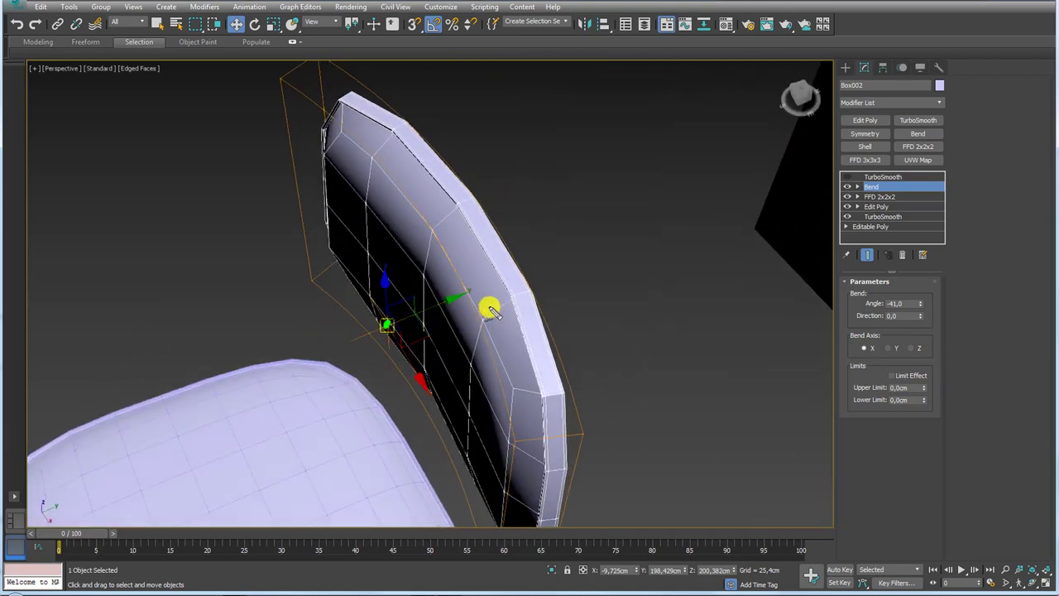
Delete the test Bend and centre the backrest's pivot to the object.
{"action": "left_click", "coordinate": [895, 255]}
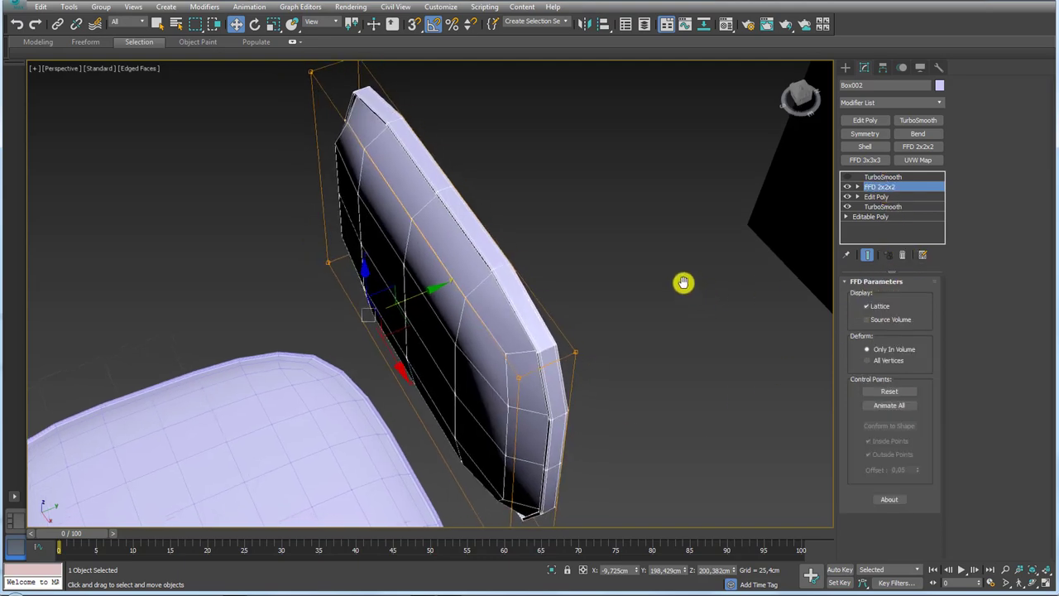
{"action": "scroll", "coordinate": [683, 273], "scroll_direction": "down", "scroll_amount": 5}
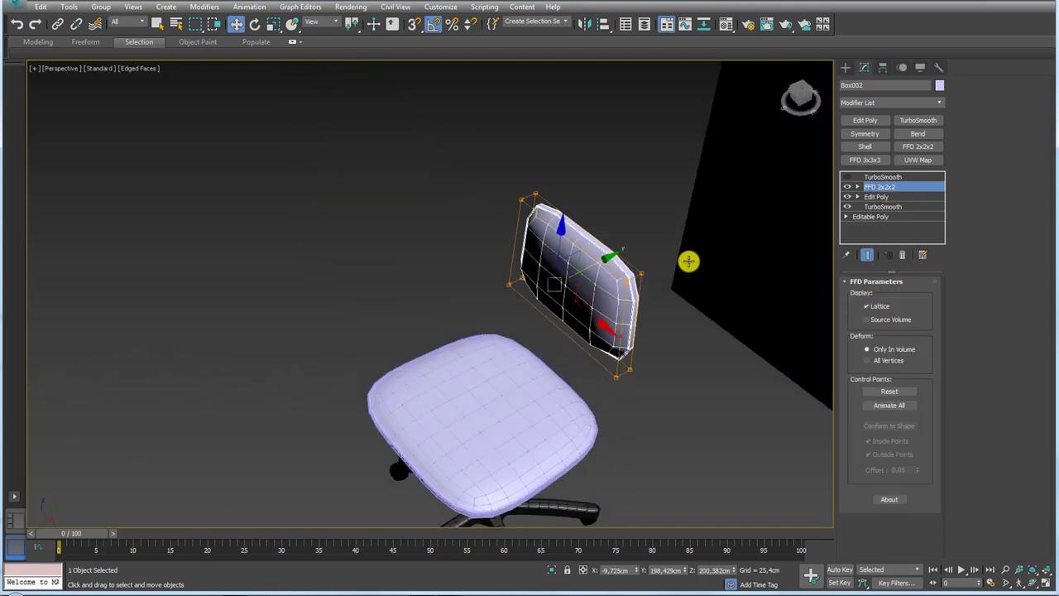
{"action": "left_click", "coordinate": [884, 67]}
{"action": "left_click", "coordinate": [898, 146]}
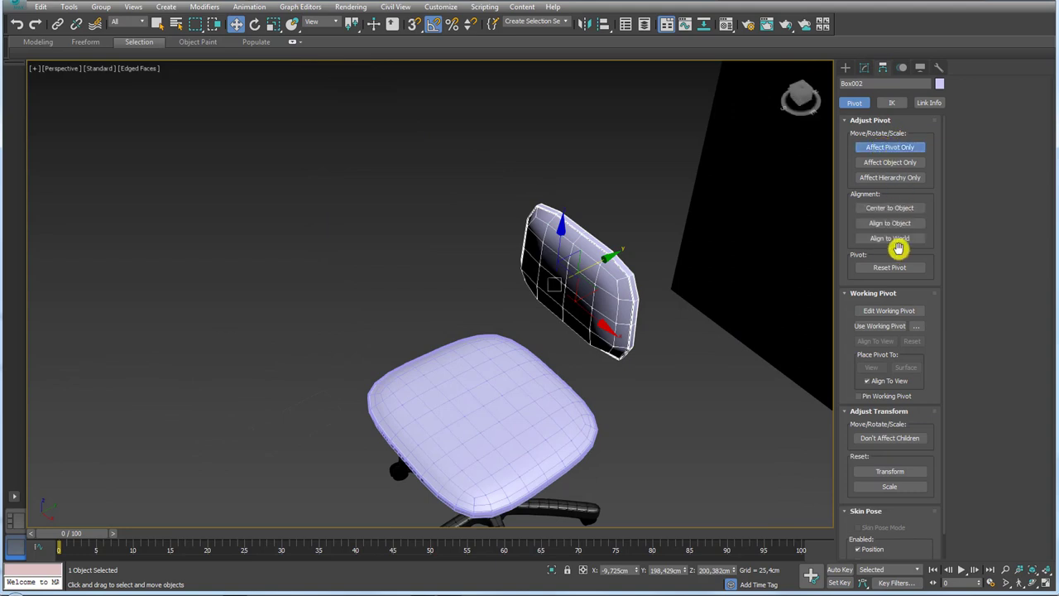
{"action": "left_click", "coordinate": [887, 209]}
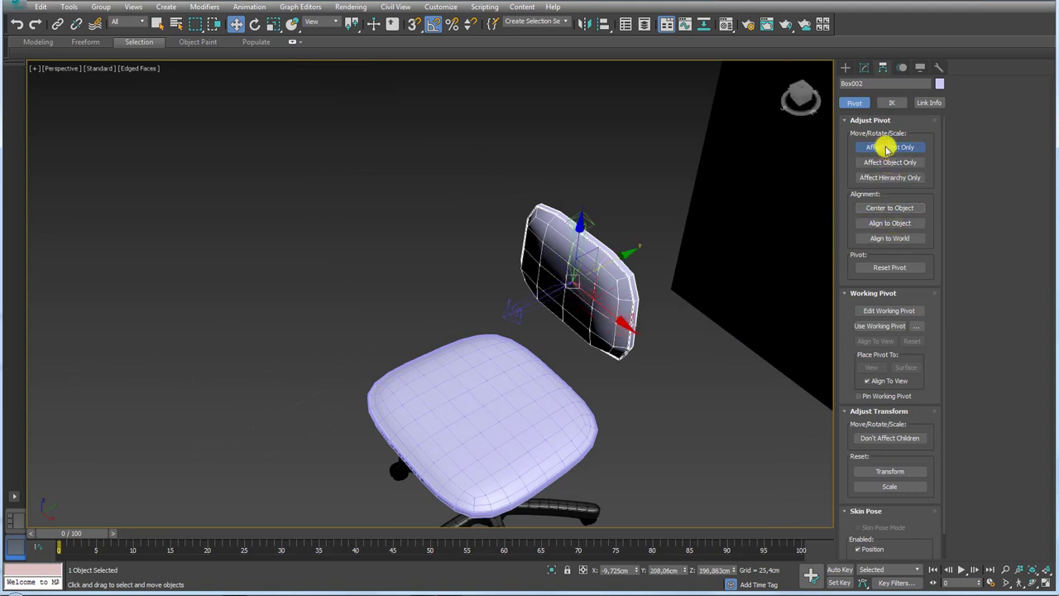
{"action": "left_click", "coordinate": [894, 147]}
{"action": "left_click", "coordinate": [865, 67]}
Add a Bend above the FFD with Axis X and Angle -43.5.
{"action": "left_click", "coordinate": [918, 120]}
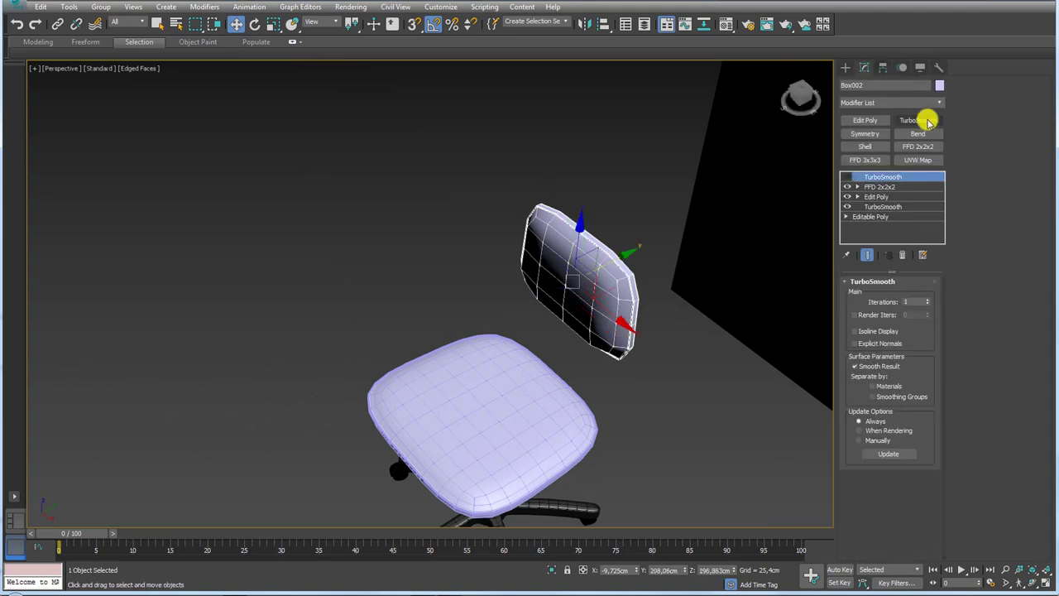
{"action": "left_click", "coordinate": [877, 186]}
{"action": "left_click", "coordinate": [918, 133]}
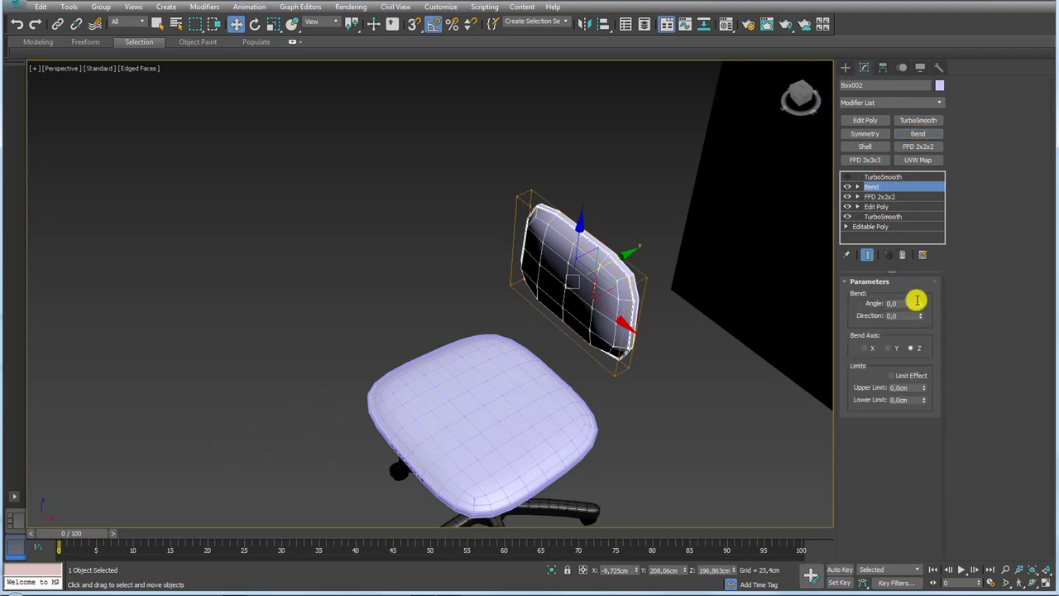
{"action": "mouse_move", "coordinate": [920, 302]}
{"action": "left_mouse_down"}
{"action": "mouse_move", "coordinate": [919, 274]}
{"action": "mouse_move", "coordinate": [922, 397]}
{"action": "left_mouse_up"}
{"action": "left_click", "coordinate": [866, 347]}
{"action": "mouse_move", "coordinate": [694, 343]}
{"action": "middle_mouse_down", "text": "alt"}
{"action": "mouse_move", "coordinate": [686, 373]}
{"action": "mouse_move", "coordinate": [697, 413]}
{"action": "mouse_move", "coordinate": [590, 317]}
{"action": "mouse_move", "coordinate": [645, 303]}
{"action": "mouse_move", "coordinate": [621, 279]}
{"action": "mouse_move", "coordinate": [643, 313]}
{"action": "mouse_move", "coordinate": [699, 345]}
{"action": "mouse_move", "coordinate": [570, 279]}
{"action": "middle_mouse_up", "text": "alt"}
Zoom and pan in on the reference photo to study the chair's ribbed backrest post.
{"action": "scroll", "coordinate": [593, 208], "scroll_direction": "up", "scroll_amount": 5}
{"action": "scroll", "coordinate": [542, 293], "scroll_direction": "up", "scroll_amount": 5}
{"action": "scroll", "coordinate": [538, 287], "scroll_direction": "up", "scroll_amount": 2}
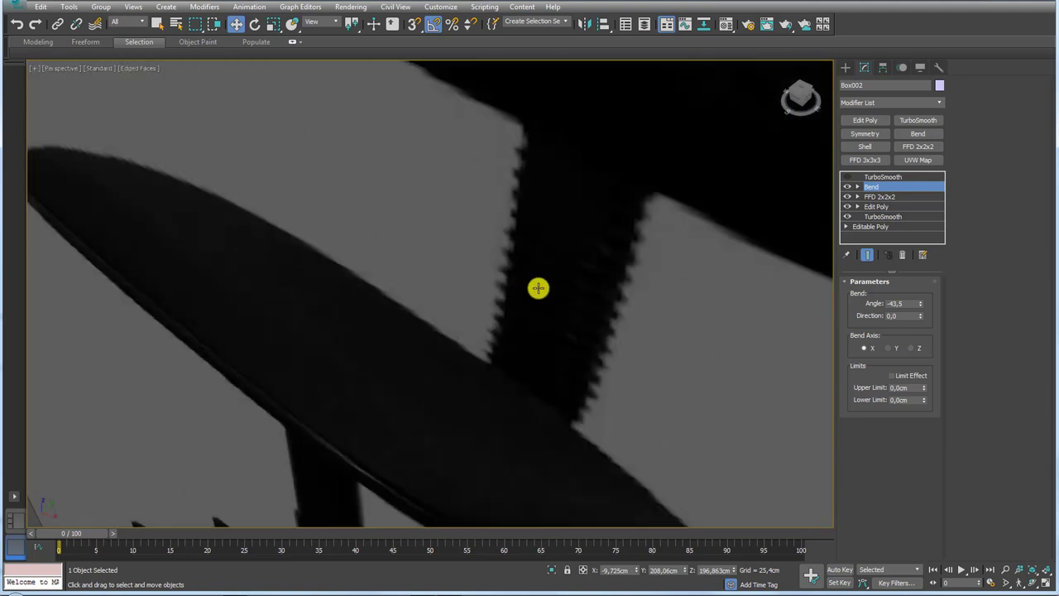
{"action": "scroll", "coordinate": [538, 288], "scroll_direction": "down", "scroll_amount": 5}
{"action": "scroll", "coordinate": [551, 297], "scroll_direction": "down", "scroll_amount": 1}
{"action": "scroll", "coordinate": [489, 357], "scroll_direction": "up", "scroll_amount": 2}
{"action": "scroll", "coordinate": [513, 240], "scroll_direction": "up", "scroll_amount": 2}
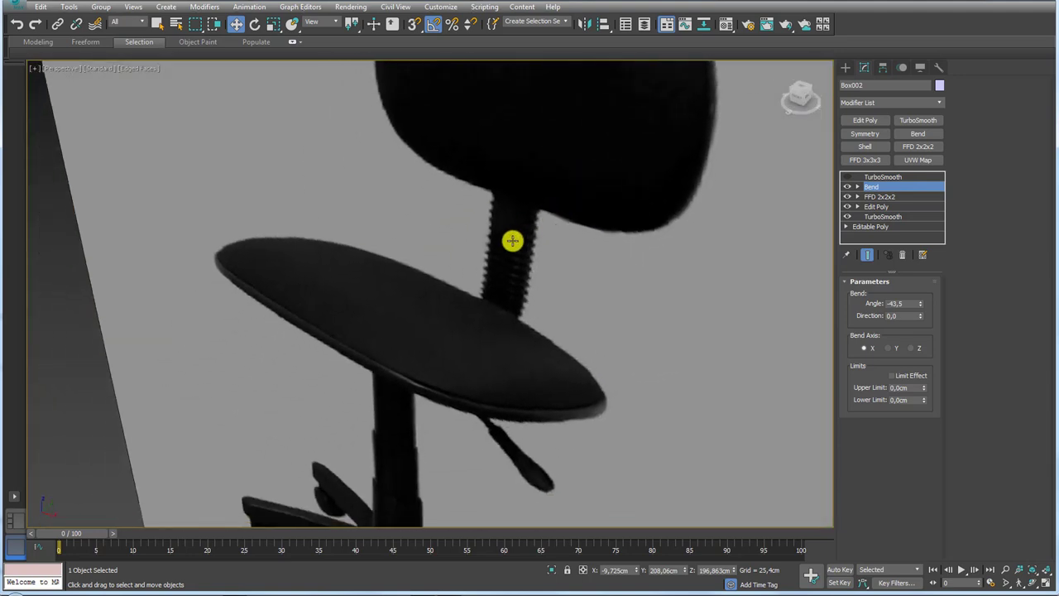
{"action": "scroll", "coordinate": [512, 241], "scroll_direction": "up", "scroll_amount": 2}
{"action": "left_click_drag", "start_coordinate": [487, 175], "coordinate": [537, 334]}
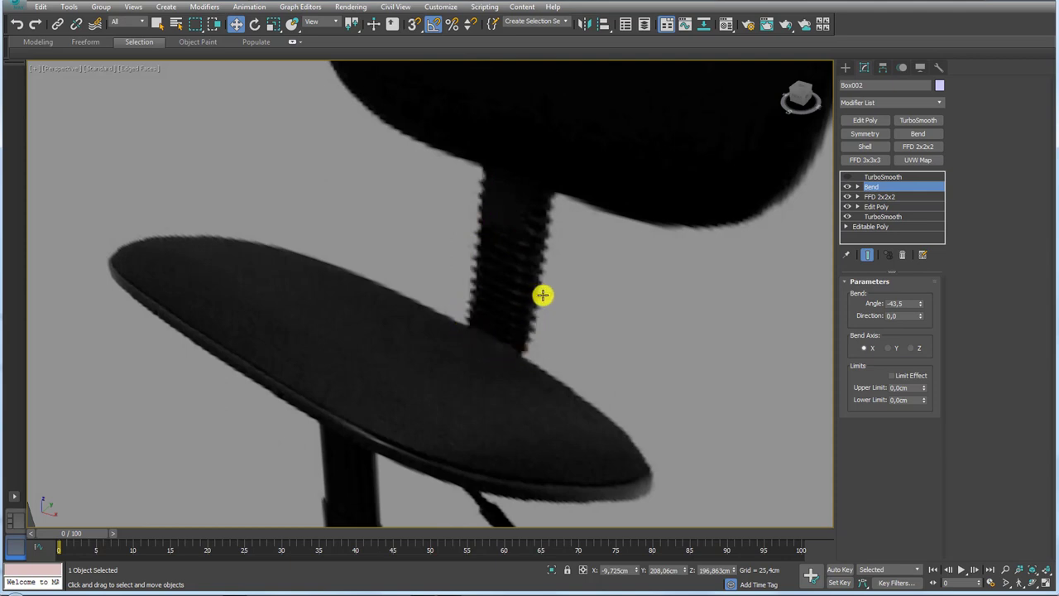
{"action": "mouse_move", "coordinate": [507, 259]}
{"action": "left_mouse_down"}
{"action": "mouse_move", "coordinate": [478, 248]}
{"action": "mouse_move", "coordinate": [514, 275]}
{"action": "left_mouse_up"}
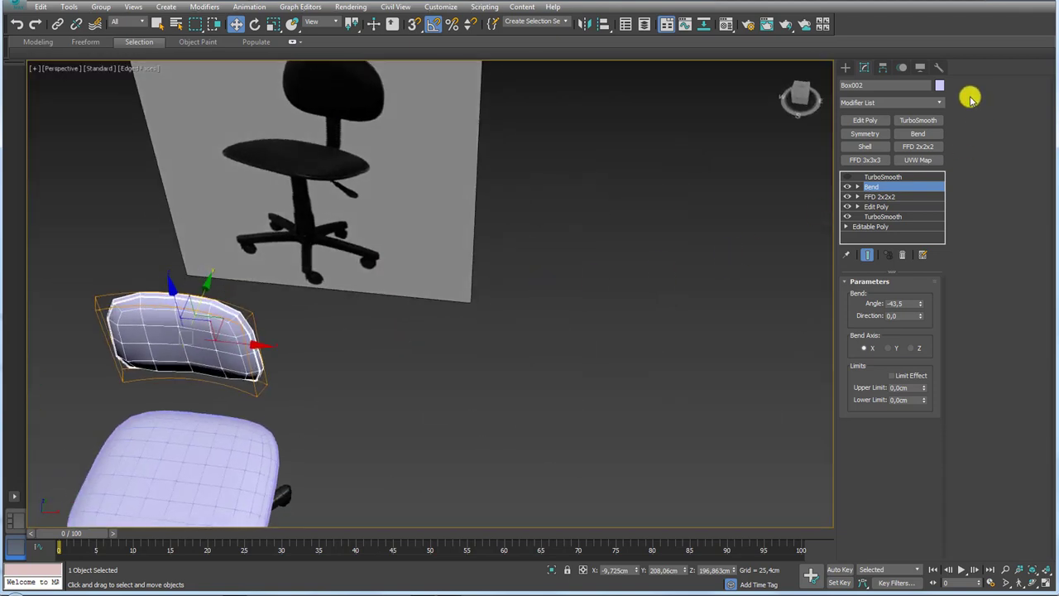
Draw a box about 16.8 × 4.1 × 2.5 cm in the Top view near the backrest.
{"action": "left_click", "coordinate": [845, 67]}
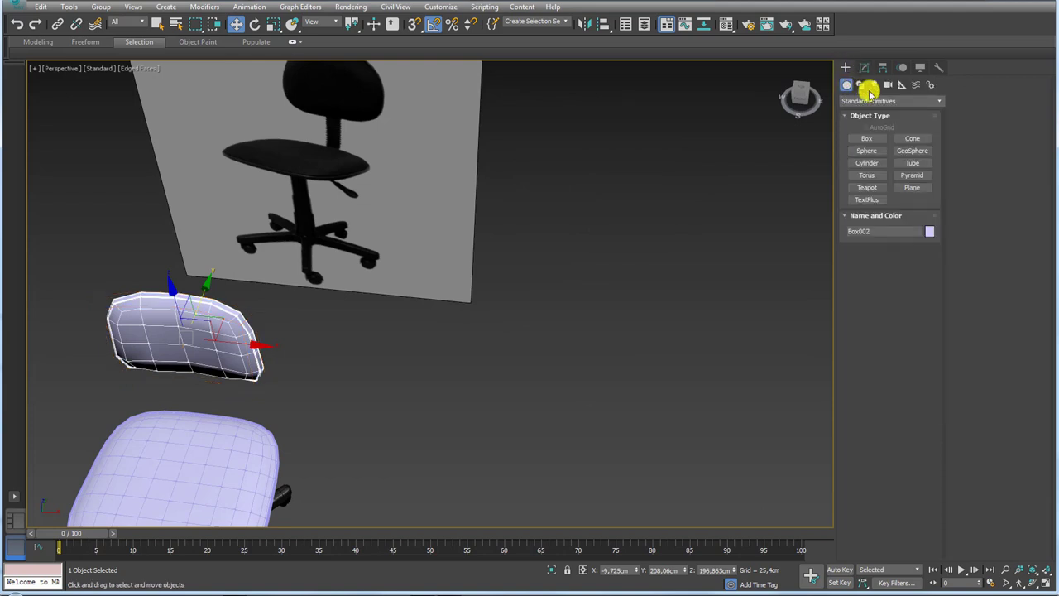
{"action": "left_click", "coordinate": [867, 138]}
{"action": "key", "text": "t"}
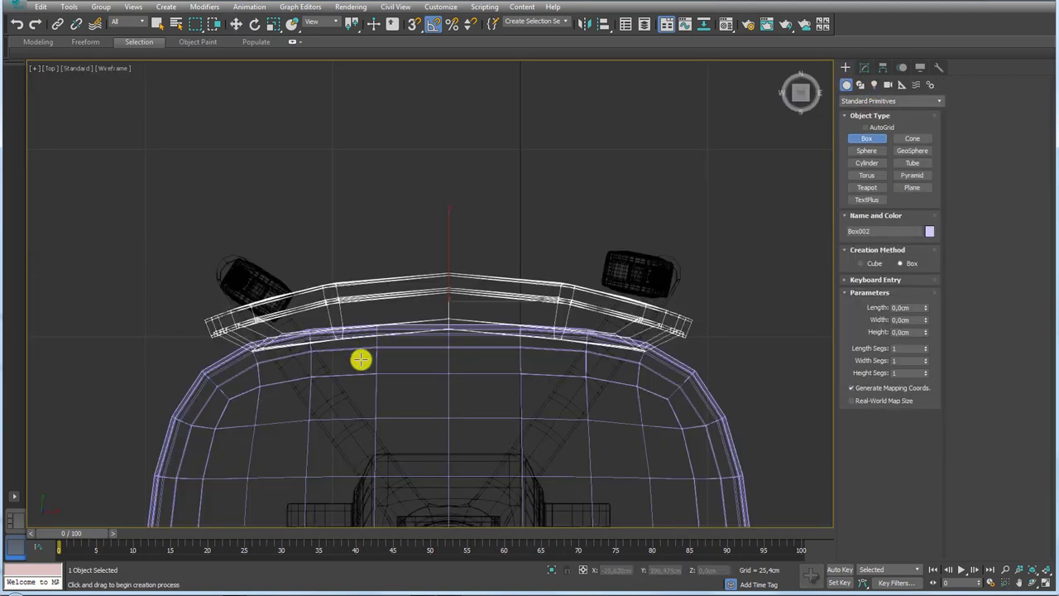
{"action": "left_click_drag", "start_coordinate": [377, 228], "coordinate": [501, 258]}
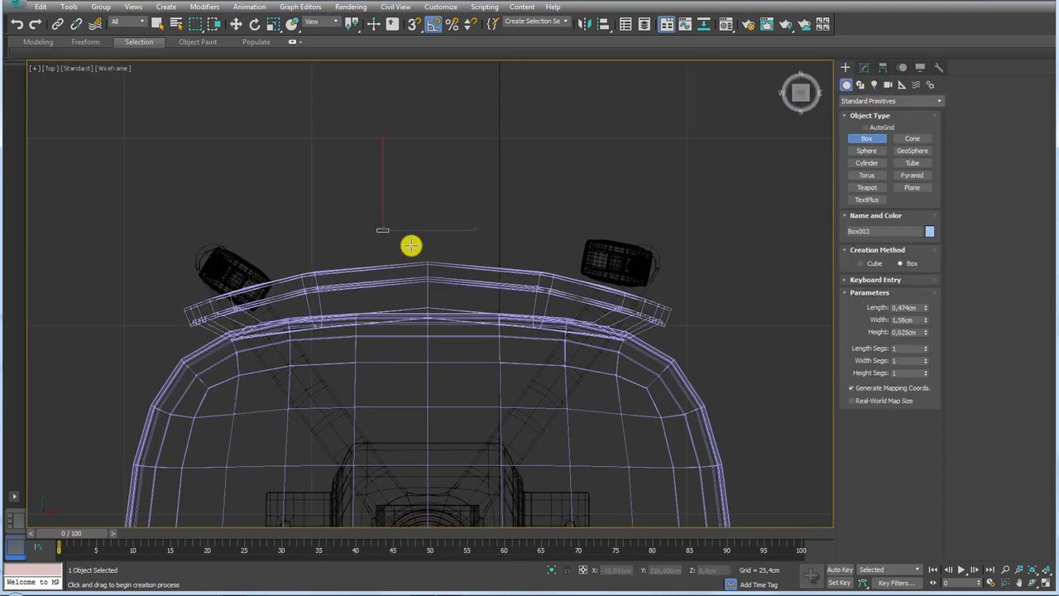
{"action": "left_click", "coordinate": [502, 240]}
Nudge Box003 slightly left and orbit the perspective view in close to it.
{"action": "key", "text": "w"}
{"action": "mouse_move", "coordinate": [472, 224]}
{"action": "left_mouse_down"}
{"action": "mouse_move", "coordinate": [452, 224]}
{"action": "mouse_move", "coordinate": [459, 214]}
{"action": "left_mouse_up"}
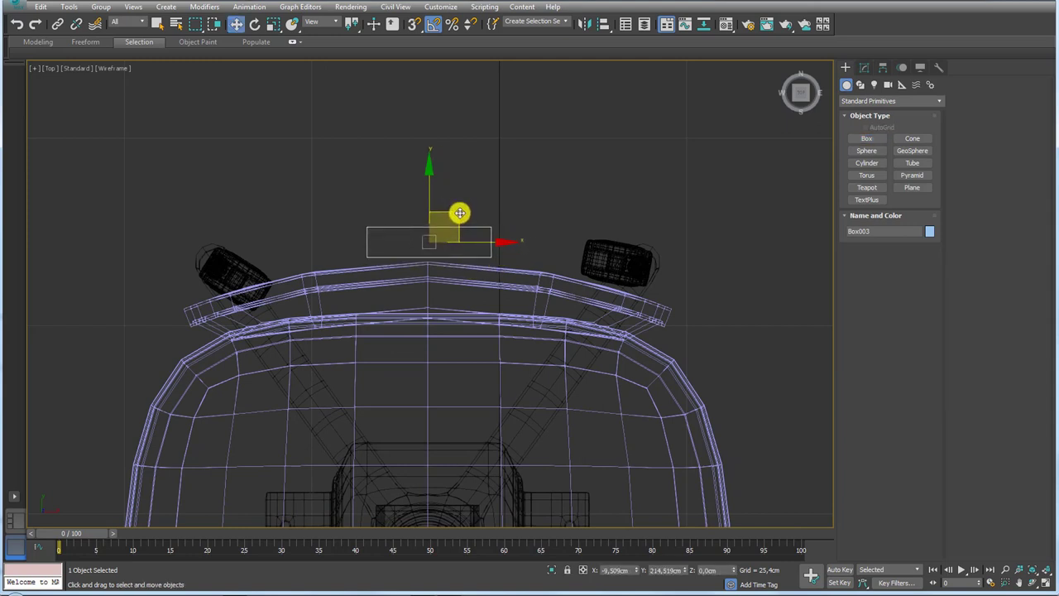
{"action": "key", "text": "p"}
{"action": "mouse_move", "coordinate": [541, 256]}
{"action": "middle_mouse_down", "text": "alt"}
{"action": "mouse_move", "coordinate": [442, 288]}
{"action": "mouse_move", "coordinate": [475, 316]}
{"action": "mouse_move", "coordinate": [421, 316]}
{"action": "mouse_move", "coordinate": [482, 248]}
{"action": "middle_mouse_up", "text": "alt"}
{"action": "scroll", "coordinate": [471, 307], "scroll_direction": "up", "scroll_amount": 3}
{"action": "mouse_move", "coordinate": [471, 307]}
{"action": "middle_mouse_down", "text": "alt"}
{"action": "mouse_move", "coordinate": [488, 323]}
{"action": "mouse_move", "coordinate": [506, 288]}
{"action": "mouse_move", "coordinate": [464, 302]}
{"action": "middle_mouse_up", "text": "alt"}
Convert the box to Editable Poly and delete its top face.
{"action": "right_click", "coordinate": [463, 298]}
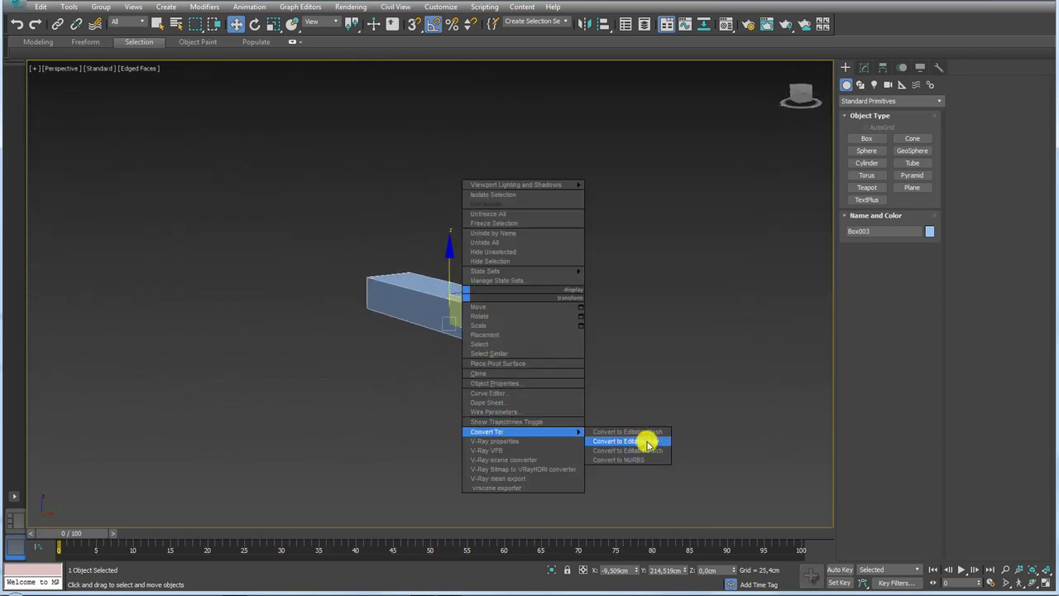
{"action": "left_click", "coordinate": [647, 444]}
{"action": "left_click", "coordinate": [902, 296]}
{"action": "middle_click_drag", "start_coordinate": [563, 268], "coordinate": [455, 295], "text": "alt"}
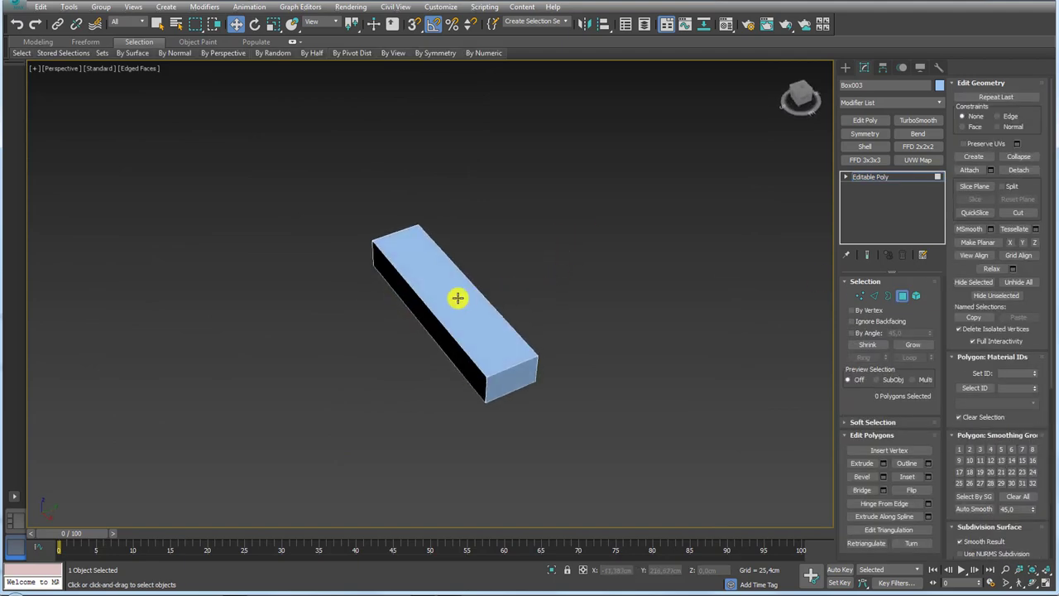
{"action": "left_click", "coordinate": [469, 322]}
{"action": "key", "text": "Delete"}
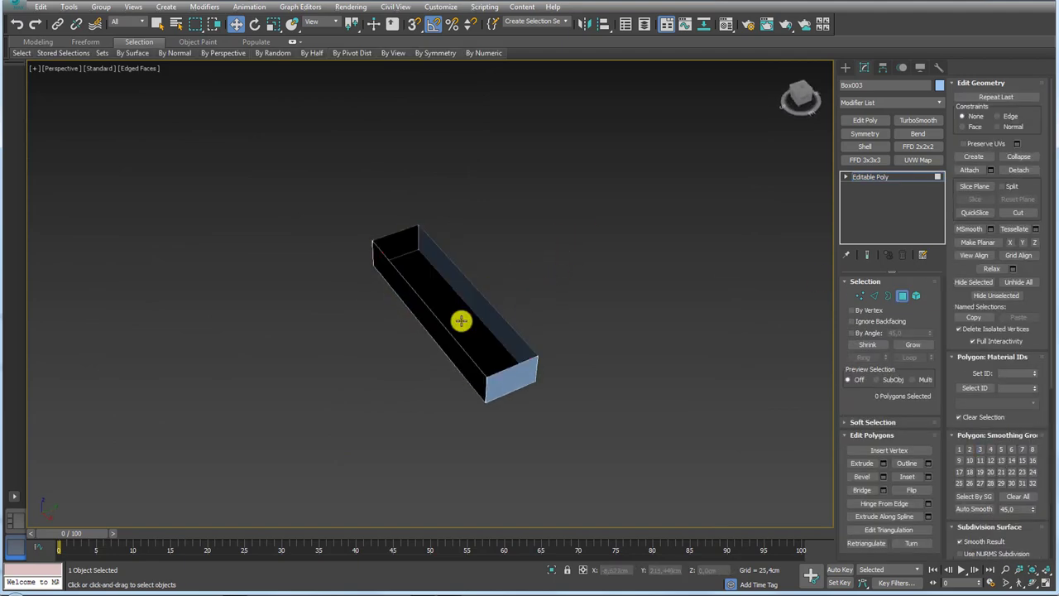
Select the box's four side faces from a side-on view.
{"action": "middle_click_drag", "start_coordinate": [440, 353], "coordinate": [468, 319], "text": "alt"}
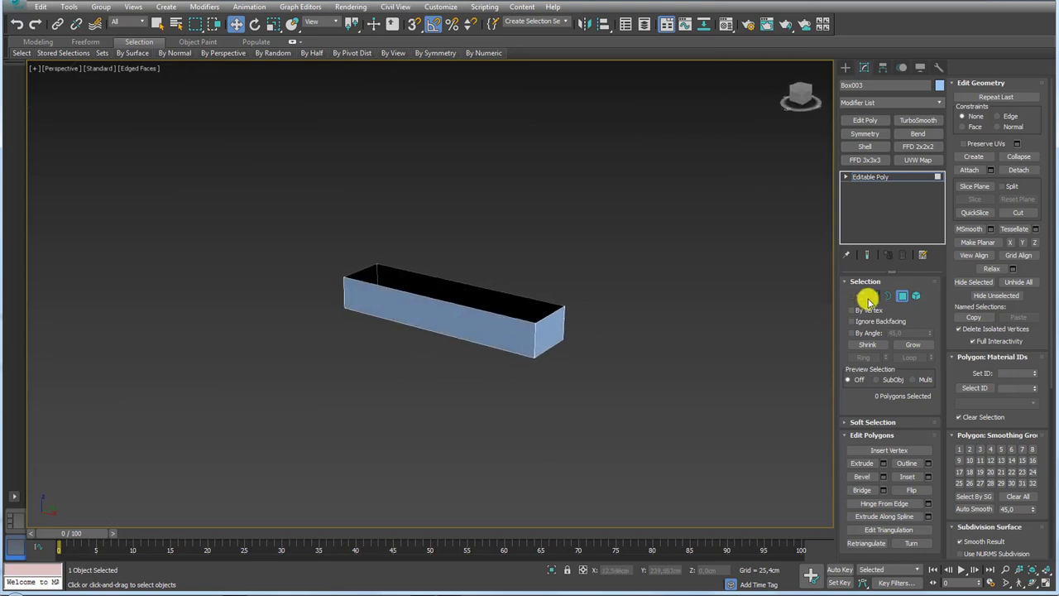
{"action": "middle_click_drag", "start_coordinate": [690, 295], "coordinate": [698, 265], "text": "alt"}
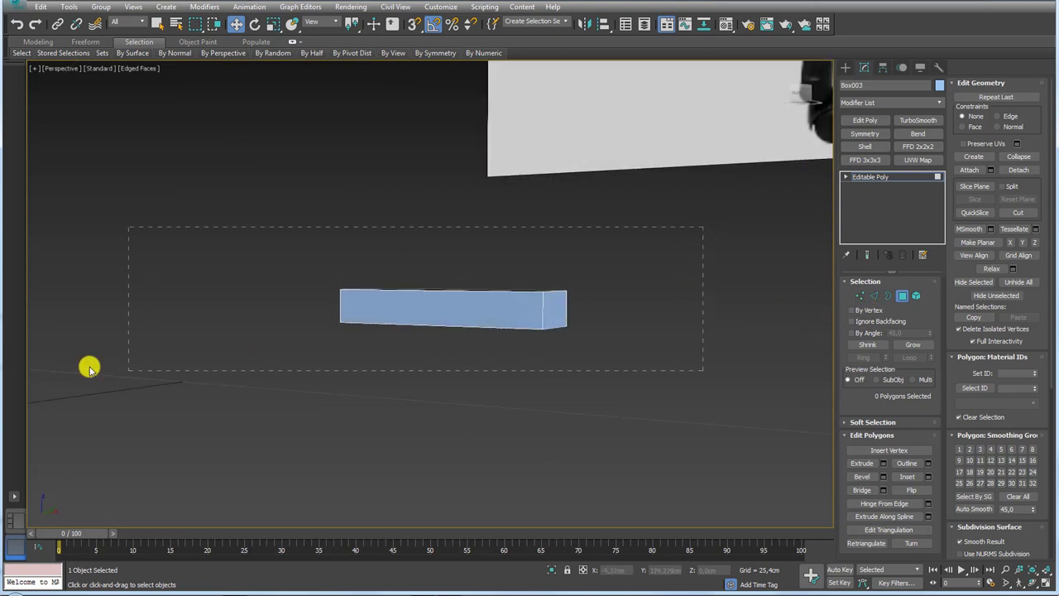
{"action": "left_click_drag", "start_coordinate": [89, 367], "coordinate": [91, 368]}
{"action": "scroll", "coordinate": [698, 331], "scroll_direction": "up", "scroll_amount": 2}
{"action": "scroll", "coordinate": [807, 380], "scroll_direction": "up", "scroll_amount": 5}
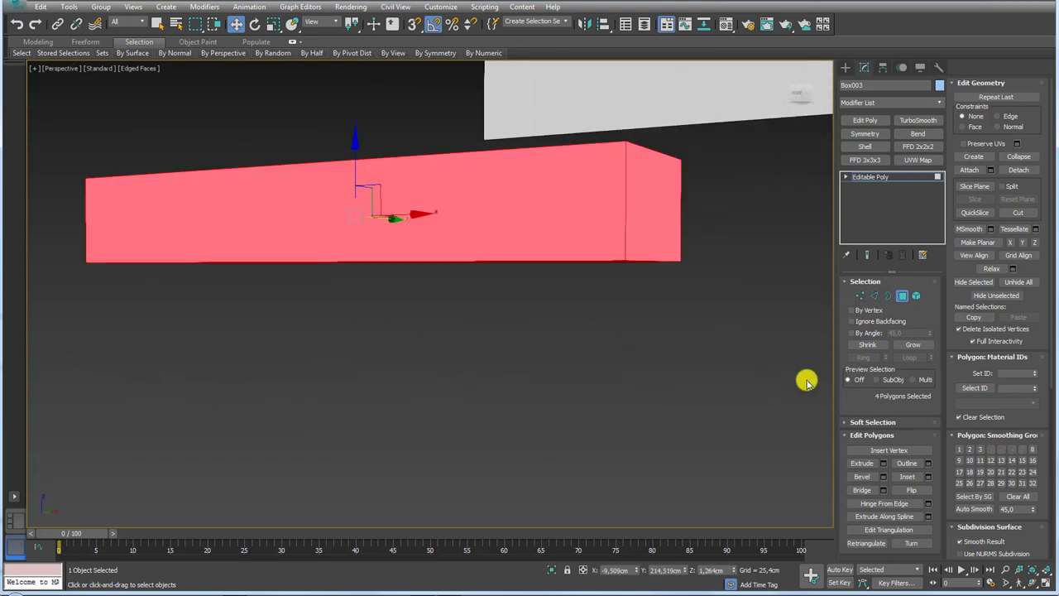
Bevel the side faces with a small height and negative outline into a chamfered ring.
{"action": "left_click", "coordinate": [884, 480]}
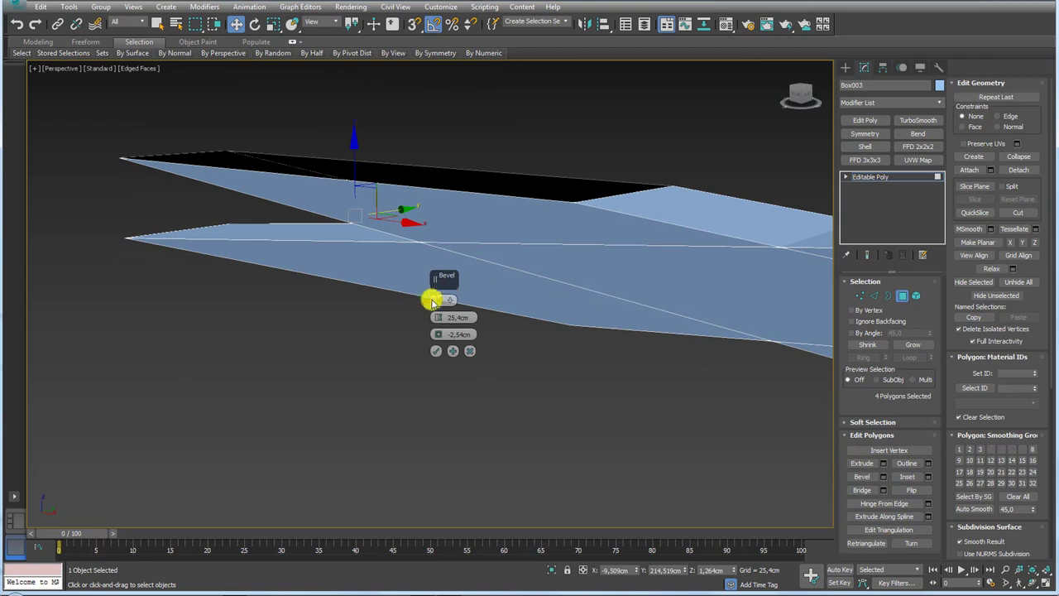
{"action": "left_click", "coordinate": [447, 303]}
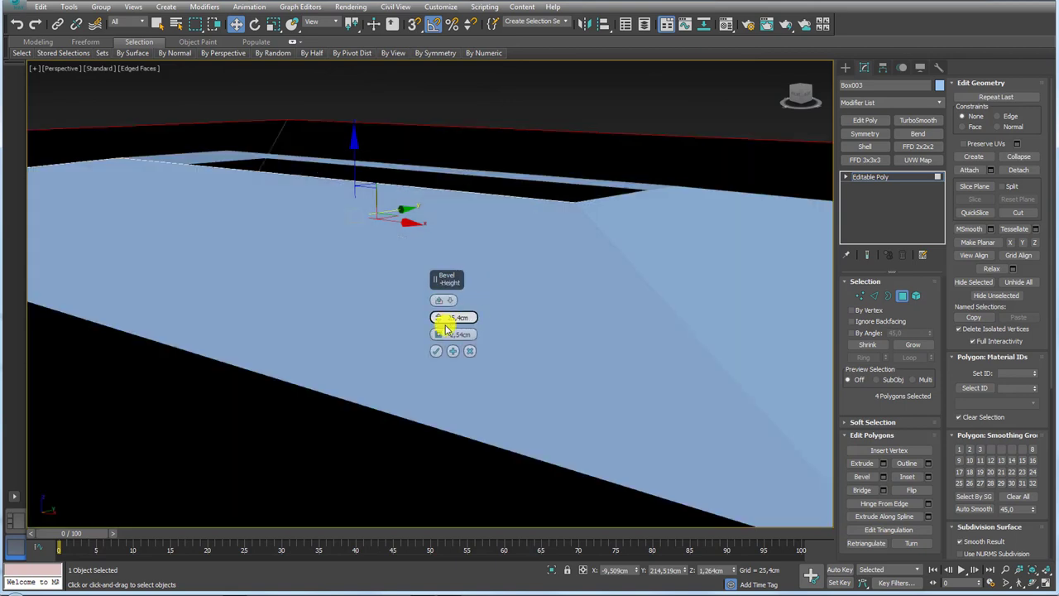
{"action": "right_click", "coordinate": [441, 319]}
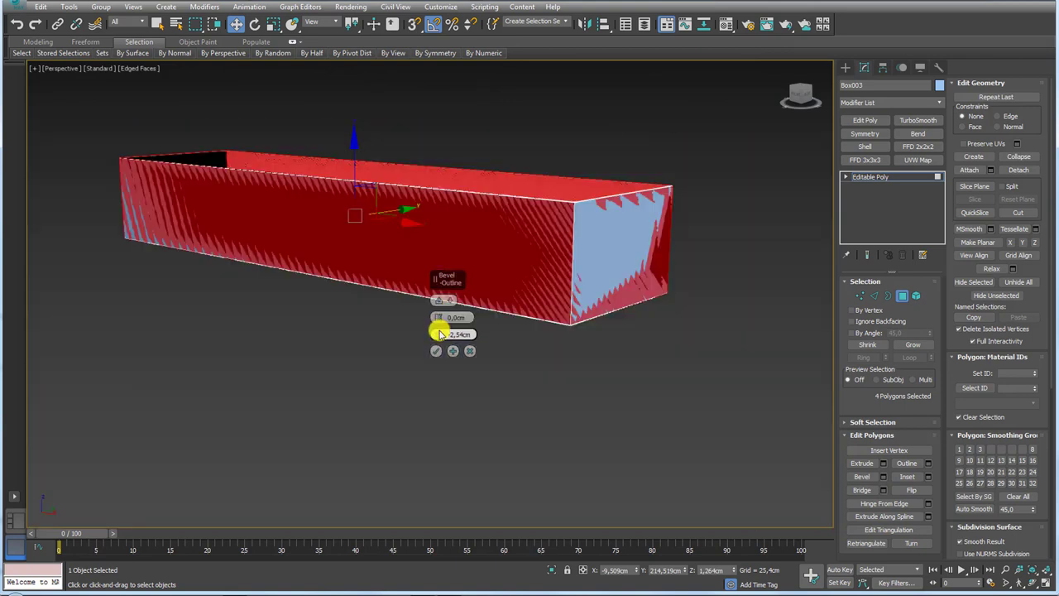
{"action": "middle_click_drag", "start_coordinate": [561, 239], "coordinate": [454, 293], "text": "alt"}
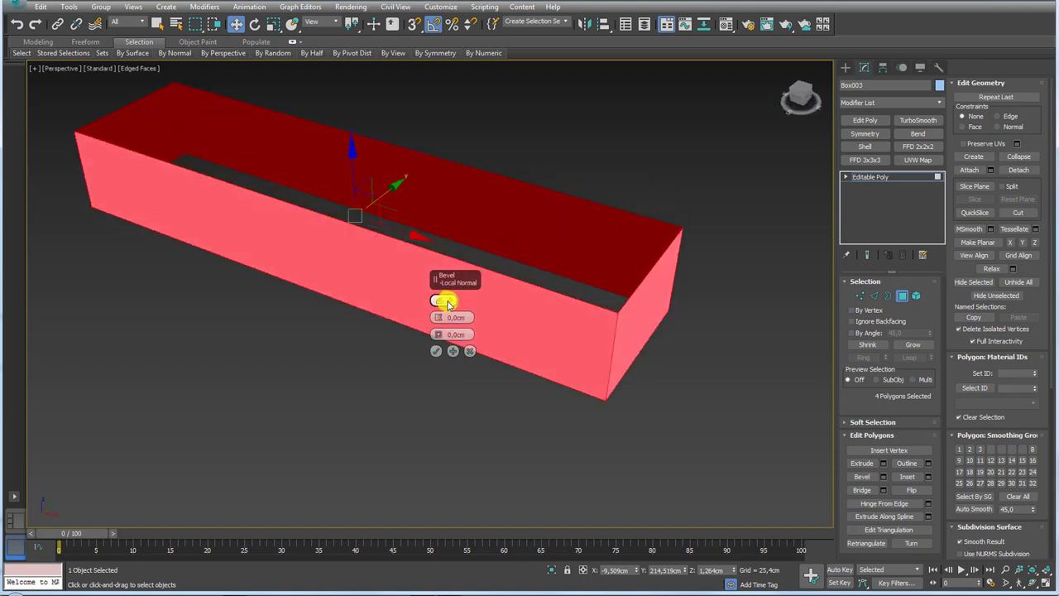
{"action": "left_click", "coordinate": [447, 303]}
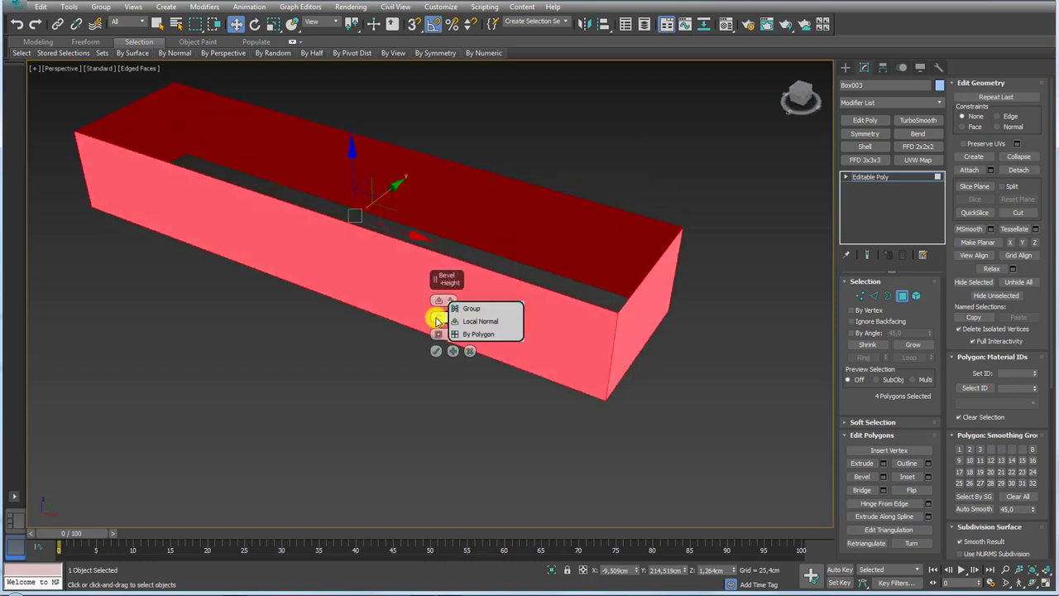
{"action": "left_click_drag", "start_coordinate": [438, 320], "coordinate": [439, 335]}
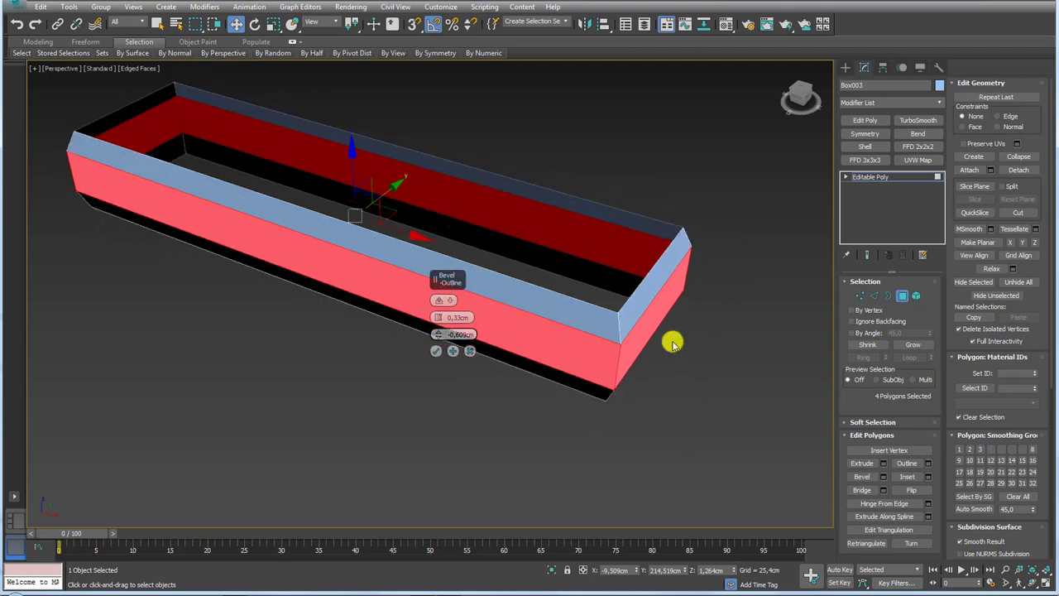
{"action": "mouse_move", "coordinate": [672, 344]}
{"action": "middle_mouse_down", "text": "alt"}
{"action": "mouse_move", "coordinate": [610, 303]}
{"action": "mouse_move", "coordinate": [506, 309]}
{"action": "middle_mouse_up", "text": "alt"}
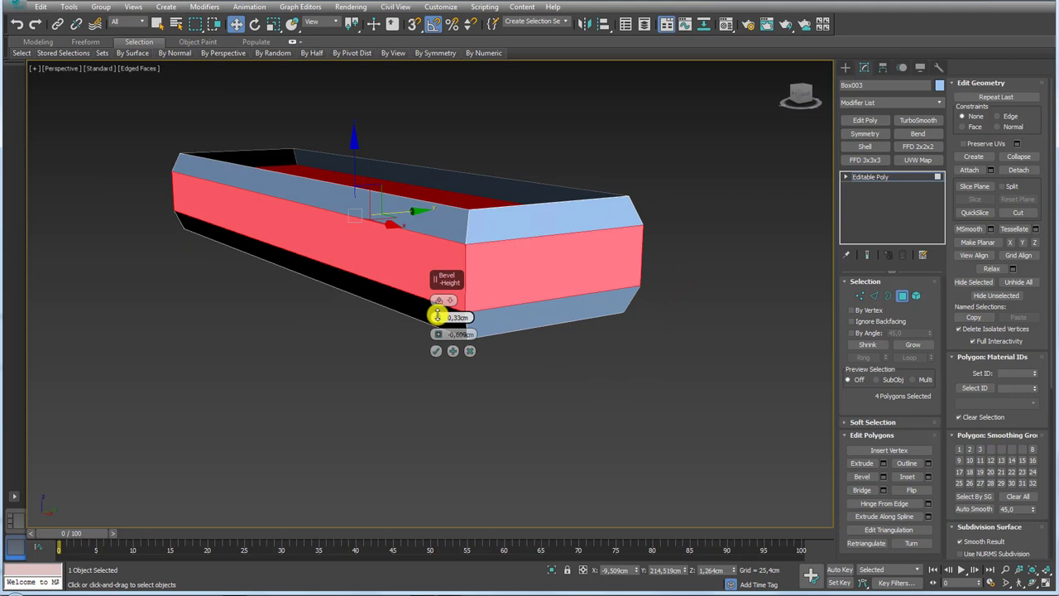
{"action": "left_click_drag", "start_coordinate": [437, 317], "coordinate": [438, 315]}
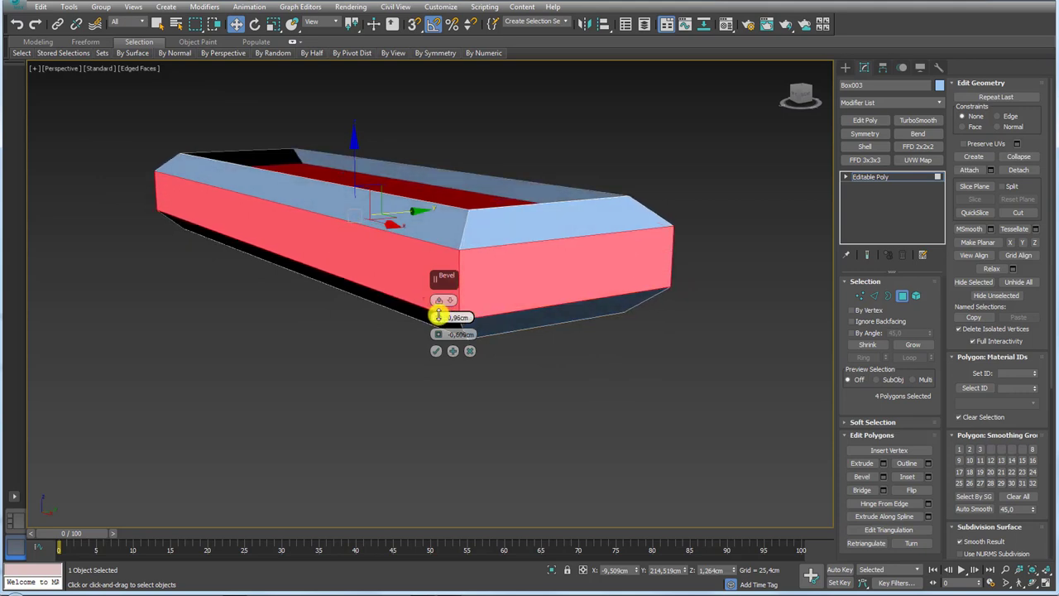
{"action": "left_click", "coordinate": [434, 352]}
{"action": "mouse_move", "coordinate": [444, 303]}
{"action": "middle_mouse_down", "text": "alt"}
{"action": "mouse_move", "coordinate": [529, 300]}
{"action": "mouse_move", "coordinate": [877, 202]}
{"action": "middle_mouse_up", "text": "alt"}
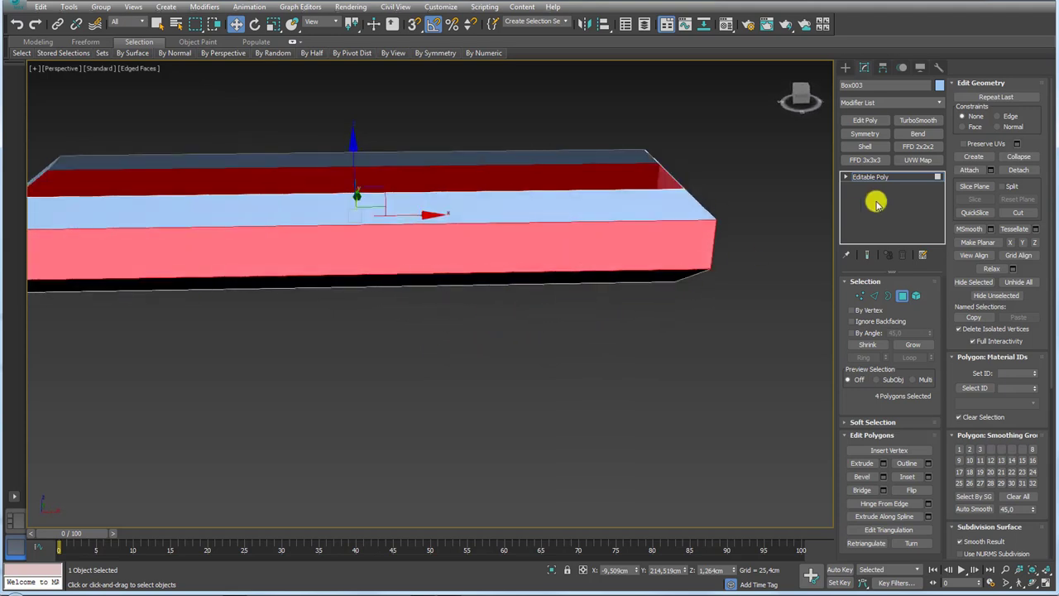
{"action": "left_click", "coordinate": [843, 178]}
{"action": "scroll", "coordinate": [728, 248], "scroll_direction": "down", "scroll_amount": 4}
Turn on Vertex snapping in Grid and Snap Settings.
{"action": "key", "text": "z"}
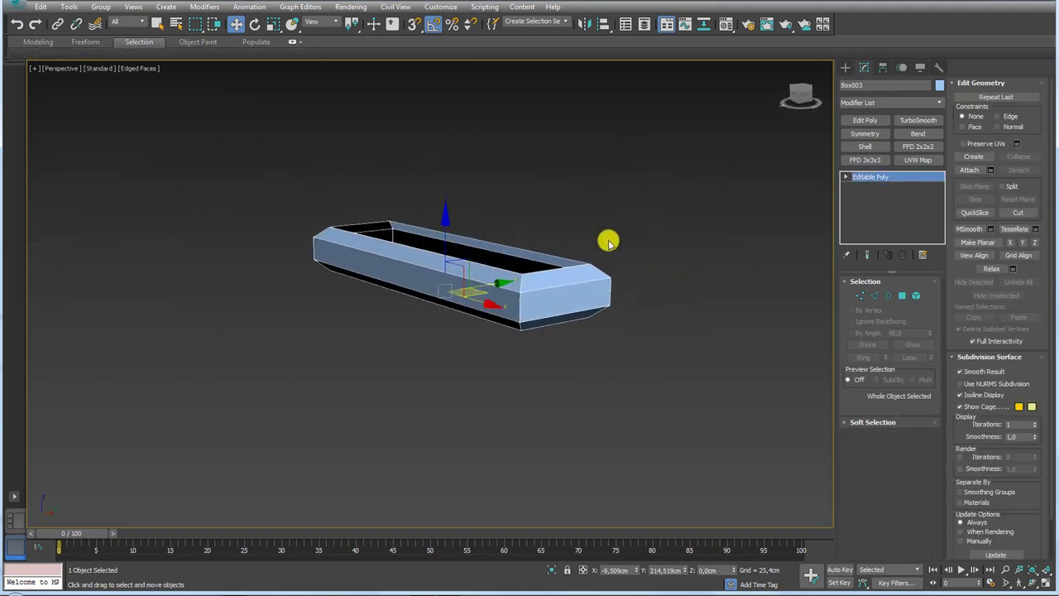
{"action": "right_click", "coordinate": [413, 24]}
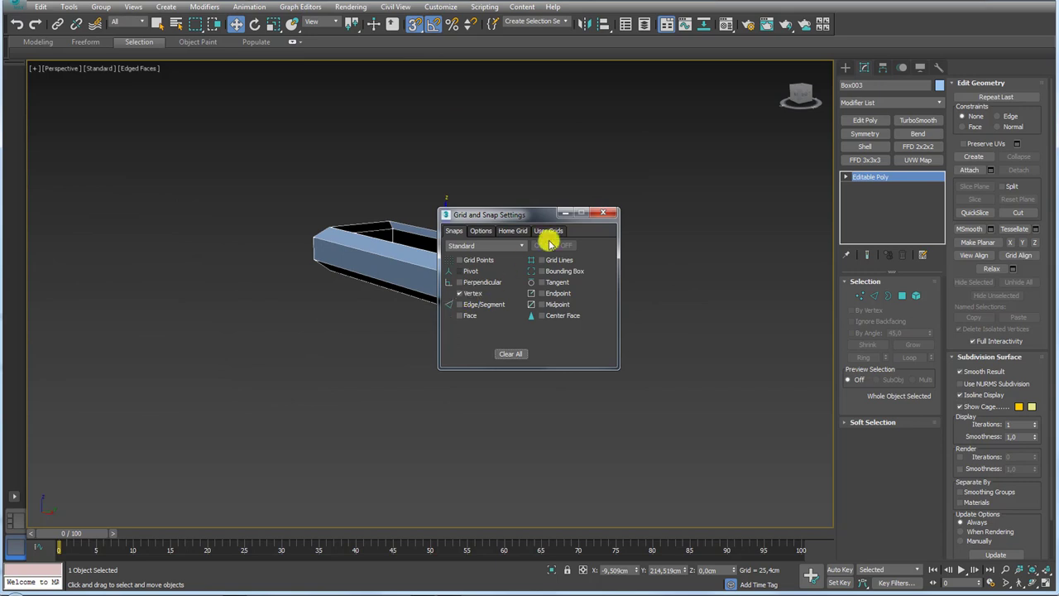
{"action": "left_click", "coordinate": [603, 212]}
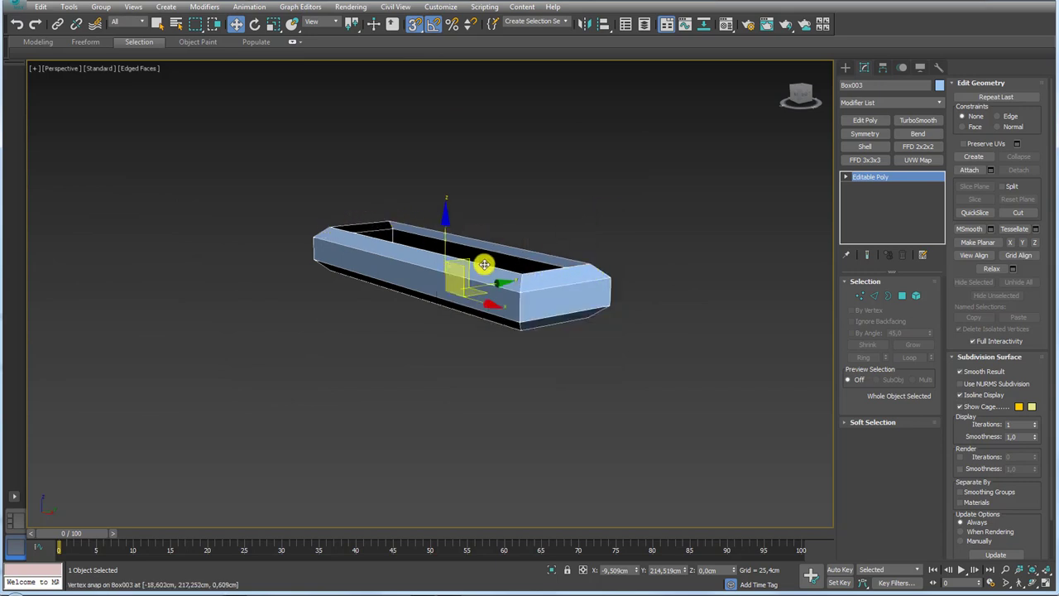
{"action": "key", "text": "ctrl+z"}
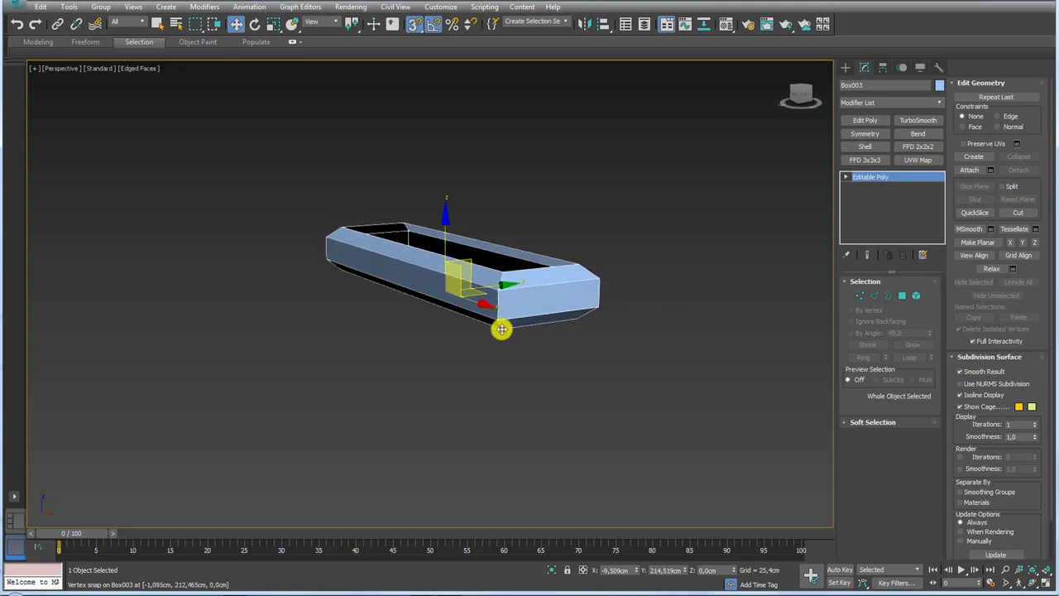
Shift-drag the ring up along Z onto itself, making 20 stacked copies.
{"action": "left_click_drag", "start_coordinate": [501, 329], "coordinate": [508, 271], "text": "shift"}
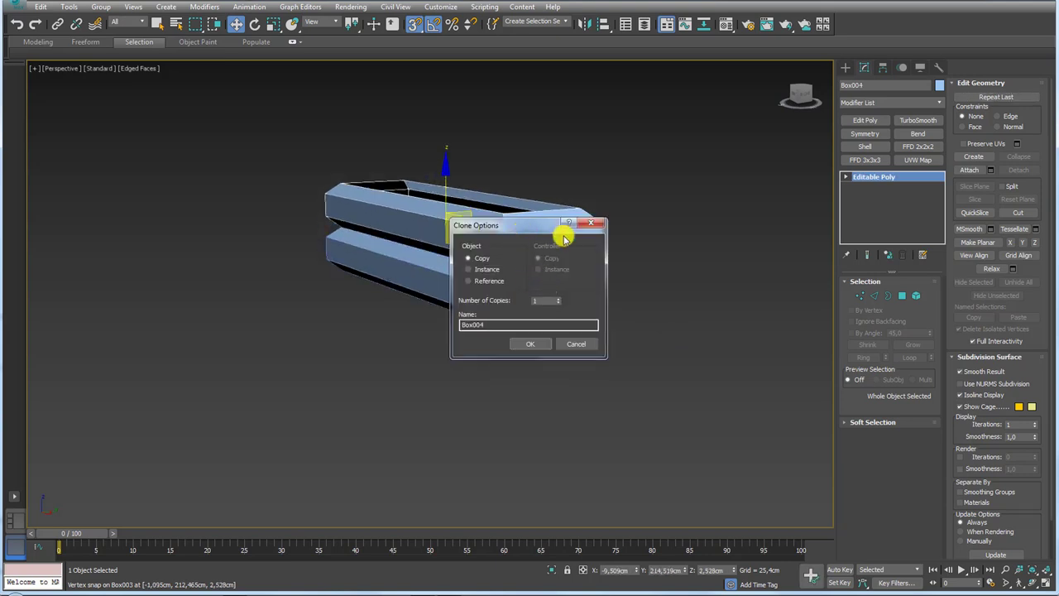
{"action": "left_click_drag", "start_coordinate": [516, 230], "coordinate": [675, 174]}
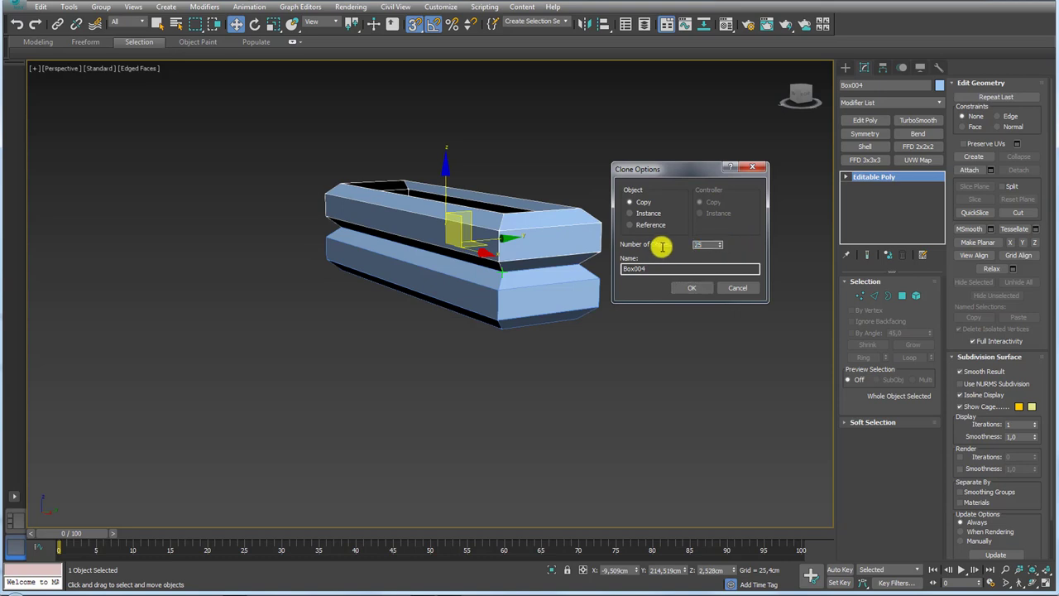
{"action": "type", "text": "20"}
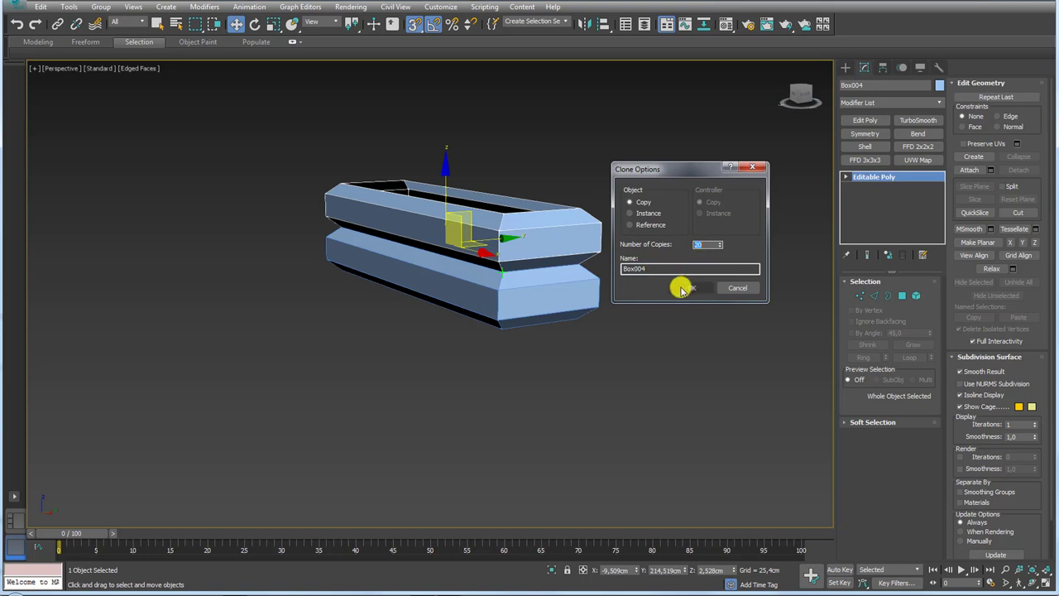
{"action": "left_click", "coordinate": [682, 288]}
{"action": "scroll", "coordinate": [521, 250], "scroll_direction": "down", "scroll_amount": 2}
{"action": "scroll", "coordinate": [570, 177], "scroll_direction": "down", "scroll_amount": 5}
{"action": "mouse_move", "coordinate": [570, 177]}
{"action": "middle_mouse_down"}
{"action": "mouse_move", "coordinate": [553, 289]}
{"action": "mouse_move", "coordinate": [563, 350]}
{"action": "middle_mouse_up"}
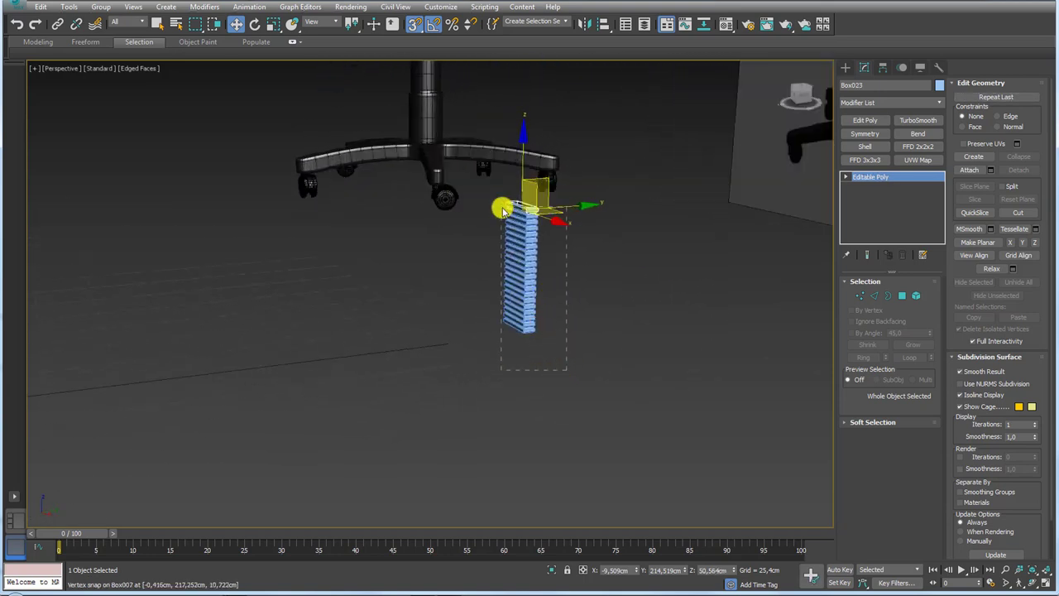
Frame the ring stack and select its bottom ring.
{"action": "key", "text": "ctrl+a"}
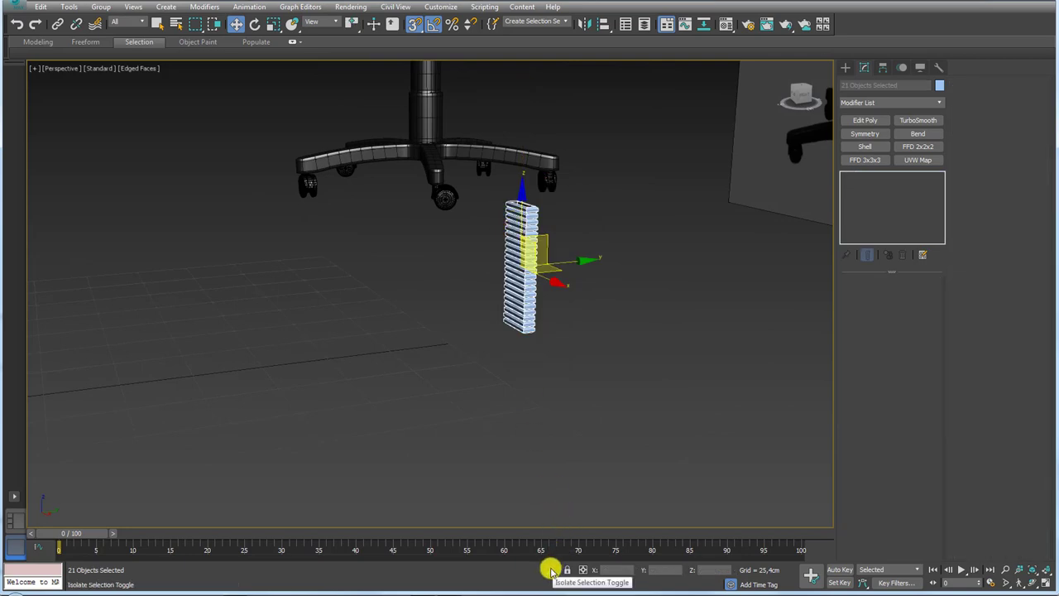
{"action": "key", "text": "z"}
{"action": "mouse_move", "coordinate": [560, 515]}
{"action": "middle_mouse_down"}
{"action": "mouse_move", "coordinate": [553, 485]}
{"action": "mouse_move", "coordinate": [570, 425]}
{"action": "middle_mouse_up"}
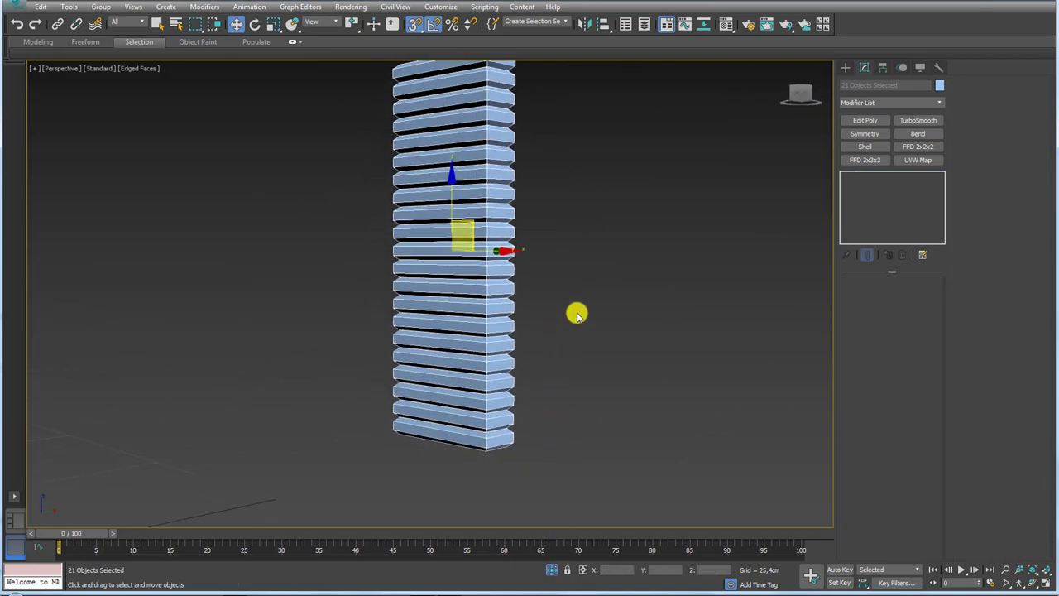
{"action": "mouse_move", "coordinate": [581, 284]}
{"action": "middle_mouse_down", "text": "alt"}
{"action": "mouse_move", "coordinate": [584, 267]}
{"action": "mouse_move", "coordinate": [558, 300]}
{"action": "middle_mouse_up", "text": "alt"}
{"action": "left_click", "coordinate": [494, 273]}
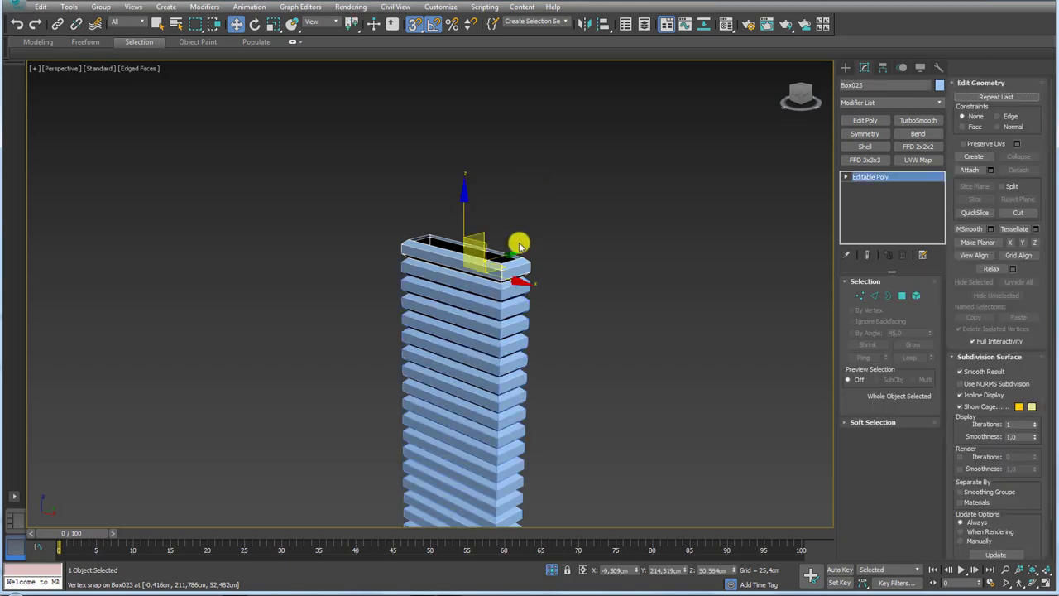
{"action": "mouse_move", "coordinate": [505, 269]}
{"action": "middle_mouse_down", "text": "alt"}
{"action": "mouse_move", "coordinate": [513, 177]}
{"action": "mouse_move", "coordinate": [480, 165]}
{"action": "middle_mouse_up", "text": "alt"}
{"action": "scroll", "coordinate": [551, 268], "scroll_direction": "down", "scroll_amount": 3}
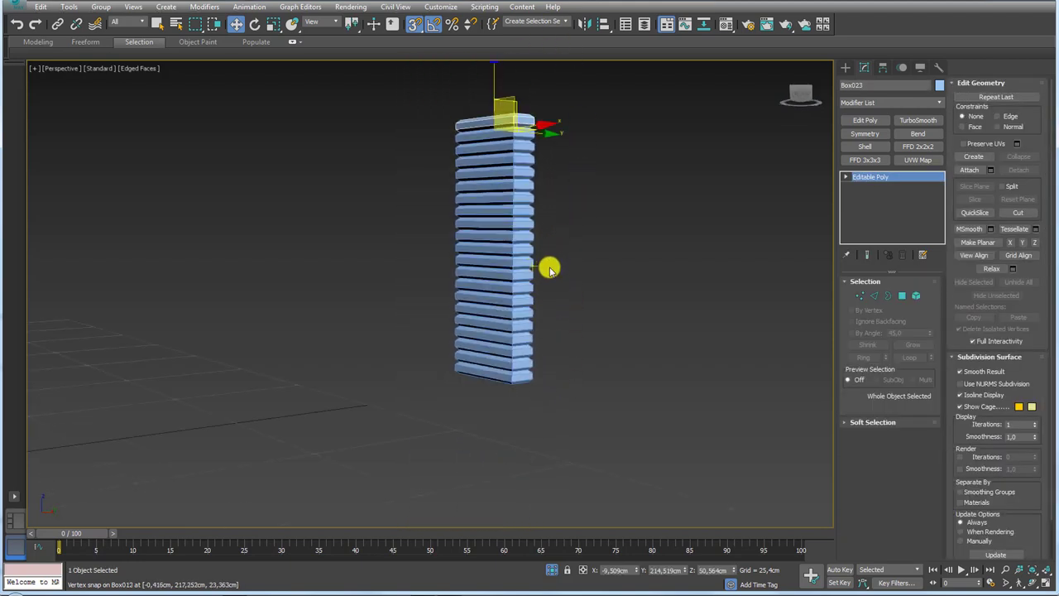
{"action": "scroll", "coordinate": [554, 240], "scroll_direction": "down", "scroll_amount": 1}
{"action": "scroll", "coordinate": [560, 290], "scroll_direction": "down", "scroll_amount": 3}
{"action": "scroll", "coordinate": [553, 330], "scroll_direction": "up", "scroll_amount": 3}
{"action": "scroll", "coordinate": [552, 330], "scroll_direction": "up", "scroll_amount": 3}
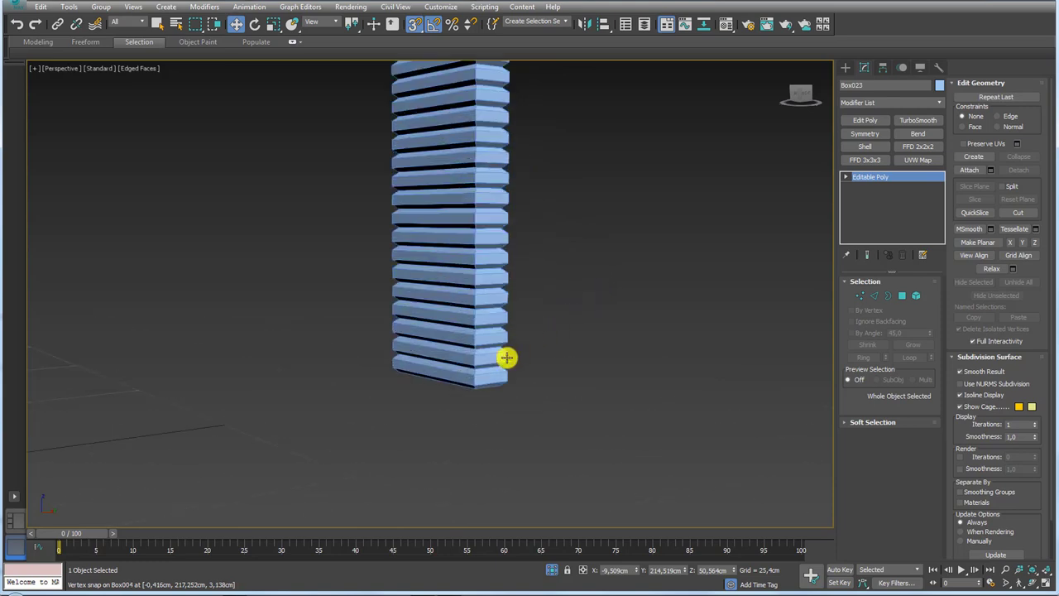
{"action": "scroll", "coordinate": [501, 362], "scroll_direction": "down", "scroll_amount": 2}
{"action": "left_click", "coordinate": [491, 368]}
{"action": "mouse_move", "coordinate": [491, 368]}
{"action": "middle_mouse_down"}
{"action": "mouse_move", "coordinate": [555, 381]}
{"action": "mouse_move", "coordinate": [567, 397]}
{"action": "middle_mouse_up"}
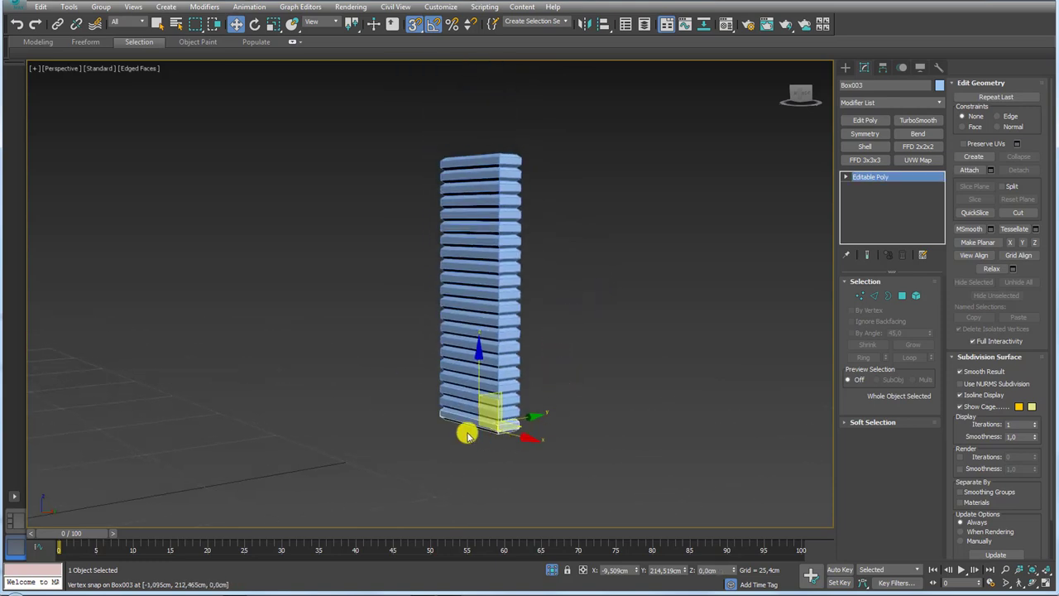
Attach Box023 through Box004 to the bottom ring using Attach List.
{"action": "left_click", "coordinate": [990, 169]}
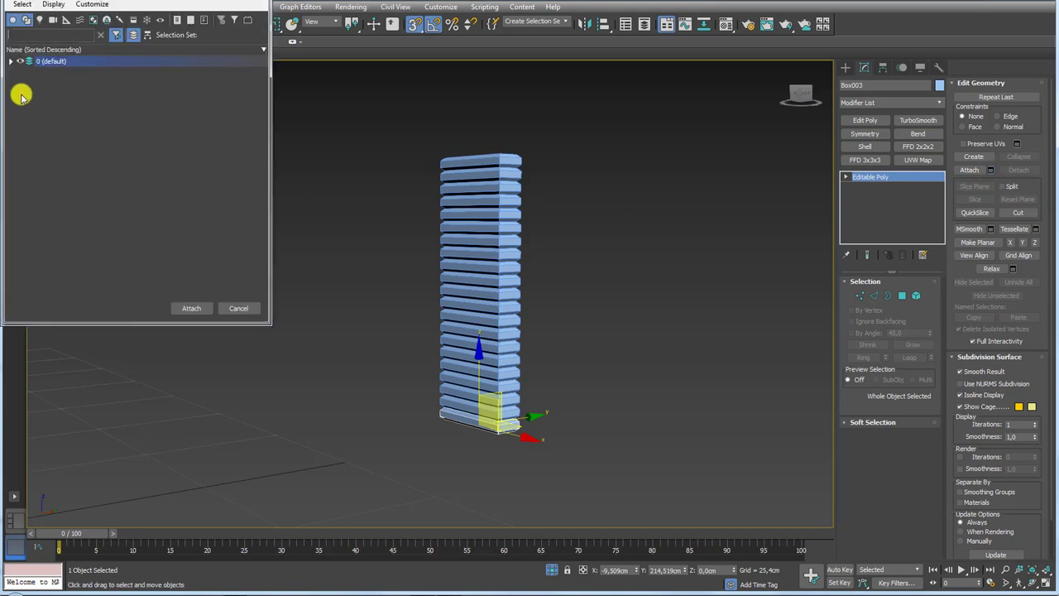
{"action": "left_click", "coordinate": [11, 61]}
{"action": "left_click", "coordinate": [54, 73]}
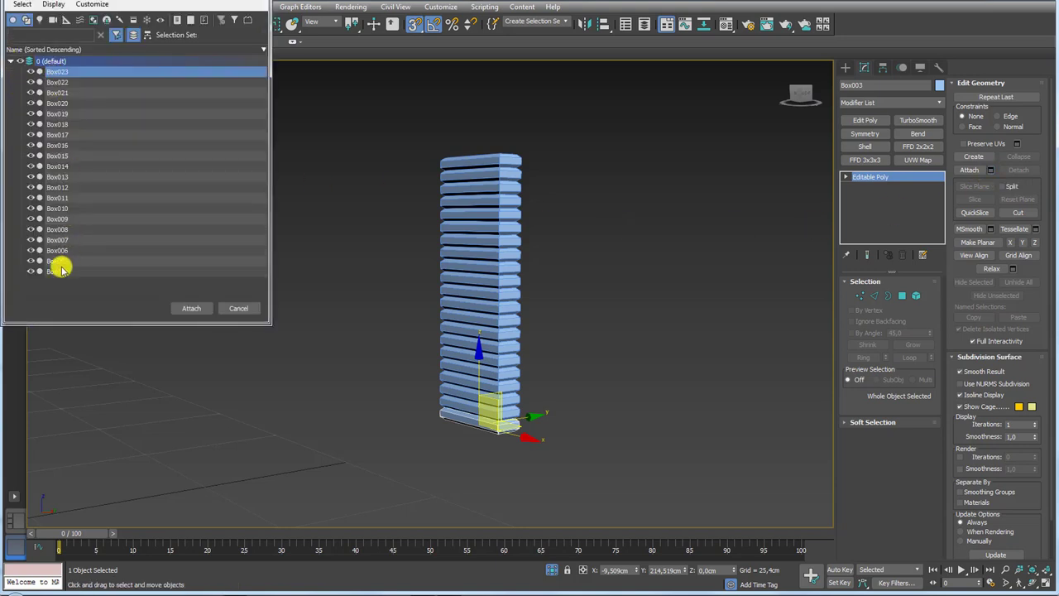
{"action": "left_click", "coordinate": [54, 271], "text": "shift"}
{"action": "left_click", "coordinate": [192, 309]}
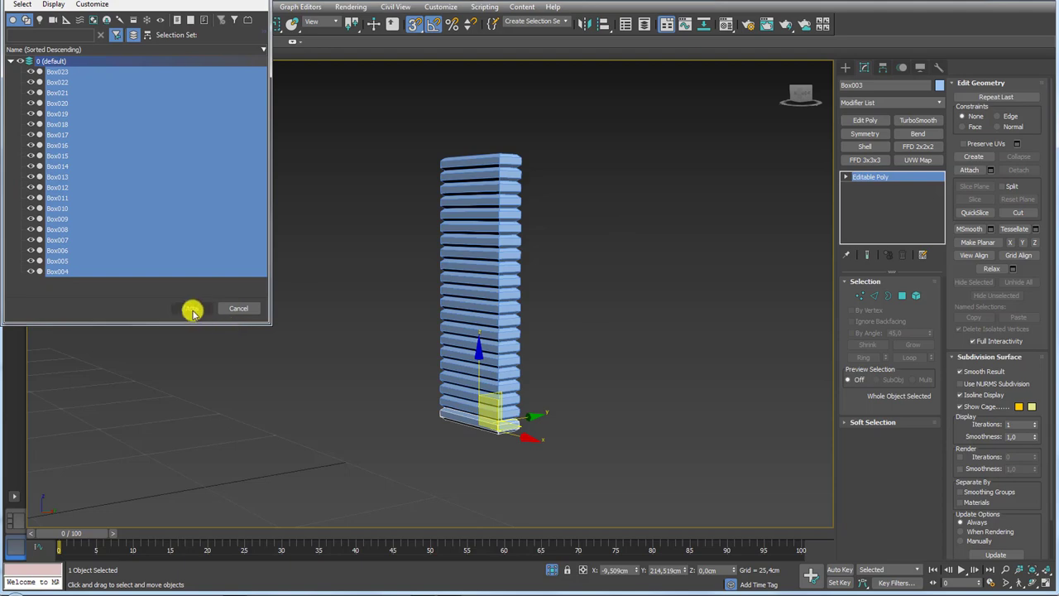
{"action": "mouse_move", "coordinate": [355, 310]}
{"action": "middle_mouse_down", "text": "alt"}
{"action": "mouse_move", "coordinate": [576, 345]}
{"action": "mouse_move", "coordinate": [468, 314]}
{"action": "mouse_move", "coordinate": [571, 319]}
{"action": "mouse_move", "coordinate": [618, 336]}
{"action": "mouse_move", "coordinate": [676, 408]}
{"action": "mouse_move", "coordinate": [551, 203]}
{"action": "middle_mouse_up", "text": "alt"}
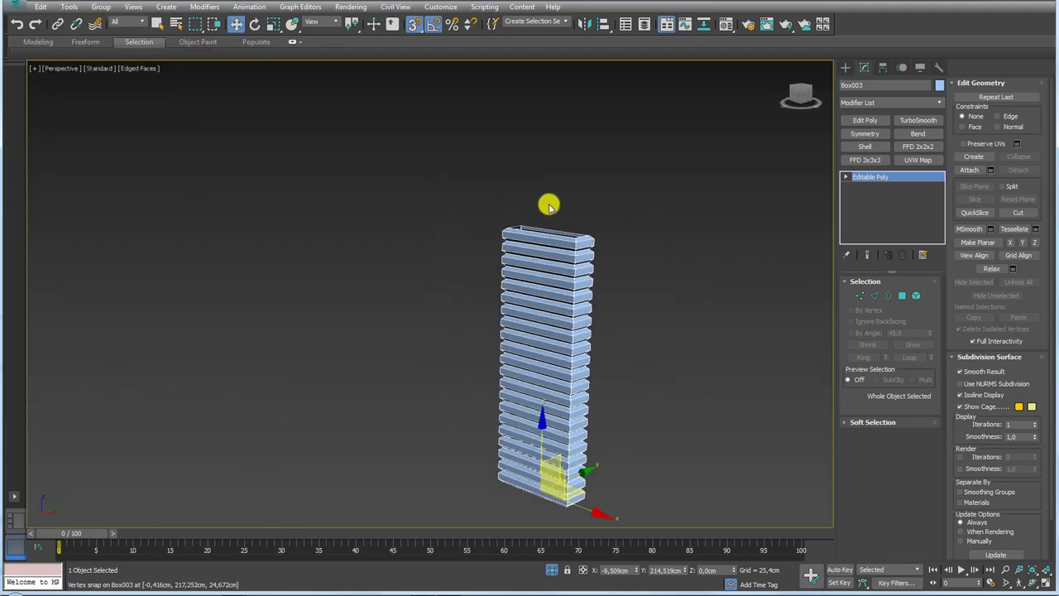
With snaps off, drag one corner vertex of the top slat to reshape it.
{"action": "left_click", "coordinate": [858, 296]}
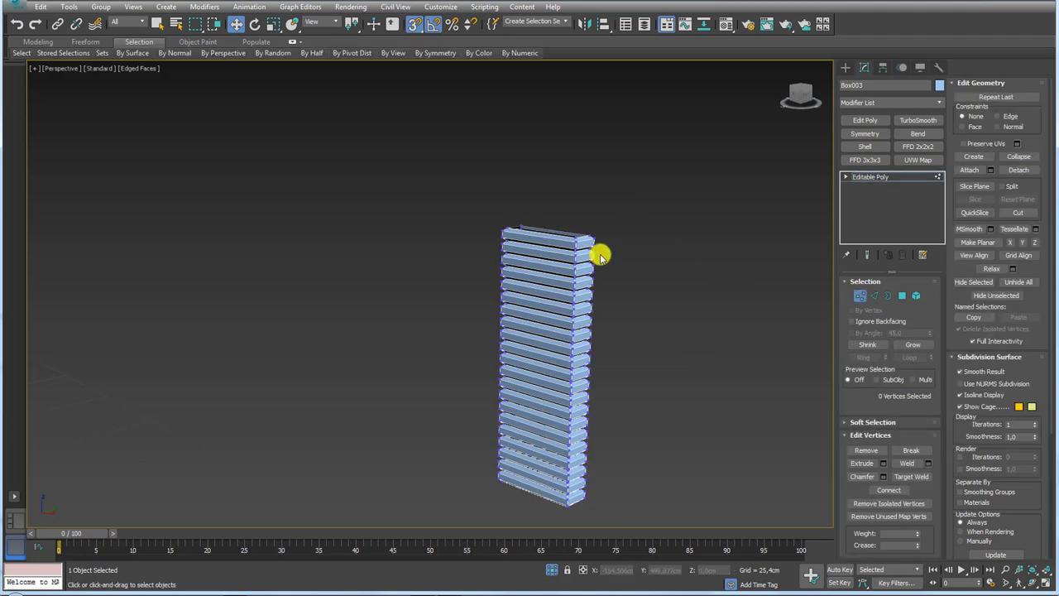
{"action": "scroll", "coordinate": [592, 248], "scroll_direction": "up", "scroll_amount": 3}
{"action": "scroll", "coordinate": [570, 253], "scroll_direction": "up", "scroll_amount": 5}
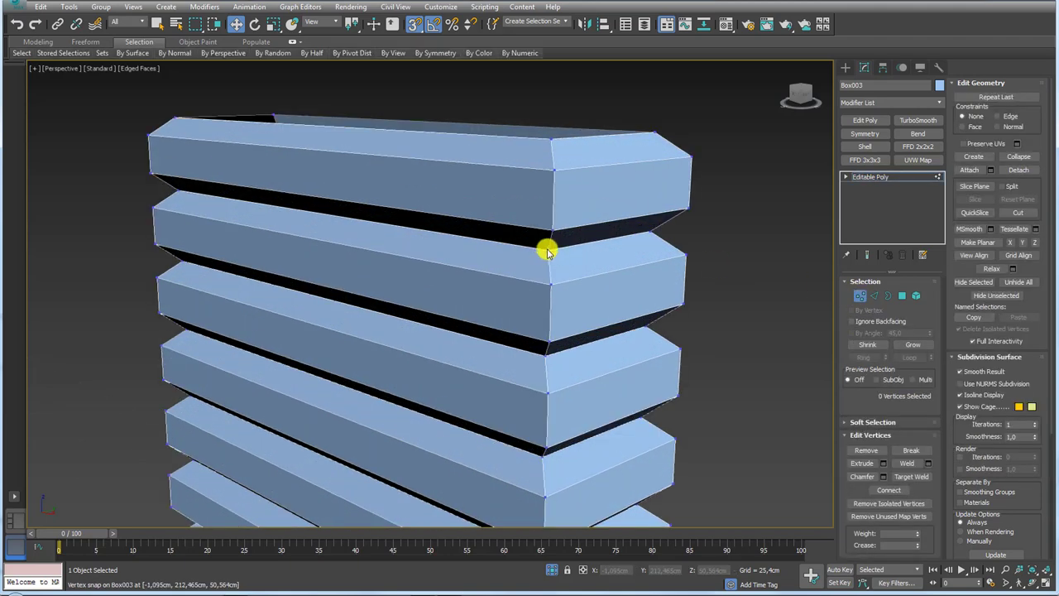
{"action": "left_click", "coordinate": [414, 23]}
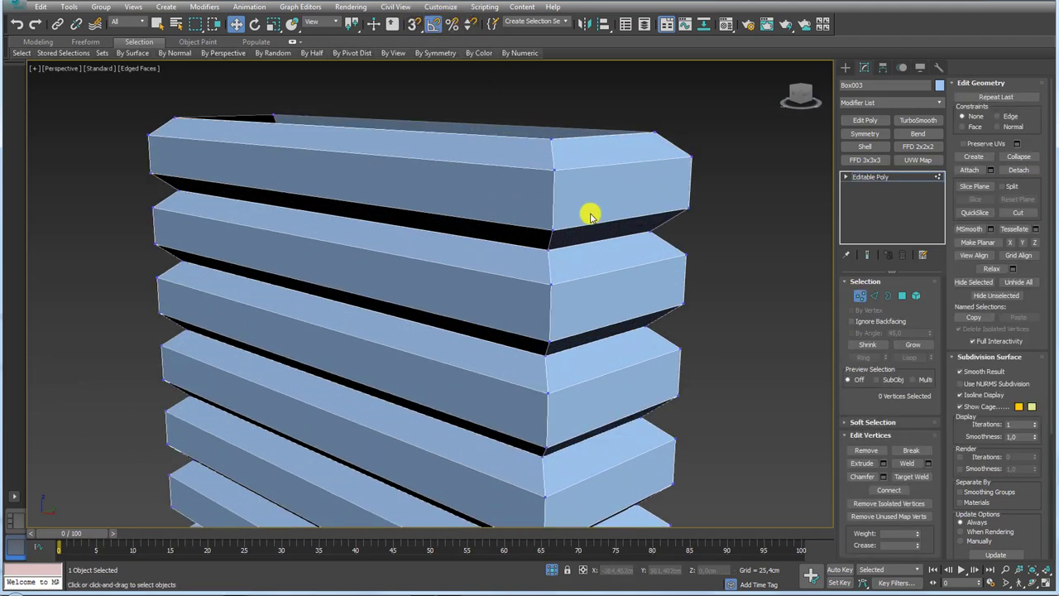
{"action": "left_click", "coordinate": [548, 247]}
{"action": "scroll", "coordinate": [553, 251], "scroll_direction": "up", "scroll_amount": 3}
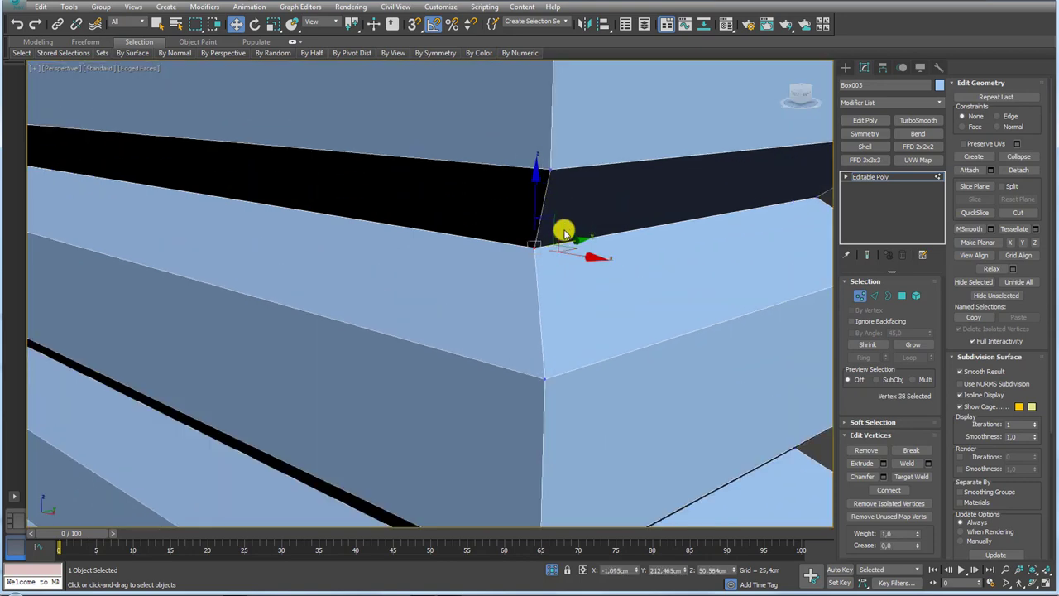
{"action": "mouse_move", "coordinate": [553, 216]}
{"action": "left_mouse_down"}
{"action": "mouse_move", "coordinate": [513, 239]}
{"action": "mouse_move", "coordinate": [541, 262]}
{"action": "mouse_move", "coordinate": [576, 279]}
{"action": "mouse_move", "coordinate": [616, 261]}
{"action": "mouse_move", "coordinate": [654, 265]}
{"action": "mouse_move", "coordinate": [587, 284]}
{"action": "left_mouse_up"}
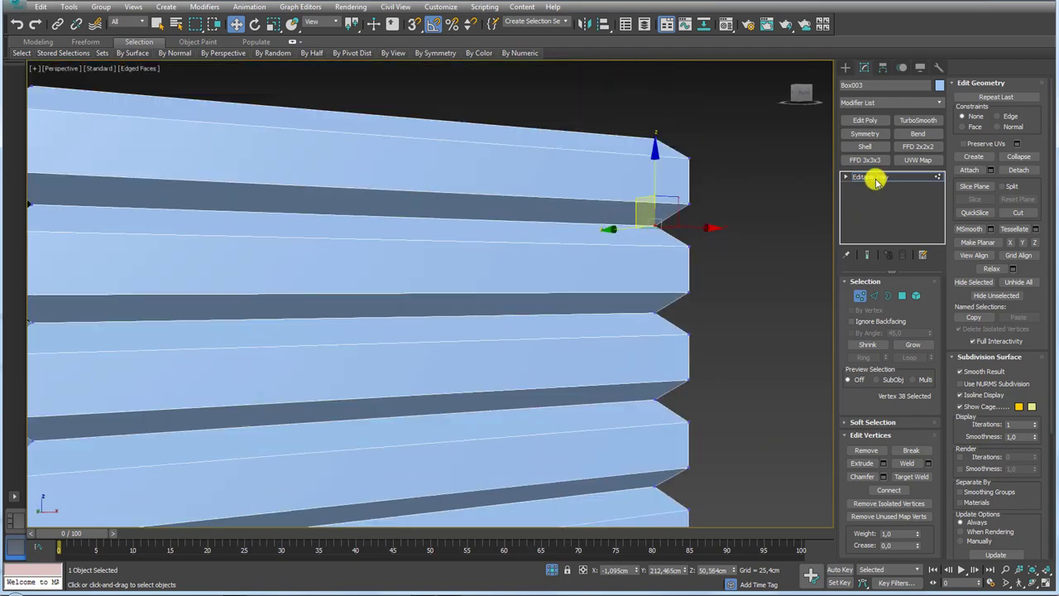
{"action": "left_click", "coordinate": [871, 176]}
Add TurboSmooth, then delete it and select all of the post's vertices.
{"action": "left_click", "coordinate": [918, 120]}
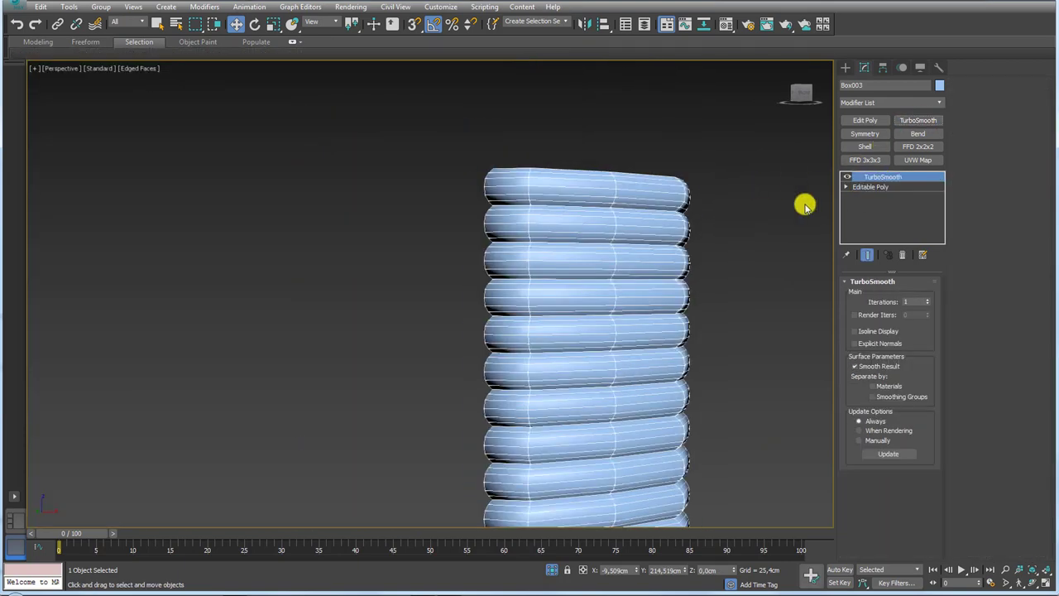
{"action": "mouse_move", "coordinate": [774, 221]}
{"action": "middle_mouse_down", "text": "alt"}
{"action": "mouse_move", "coordinate": [635, 236]}
{"action": "mouse_move", "coordinate": [614, 289]}
{"action": "mouse_move", "coordinate": [693, 289]}
{"action": "mouse_move", "coordinate": [740, 239]}
{"action": "mouse_move", "coordinate": [579, 187]}
{"action": "middle_mouse_up", "text": "alt"}
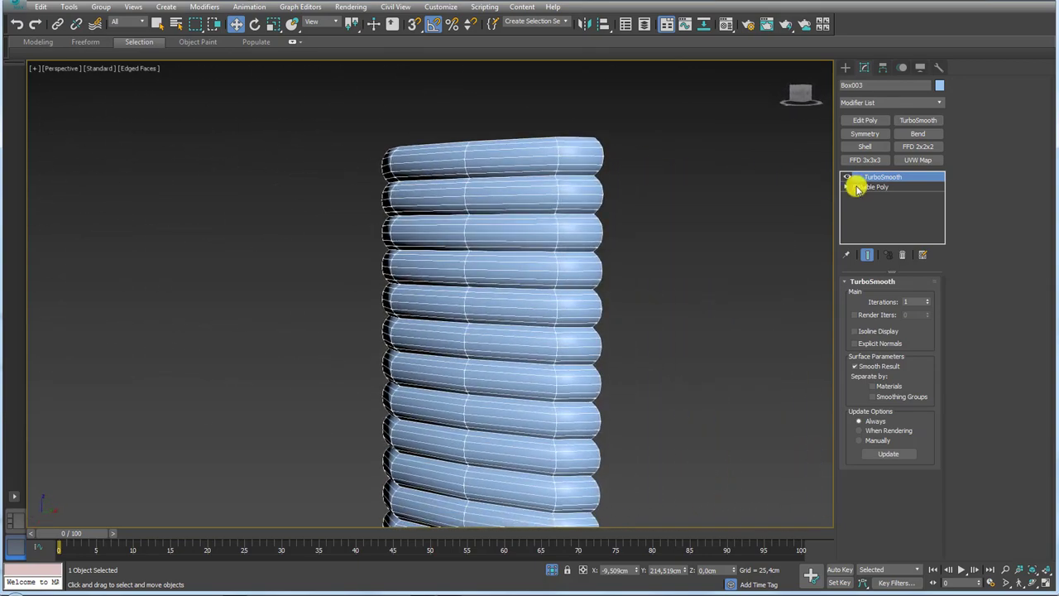
{"action": "left_click", "coordinate": [902, 254]}
{"action": "left_click", "coordinate": [861, 295]}
{"action": "scroll", "coordinate": [724, 217], "scroll_direction": "down", "scroll_amount": 5}
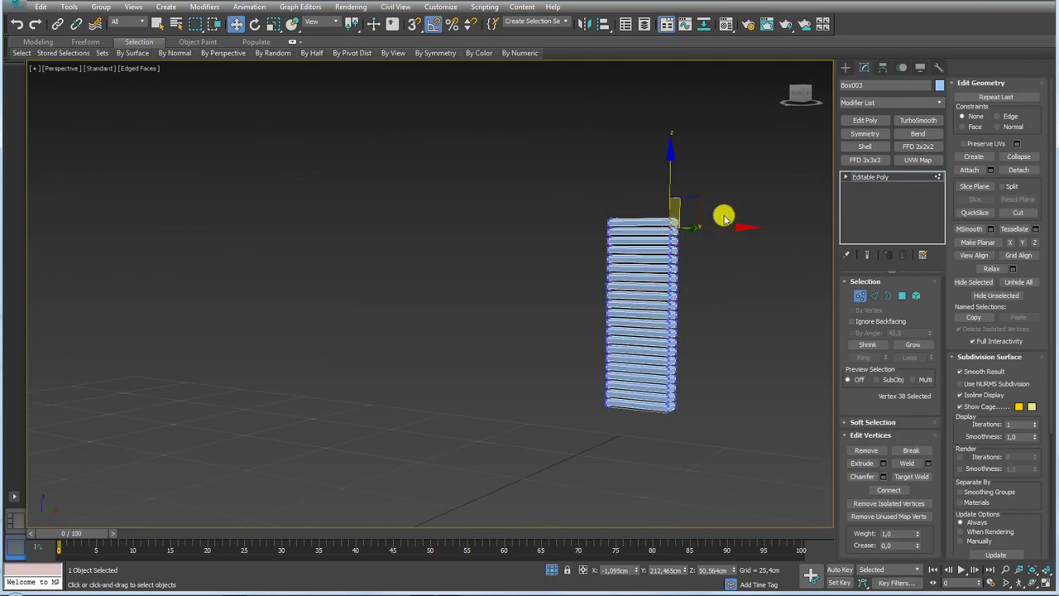
{"action": "key", "text": "ctrl+a"}
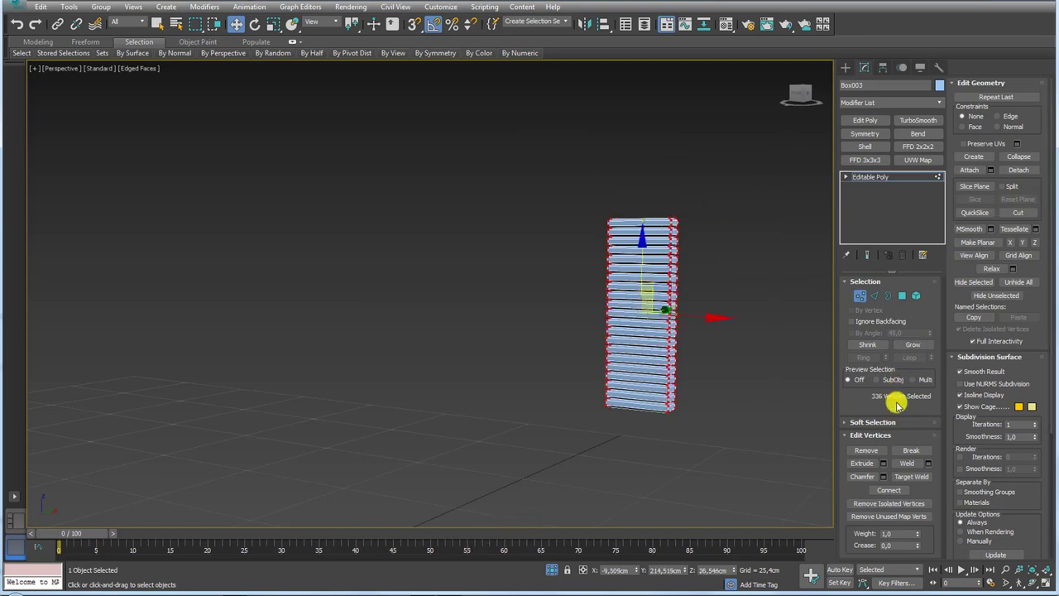
{"action": "left_click", "coordinate": [867, 178]}
Reapply TurboSmooth and drop to the Editable Poly level beneath it.
{"action": "mouse_move", "coordinate": [751, 258]}
{"action": "middle_mouse_down", "text": "alt"}
{"action": "mouse_move", "coordinate": [697, 353]}
{"action": "mouse_move", "coordinate": [719, 314]}
{"action": "middle_mouse_up", "text": "alt"}
{"action": "left_click", "coordinate": [914, 123]}
{"action": "mouse_move", "coordinate": [716, 255]}
{"action": "middle_mouse_down", "text": "alt"}
{"action": "mouse_move", "coordinate": [625, 258]}
{"action": "mouse_move", "coordinate": [612, 196]}
{"action": "middle_mouse_up", "text": "alt"}
{"action": "scroll", "coordinate": [595, 203], "scroll_direction": "up", "scroll_amount": 5}
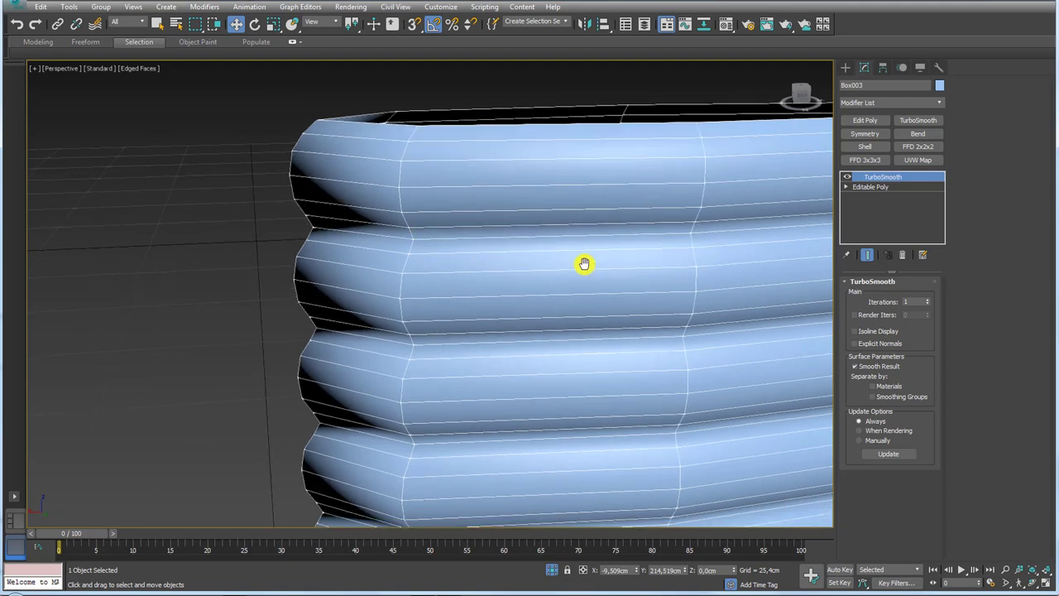
{"action": "scroll", "coordinate": [584, 265], "scroll_direction": "down", "scroll_amount": 6}
{"action": "left_click", "coordinate": [870, 186]}
{"action": "mouse_move", "coordinate": [733, 257]}
{"action": "middle_mouse_down", "text": "alt"}
{"action": "mouse_move", "coordinate": [714, 278]}
{"action": "mouse_move", "coordinate": [670, 221]}
{"action": "middle_mouse_up", "text": "alt"}
Ring-select from the top rim edge and Connect with 2 segments, Pinch 33.
{"action": "left_click", "coordinate": [874, 295]}
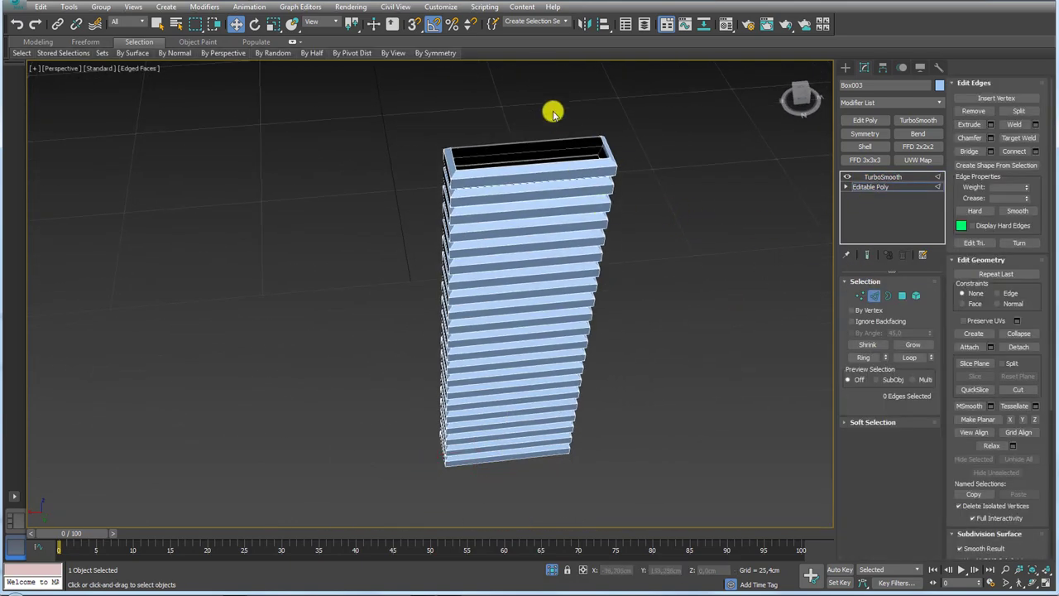
{"action": "double_click", "coordinate": [535, 184]}
{"action": "left_click", "coordinate": [862, 357]}
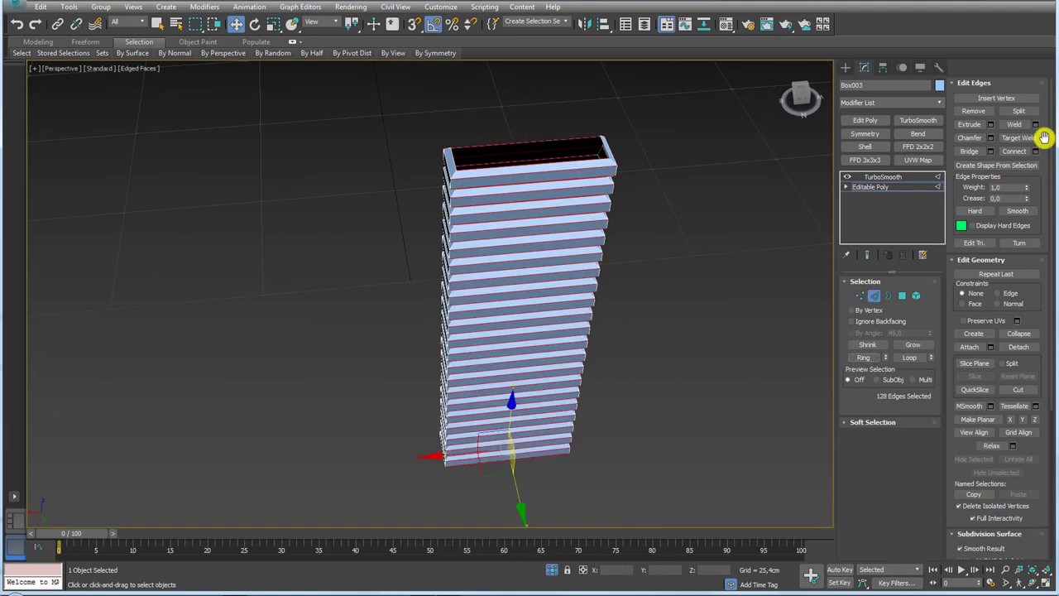
{"action": "left_click", "coordinate": [1035, 151]}
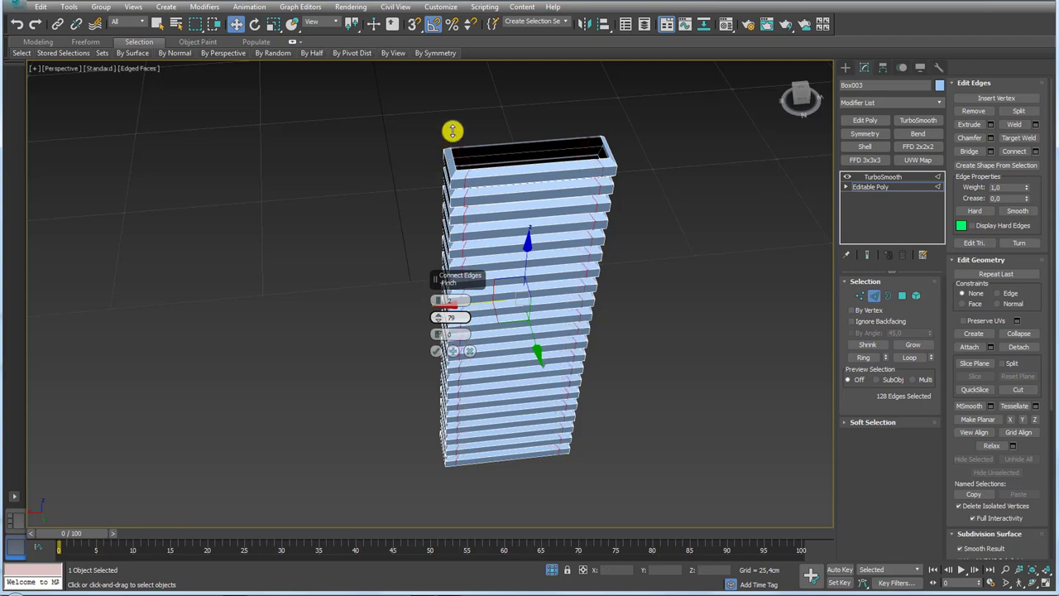
{"action": "left_click_drag", "start_coordinate": [438, 321], "coordinate": [454, 149]}
{"action": "left_click", "coordinate": [436, 350]}
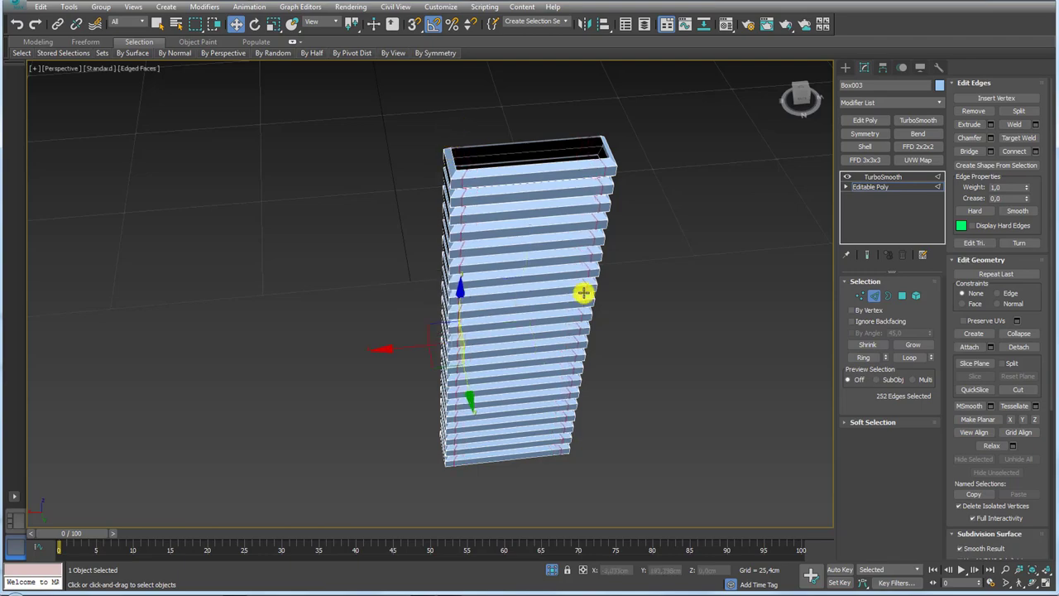
Preview the TurboSmooth result, then return to Edge level with Scale active.
{"action": "left_click", "coordinate": [888, 189]}
{"action": "left_click", "coordinate": [882, 176]}
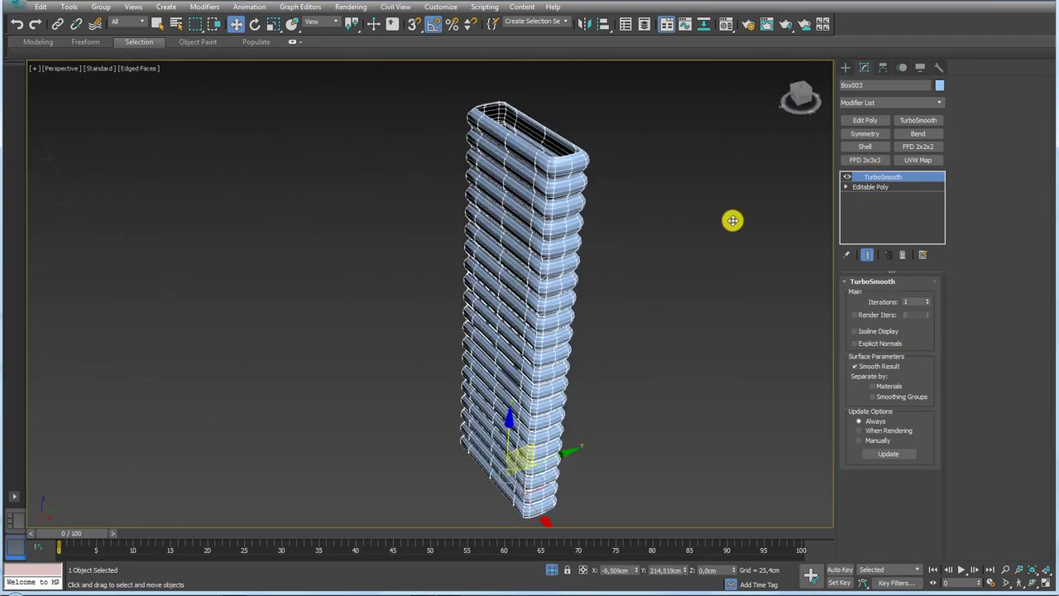
{"action": "middle_click_drag", "start_coordinate": [732, 220], "coordinate": [802, 227], "text": "alt"}
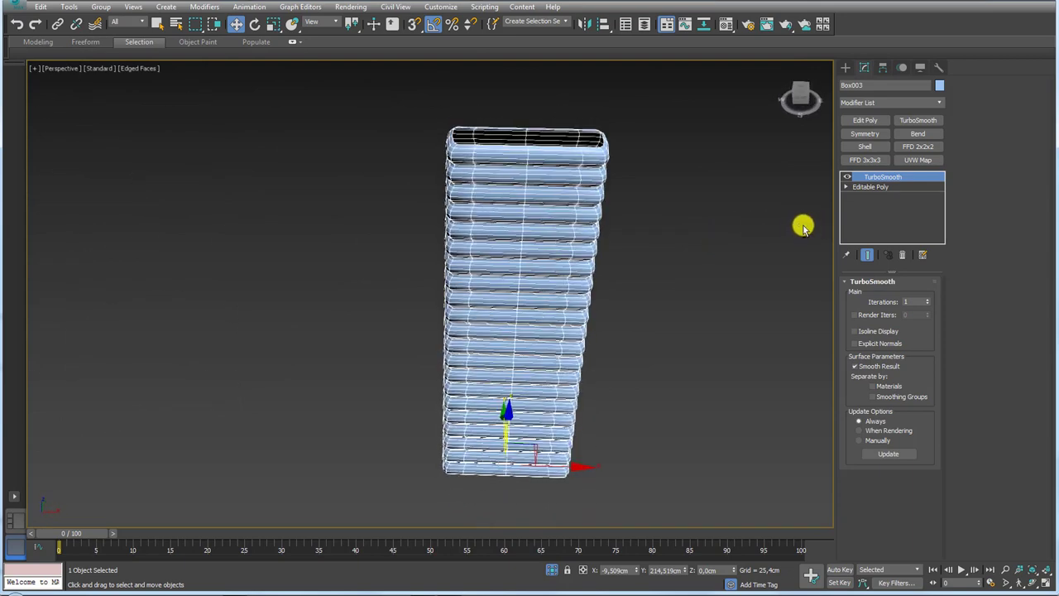
{"action": "left_click", "coordinate": [847, 188]}
{"action": "left_click", "coordinate": [866, 207]}
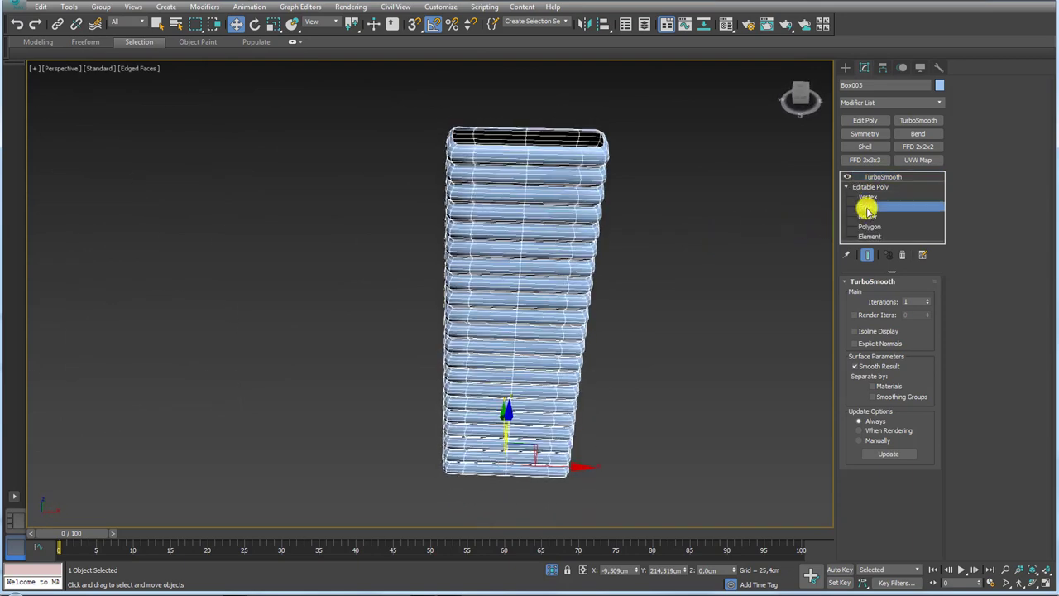
{"action": "key", "text": "e"}
{"action": "key", "text": "r"}
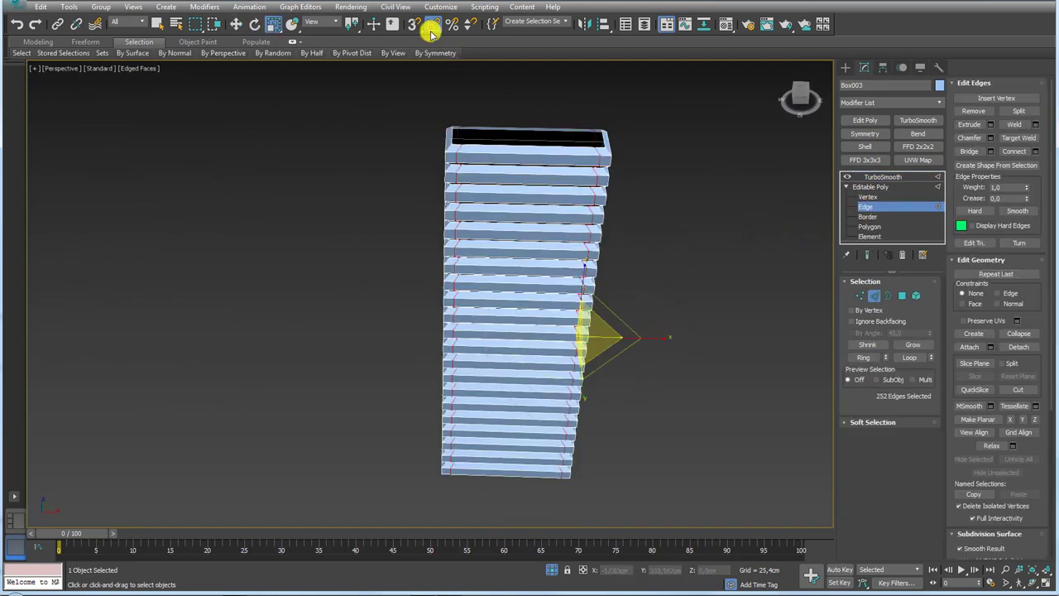
Scale the new edges to 70% on X around the selection centre, Show End Result on.
{"action": "left_click_drag", "start_coordinate": [352, 30], "coordinate": [352, 76]}
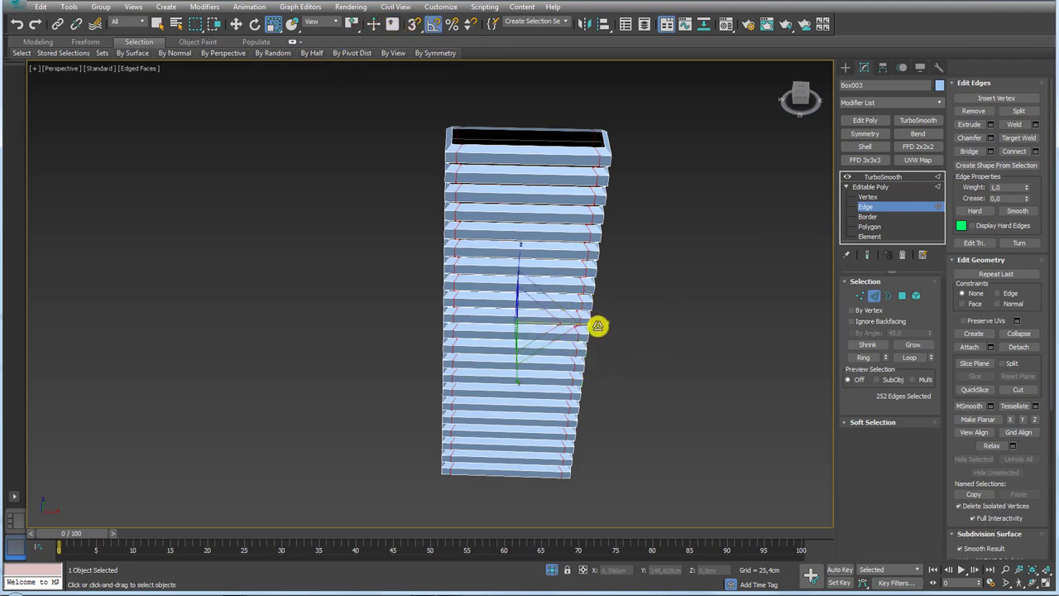
{"action": "left_click", "coordinate": [867, 255]}
{"action": "left_click_drag", "start_coordinate": [594, 325], "coordinate": [579, 323]}
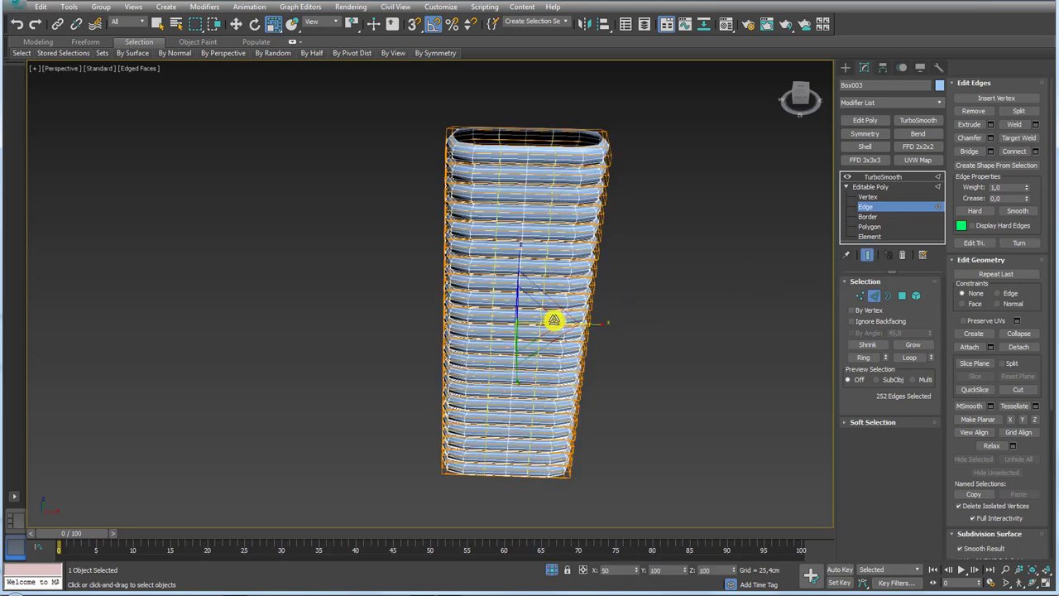
{"action": "mouse_move", "coordinate": [579, 322]}
{"action": "middle_mouse_down", "text": "alt"}
{"action": "mouse_move", "coordinate": [565, 206]}
{"action": "mouse_move", "coordinate": [606, 242]}
{"action": "middle_mouse_up", "text": "alt"}
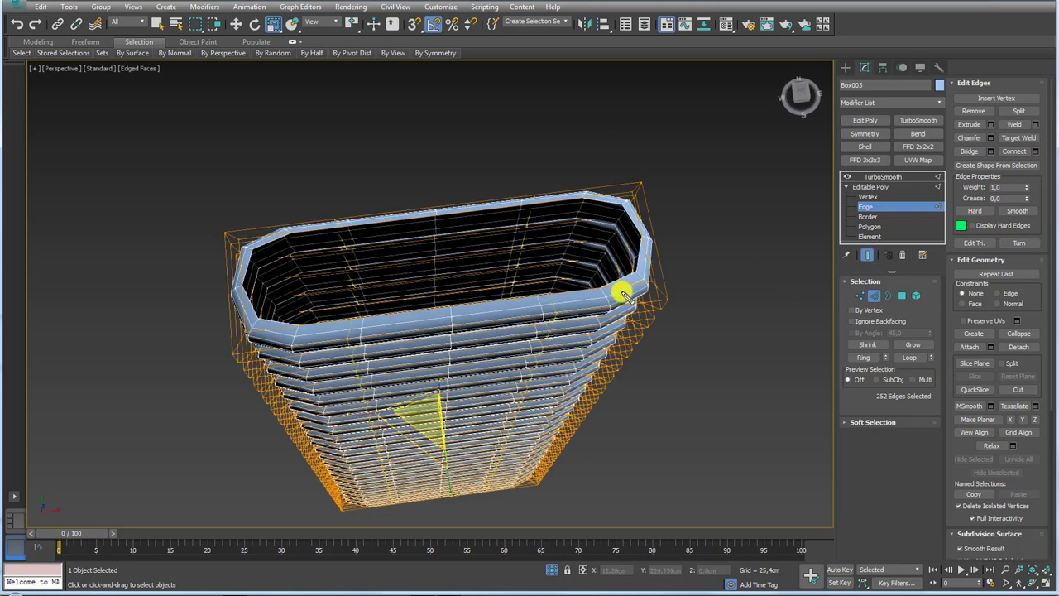
{"action": "scroll", "coordinate": [681, 296], "scroll_direction": "down", "scroll_amount": 5}
{"action": "middle_click_drag", "start_coordinate": [642, 272], "coordinate": [742, 264], "text": "alt"}
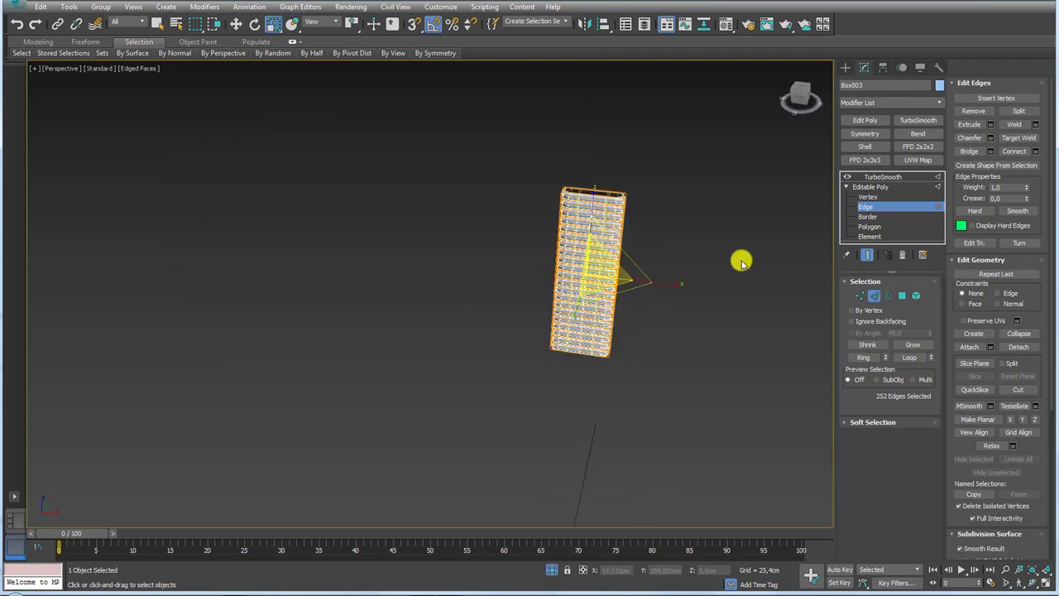
Step between TurboSmooth and the base Editable Poly, leaving the slats shown unsmoothed.
{"action": "left_click", "coordinate": [869, 187]}
{"action": "scroll", "coordinate": [735, 213], "scroll_direction": "up", "scroll_amount": 3}
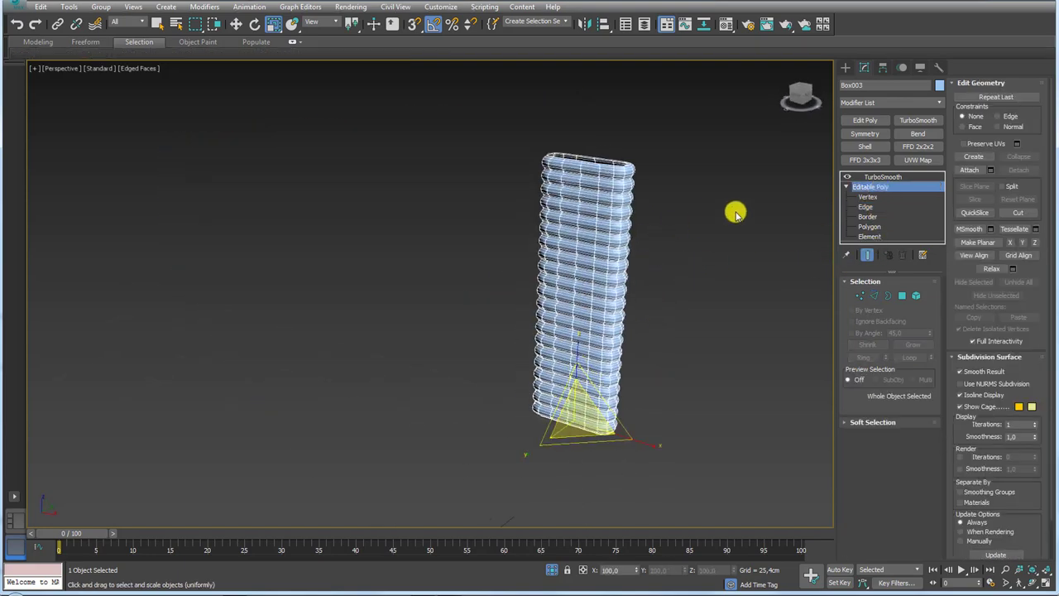
{"action": "left_click", "coordinate": [870, 178]}
{"action": "middle_click_drag", "start_coordinate": [774, 229], "coordinate": [642, 238], "text": "alt"}
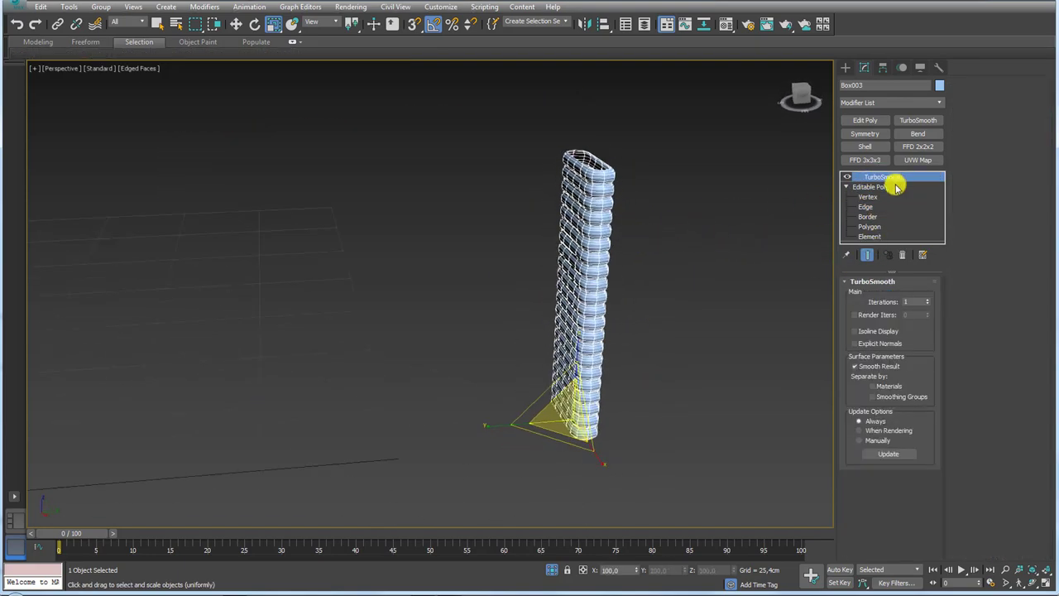
{"action": "left_click", "coordinate": [848, 187]}
{"action": "middle_click_drag", "start_coordinate": [606, 151], "coordinate": [609, 179], "text": "alt"}
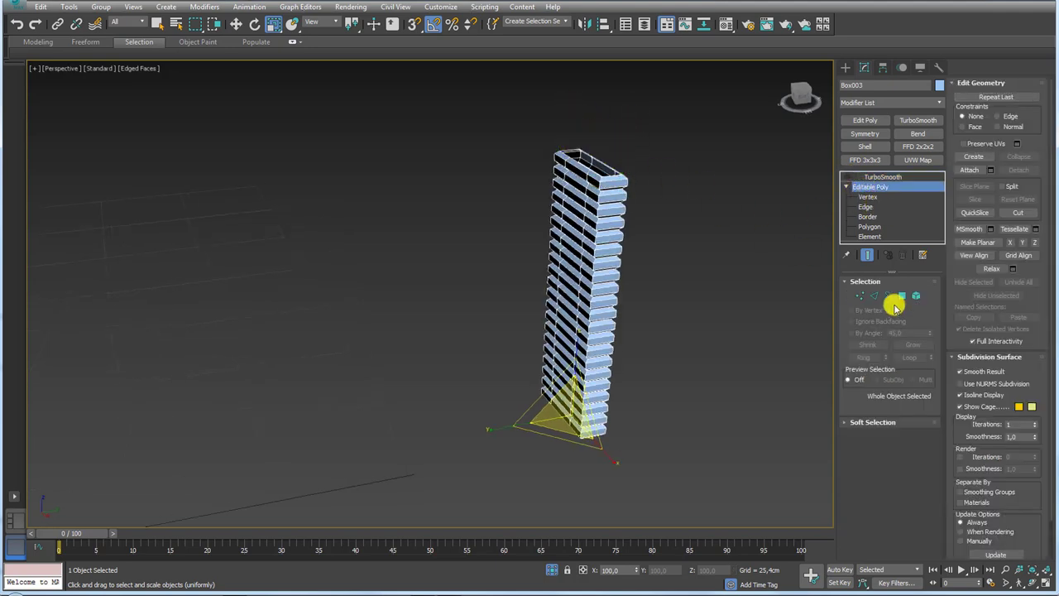
Select the post's top border and move it upward.
{"action": "left_click", "coordinate": [890, 296]}
{"action": "left_click", "coordinate": [643, 190]}
{"action": "scroll", "coordinate": [607, 201], "scroll_direction": "up", "scroll_amount": 3}
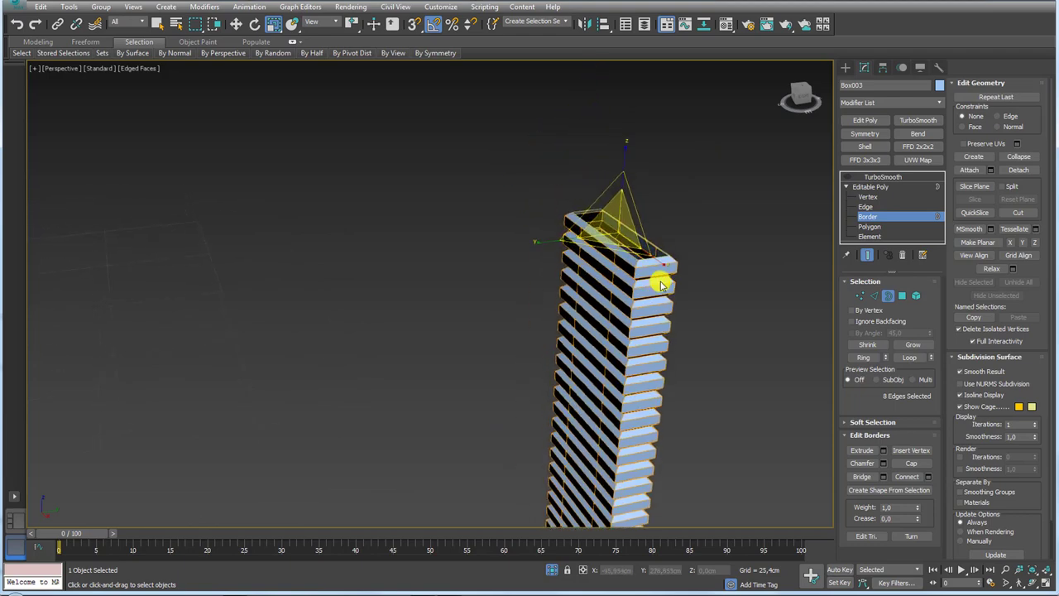
{"action": "scroll", "coordinate": [662, 279], "scroll_direction": "up", "scroll_amount": 2}
{"action": "left_click", "coordinate": [867, 255]}
{"action": "mouse_move", "coordinate": [704, 251]}
{"action": "middle_mouse_down", "text": "alt"}
{"action": "mouse_move", "coordinate": [693, 256]}
{"action": "mouse_move", "coordinate": [603, 165]}
{"action": "middle_mouse_up", "text": "alt"}
{"action": "key", "text": "w"}
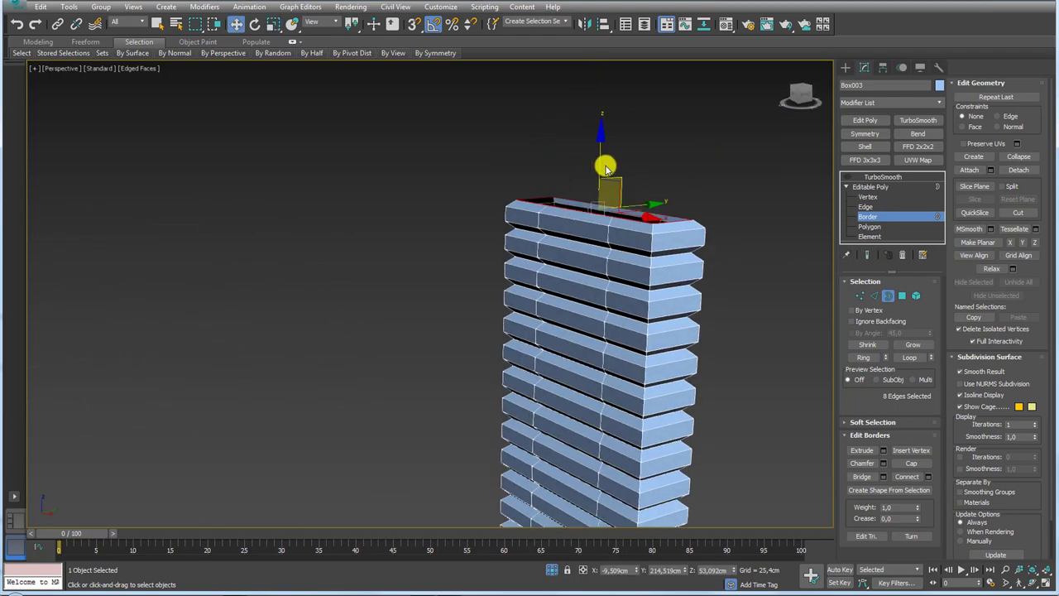
{"action": "left_click_drag", "start_coordinate": [600, 158], "coordinate": [607, 113]}
Select the bottom border and drag it down to lengthen the post.
{"action": "scroll", "coordinate": [692, 343], "scroll_direction": "down", "scroll_amount": 5}
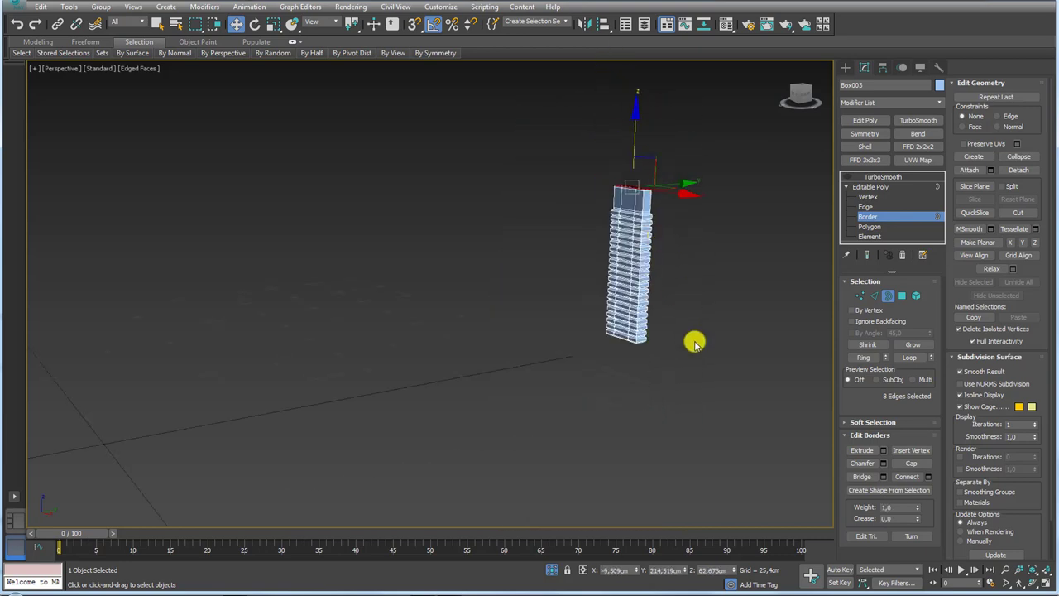
{"action": "middle_click_drag", "start_coordinate": [692, 342], "coordinate": [648, 248], "text": "alt"}
{"action": "left_click", "coordinate": [648, 248]}
{"action": "scroll", "coordinate": [637, 236], "scroll_direction": "up", "scroll_amount": 3}
{"action": "scroll", "coordinate": [620, 230], "scroll_direction": "up", "scroll_amount": 3}
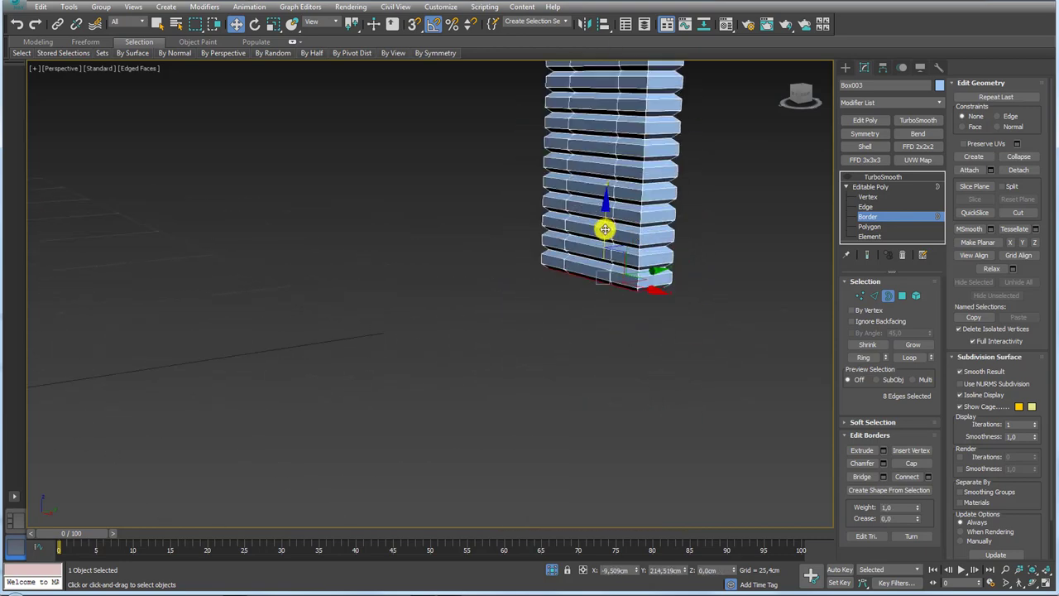
{"action": "left_click_drag", "start_coordinate": [605, 229], "coordinate": [601, 263]}
{"action": "middle_click_drag", "start_coordinate": [604, 251], "coordinate": [747, 303], "text": "alt"}
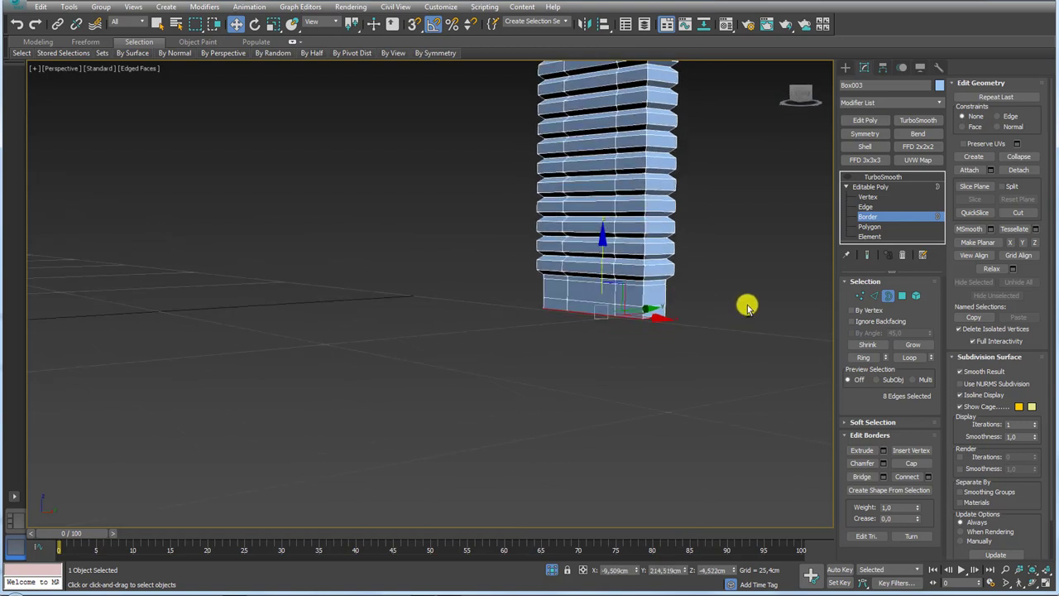
Grow the bottom border, pull the lower section taller, and view it with TurboSmooth.
{"action": "left_click", "coordinate": [908, 345]}
{"action": "mouse_move", "coordinate": [604, 256]}
{"action": "left_mouse_down"}
{"action": "mouse_move", "coordinate": [598, 372]}
{"action": "mouse_move", "coordinate": [599, 353]}
{"action": "left_mouse_up"}
{"action": "left_click", "coordinate": [869, 186]}
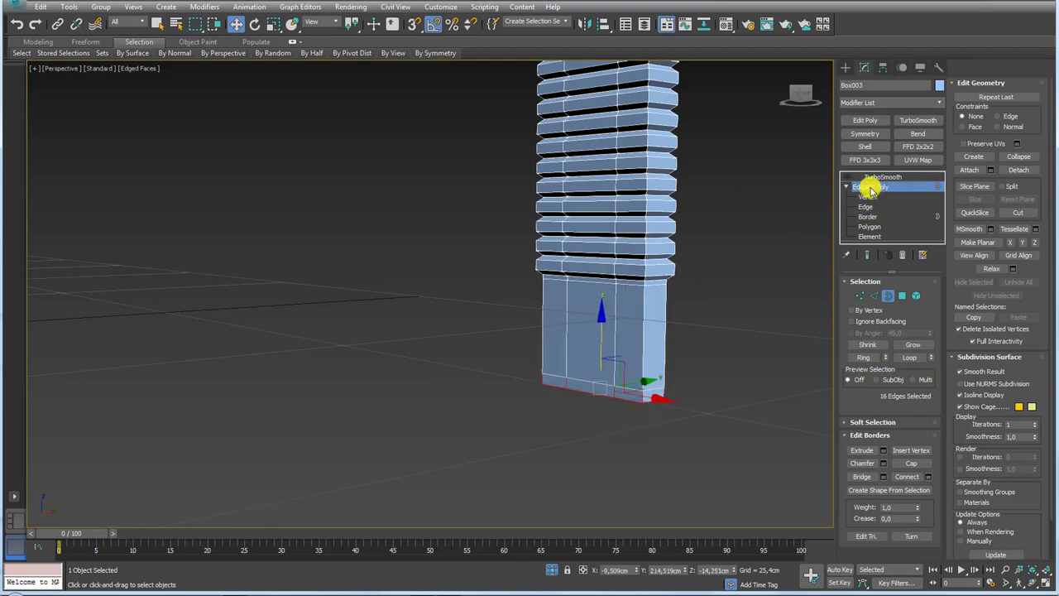
{"action": "left_click", "coordinate": [864, 177]}
{"action": "scroll", "coordinate": [579, 229], "scroll_direction": "down", "scroll_amount": 5}
{"action": "middle_click_drag", "start_coordinate": [579, 229], "coordinate": [621, 188], "text": "alt"}
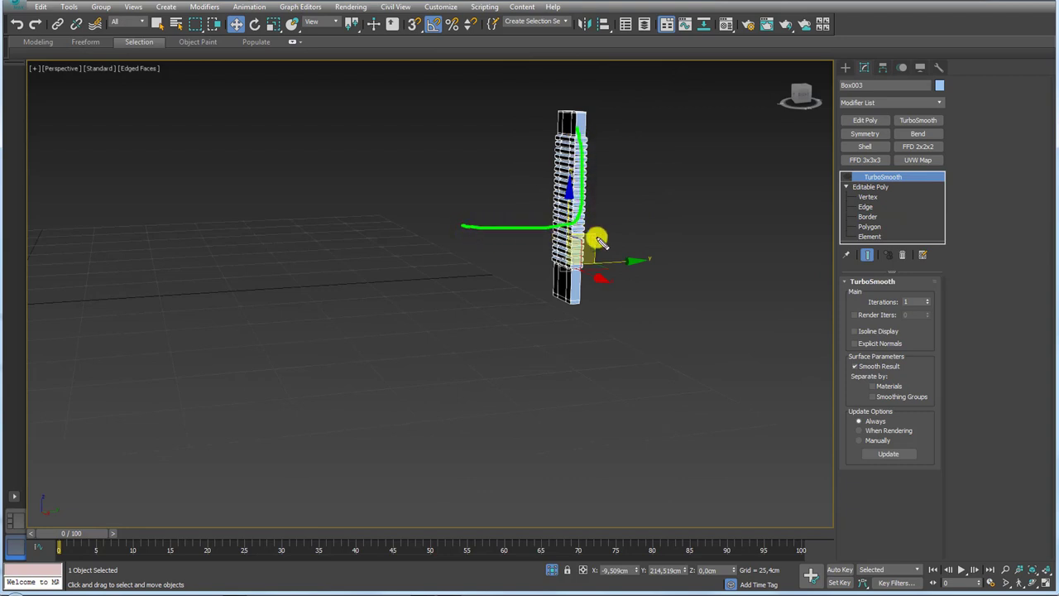
Delete TurboSmooth from the ribbed post and centre its pivot with Affect Pivot Only.
{"action": "mouse_move", "coordinate": [616, 248]}
{"action": "middle_mouse_down", "text": "alt"}
{"action": "mouse_move", "coordinate": [631, 303]}
{"action": "mouse_move", "coordinate": [695, 209]}
{"action": "middle_mouse_up", "text": "alt"}
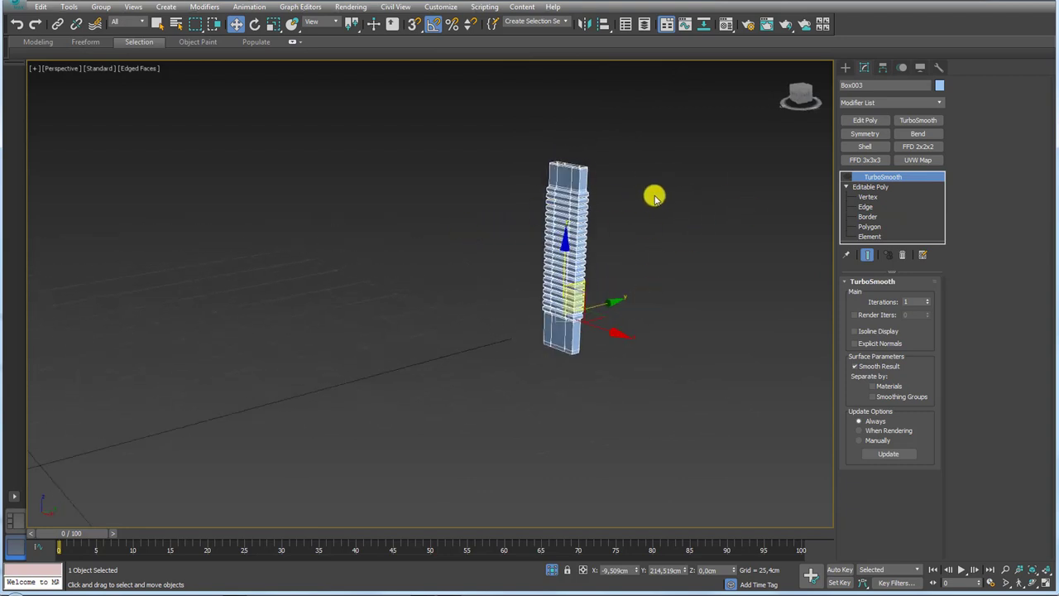
{"action": "left_click", "coordinate": [906, 258]}
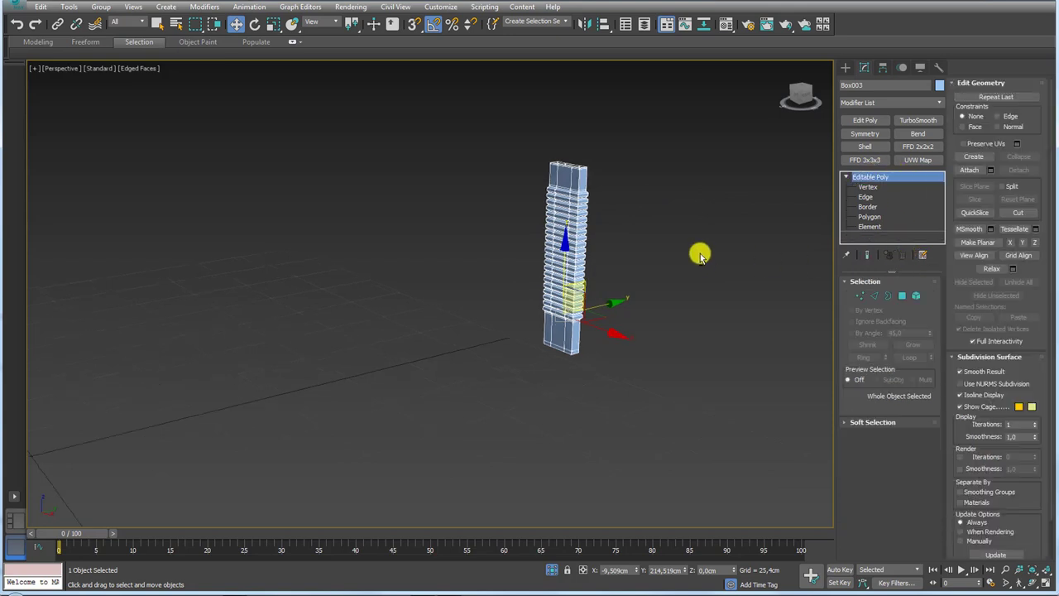
{"action": "left_click", "coordinate": [883, 67]}
{"action": "left_click", "coordinate": [889, 147]}
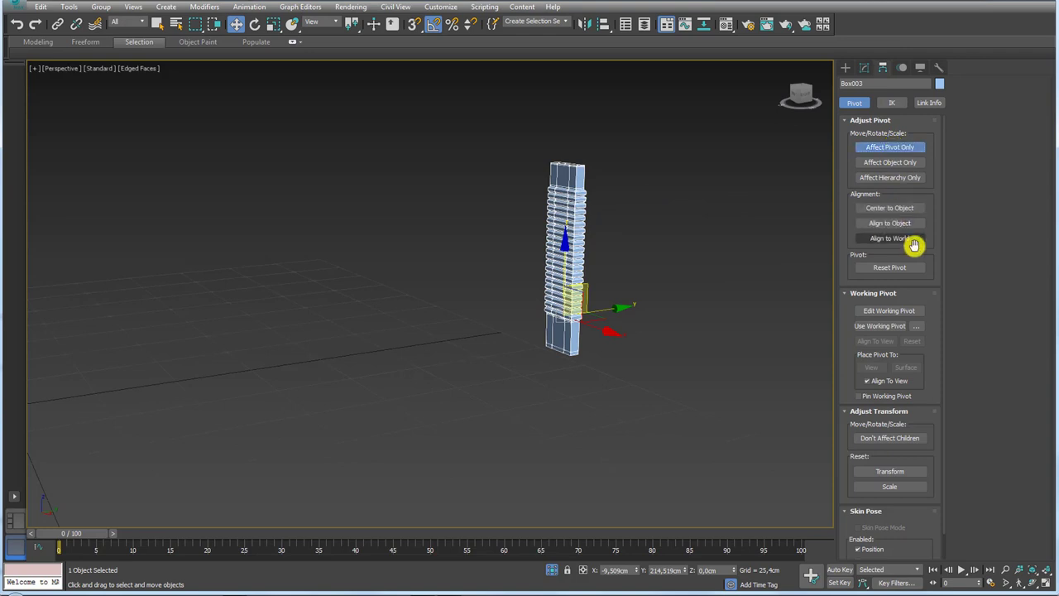
{"action": "left_click", "coordinate": [882, 208]}
{"action": "mouse_move", "coordinate": [704, 243]}
{"action": "middle_mouse_down", "text": "alt"}
{"action": "mouse_move", "coordinate": [718, 264]}
{"action": "mouse_move", "coordinate": [601, 262]}
{"action": "mouse_move", "coordinate": [688, 241]}
{"action": "middle_mouse_up", "text": "alt"}
{"action": "left_click", "coordinate": [887, 142]}
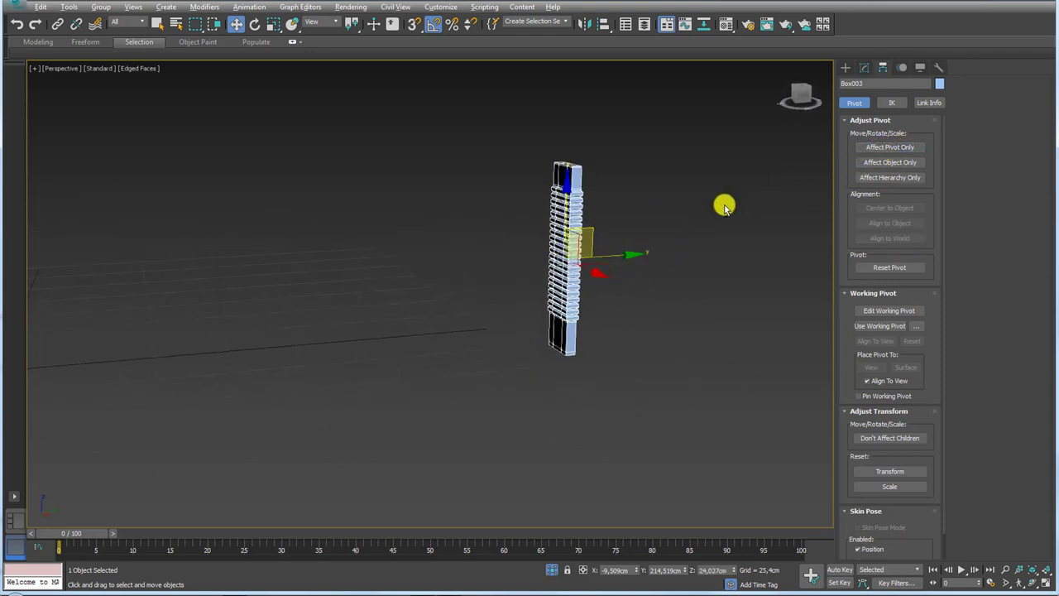
{"action": "middle_click_drag", "start_coordinate": [723, 203], "coordinate": [758, 201], "text": "alt"}
Add a Bend modifier to the post, bending it on the Z axis with Direction 90.
{"action": "left_click", "coordinate": [863, 68]}
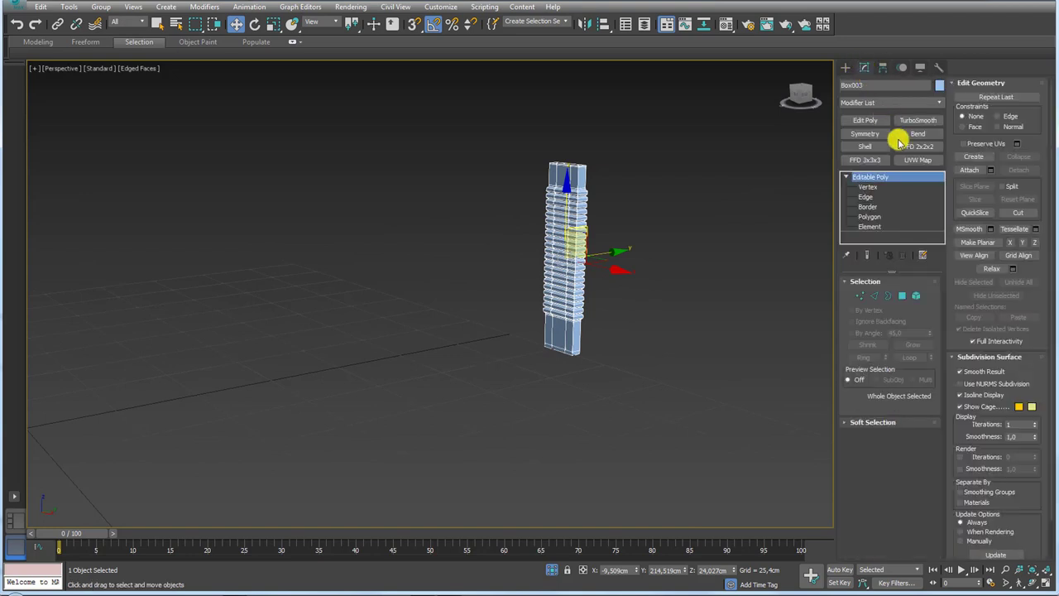
{"action": "left_click", "coordinate": [918, 133]}
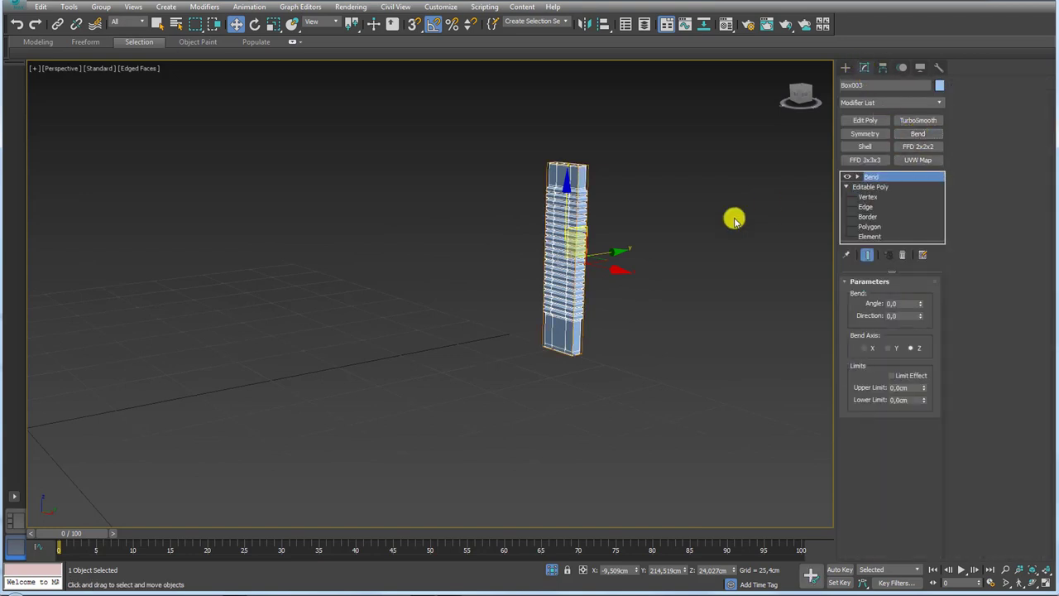
{"action": "middle_click_drag", "start_coordinate": [733, 217], "coordinate": [693, 248], "text": "alt"}
{"action": "left_click_drag", "start_coordinate": [921, 305], "coordinate": [905, 88]}
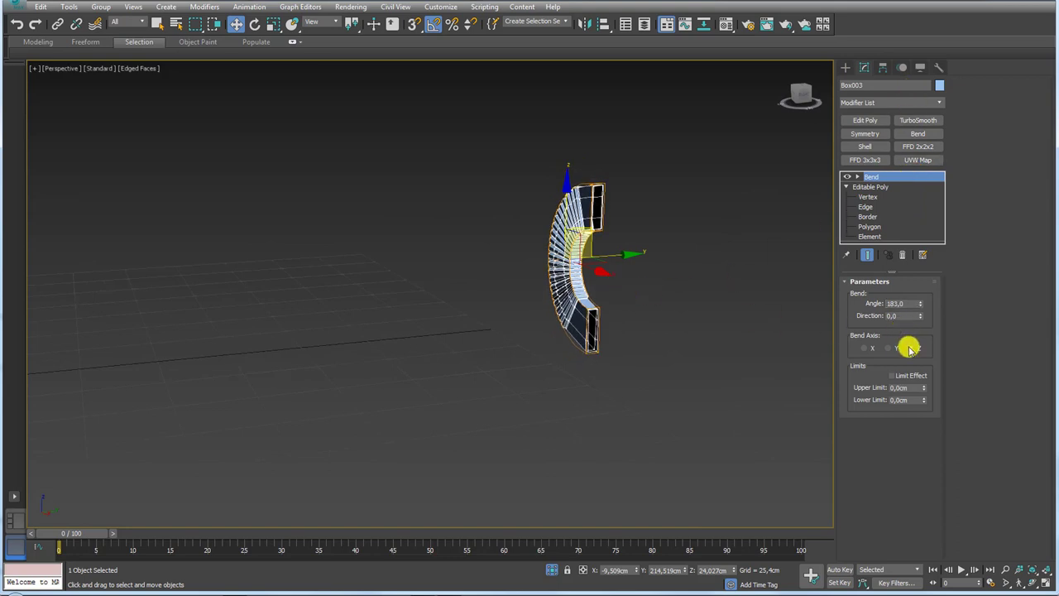
{"action": "double_click", "coordinate": [907, 315]}
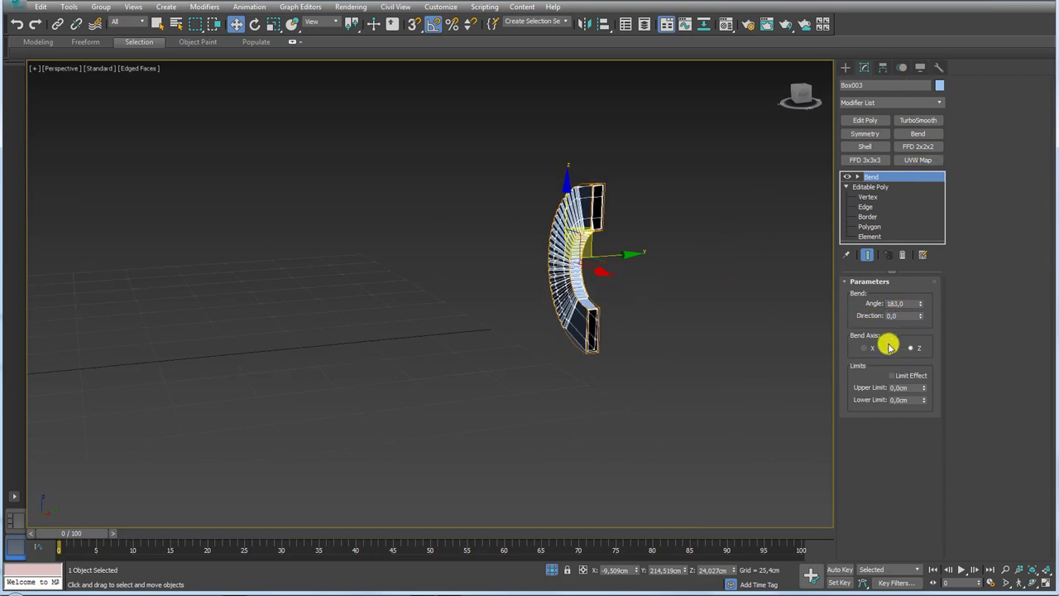
{"action": "left_click", "coordinate": [892, 348]}
{"action": "left_click", "coordinate": [867, 347]}
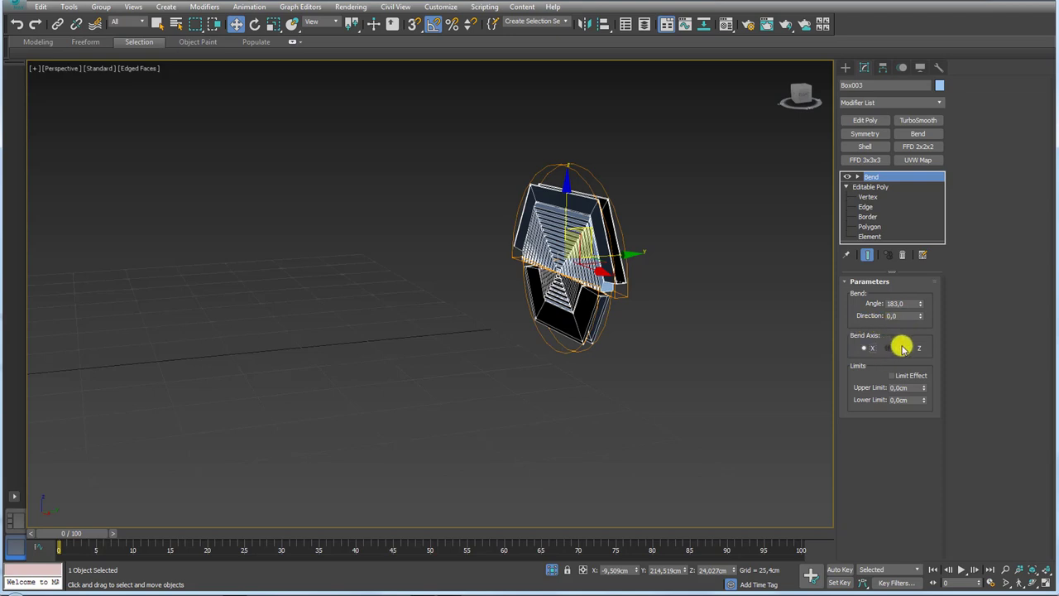
{"action": "left_click", "coordinate": [915, 347]}
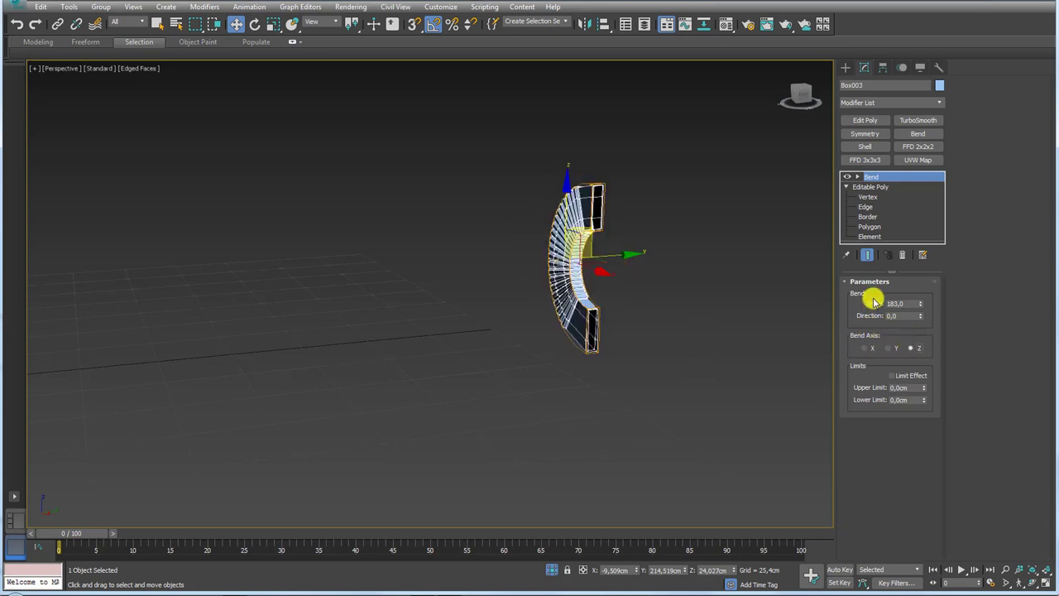
{"action": "double_click", "coordinate": [904, 315]}
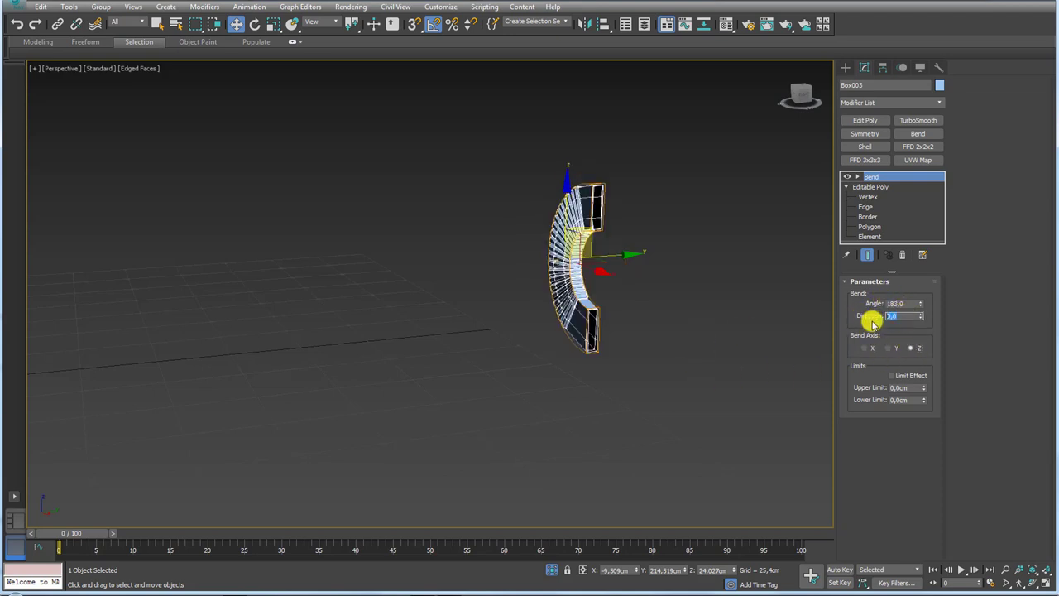
{"action": "type", "text": "90"}
{"action": "key", "text": "Return"}
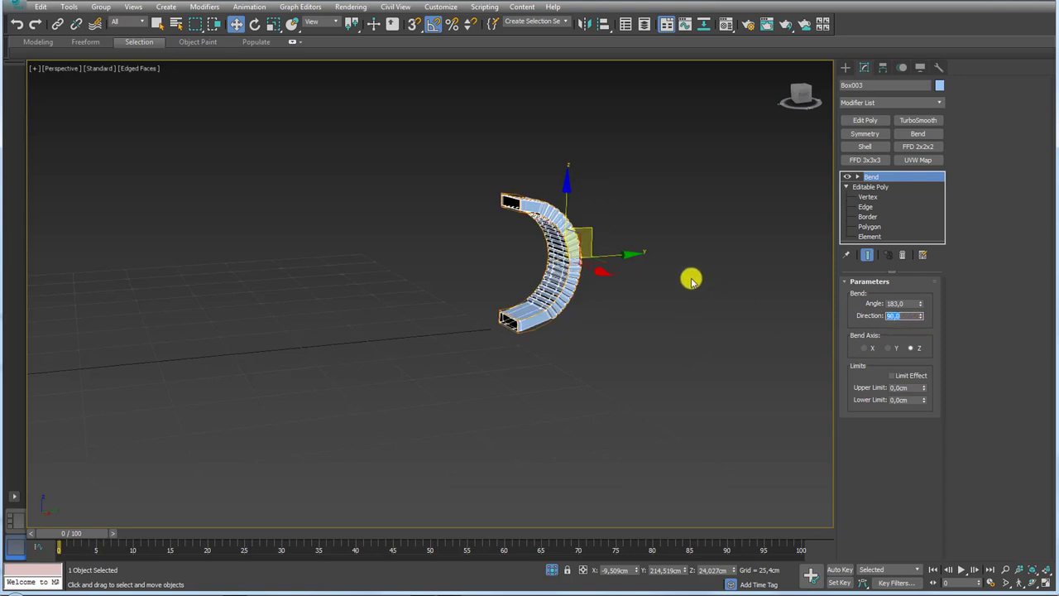
Limit the bend to the lower post: Upper Limit 0, Lower Limit -86.867 cm, Angle 245.5°.
{"action": "mouse_move", "coordinate": [691, 280]}
{"action": "middle_mouse_down", "text": "alt"}
{"action": "mouse_move", "coordinate": [551, 248]}
{"action": "mouse_move", "coordinate": [674, 244]}
{"action": "mouse_move", "coordinate": [648, 279]}
{"action": "mouse_move", "coordinate": [724, 296]}
{"action": "middle_mouse_up", "text": "alt"}
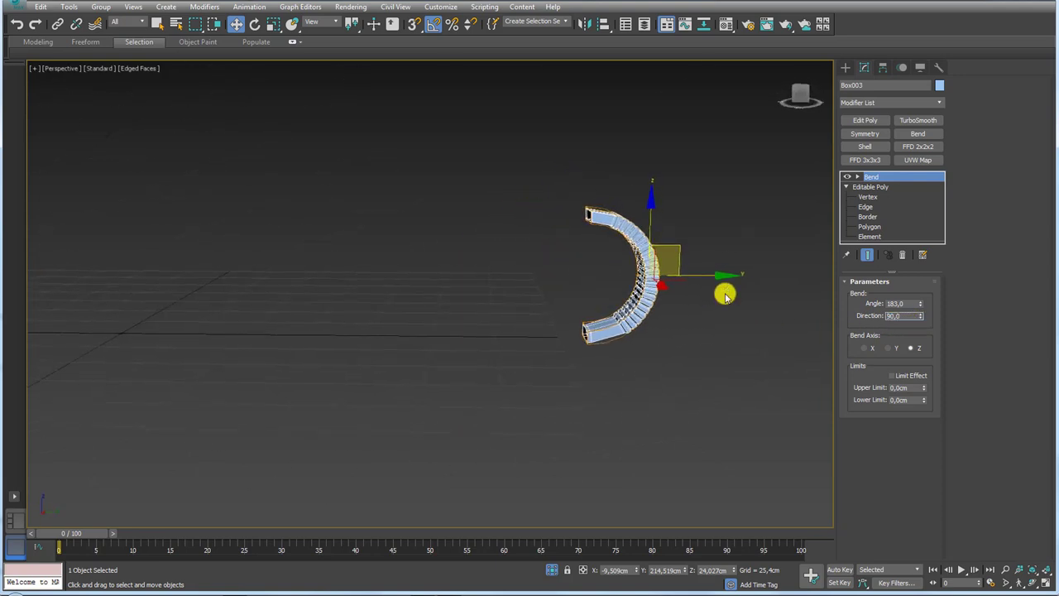
{"action": "scroll", "coordinate": [724, 296], "scroll_direction": "up", "scroll_amount": 3}
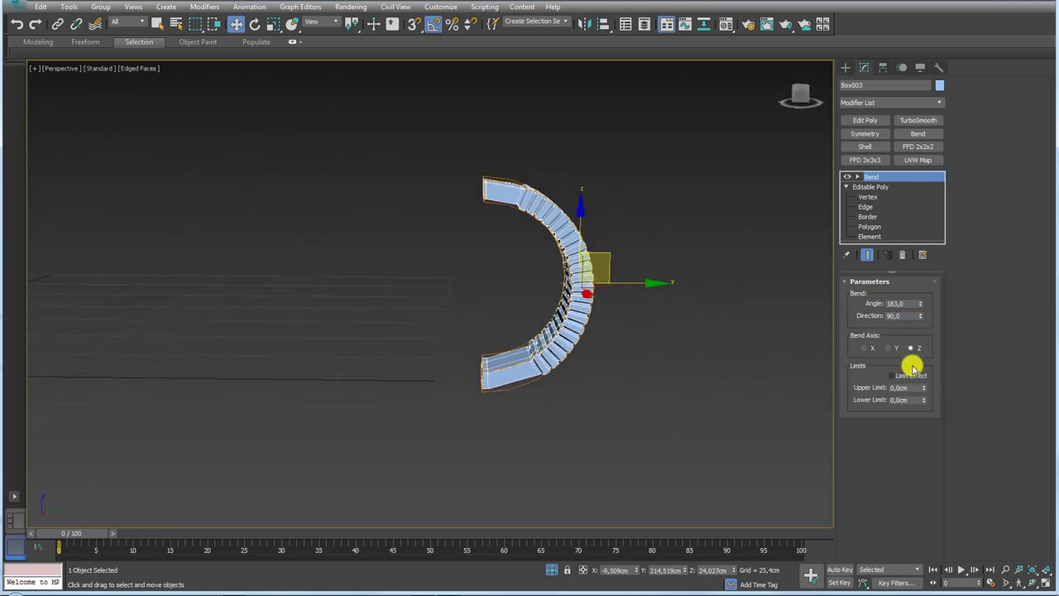
{"action": "left_click", "coordinate": [896, 376]}
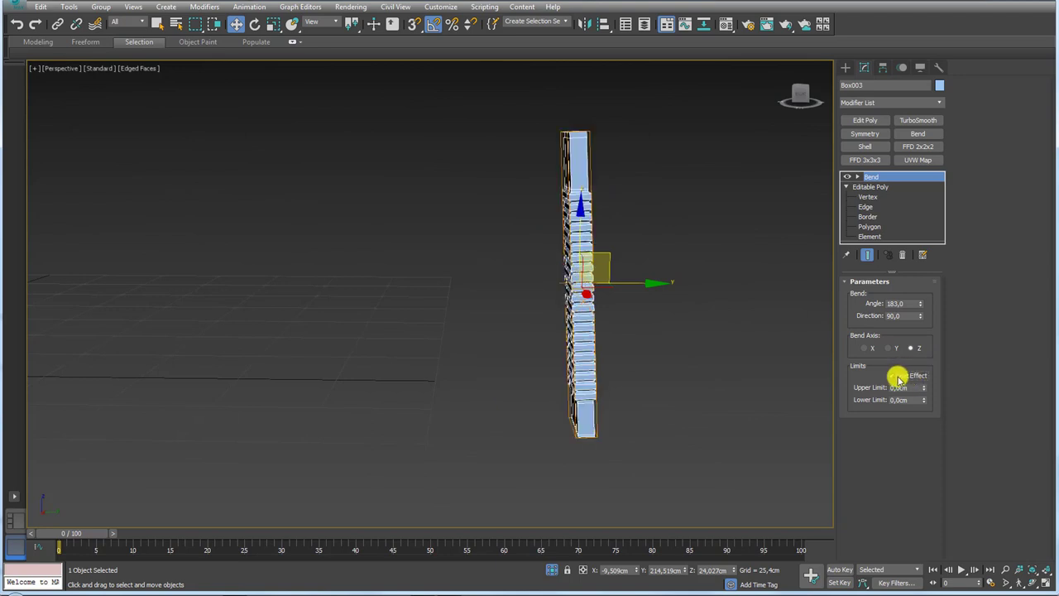
{"action": "mouse_move", "coordinate": [922, 391]}
{"action": "left_mouse_down"}
{"action": "mouse_move", "coordinate": [925, 256]}
{"action": "mouse_move", "coordinate": [901, 421]}
{"action": "mouse_move", "coordinate": [921, 370]}
{"action": "left_mouse_up"}
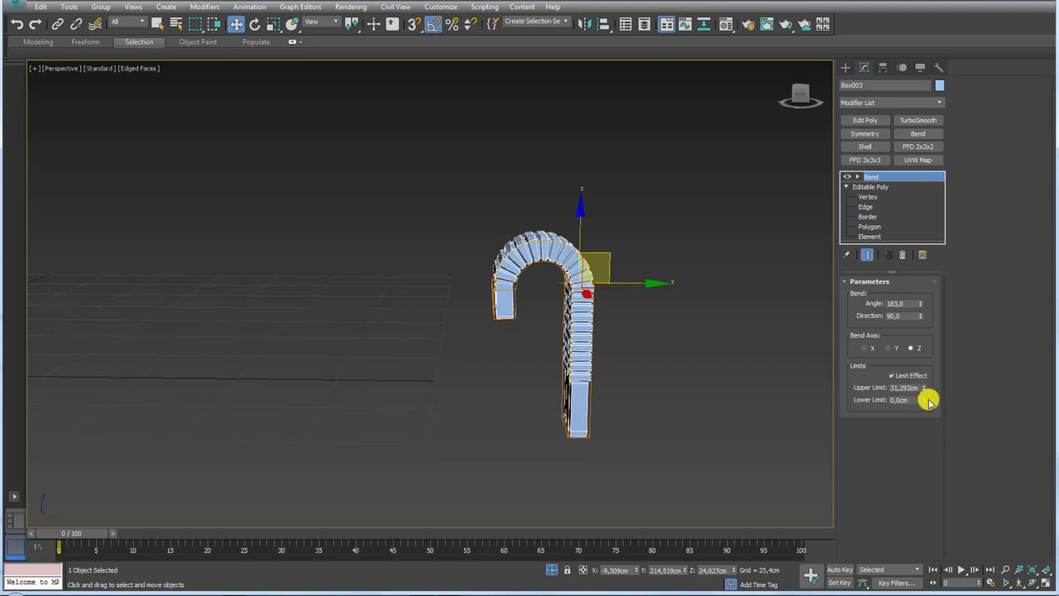
{"action": "mouse_move", "coordinate": [919, 325]}
{"action": "left_mouse_down"}
{"action": "mouse_move", "coordinate": [946, 288]}
{"action": "mouse_move", "coordinate": [926, 288]}
{"action": "left_mouse_up"}
{"action": "mouse_move", "coordinate": [923, 386]}
{"action": "left_mouse_down"}
{"action": "mouse_move", "coordinate": [924, 413]}
{"action": "mouse_move", "coordinate": [922, 309]}
{"action": "mouse_move", "coordinate": [927, 451]}
{"action": "left_mouse_up"}
{"action": "left_click_drag", "start_coordinate": [924, 400], "coordinate": [938, 525]}
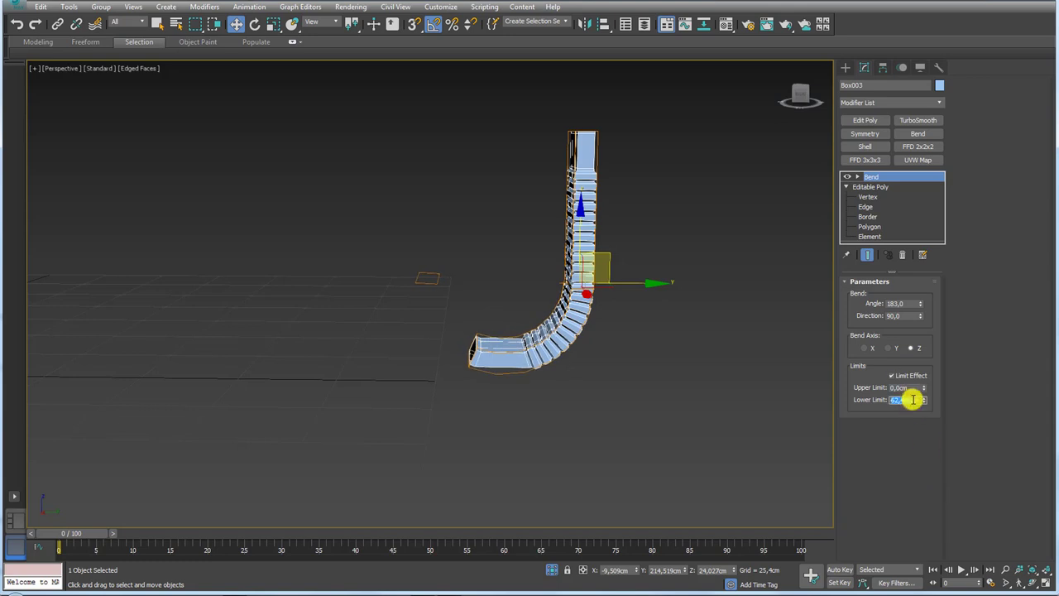
{"action": "left_click_drag", "start_coordinate": [911, 401], "coordinate": [913, 430]}
{"action": "middle_click_drag", "start_coordinate": [662, 331], "coordinate": [684, 339], "text": "alt"}
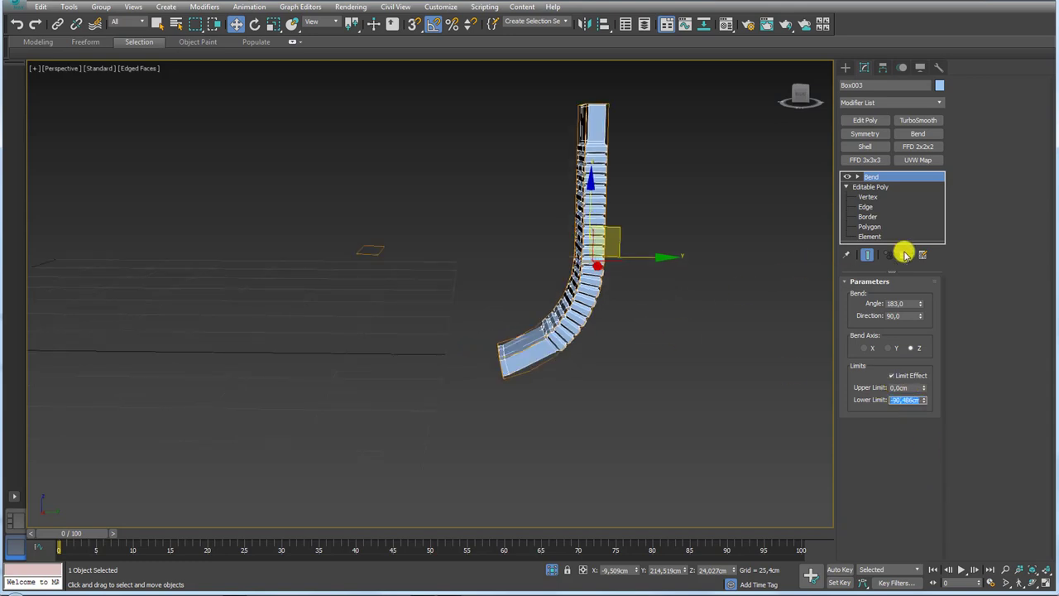
{"action": "mouse_move", "coordinate": [919, 303]}
{"action": "left_mouse_down"}
{"action": "mouse_move", "coordinate": [913, 237]}
{"action": "mouse_move", "coordinate": [911, 302]}
{"action": "left_mouse_up"}
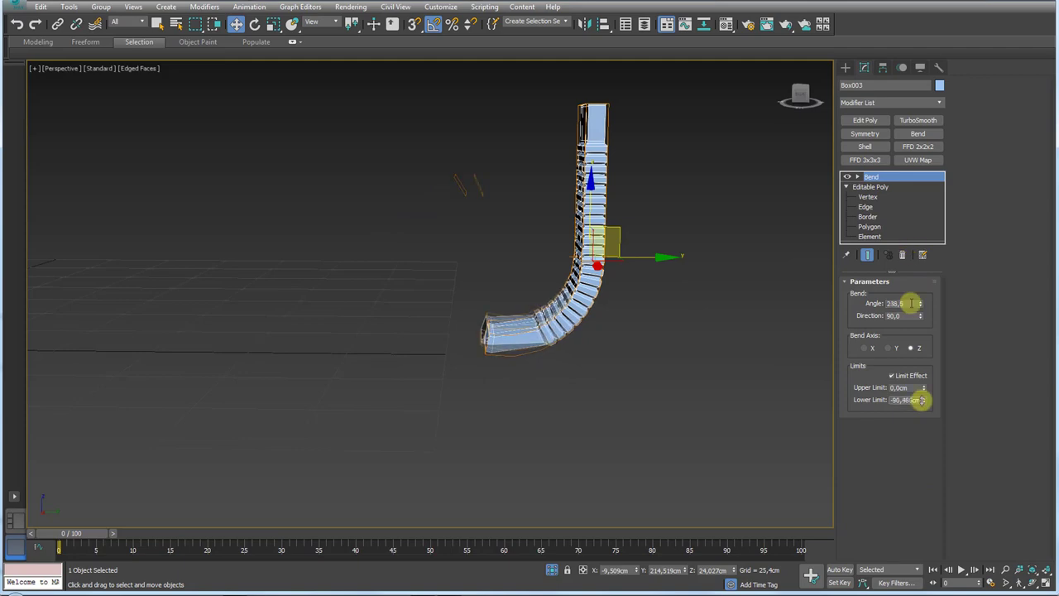
{"action": "mouse_move", "coordinate": [675, 267]}
{"action": "middle_mouse_down", "text": "alt"}
{"action": "mouse_move", "coordinate": [756, 295]}
{"action": "mouse_move", "coordinate": [662, 277]}
{"action": "mouse_move", "coordinate": [453, 186]}
{"action": "middle_mouse_up", "text": "alt"}
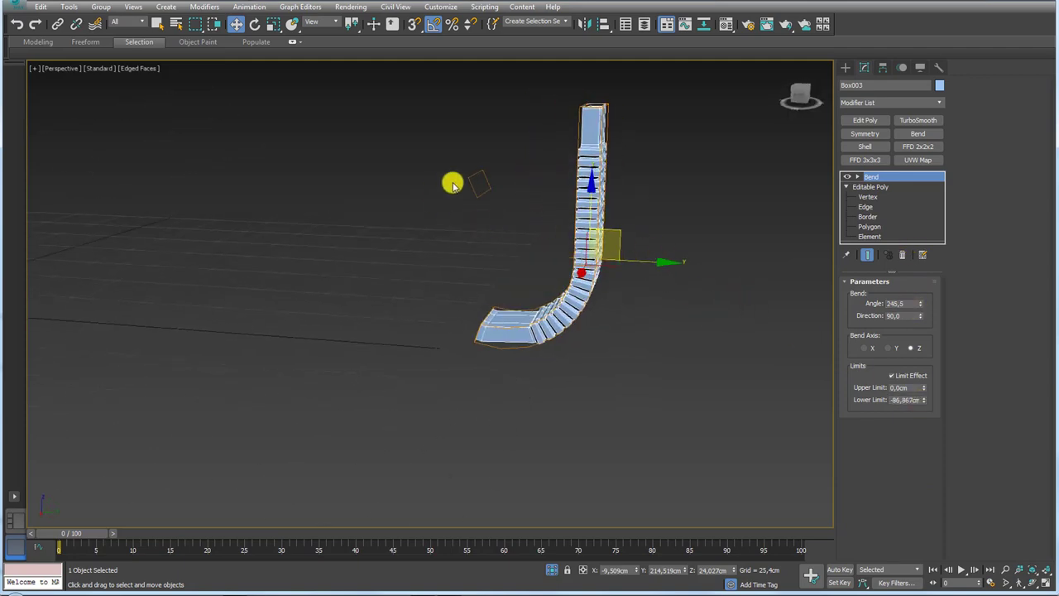
{"action": "middle_click_drag", "start_coordinate": [591, 245], "coordinate": [820, 215], "text": "alt"}
Move the Bend gizmo and raise the bend to 265° with Lower Limit -101.634 cm.
{"action": "left_click", "coordinate": [859, 177]}
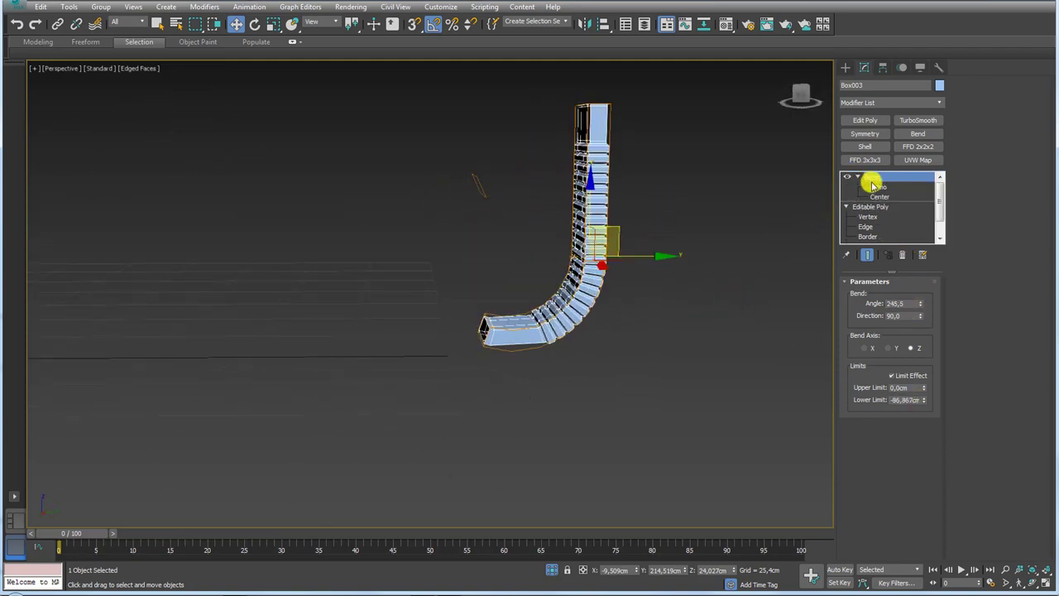
{"action": "left_click", "coordinate": [875, 186]}
{"action": "mouse_move", "coordinate": [617, 229]}
{"action": "left_mouse_down"}
{"action": "mouse_move", "coordinate": [600, 231]}
{"action": "mouse_move", "coordinate": [631, 172]}
{"action": "mouse_move", "coordinate": [629, 225]}
{"action": "mouse_move", "coordinate": [610, 260]}
{"action": "mouse_move", "coordinate": [704, 260]}
{"action": "mouse_move", "coordinate": [643, 248]}
{"action": "left_mouse_up"}
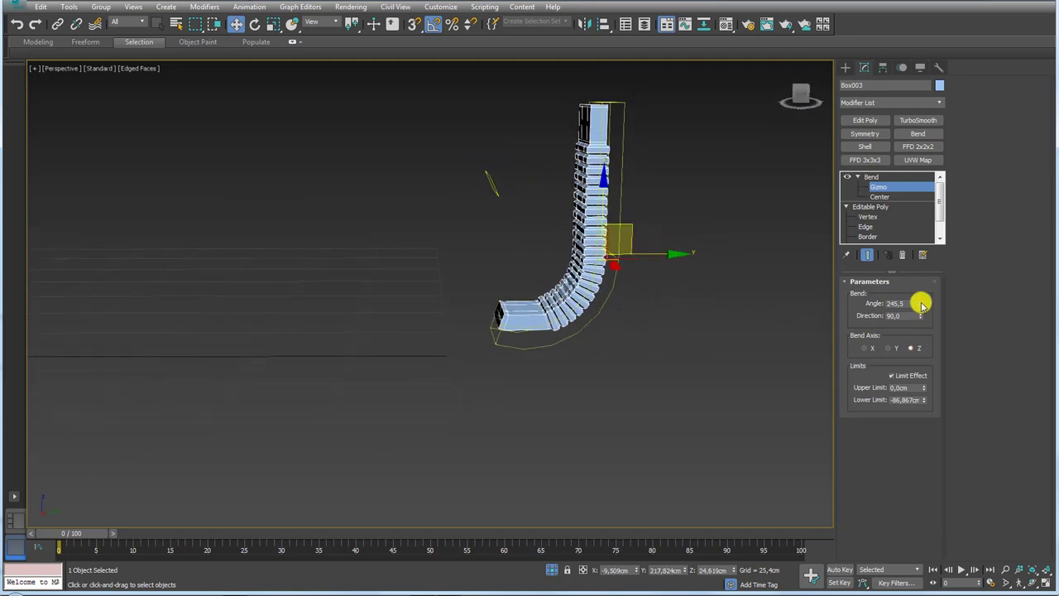
{"action": "left_click_drag", "start_coordinate": [921, 325], "coordinate": [920, 301]}
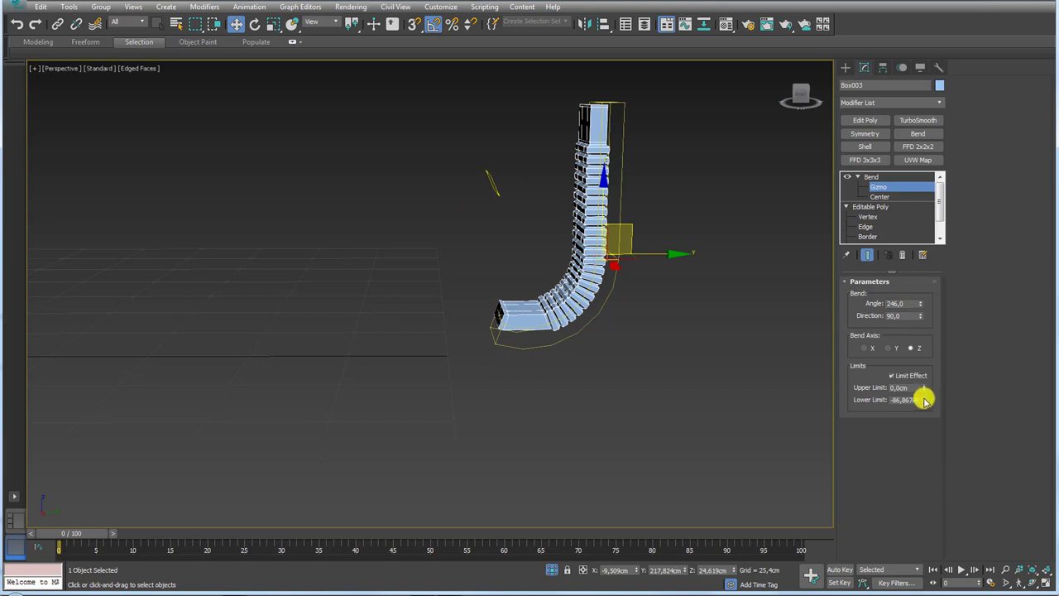
{"action": "left_click_drag", "start_coordinate": [924, 401], "coordinate": [924, 398]}
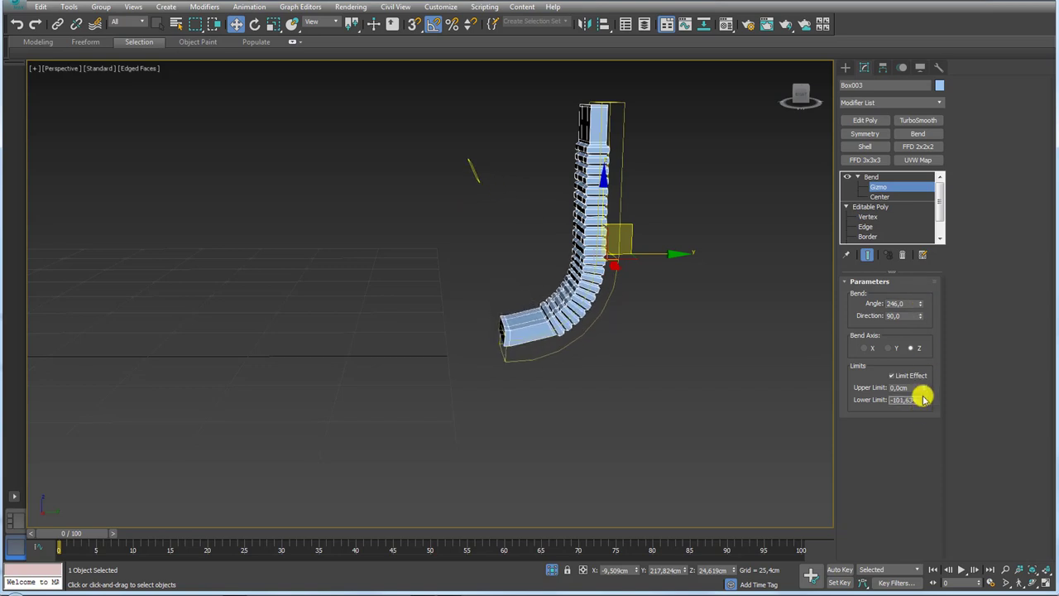
{"action": "left_click_drag", "start_coordinate": [921, 306], "coordinate": [909, 280]}
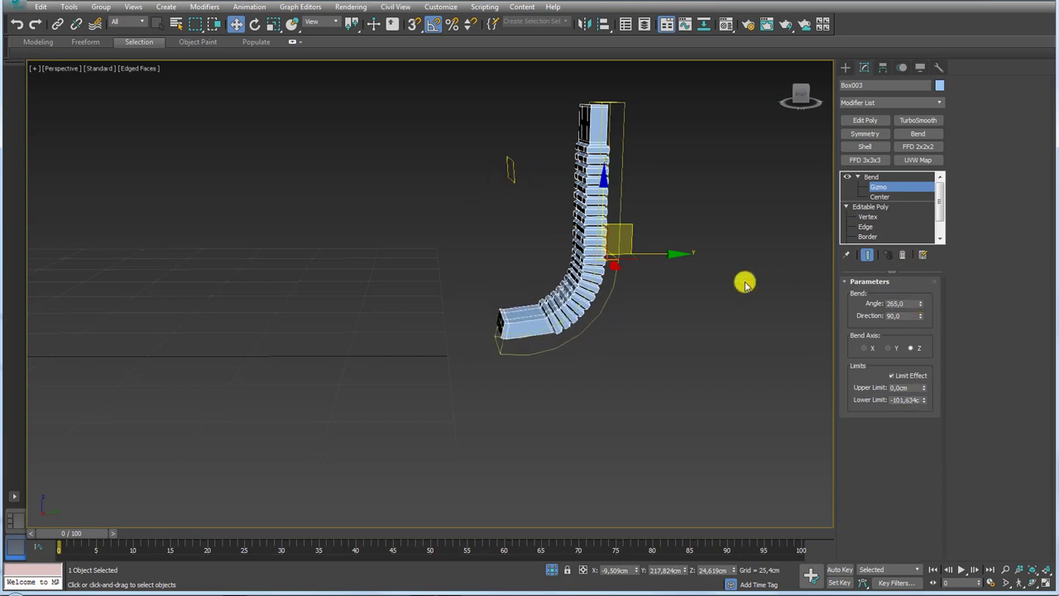
{"action": "mouse_move", "coordinate": [744, 284]}
{"action": "middle_mouse_down", "text": "alt"}
{"action": "mouse_move", "coordinate": [615, 259]}
{"action": "mouse_move", "coordinate": [749, 267]}
{"action": "mouse_move", "coordinate": [737, 336]}
{"action": "mouse_move", "coordinate": [697, 281]}
{"action": "mouse_move", "coordinate": [731, 288]}
{"action": "middle_mouse_up", "text": "alt"}
{"action": "left_click", "coordinate": [873, 176]}
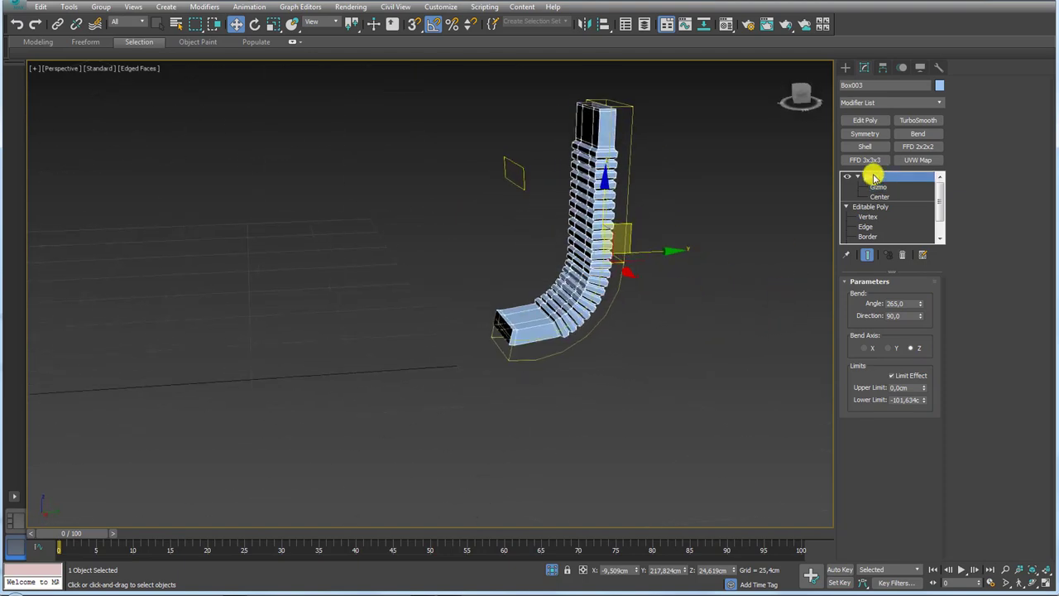
Add an Edit Poly above the Bend and raise the bent post to chair-back height.
{"action": "left_click", "coordinate": [866, 119]}
{"action": "mouse_move", "coordinate": [700, 194]}
{"action": "middle_mouse_down", "text": "alt"}
{"action": "mouse_move", "coordinate": [731, 225]}
{"action": "mouse_move", "coordinate": [604, 208]}
{"action": "middle_mouse_up", "text": "alt"}
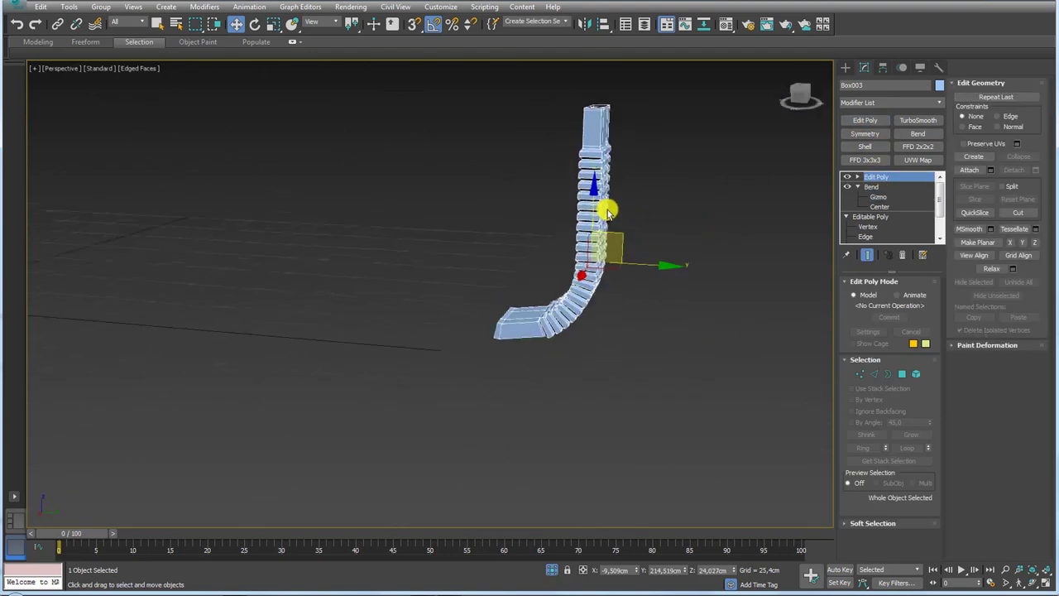
{"action": "mouse_move", "coordinate": [577, 321]}
{"action": "middle_mouse_down", "text": "alt"}
{"action": "mouse_move", "coordinate": [553, 239]}
{"action": "mouse_move", "coordinate": [554, 360]}
{"action": "middle_mouse_up", "text": "alt"}
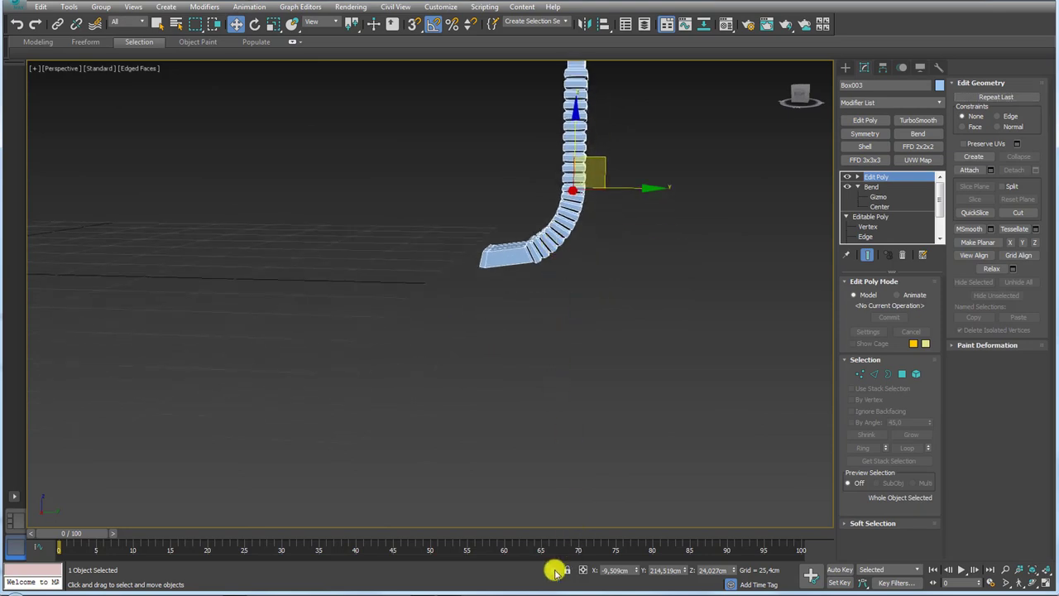
{"action": "mouse_move", "coordinate": [565, 523]}
{"action": "middle_mouse_down", "text": "alt"}
{"action": "mouse_move", "coordinate": [544, 350]}
{"action": "mouse_move", "coordinate": [530, 405]}
{"action": "middle_mouse_up", "text": "alt"}
{"action": "scroll", "coordinate": [567, 349], "scroll_direction": "down", "scroll_amount": 3}
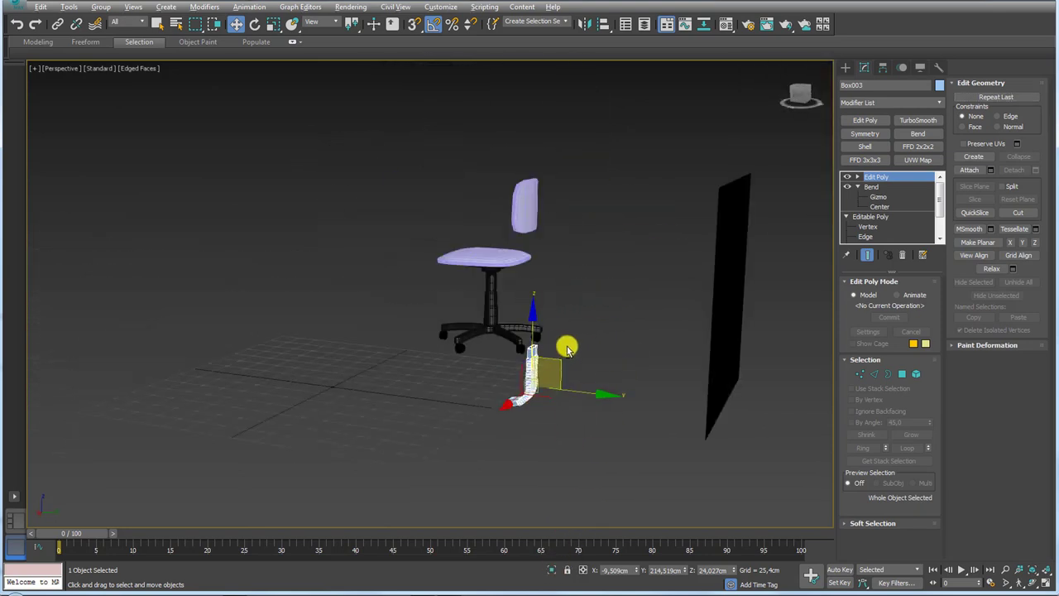
{"action": "left_click_drag", "start_coordinate": [567, 349], "coordinate": [563, 219]}
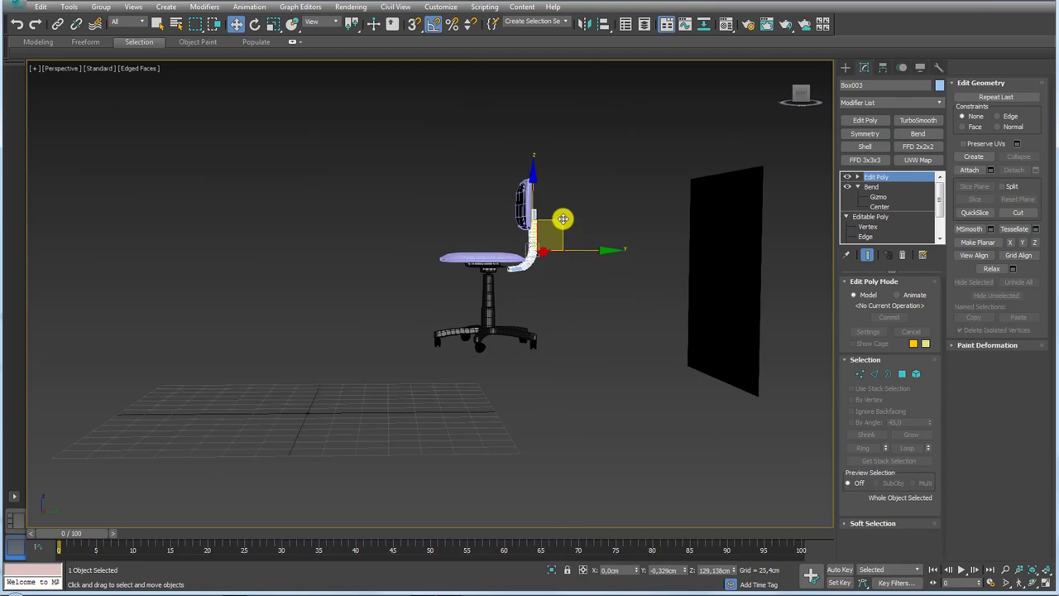
Scale the pipe down and lower it so its bottom end sticks out past the seat.
{"action": "scroll", "coordinate": [546, 248], "scroll_direction": "up", "scroll_amount": 5}
{"action": "mouse_move", "coordinate": [532, 276]}
{"action": "middle_mouse_down", "text": "alt"}
{"action": "mouse_move", "coordinate": [449, 273]}
{"action": "mouse_move", "coordinate": [511, 272]}
{"action": "middle_mouse_up", "text": "alt"}
{"action": "scroll", "coordinate": [537, 269], "scroll_direction": "up", "scroll_amount": 2}
{"action": "key", "text": "r"}
{"action": "mouse_move", "coordinate": [603, 123]}
{"action": "left_mouse_down"}
{"action": "mouse_move", "coordinate": [605, 150]}
{"action": "mouse_move", "coordinate": [610, 89]}
{"action": "mouse_move", "coordinate": [603, 117]}
{"action": "left_mouse_up"}
{"action": "key", "text": "w"}
{"action": "scroll", "coordinate": [559, 248], "scroll_direction": "up", "scroll_amount": 3}
{"action": "scroll", "coordinate": [538, 292], "scroll_direction": "up", "scroll_amount": 3}
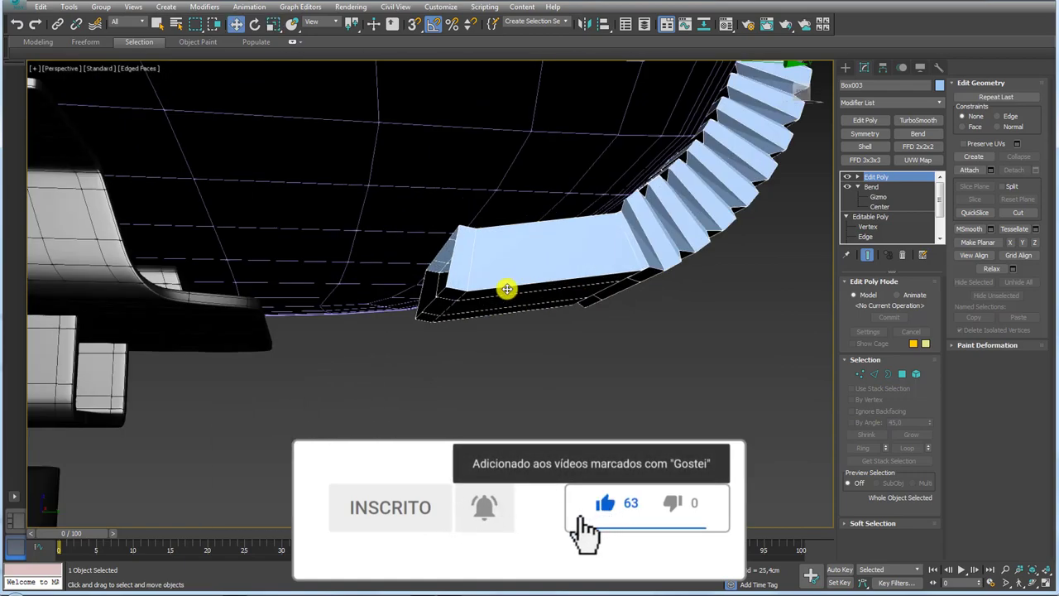
Select the border at the pipe's lower end and squash it flat.
{"action": "left_click", "coordinate": [884, 378]}
{"action": "left_click", "coordinate": [433, 267]}
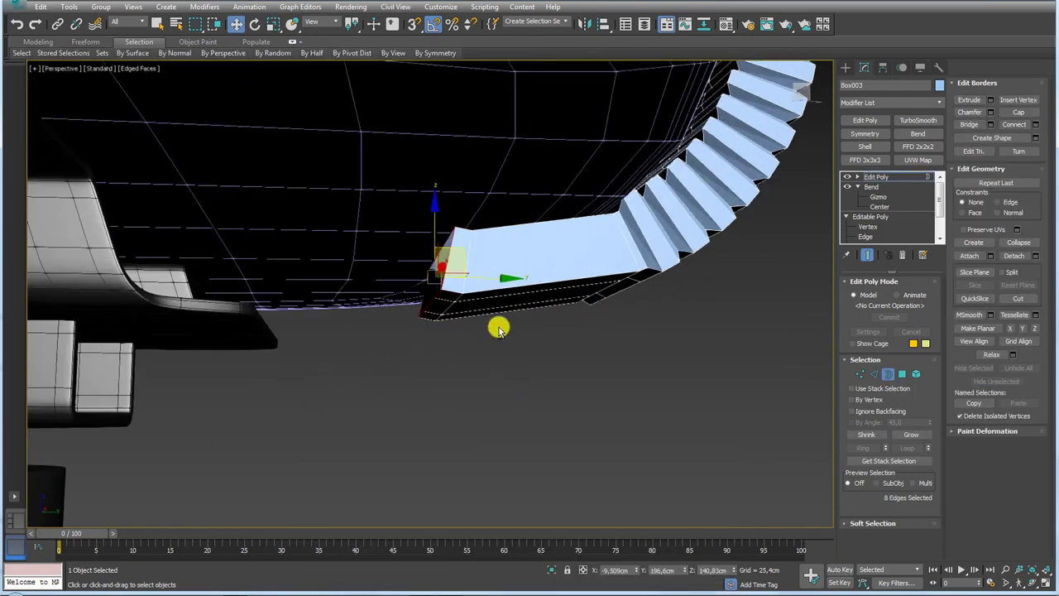
{"action": "middle_click_drag", "start_coordinate": [499, 323], "coordinate": [520, 341], "text": "alt"}
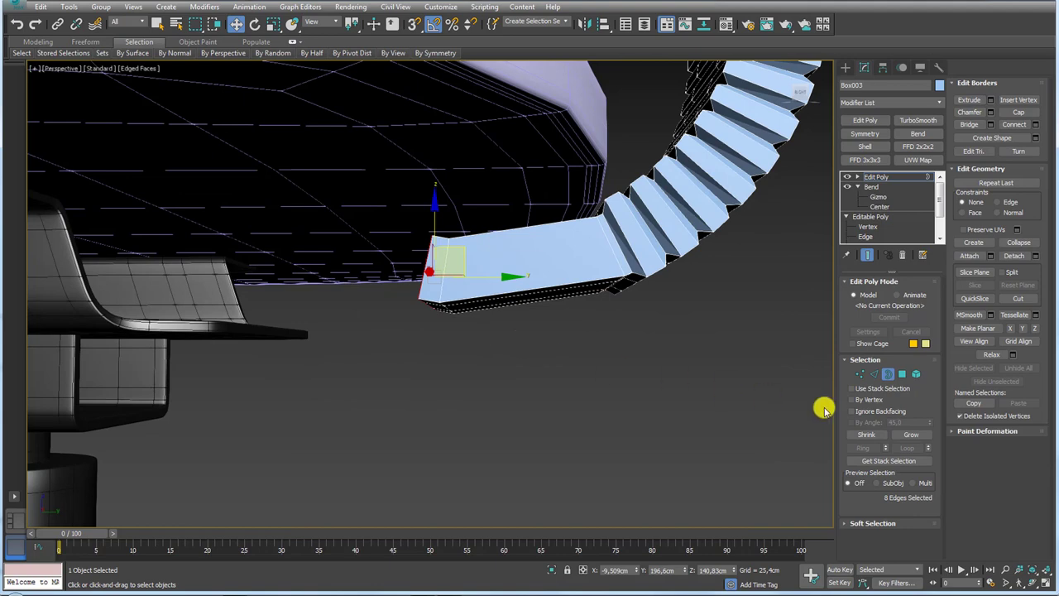
{"action": "left_click", "coordinate": [905, 434]}
{"action": "left_click", "coordinate": [677, 398]}
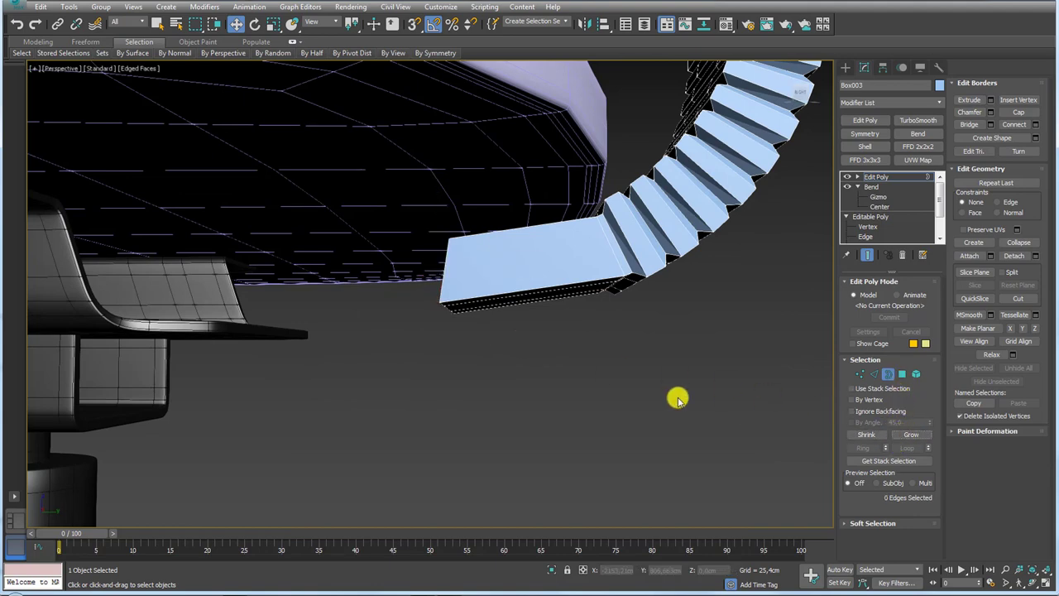
{"action": "middle_click_drag", "start_coordinate": [389, 284], "coordinate": [503, 306], "text": "alt"}
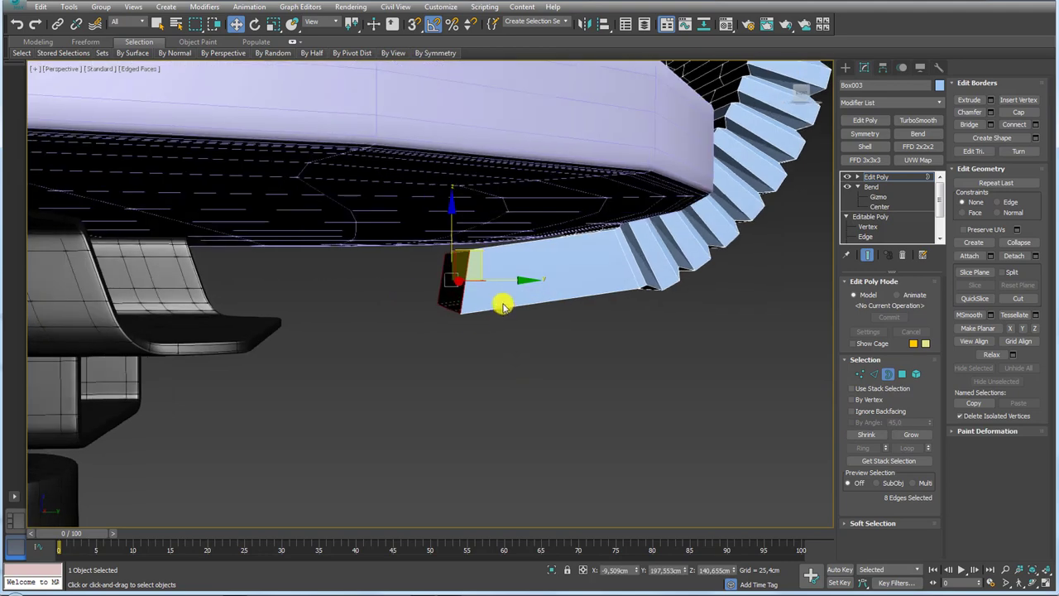
{"action": "key", "text": "r"}
{"action": "left_click_drag", "start_coordinate": [457, 300], "coordinate": [366, 278]}
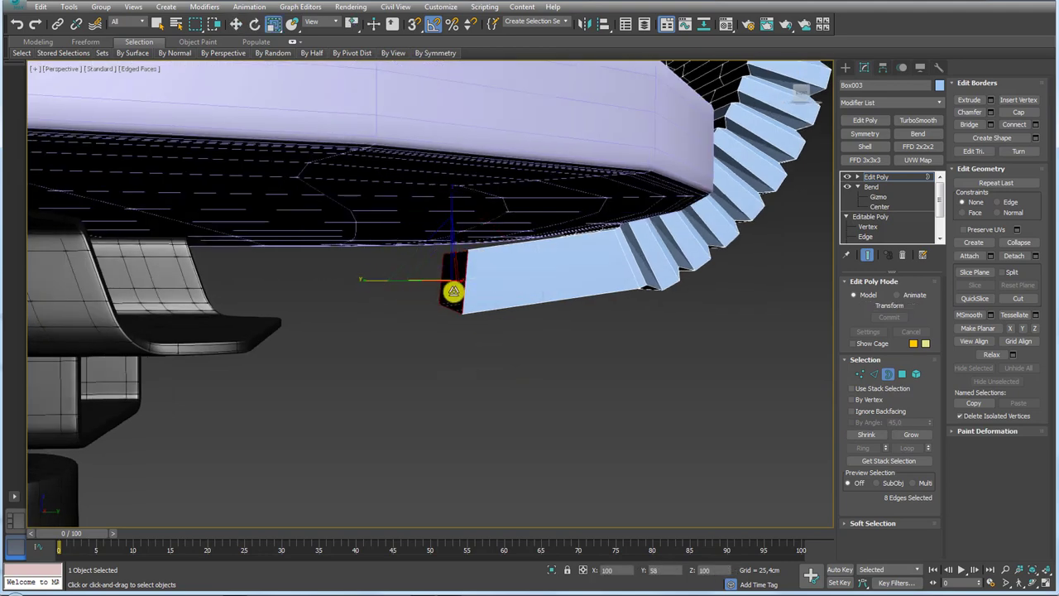
Raise the end border slightly and Shift-extrude it forward as a strip under the seat.
{"action": "middle_click_drag", "start_coordinate": [538, 265], "coordinate": [525, 273], "text": "alt"}
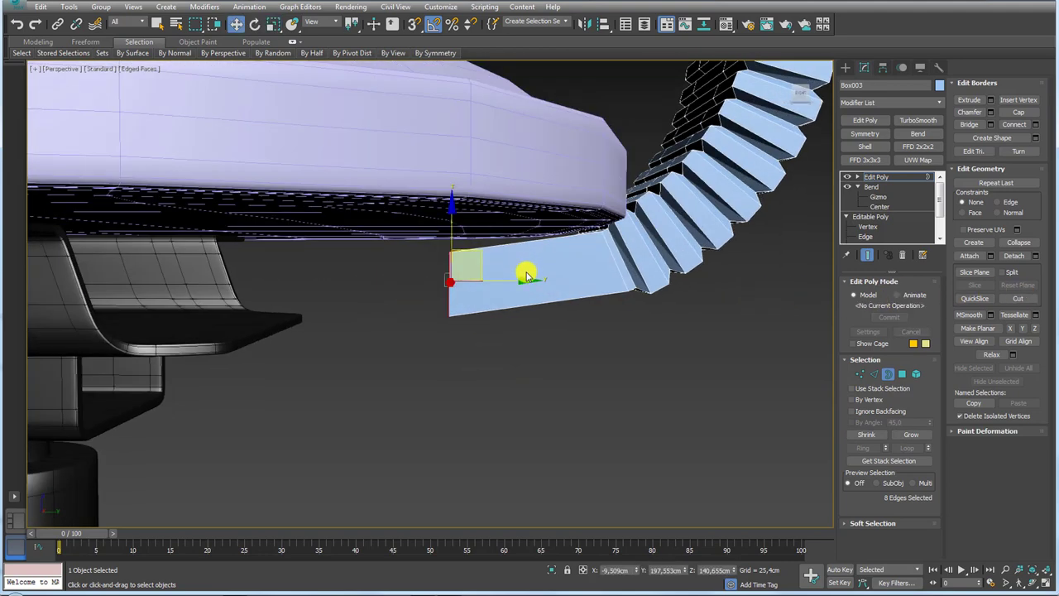
{"action": "key", "text": "e"}
{"action": "key", "text": "w"}
{"action": "left_click_drag", "start_coordinate": [449, 208], "coordinate": [461, 244]}
{"action": "middle_click_drag", "start_coordinate": [461, 243], "coordinate": [493, 275], "text": "alt"}
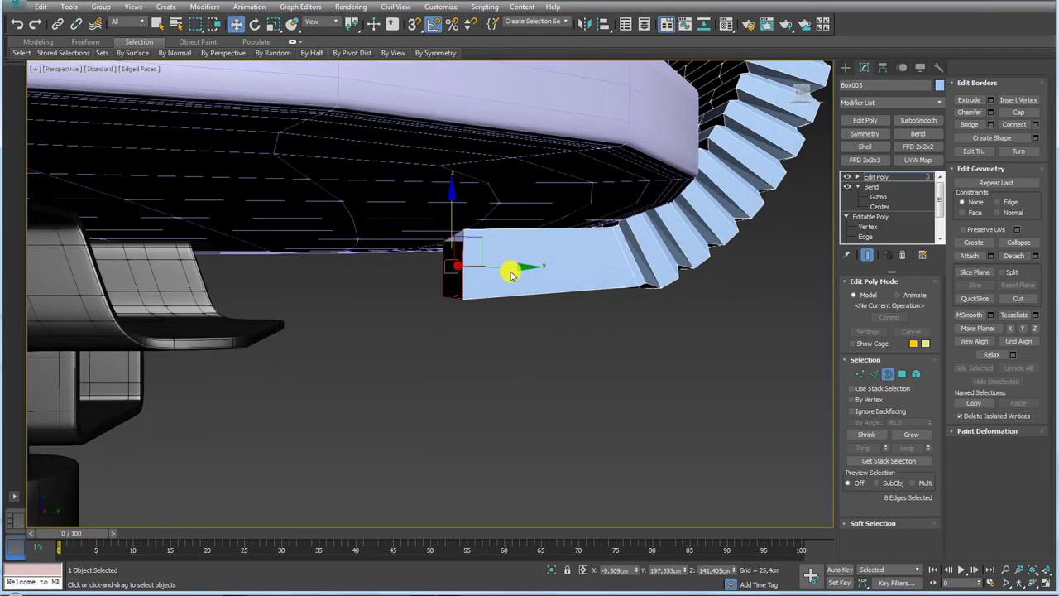
{"action": "left_click_drag", "start_coordinate": [511, 274], "coordinate": [260, 256], "text": "shift"}
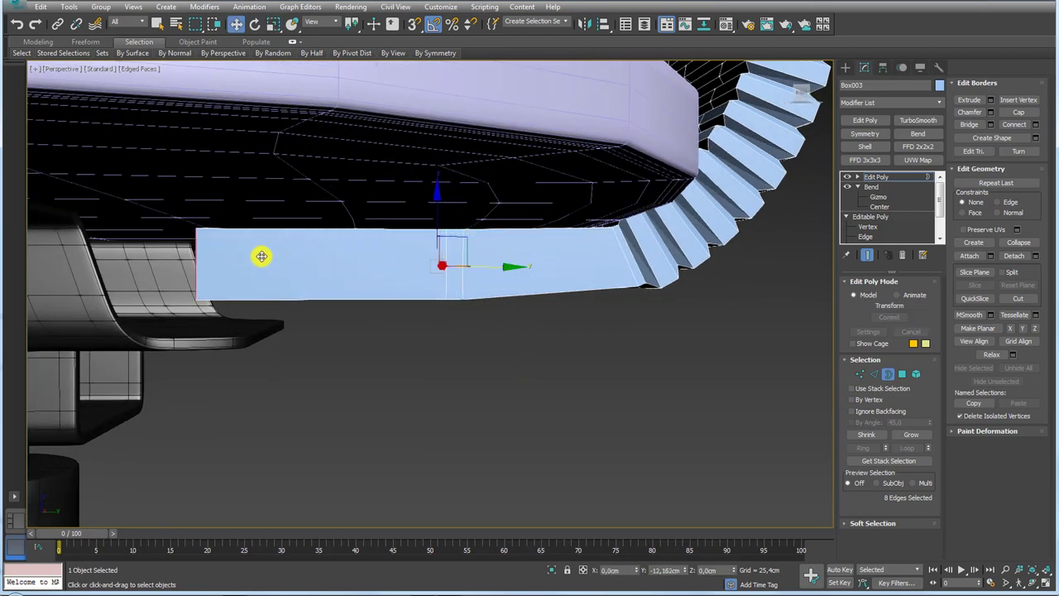
{"action": "left_click_drag", "start_coordinate": [261, 255], "coordinate": [235, 279], "text": "shift"}
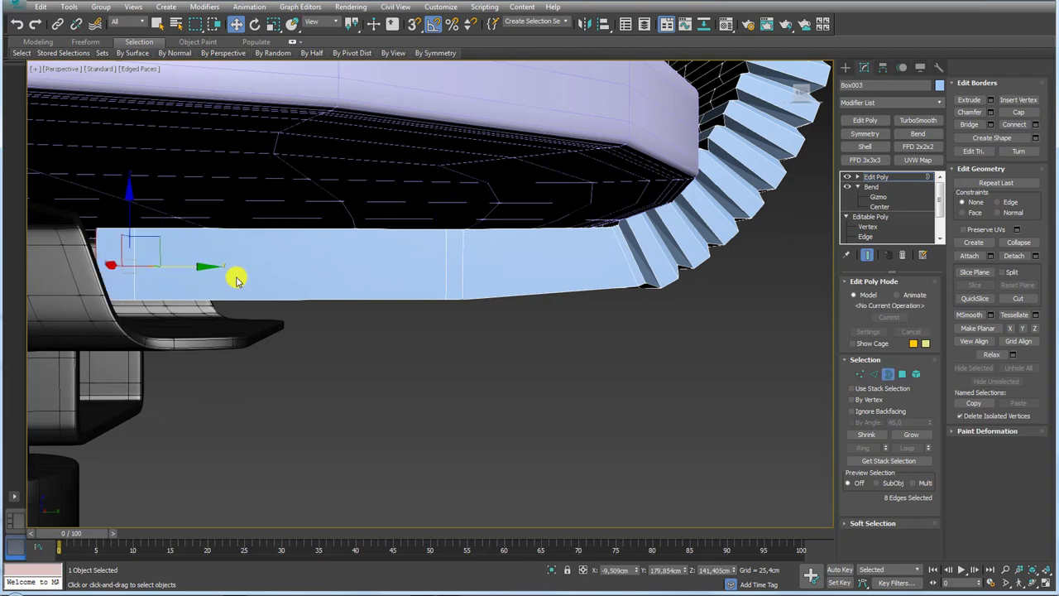
Exit border mode and inspect the extended strip beneath the seat.
{"action": "middle_click_drag", "start_coordinate": [236, 279], "coordinate": [825, 229], "text": "alt"}
{"action": "key", "text": "3"}
{"action": "mouse_move", "coordinate": [829, 188]}
{"action": "middle_mouse_down", "text": "alt"}
{"action": "mouse_move", "coordinate": [626, 220]}
{"action": "mouse_move", "coordinate": [574, 193]}
{"action": "mouse_move", "coordinate": [676, 245]}
{"action": "mouse_move", "coordinate": [685, 244]}
{"action": "mouse_move", "coordinate": [579, 232]}
{"action": "mouse_move", "coordinate": [454, 239]}
{"action": "middle_mouse_up", "text": "alt"}
{"action": "scroll", "coordinate": [496, 245], "scroll_direction": "up", "scroll_amount": 5}
{"action": "mouse_move", "coordinate": [593, 250]}
{"action": "middle_mouse_down"}
{"action": "mouse_move", "coordinate": [578, 252]}
{"action": "mouse_move", "coordinate": [605, 248]}
{"action": "mouse_move", "coordinate": [664, 90]}
{"action": "middle_mouse_up"}
{"action": "scroll", "coordinate": [578, 252], "scroll_direction": "down", "scroll_amount": 4}
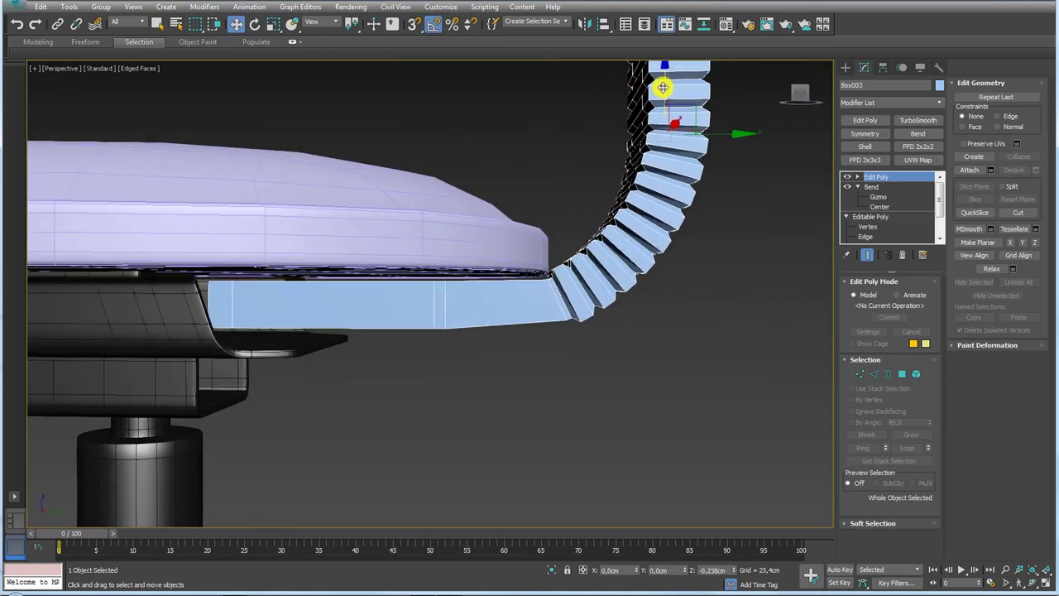
{"action": "scroll", "coordinate": [629, 245], "scroll_direction": "down", "scroll_amount": 3}
{"action": "scroll", "coordinate": [604, 298], "scroll_direction": "up", "scroll_amount": 1}
{"action": "scroll", "coordinate": [597, 273], "scroll_direction": "up", "scroll_amount": 2}
{"action": "scroll", "coordinate": [594, 251], "scroll_direction": "up", "scroll_amount": 2}
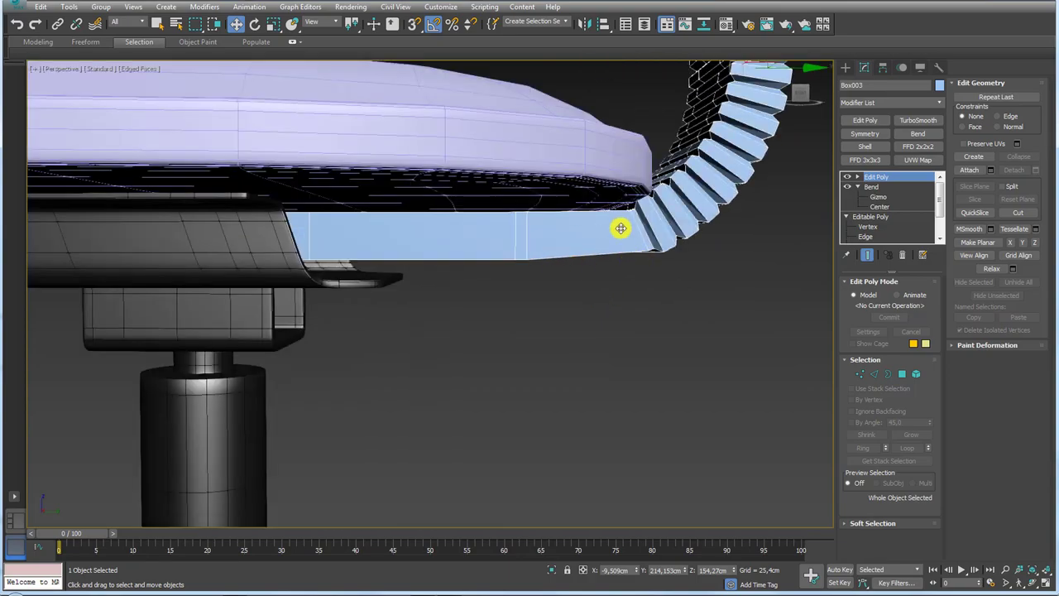
{"action": "scroll", "coordinate": [736, 180], "scroll_direction": "down", "scroll_amount": 2}
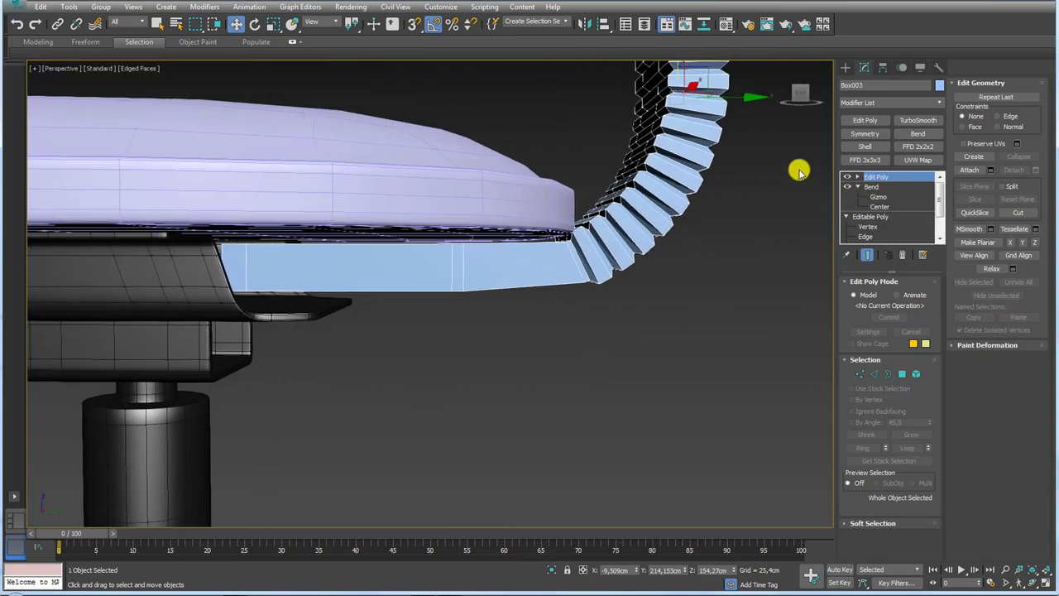
Add a 1-iteration TurboSmooth on top of the post's stack.
{"action": "left_click", "coordinate": [918, 120]}
{"action": "mouse_move", "coordinate": [706, 290]}
{"action": "middle_mouse_down", "text": "alt"}
{"action": "mouse_move", "coordinate": [606, 281]}
{"action": "mouse_move", "coordinate": [620, 250]}
{"action": "mouse_move", "coordinate": [678, 273]}
{"action": "mouse_move", "coordinate": [684, 296]}
{"action": "mouse_move", "coordinate": [670, 303]}
{"action": "middle_mouse_up", "text": "alt"}
{"action": "scroll", "coordinate": [654, 319], "scroll_direction": "down", "scroll_amount": 3}
{"action": "scroll", "coordinate": [643, 307], "scroll_direction": "down", "scroll_amount": 2}
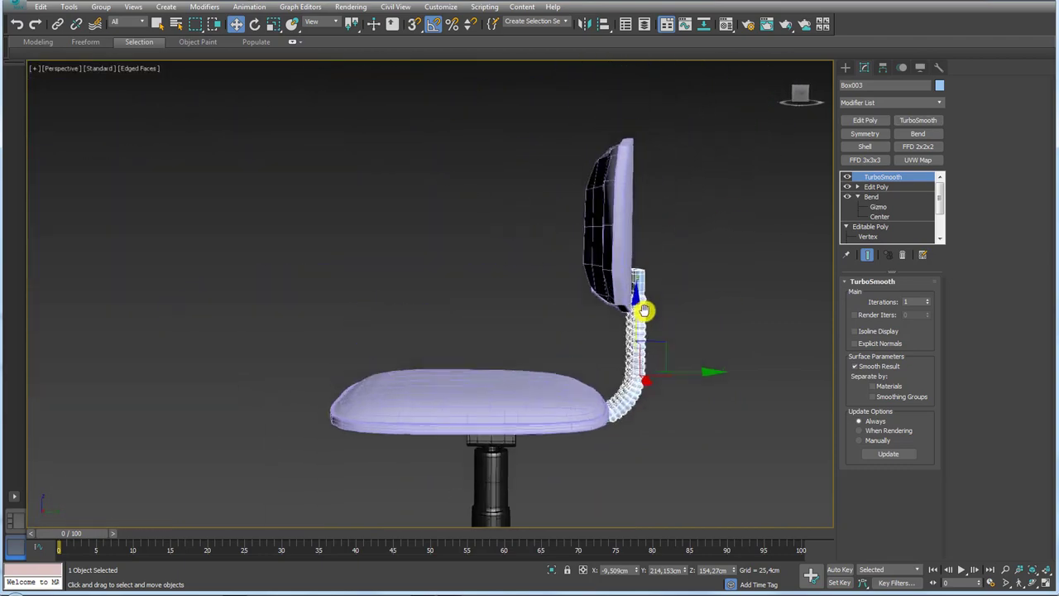
{"action": "scroll", "coordinate": [666, 303], "scroll_direction": "up", "scroll_amount": 4}
{"action": "scroll", "coordinate": [622, 316], "scroll_direction": "up", "scroll_amount": 2}
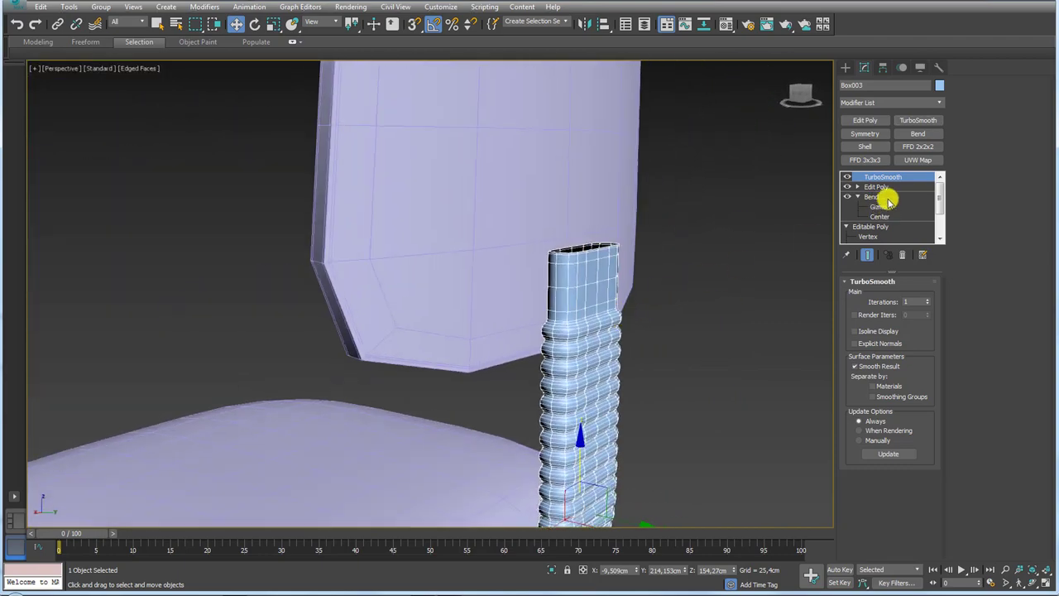
{"action": "mouse_move", "coordinate": [719, 231]}
{"action": "middle_mouse_down", "text": "alt"}
{"action": "mouse_move", "coordinate": [654, 262]}
{"action": "mouse_move", "coordinate": [679, 201]}
{"action": "middle_mouse_up", "text": "alt"}
{"action": "scroll", "coordinate": [679, 201], "scroll_direction": "down", "scroll_amount": 2}
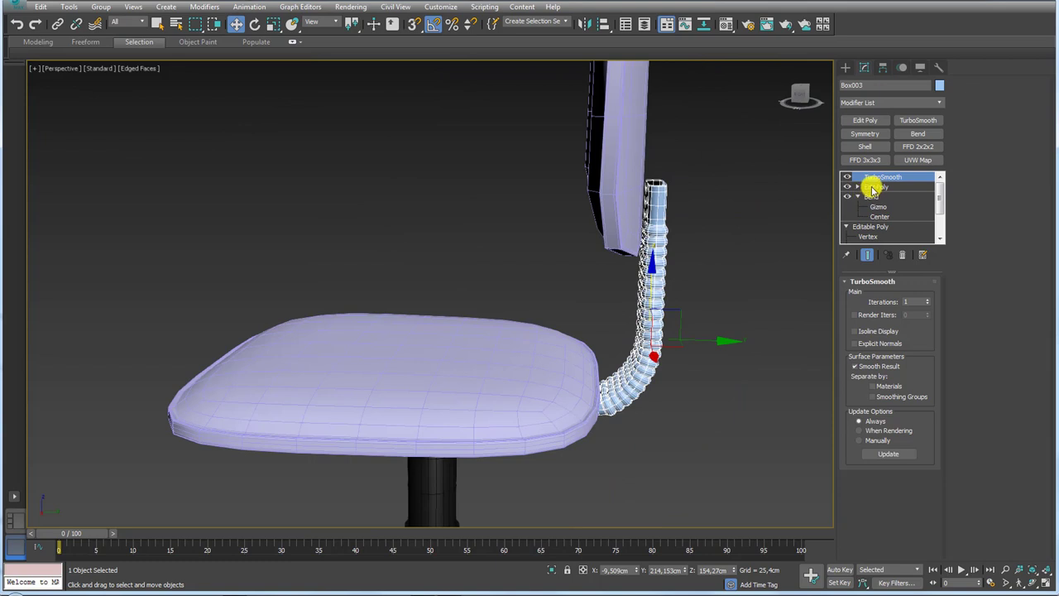
Nudge the post's top border slightly lower in Edit Poly, then return to TurboSmooth.
{"action": "left_click", "coordinate": [857, 187]}
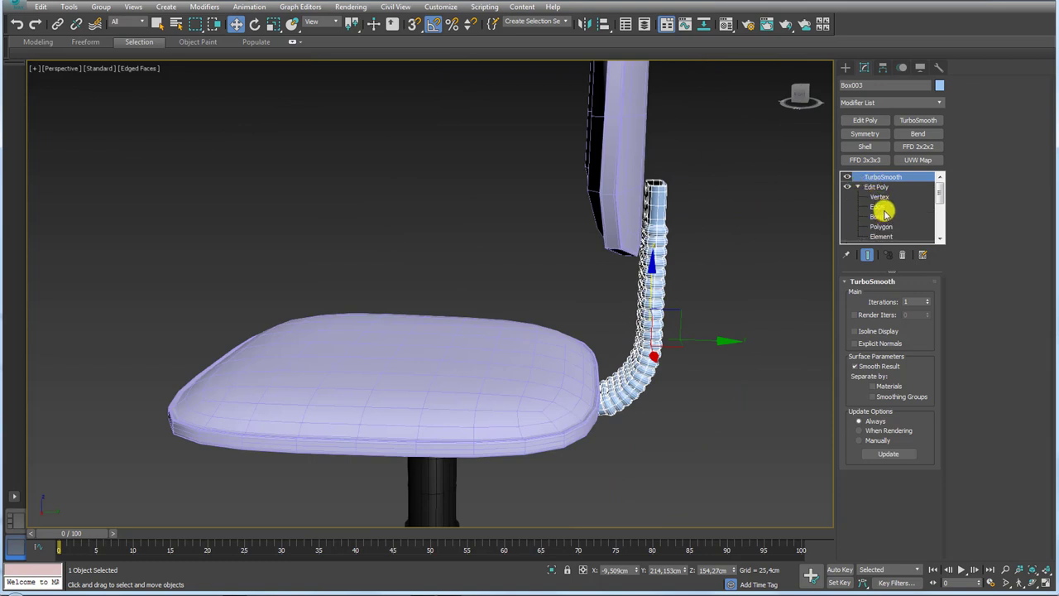
{"action": "left_click", "coordinate": [878, 216]}
{"action": "left_click", "coordinate": [657, 185]}
{"action": "middle_click_drag", "start_coordinate": [662, 188], "coordinate": [658, 149], "text": "alt"}
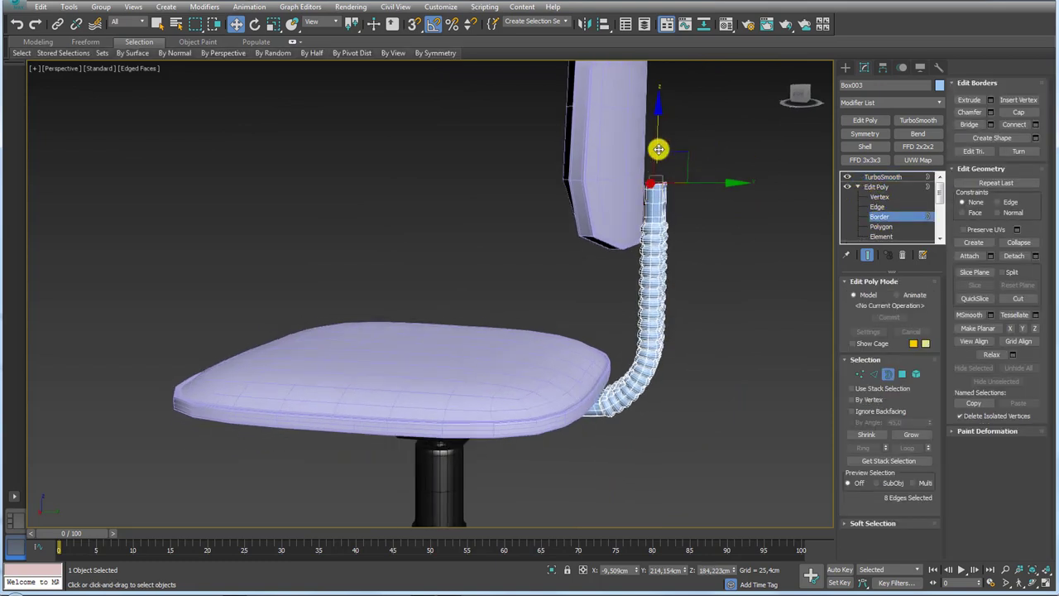
{"action": "left_click_drag", "start_coordinate": [658, 140], "coordinate": [657, 144]}
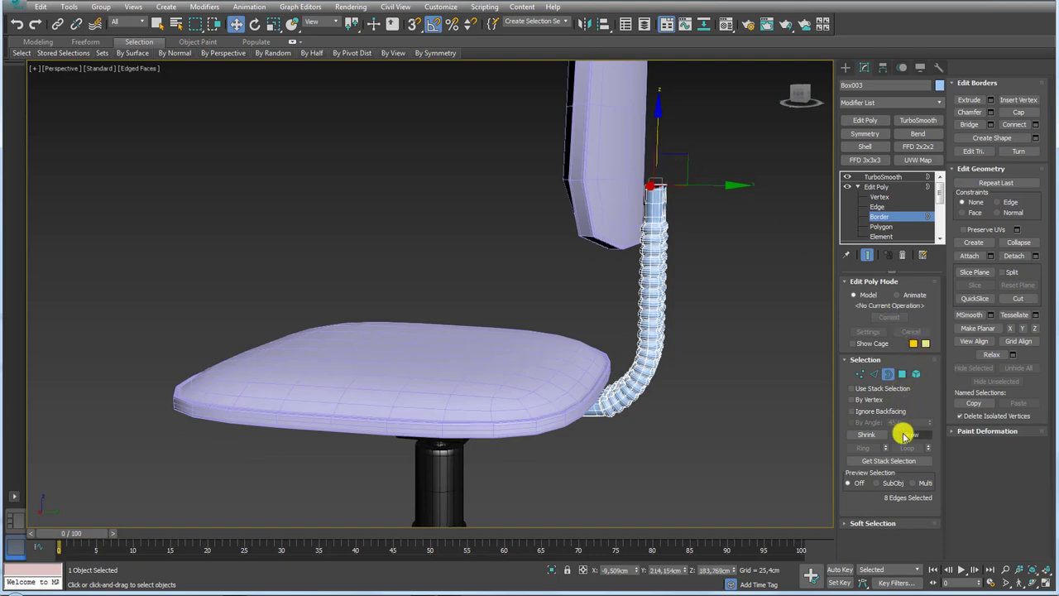
{"action": "left_click", "coordinate": [882, 177]}
{"action": "mouse_move", "coordinate": [745, 199]}
{"action": "middle_mouse_down", "text": "alt"}
{"action": "mouse_move", "coordinate": [651, 201]}
{"action": "mouse_move", "coordinate": [740, 196]}
{"action": "middle_mouse_up", "text": "alt"}
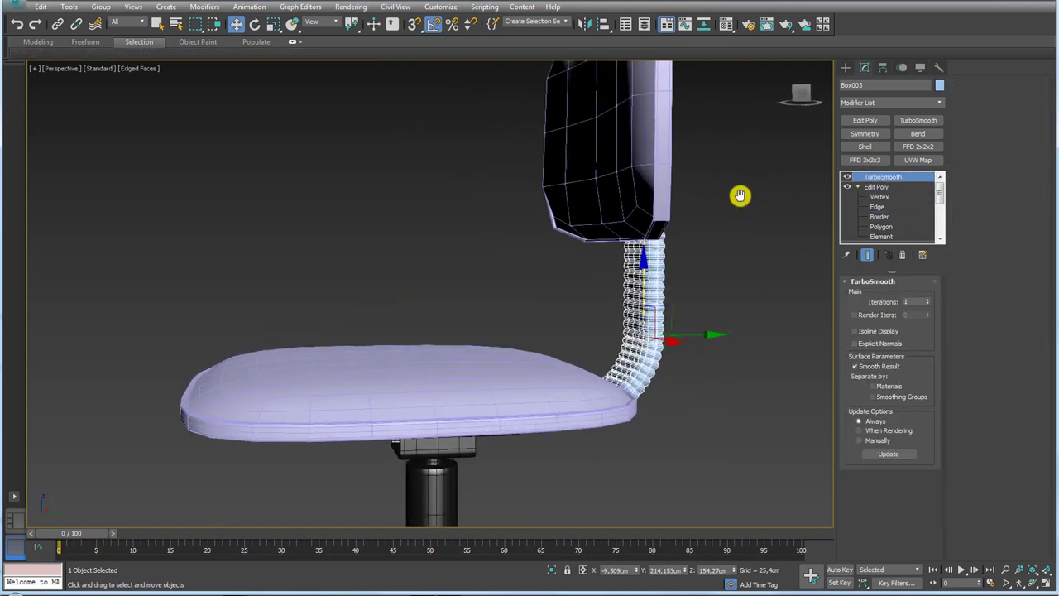
{"action": "scroll", "coordinate": [739, 196], "scroll_direction": "down", "scroll_amount": 5}
{"action": "scroll", "coordinate": [703, 248], "scroll_direction": "up", "scroll_amount": 1}
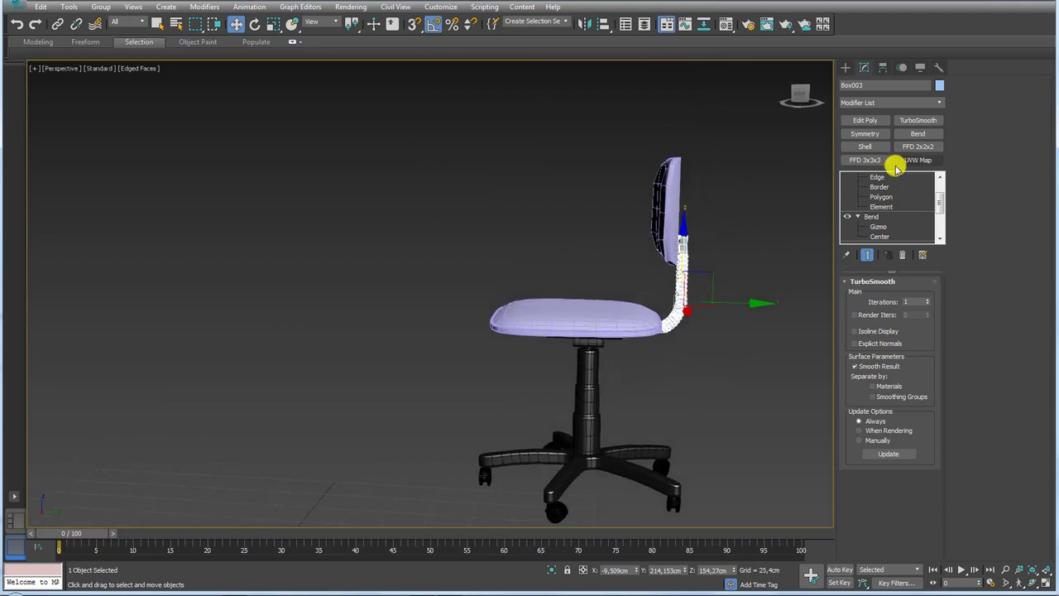
{"action": "scroll", "coordinate": [833, 217], "scroll_direction": "up", "scroll_amount": 3}
{"action": "scroll", "coordinate": [857, 216], "scroll_direction": "up", "scroll_amount": 3}
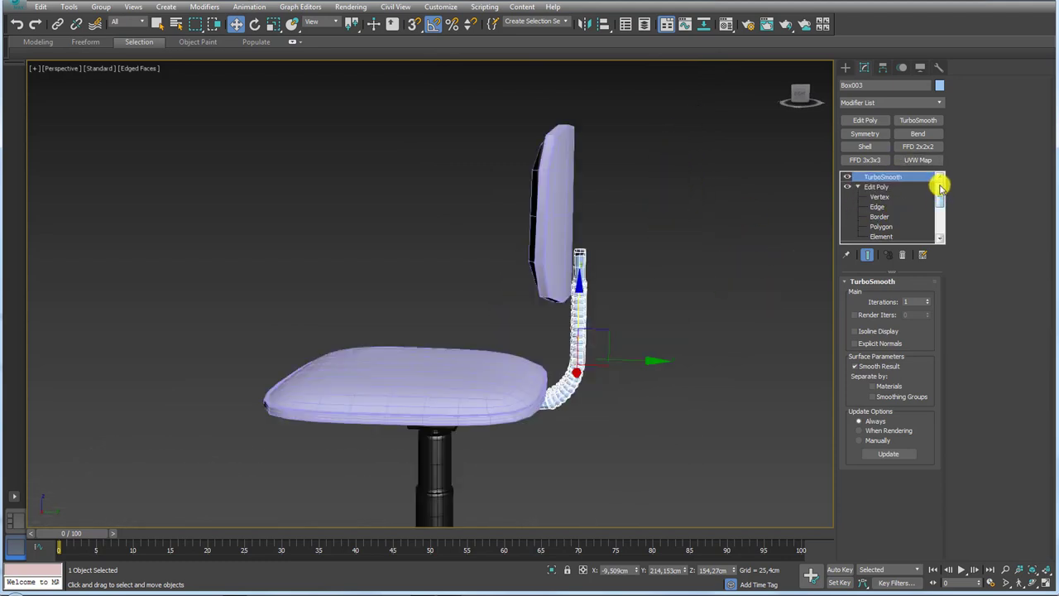
Collapse the Edit Poly sub-object list and reselect the post.
{"action": "left_click", "coordinate": [857, 189]}
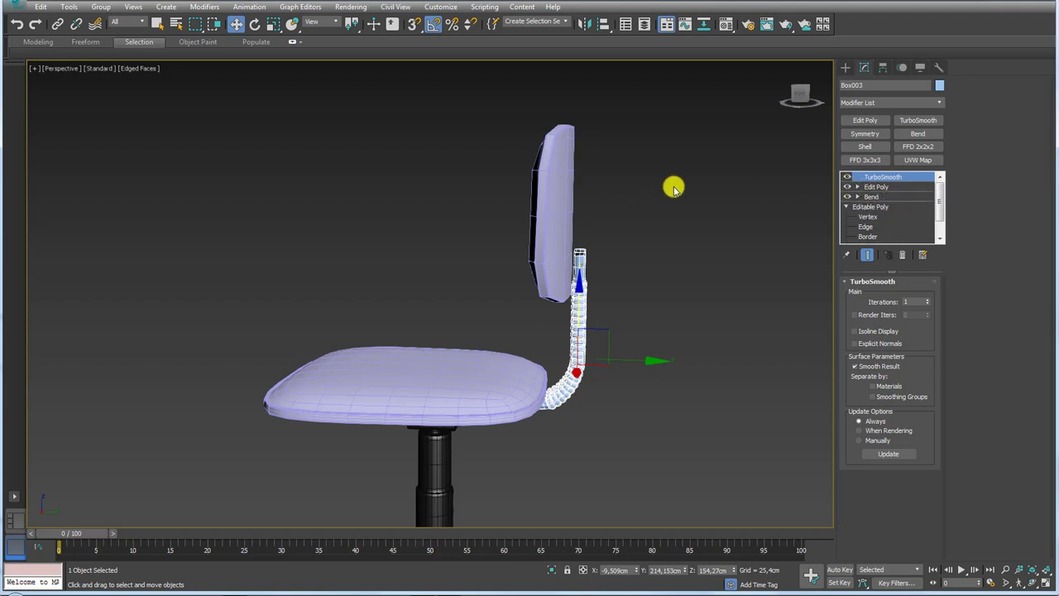
{"action": "key", "text": "ctrl+d"}
{"action": "left_click", "coordinate": [581, 263]}
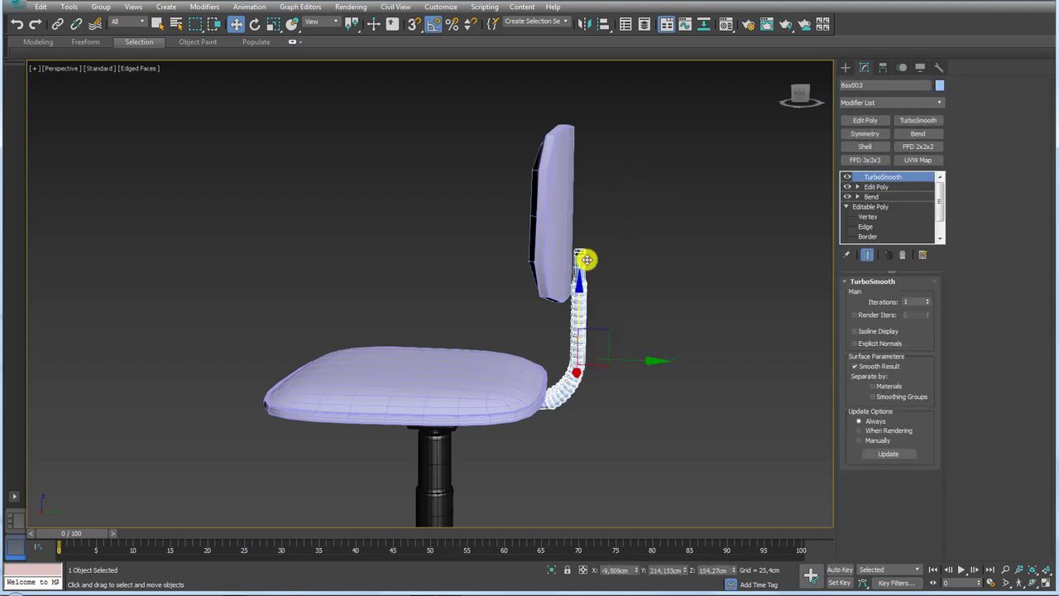
{"action": "middle_click_drag", "start_coordinate": [429, 290], "coordinate": [462, 323], "text": "alt"}
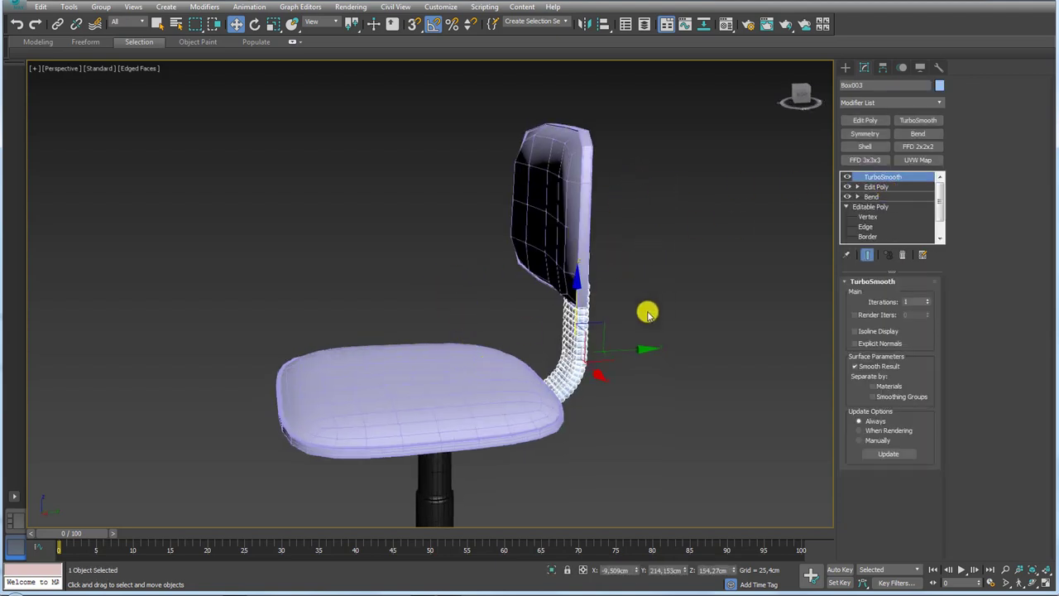
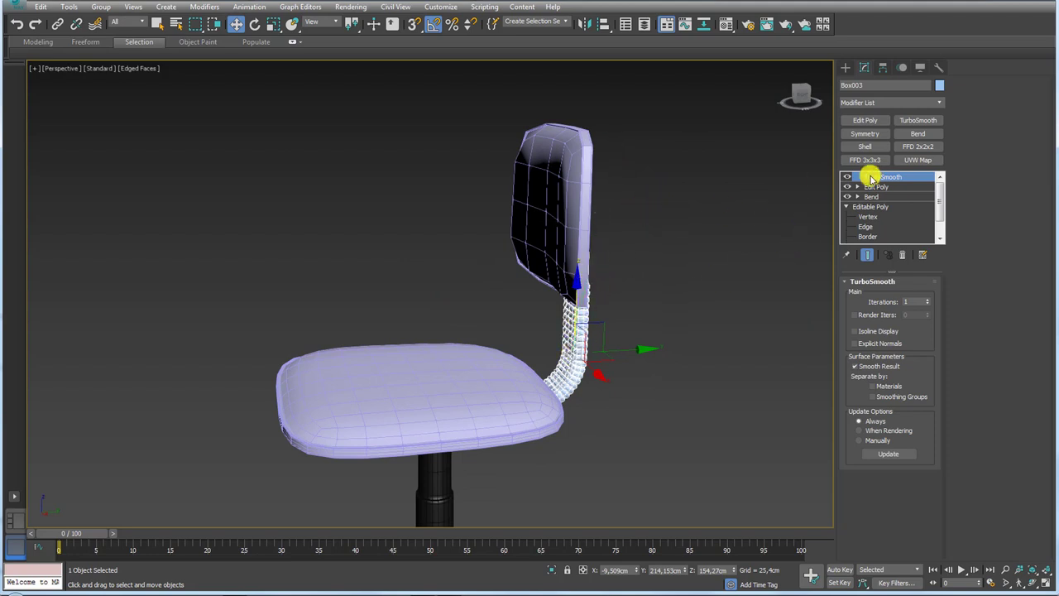
Select the backrest (Box002) and tilt it back about 10 degrees on X.
{"action": "key", "text": "ctrl+d"}
{"action": "scroll", "coordinate": [574, 218], "scroll_direction": "up", "scroll_amount": 3}
{"action": "scroll", "coordinate": [613, 220], "scroll_direction": "down", "scroll_amount": 10}
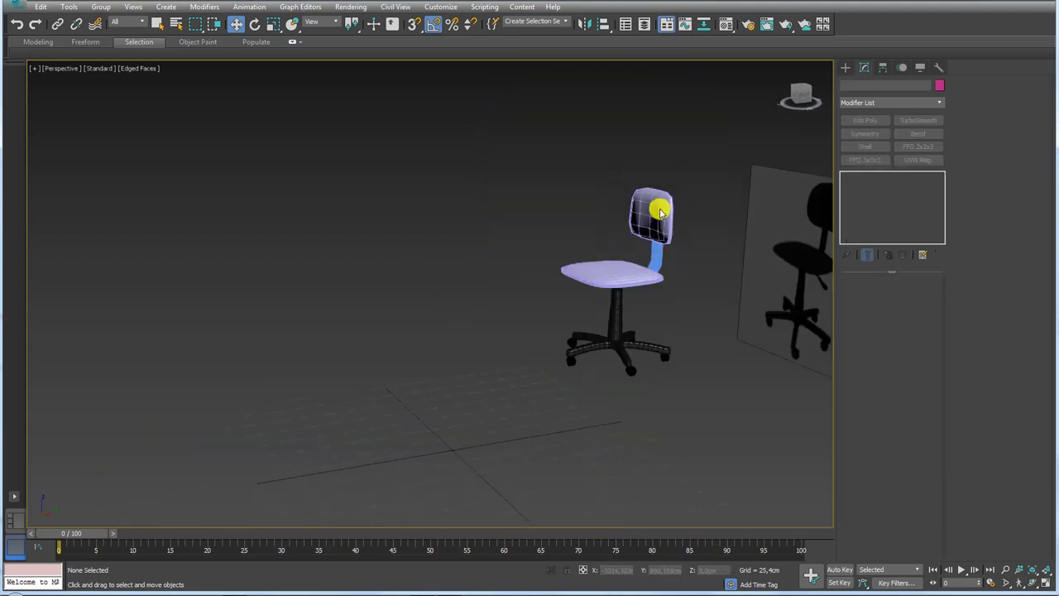
{"action": "left_click", "coordinate": [666, 234]}
{"action": "middle_click_drag", "start_coordinate": [626, 279], "coordinate": [508, 289]}
{"action": "scroll", "coordinate": [513, 347], "scroll_direction": "up", "scroll_amount": 5}
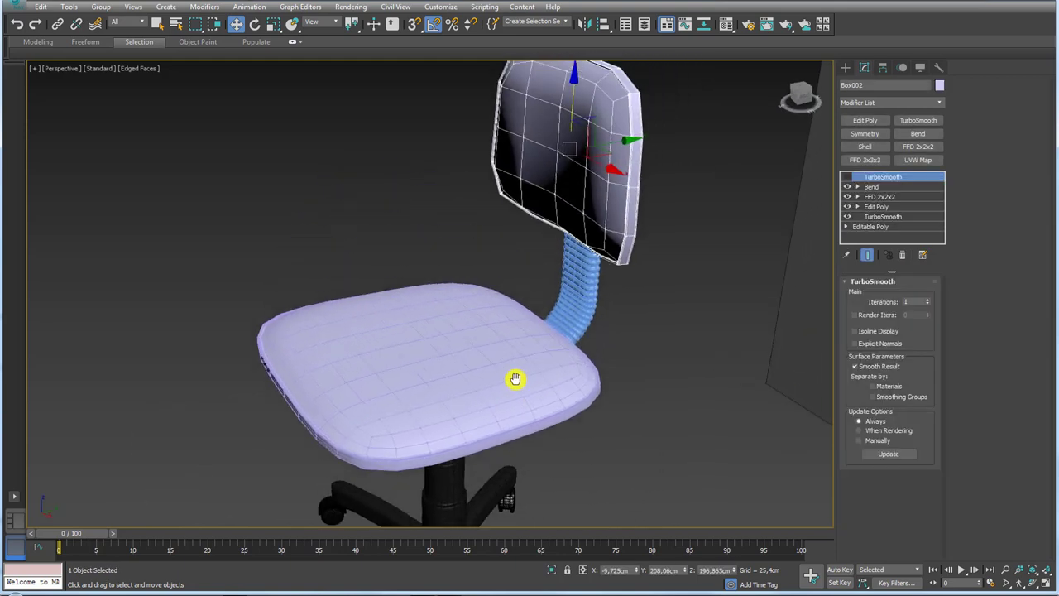
{"action": "scroll", "coordinate": [542, 354], "scroll_direction": "down", "scroll_amount": 2}
{"action": "mouse_move", "coordinate": [542, 354]}
{"action": "middle_mouse_down", "text": "alt"}
{"action": "mouse_move", "coordinate": [579, 339]}
{"action": "mouse_move", "coordinate": [549, 283]}
{"action": "mouse_move", "coordinate": [551, 256]}
{"action": "middle_mouse_up", "text": "alt"}
{"action": "key", "text": "e"}
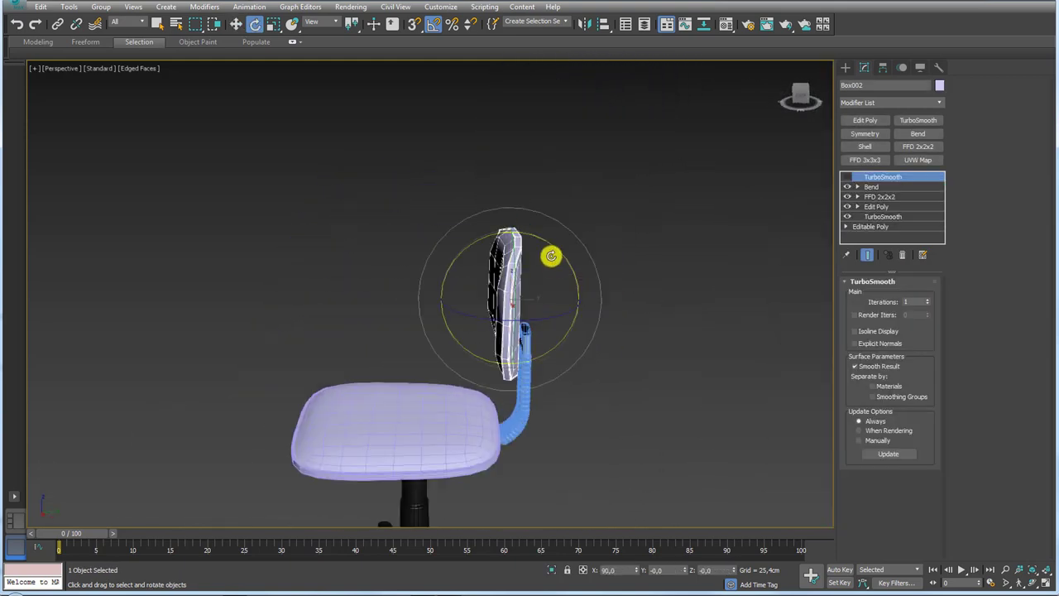
{"action": "left_click_drag", "start_coordinate": [548, 241], "coordinate": [551, 244]}
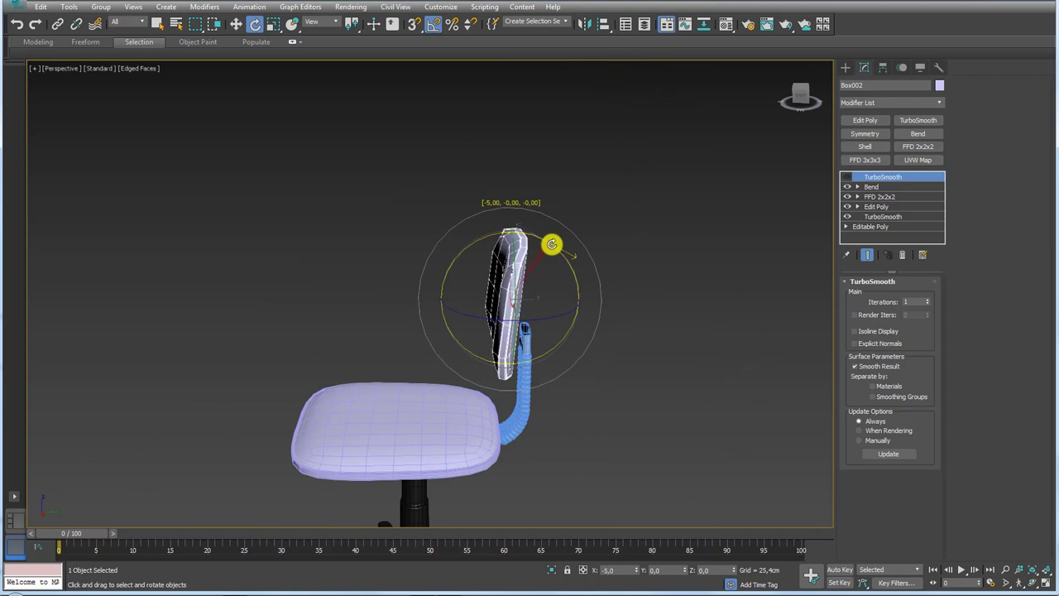
Move the backrest slightly up and back onto the support tube.
{"action": "key", "text": "w"}
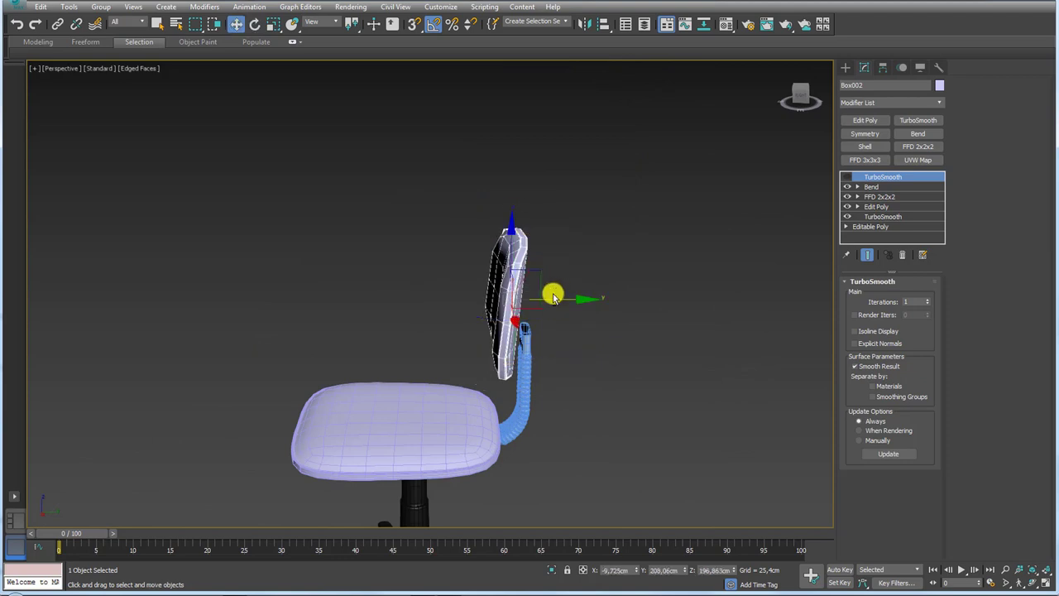
{"action": "middle_click_drag", "start_coordinate": [551, 292], "coordinate": [541, 268], "text": "alt"}
{"action": "left_click_drag", "start_coordinate": [539, 269], "coordinate": [551, 277]}
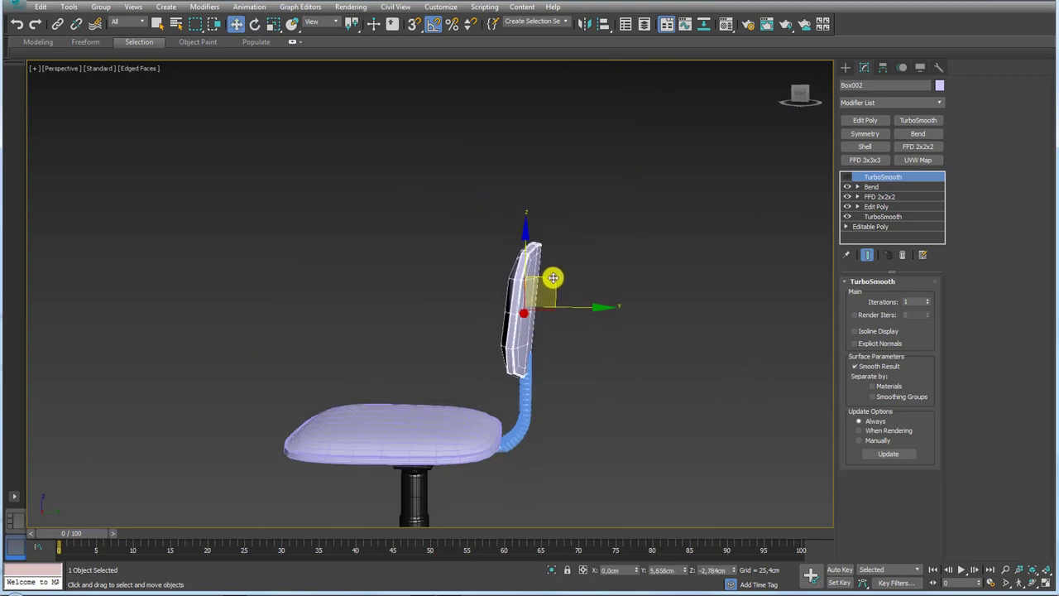
{"action": "mouse_move", "coordinate": [551, 277]}
{"action": "middle_mouse_down", "text": "alt"}
{"action": "mouse_move", "coordinate": [530, 300]}
{"action": "mouse_move", "coordinate": [551, 293]}
{"action": "middle_mouse_up", "text": "alt"}
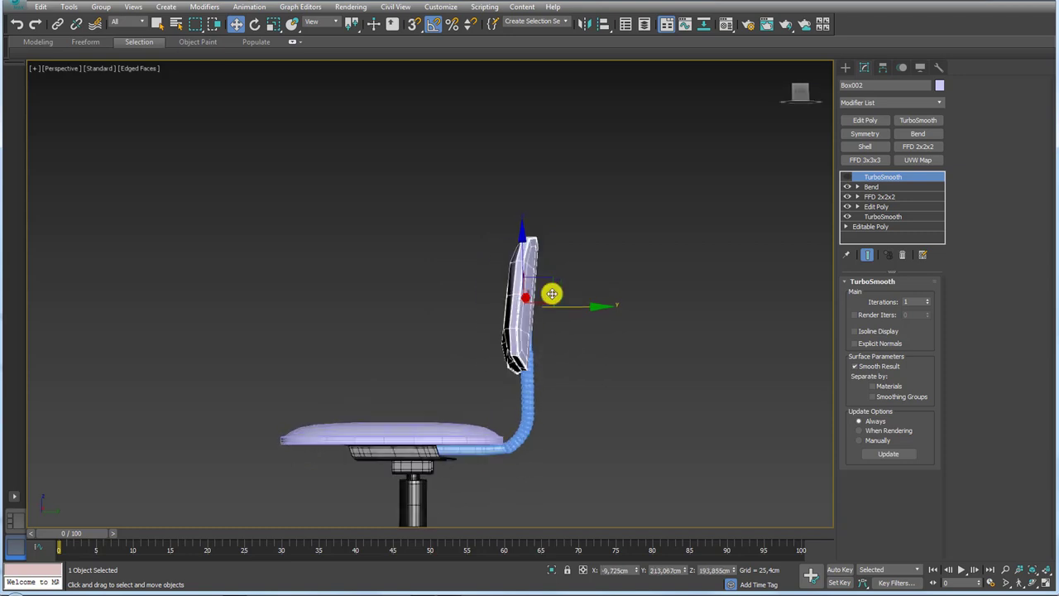
{"action": "left_click_drag", "start_coordinate": [551, 293], "coordinate": [551, 276]}
{"action": "mouse_move", "coordinate": [551, 277]}
{"action": "middle_mouse_down", "text": "alt"}
{"action": "mouse_move", "coordinate": [568, 326]}
{"action": "mouse_move", "coordinate": [559, 388]}
{"action": "middle_mouse_up", "text": "alt"}
On the support bar's Bend modifier, set Upper Limit to 0 and Angle to about 254.
{"action": "left_click", "coordinate": [527, 391]}
{"action": "scroll", "coordinate": [546, 347], "scroll_direction": "up", "scroll_amount": 3}
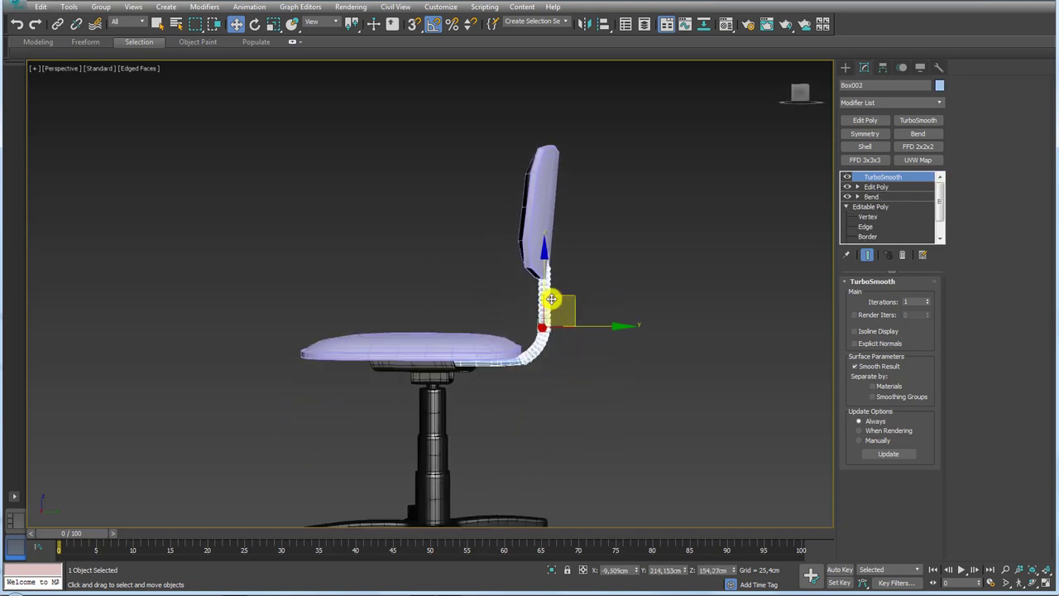
{"action": "scroll", "coordinate": [551, 300], "scroll_direction": "up", "scroll_amount": 2}
{"action": "left_click", "coordinate": [875, 196]}
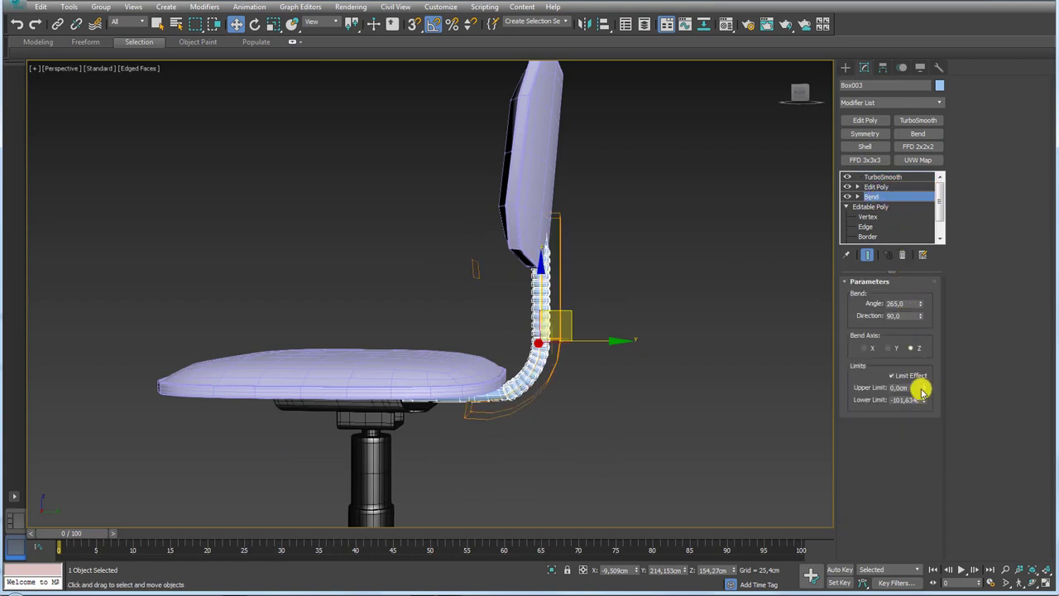
{"action": "left_click_drag", "start_coordinate": [924, 387], "coordinate": [924, 394]}
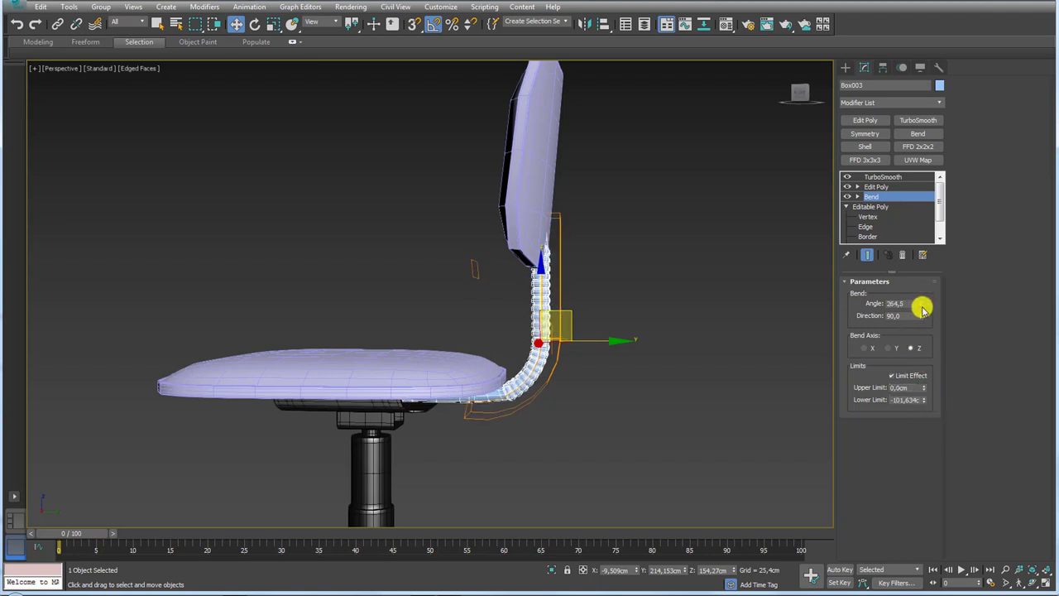
{"action": "left_click_drag", "start_coordinate": [921, 309], "coordinate": [923, 316]}
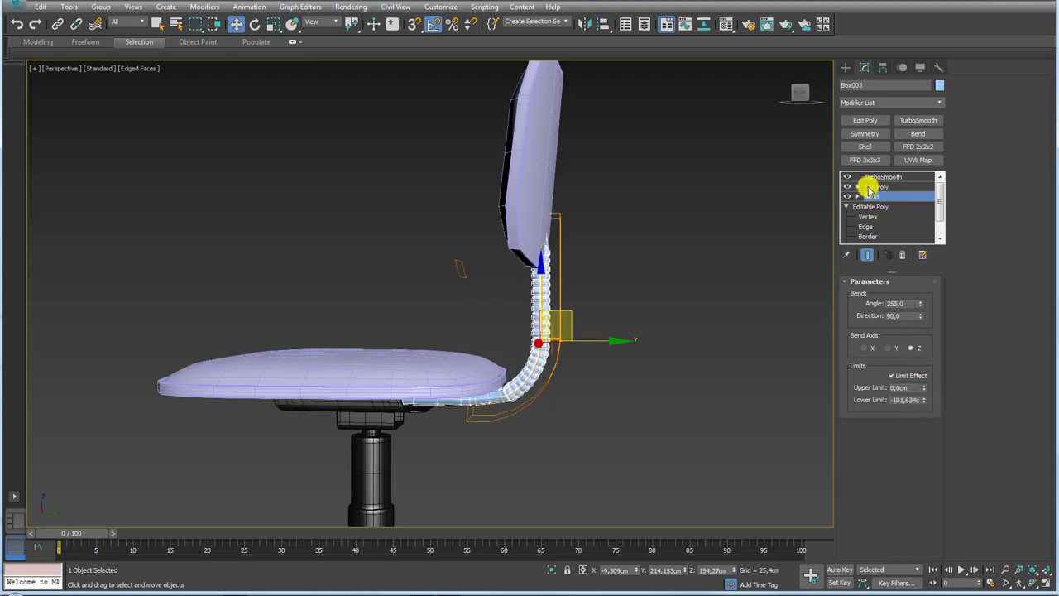
Shift the Bend gizmo centre slightly and reduce the bend angle to 252.
{"action": "left_click", "coordinate": [894, 206]}
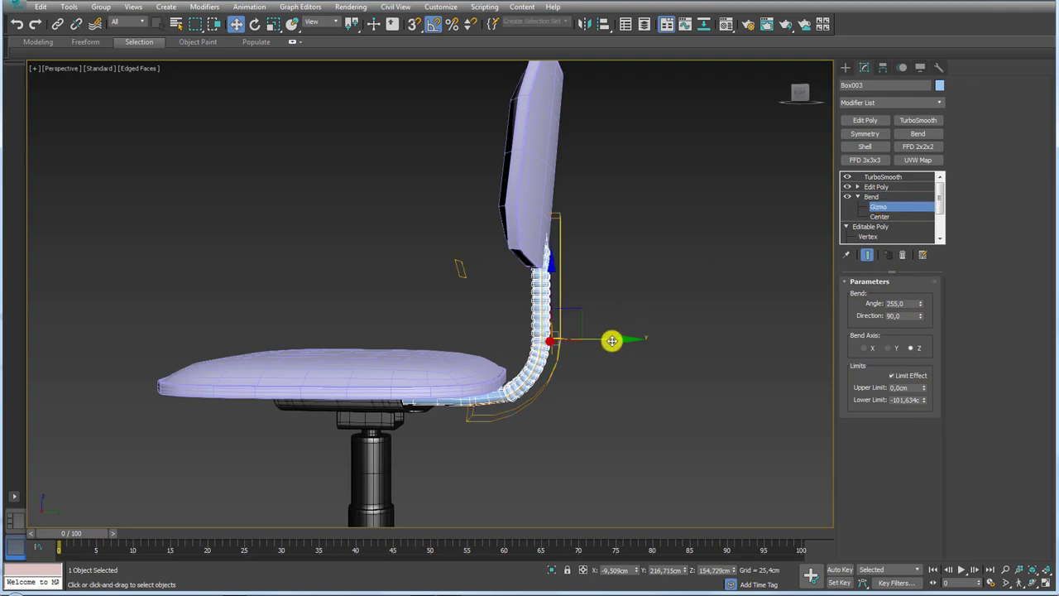
{"action": "left_click_drag", "start_coordinate": [611, 341], "coordinate": [608, 344]}
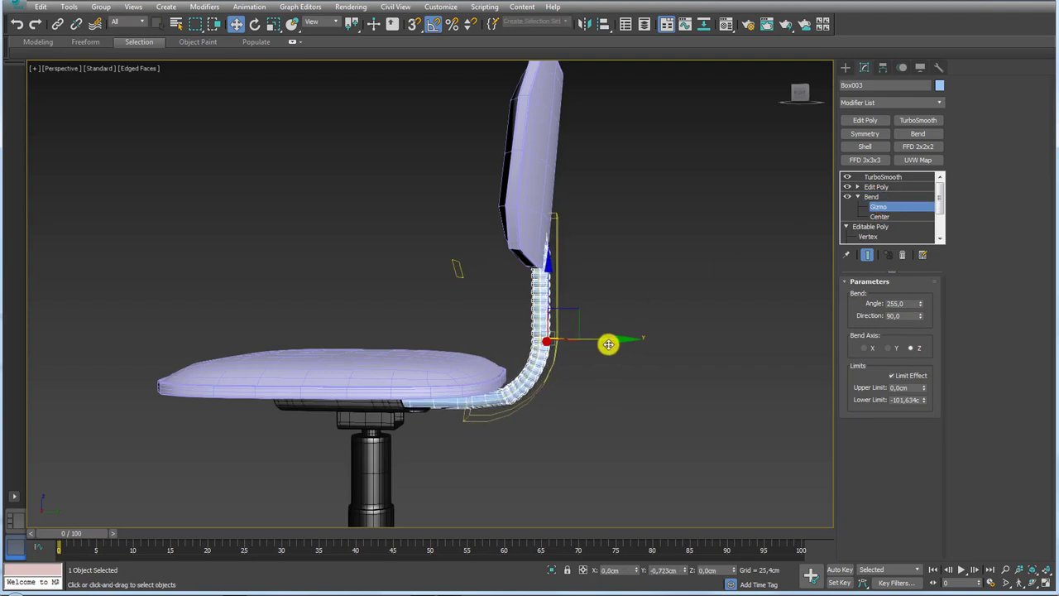
{"action": "scroll", "coordinate": [612, 335], "scroll_direction": "up", "scroll_amount": 3}
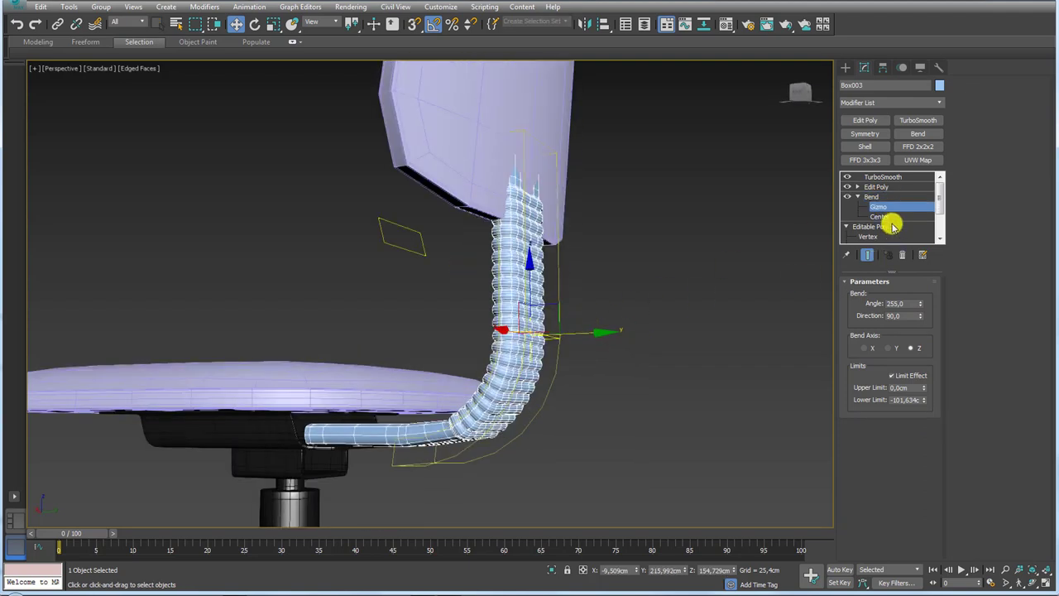
{"action": "left_click", "coordinate": [849, 188]}
{"action": "mouse_move", "coordinate": [592, 249]}
{"action": "middle_mouse_down", "text": "alt"}
{"action": "mouse_move", "coordinate": [677, 258]}
{"action": "mouse_move", "coordinate": [869, 197]}
{"action": "middle_mouse_up", "text": "alt"}
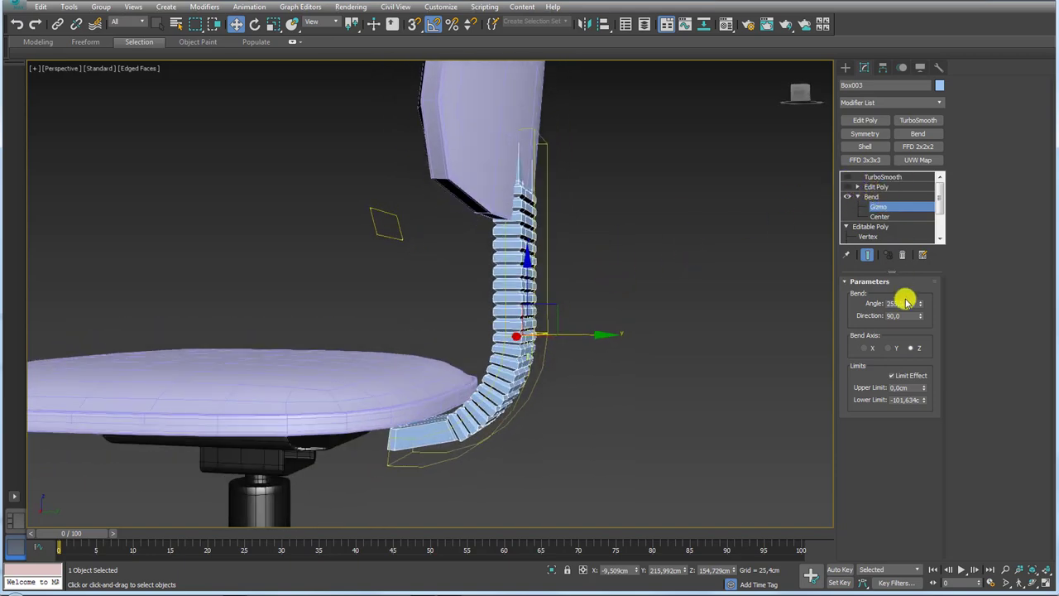
{"action": "mouse_move", "coordinate": [924, 308]}
{"action": "left_mouse_down"}
{"action": "mouse_move", "coordinate": [921, 298]}
{"action": "mouse_move", "coordinate": [933, 436]}
{"action": "mouse_move", "coordinate": [926, 350]}
{"action": "left_mouse_up"}
{"action": "key", "text": "e"}
{"action": "left_click_drag", "start_coordinate": [582, 298], "coordinate": [570, 297]}
{"action": "left_click", "coordinate": [873, 197]}
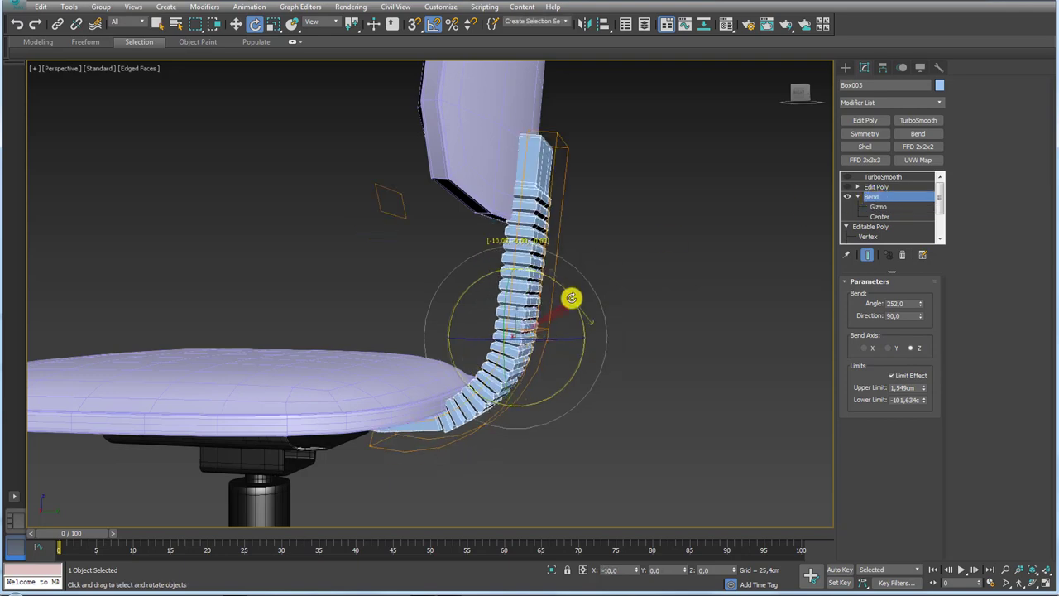
Move the Bend gizmo and set limits to about 3.4 cm upper and -108.748 cm lower.
{"action": "middle_click_drag", "start_coordinate": [570, 298], "coordinate": [604, 310], "text": "alt"}
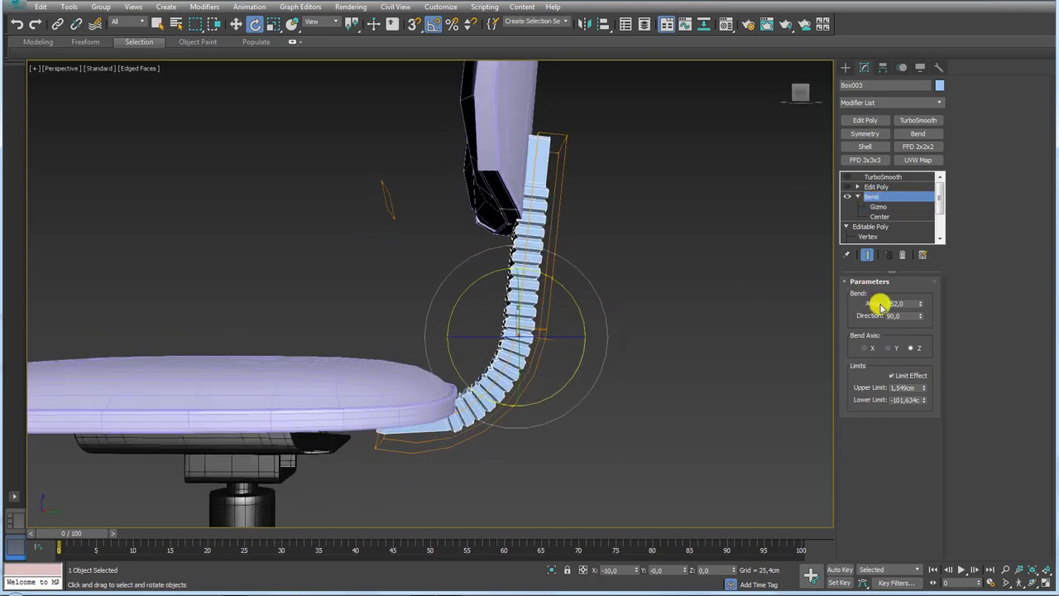
{"action": "key", "text": "ctrl+z"}
{"action": "key", "text": "w"}
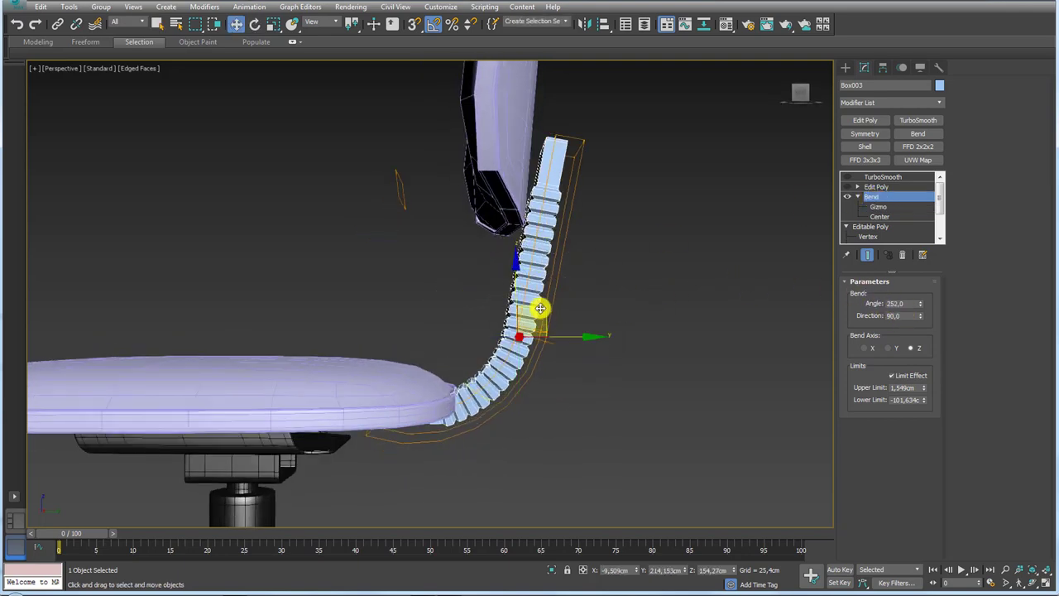
{"action": "mouse_move", "coordinate": [538, 307]}
{"action": "left_mouse_down"}
{"action": "mouse_move", "coordinate": [553, 331]}
{"action": "mouse_move", "coordinate": [549, 319]}
{"action": "left_mouse_up"}
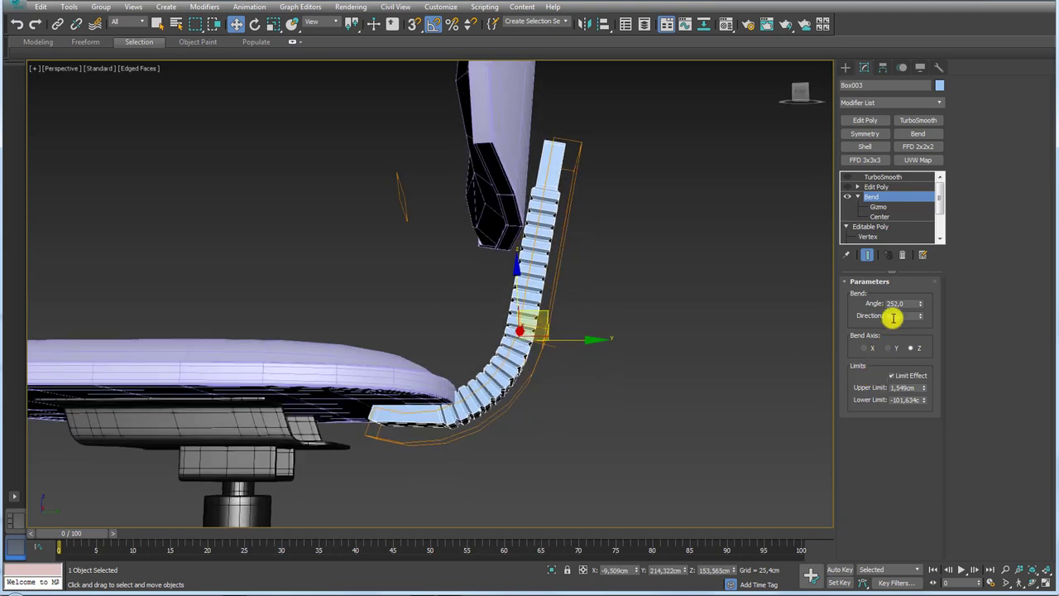
{"action": "left_click_drag", "start_coordinate": [925, 403], "coordinate": [917, 349]}
{"action": "mouse_move", "coordinate": [704, 314]}
{"action": "middle_mouse_down", "text": "alt"}
{"action": "mouse_move", "coordinate": [642, 329]}
{"action": "mouse_move", "coordinate": [708, 342]}
{"action": "mouse_move", "coordinate": [693, 333]}
{"action": "middle_mouse_up", "text": "alt"}
{"action": "left_click_drag", "start_coordinate": [924, 383], "coordinate": [916, 371]}
{"action": "mouse_move", "coordinate": [652, 335]}
{"action": "middle_mouse_down", "text": "alt"}
{"action": "mouse_move", "coordinate": [662, 338]}
{"action": "mouse_move", "coordinate": [492, 180]}
{"action": "middle_mouse_up", "text": "alt"}
Isolate the support bar (Box003) and switch its TurboSmooth off to show the boxy cage.
{"action": "left_click", "coordinate": [704, 185]}
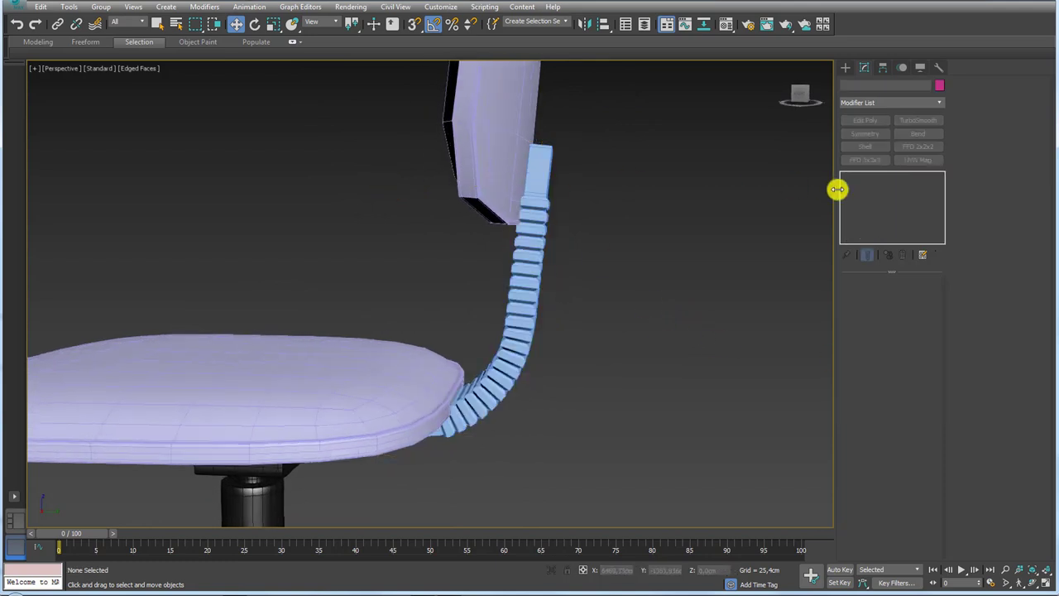
{"action": "left_click", "coordinate": [550, 204]}
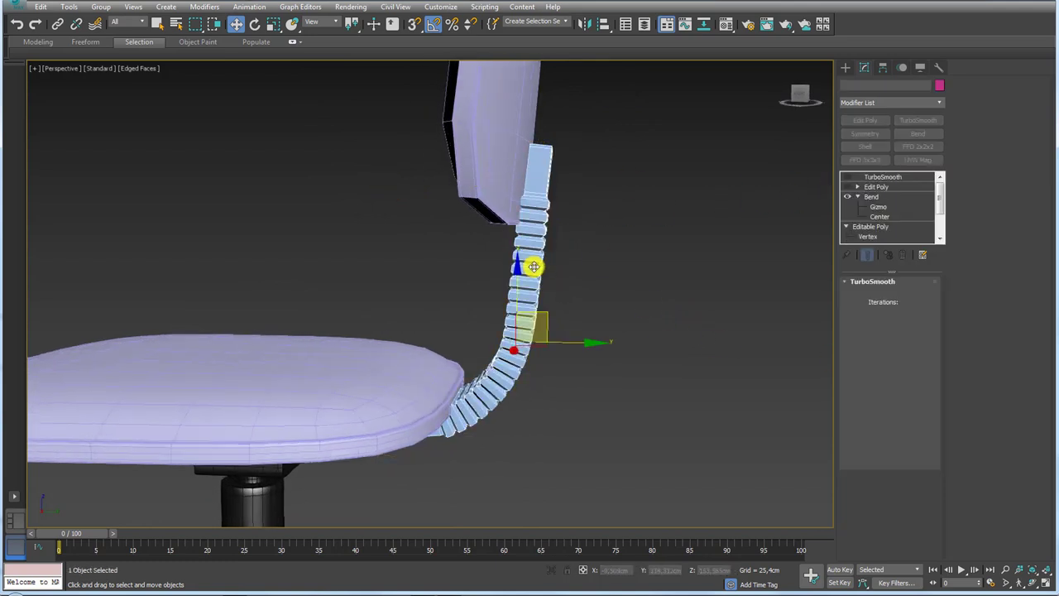
{"action": "left_click", "coordinate": [873, 196]}
{"action": "left_click", "coordinate": [856, 196]}
{"action": "left_click", "coordinate": [860, 188]}
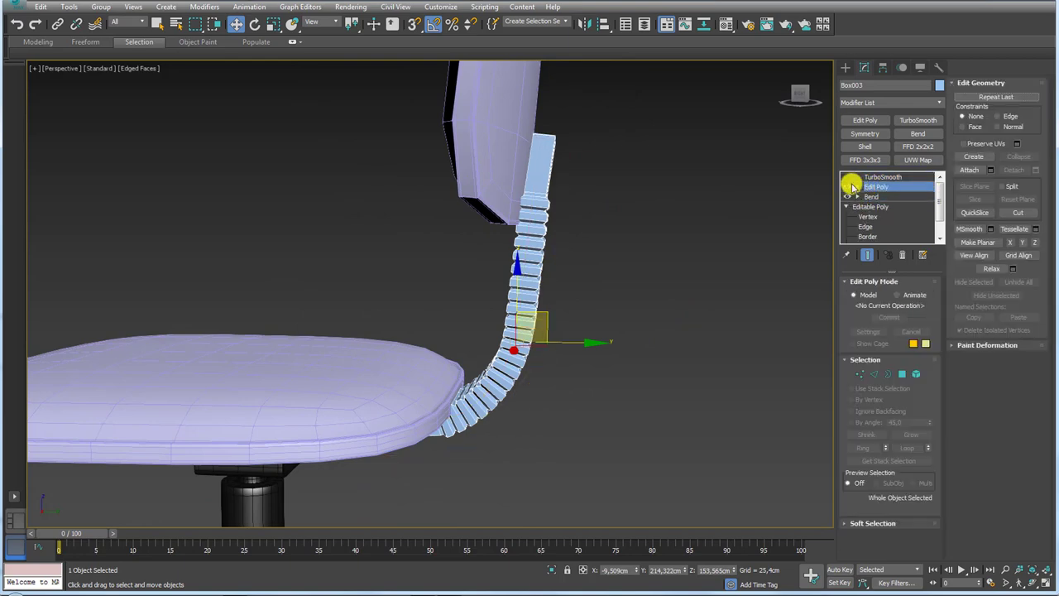
{"action": "left_click", "coordinate": [876, 177]}
{"action": "mouse_move", "coordinate": [524, 229]}
{"action": "middle_mouse_down", "text": "alt"}
{"action": "mouse_move", "coordinate": [470, 251]}
{"action": "mouse_move", "coordinate": [500, 263]}
{"action": "mouse_move", "coordinate": [533, 197]}
{"action": "middle_mouse_up", "text": "alt"}
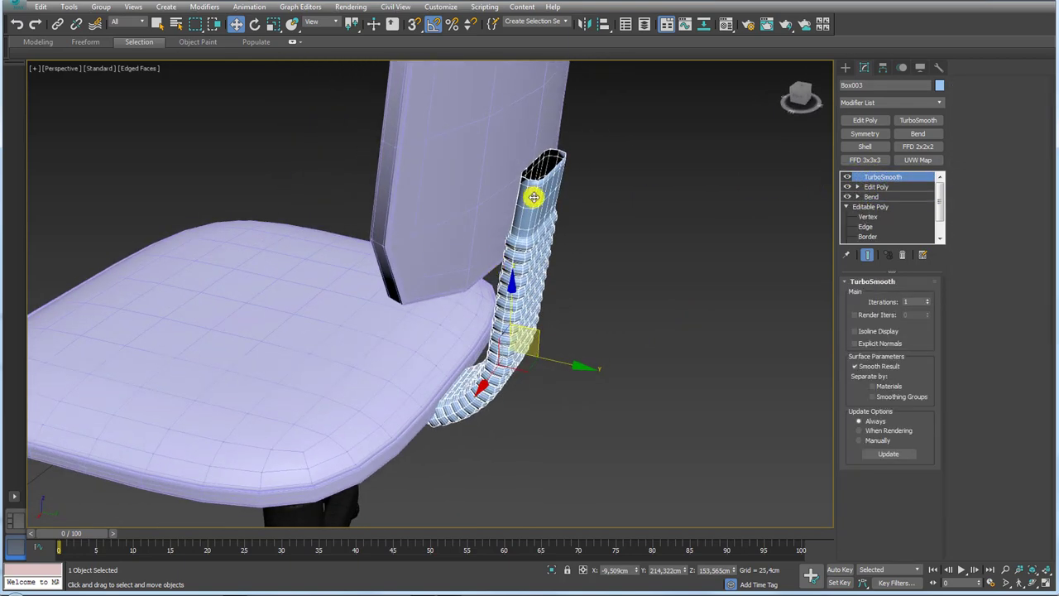
{"action": "left_click", "coordinate": [550, 570]}
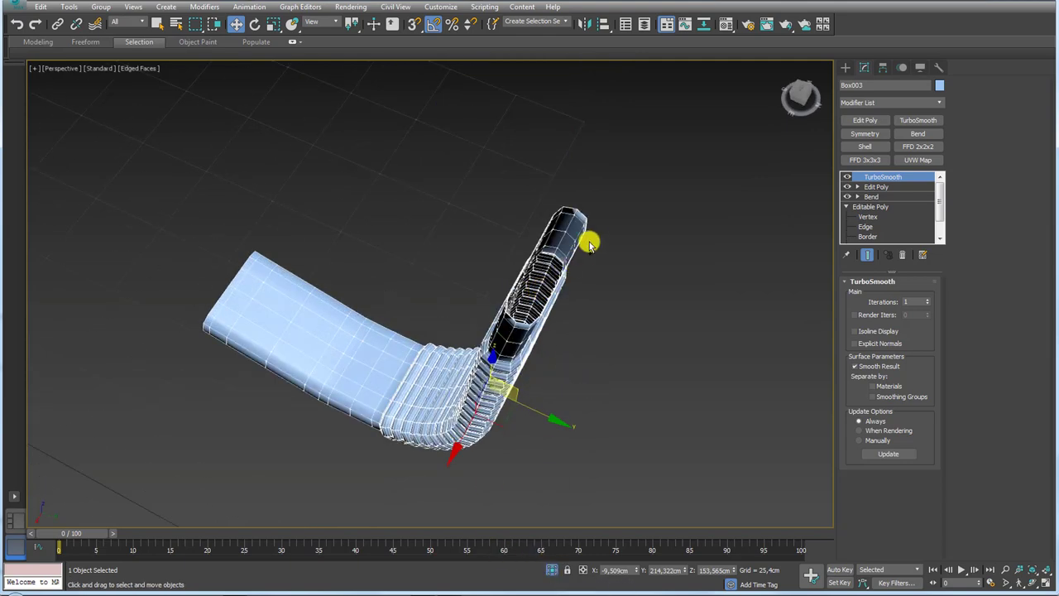
{"action": "left_click", "coordinate": [846, 177]}
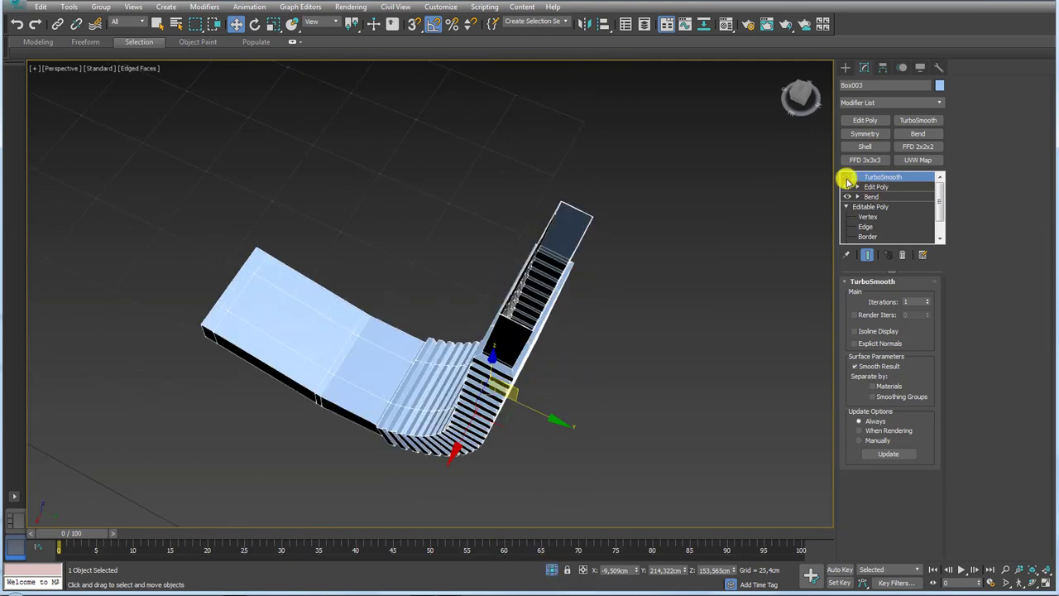
{"action": "middle_click_drag", "start_coordinate": [779, 244], "coordinate": [757, 229], "text": "alt"}
In Edit Poly Border mode, select the tube's top open rim and nudge it slightly along Y.
{"action": "left_click", "coordinate": [858, 187]}
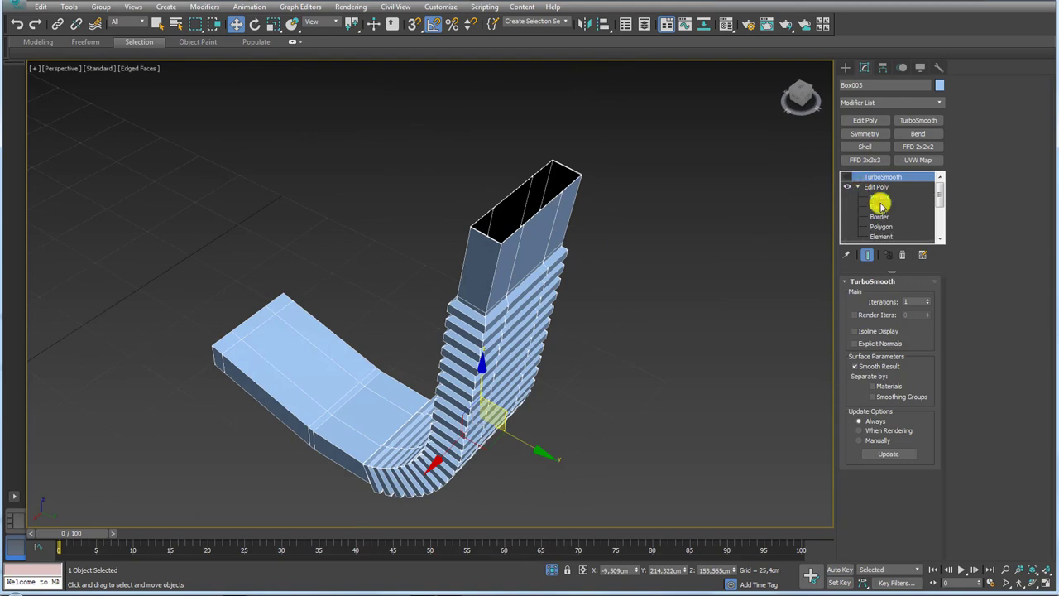
{"action": "left_click", "coordinate": [879, 215]}
{"action": "scroll", "coordinate": [632, 206], "scroll_direction": "up", "scroll_amount": 3}
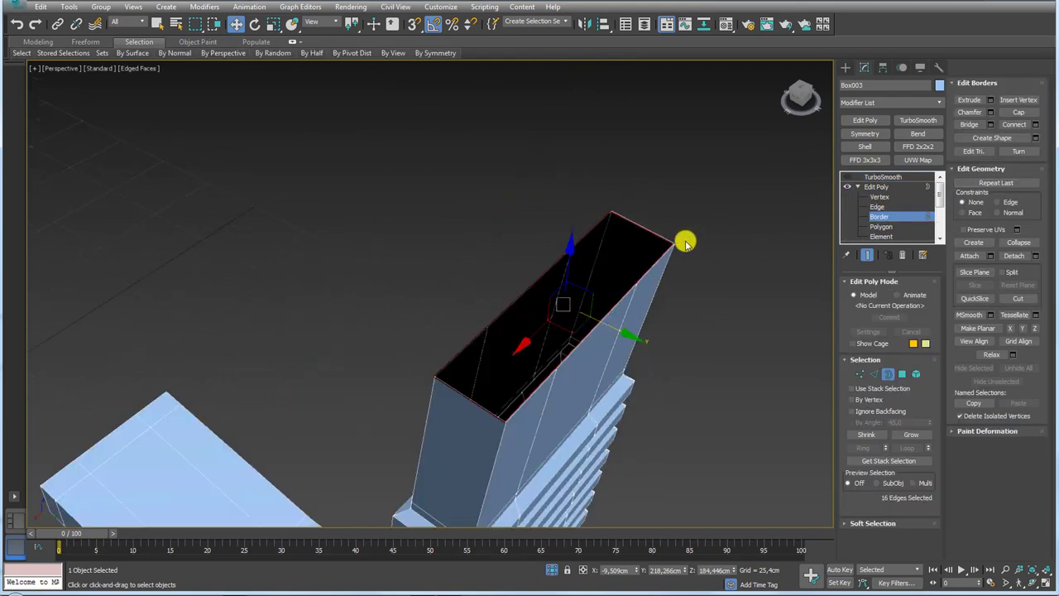
{"action": "scroll", "coordinate": [686, 239], "scroll_direction": "up", "scroll_amount": 3}
{"action": "scroll", "coordinate": [673, 262], "scroll_direction": "down", "scroll_amount": 6}
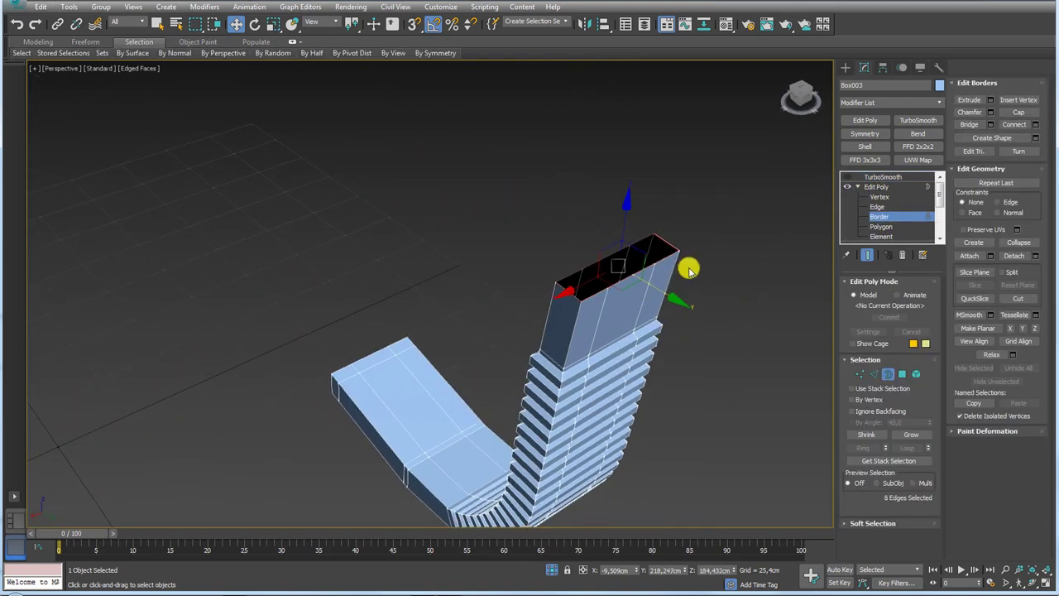
{"action": "scroll", "coordinate": [689, 269], "scroll_direction": "up", "scroll_amount": 3}
{"action": "scroll", "coordinate": [661, 273], "scroll_direction": "up", "scroll_amount": 2}
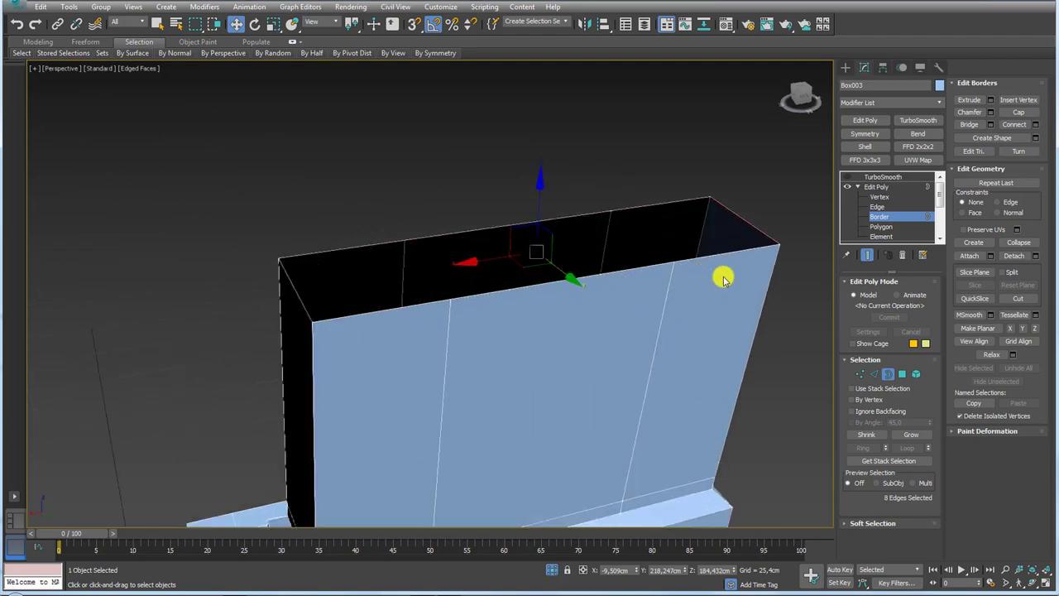
{"action": "left_click", "coordinate": [758, 215]}
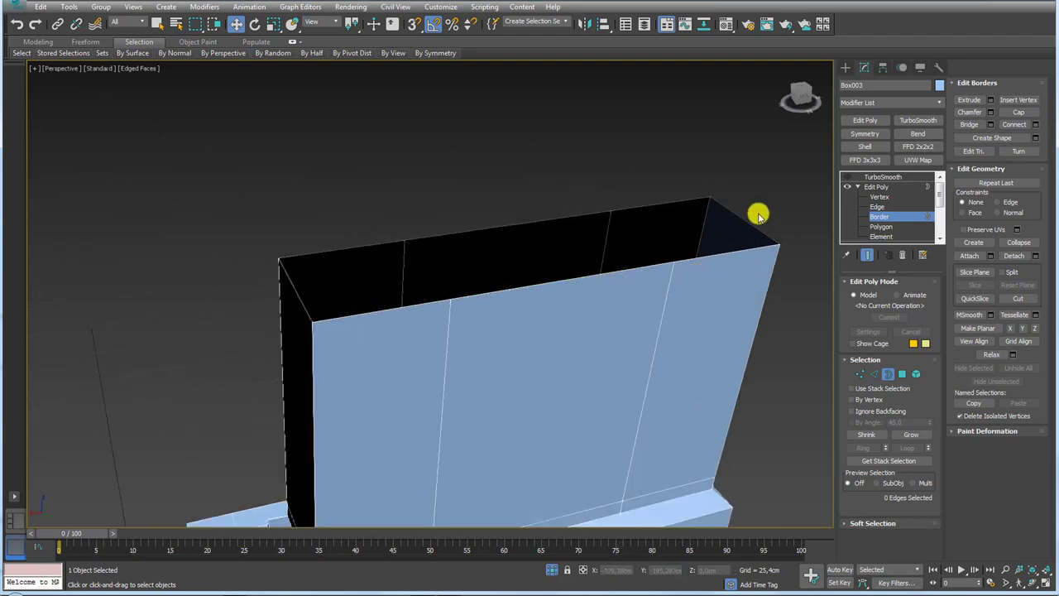
{"action": "left_click", "coordinate": [632, 206]}
{"action": "scroll", "coordinate": [678, 207], "scroll_direction": "down", "scroll_amount": 2}
{"action": "scroll", "coordinate": [619, 201], "scroll_direction": "down", "scroll_amount": 4}
{"action": "scroll", "coordinate": [713, 246], "scroll_direction": "down", "scroll_amount": 3}
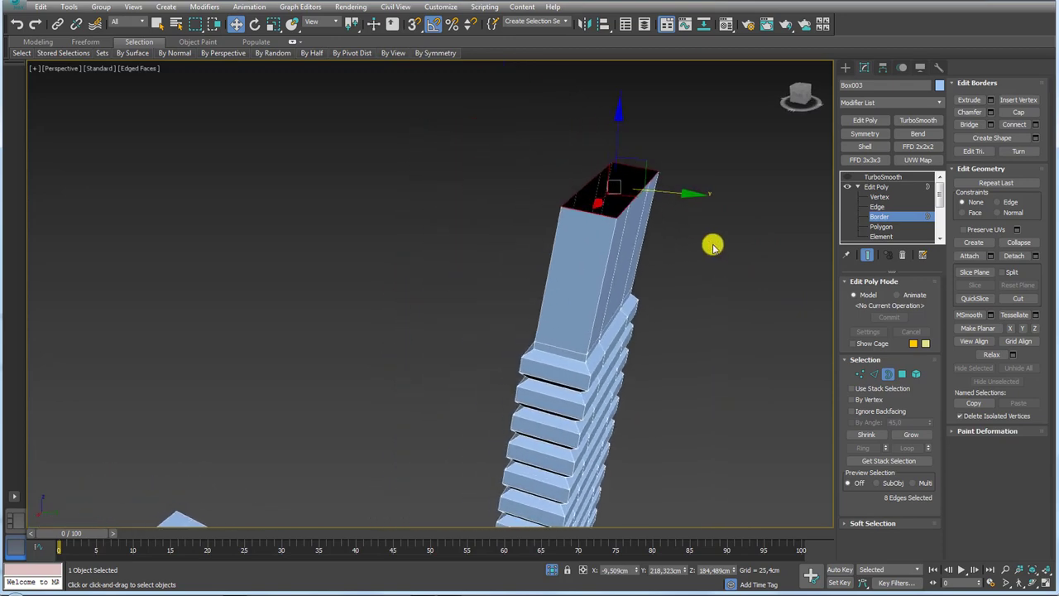
{"action": "scroll", "coordinate": [686, 227], "scroll_direction": "up", "scroll_amount": 2}
{"action": "scroll", "coordinate": [637, 182], "scroll_direction": "down", "scroll_amount": 2}
{"action": "left_click_drag", "start_coordinate": [634, 177], "coordinate": [651, 175]}
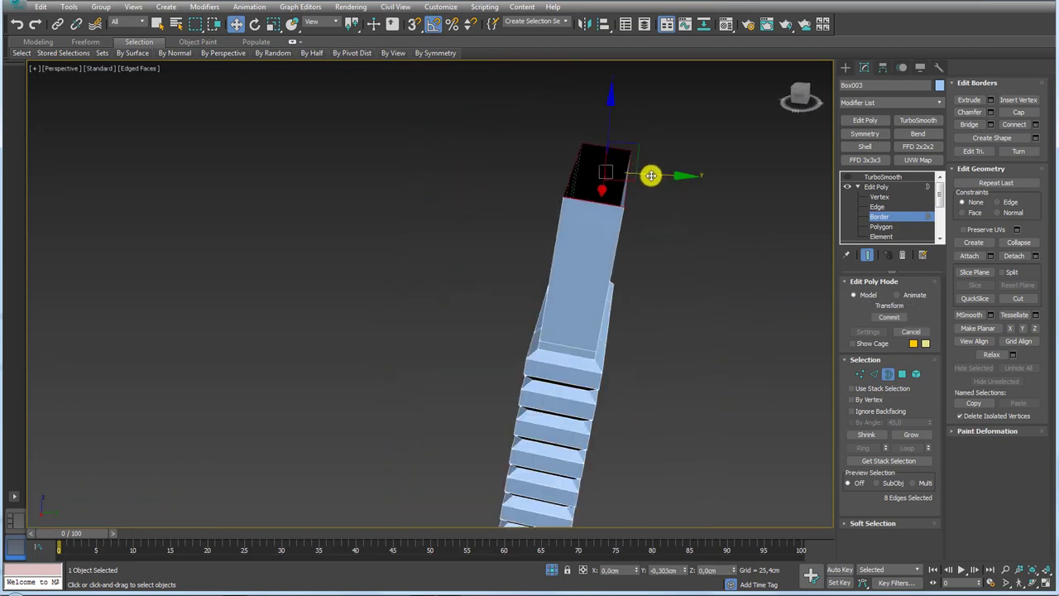
{"action": "mouse_move", "coordinate": [651, 175]}
{"action": "middle_mouse_down", "text": "alt"}
{"action": "mouse_move", "coordinate": [634, 265]}
{"action": "mouse_move", "coordinate": [610, 267]}
{"action": "middle_mouse_up", "text": "alt"}
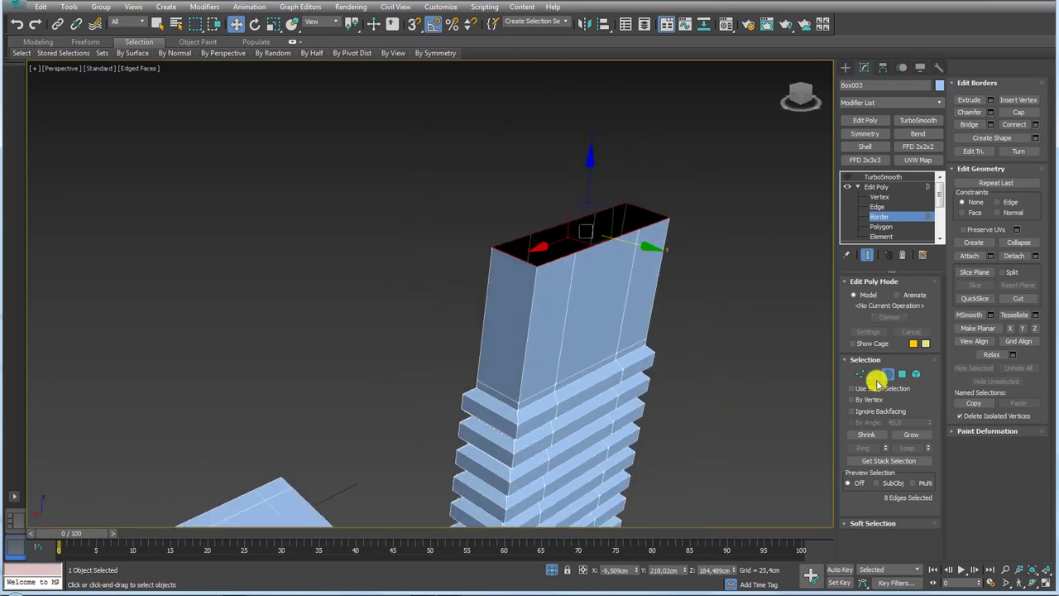
{"action": "left_click", "coordinate": [874, 373]}
Connect the selected edges with 3 segments and pinch 82 to add loops near the top.
{"action": "left_click", "coordinate": [659, 214], "text": "alt"}
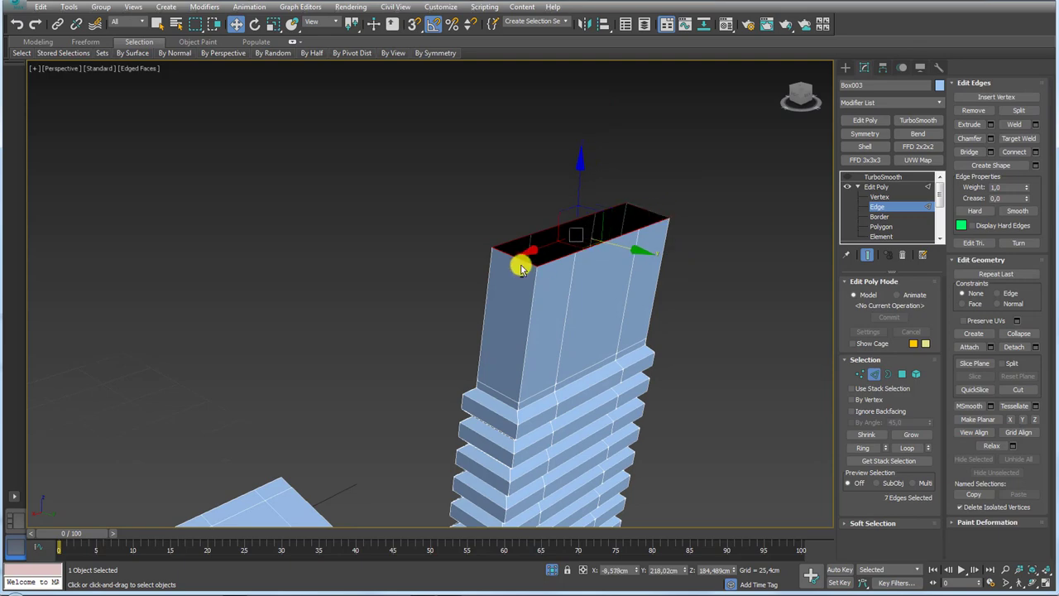
{"action": "left_click", "coordinate": [519, 261], "text": "alt"}
{"action": "mouse_move", "coordinate": [689, 283]}
{"action": "middle_mouse_down", "text": "alt"}
{"action": "mouse_move", "coordinate": [634, 330]}
{"action": "mouse_move", "coordinate": [673, 307]}
{"action": "mouse_move", "coordinate": [880, 346]}
{"action": "middle_mouse_up", "text": "alt"}
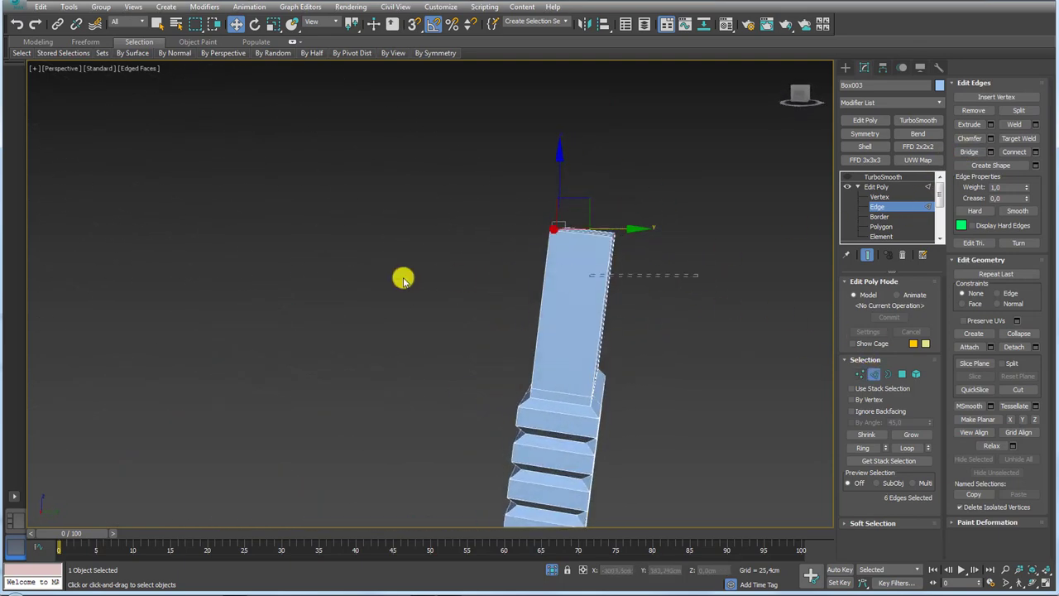
{"action": "key", "text": "ctrl+z"}
{"action": "key", "text": "ctrl+z"}
{"action": "mouse_move", "coordinate": [402, 280]}
{"action": "middle_mouse_down", "text": "alt"}
{"action": "mouse_move", "coordinate": [643, 293]}
{"action": "mouse_move", "coordinate": [1026, 133]}
{"action": "middle_mouse_up", "text": "alt"}
{"action": "left_click", "coordinate": [1035, 151]}
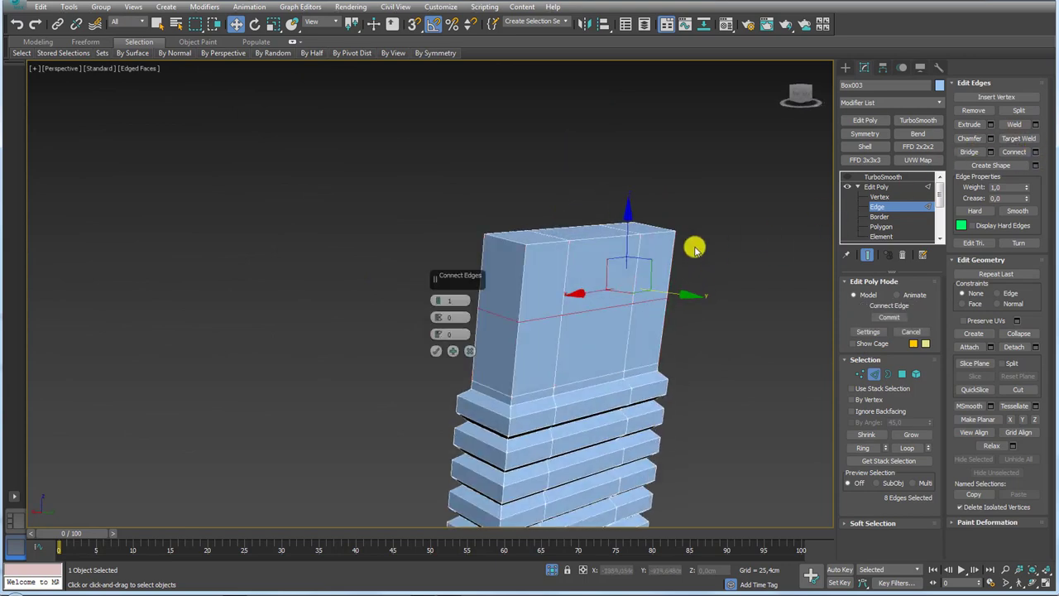
{"action": "mouse_move", "coordinate": [440, 298]}
{"action": "left_mouse_down"}
{"action": "mouse_move", "coordinate": [433, 116]}
{"action": "mouse_move", "coordinate": [445, 104]}
{"action": "left_mouse_up"}
{"action": "left_click", "coordinate": [435, 352]}
Delete the tube's straight end section and Shift-drag the open border to re-extrude it.
{"action": "scroll", "coordinate": [432, 348], "scroll_direction": "down", "scroll_amount": 5}
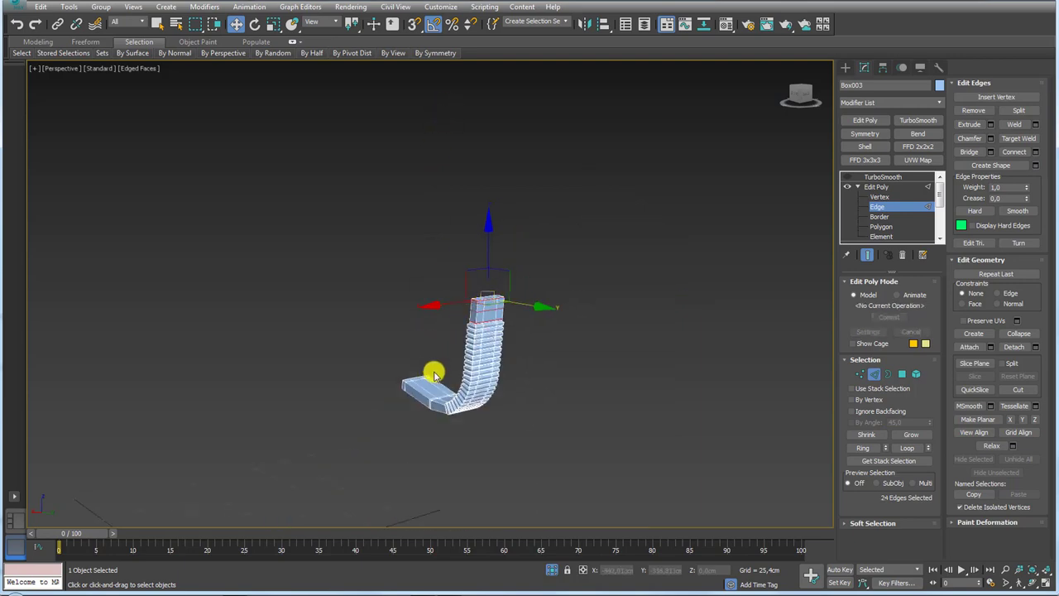
{"action": "mouse_move", "coordinate": [432, 372]}
{"action": "middle_mouse_down", "text": "alt"}
{"action": "mouse_move", "coordinate": [458, 427]}
{"action": "mouse_move", "coordinate": [455, 322]}
{"action": "middle_mouse_up", "text": "alt"}
{"action": "scroll", "coordinate": [455, 322], "scroll_direction": "up", "scroll_amount": 4}
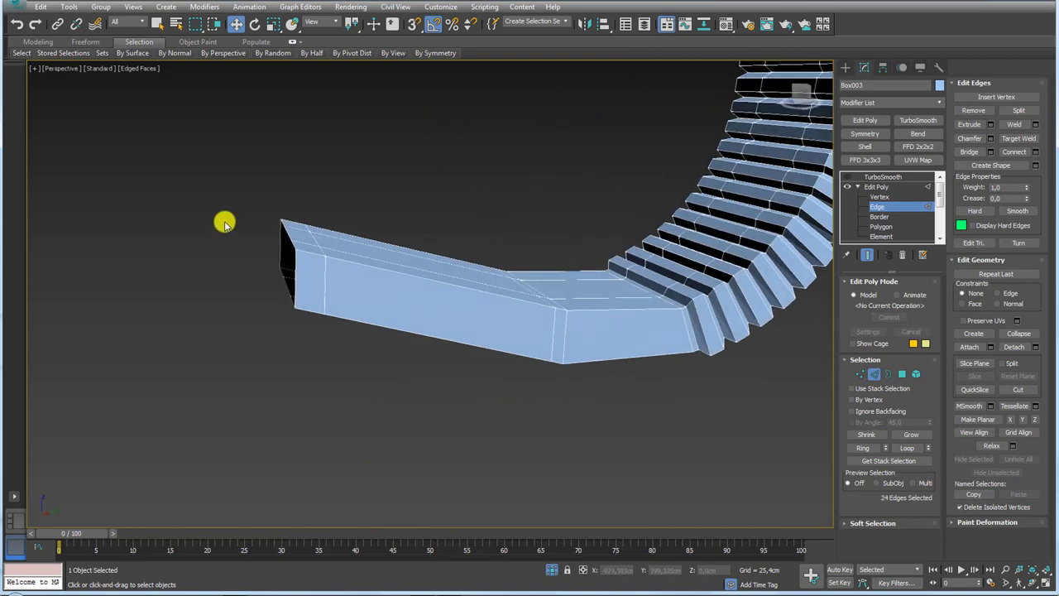
{"action": "left_click_drag", "start_coordinate": [224, 220], "coordinate": [362, 351]}
{"action": "left_click", "coordinate": [883, 376]}
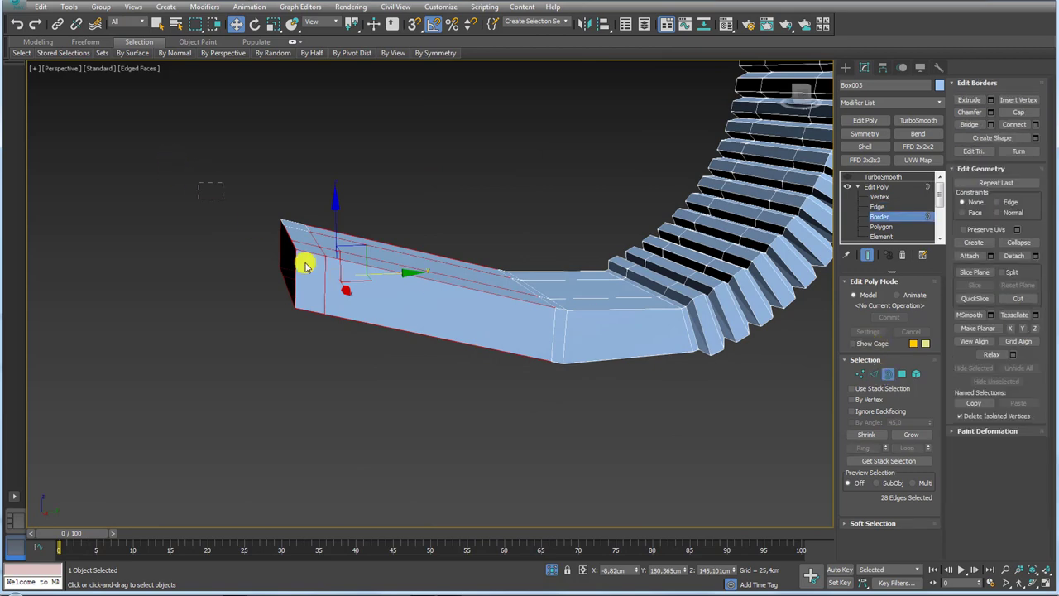
{"action": "key", "text": "Delete"}
{"action": "left_click_drag", "start_coordinate": [393, 296], "coordinate": [546, 407]}
{"action": "middle_click_drag", "start_coordinate": [546, 407], "coordinate": [531, 381], "text": "alt"}
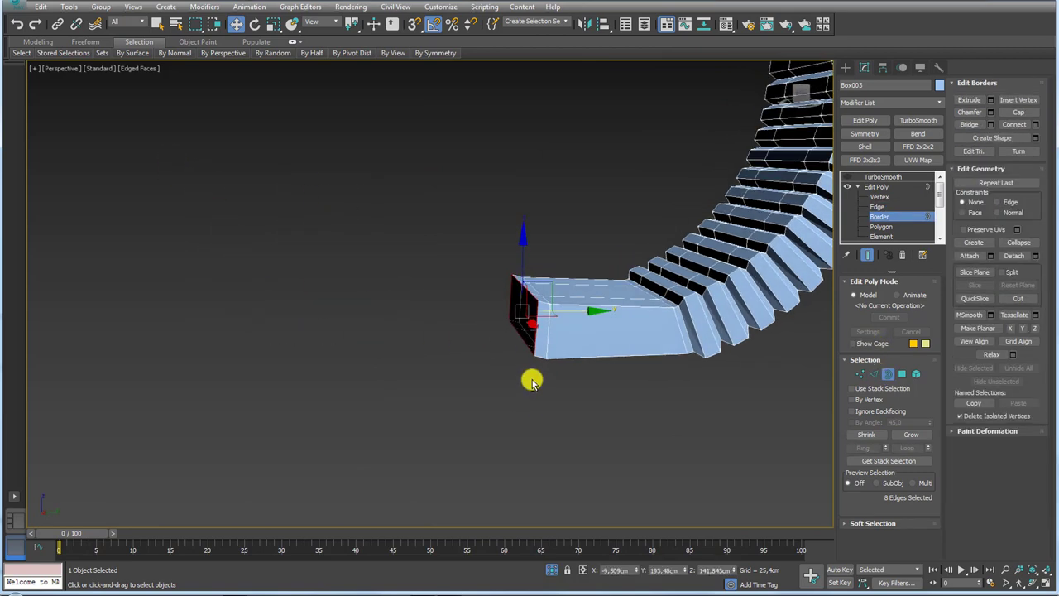
{"action": "left_click_drag", "start_coordinate": [575, 314], "coordinate": [313, 316], "text": "shift"}
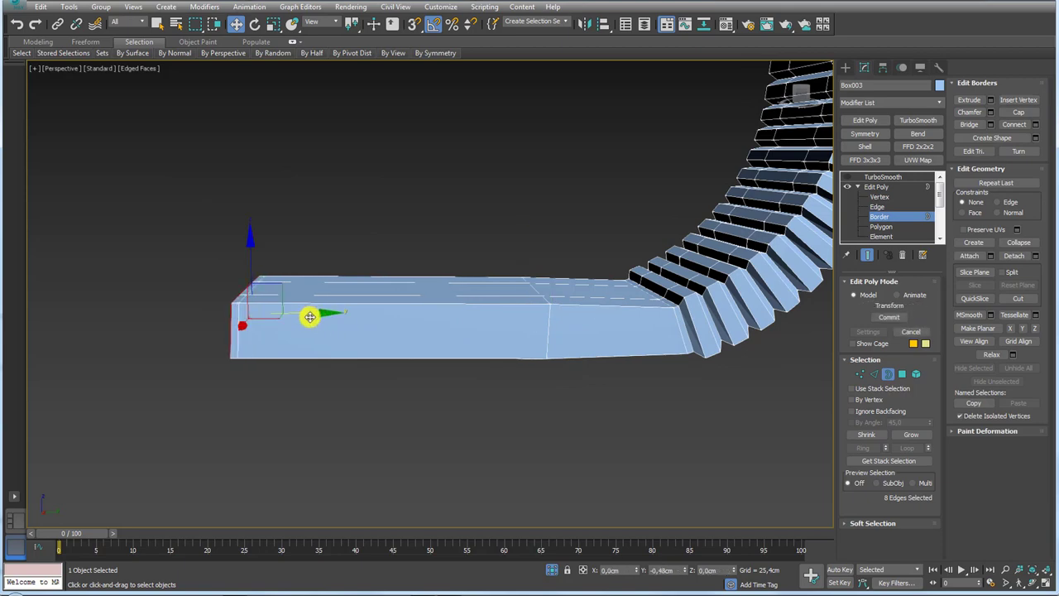
Cap the tube's open end with Bridge and turn TurboSmooth back on.
{"action": "mouse_move", "coordinate": [309, 317]}
{"action": "middle_mouse_down", "text": "alt"}
{"action": "mouse_move", "coordinate": [314, 343]}
{"action": "mouse_move", "coordinate": [551, 367]}
{"action": "mouse_move", "coordinate": [638, 353]}
{"action": "mouse_move", "coordinate": [706, 367]}
{"action": "middle_mouse_up", "text": "alt"}
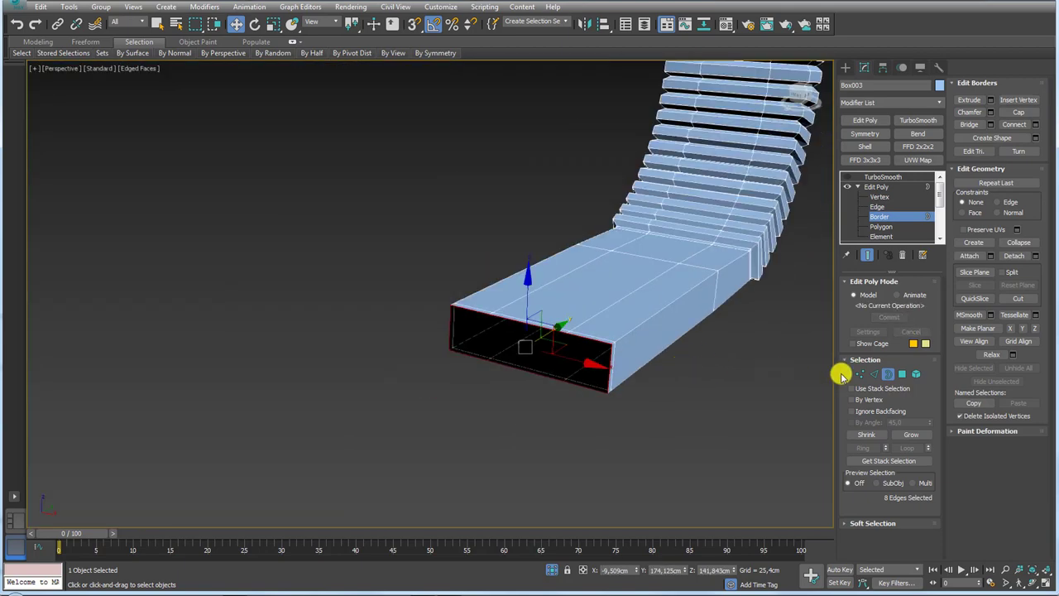
{"action": "left_click", "coordinate": [874, 375]}
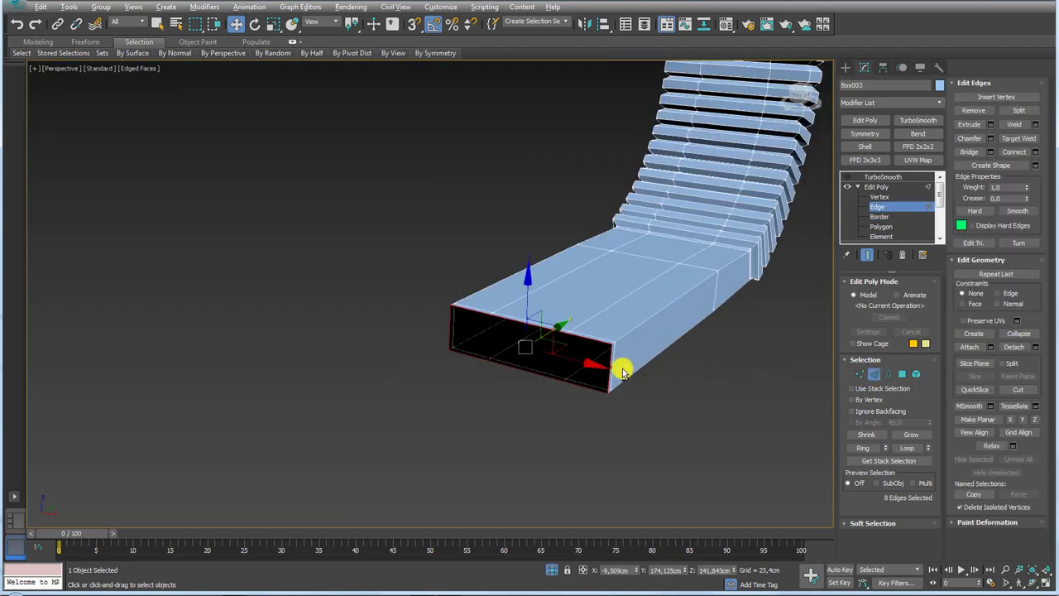
{"action": "left_click", "coordinate": [449, 329], "text": "alt"}
{"action": "left_click", "coordinate": [967, 152]}
{"action": "mouse_move", "coordinate": [750, 253]}
{"action": "middle_mouse_down", "text": "alt"}
{"action": "mouse_move", "coordinate": [673, 272]}
{"action": "mouse_move", "coordinate": [496, 254]}
{"action": "middle_mouse_up", "text": "alt"}
{"action": "left_click", "coordinate": [877, 177]}
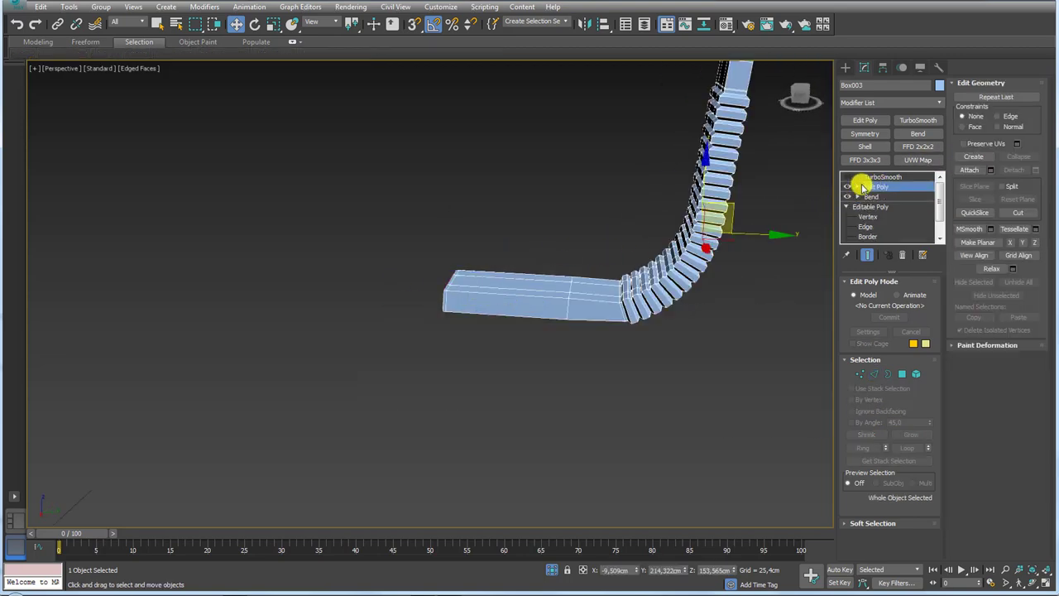
{"action": "left_click", "coordinate": [846, 176]}
{"action": "mouse_move", "coordinate": [761, 319]}
{"action": "middle_mouse_down", "text": "alt"}
{"action": "mouse_move", "coordinate": [766, 307]}
{"action": "mouse_move", "coordinate": [669, 289]}
{"action": "mouse_move", "coordinate": [717, 283]}
{"action": "middle_mouse_up", "text": "alt"}
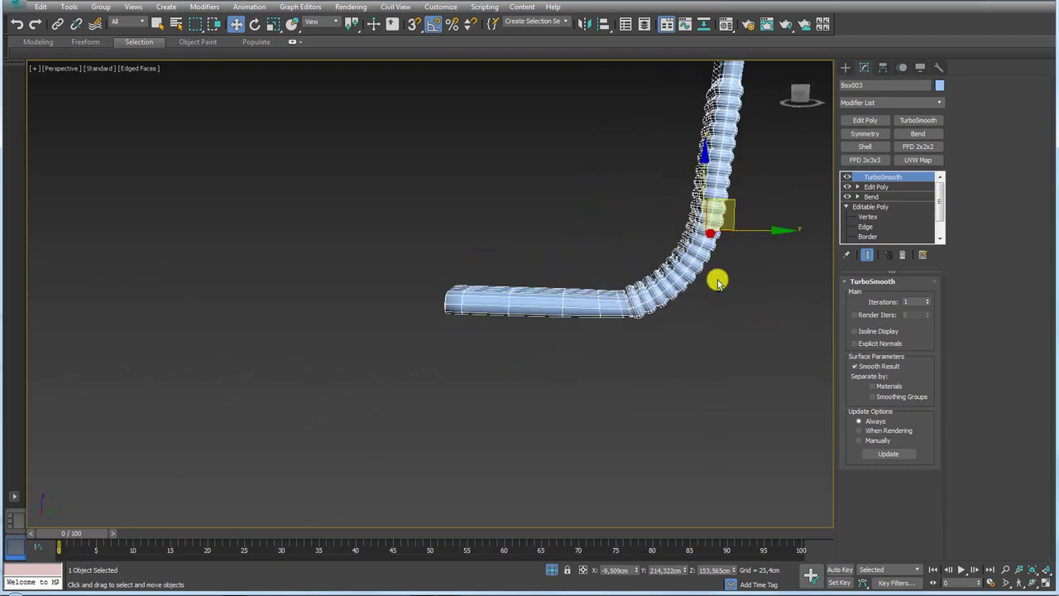
Exit Isolation Mode and orbit out to view the full chair and reference plane.
{"action": "left_click", "coordinate": [550, 571]}
{"action": "scroll", "coordinate": [491, 432], "scroll_direction": "down", "scroll_amount": 5}
{"action": "mouse_move", "coordinate": [489, 406]}
{"action": "middle_mouse_down", "text": "alt"}
{"action": "mouse_move", "coordinate": [433, 428]}
{"action": "mouse_move", "coordinate": [597, 208]}
{"action": "middle_mouse_up", "text": "alt"}
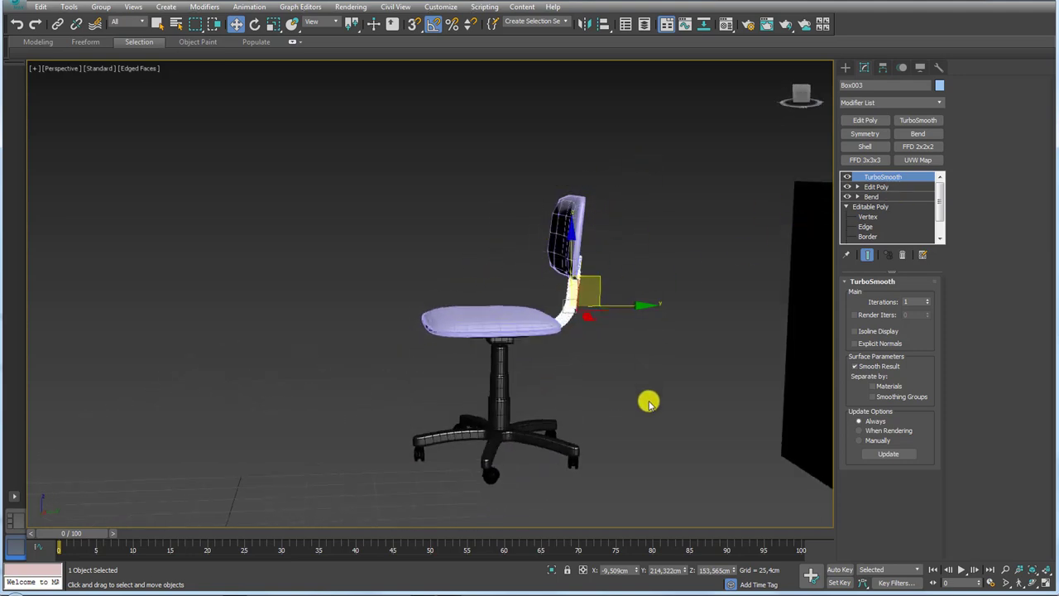
{"action": "left_click_drag", "start_coordinate": [649, 403], "coordinate": [380, 206]}
{"action": "left_click", "coordinate": [569, 240]}
{"action": "middle_click_drag", "start_coordinate": [496, 293], "coordinate": [369, 159], "text": "alt"}
{"action": "scroll", "coordinate": [430, 256], "scroll_direction": "down", "scroll_amount": 3}
Select all the chair parts together with a selection window.
{"action": "key", "text": "ctrl+a"}
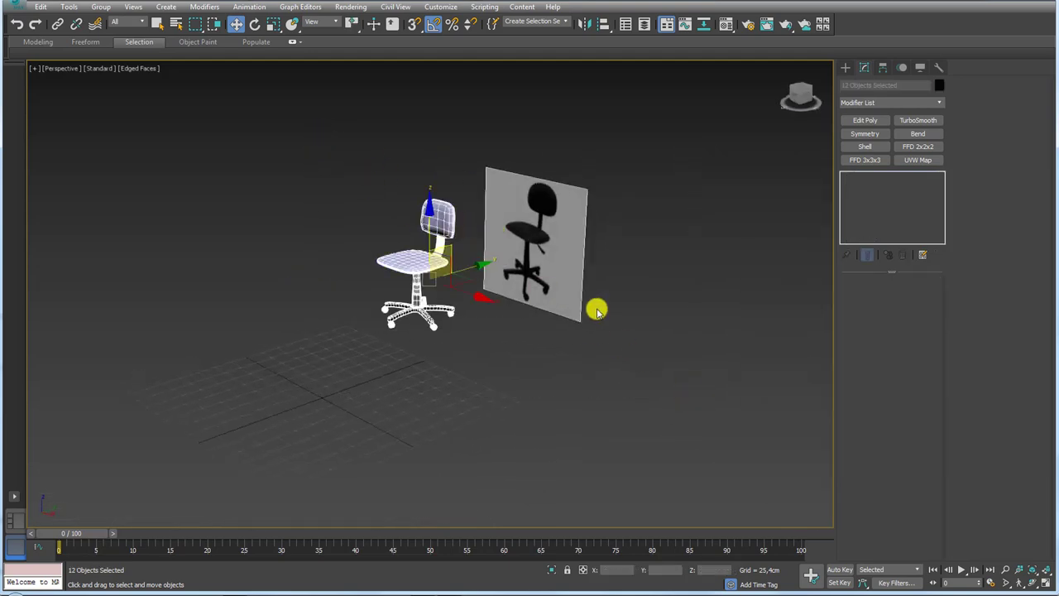
{"action": "scroll", "coordinate": [461, 236], "scroll_direction": "up", "scroll_amount": 4}
{"action": "mouse_move", "coordinate": [428, 216]}
{"action": "middle_mouse_down", "text": "alt"}
{"action": "mouse_move", "coordinate": [352, 210]}
{"action": "mouse_move", "coordinate": [328, 168]}
{"action": "middle_mouse_up", "text": "alt"}
{"action": "left_click", "coordinate": [470, 191]}
{"action": "scroll", "coordinate": [463, 234], "scroll_direction": "up", "scroll_amount": 3}
{"action": "scroll", "coordinate": [464, 232], "scroll_direction": "down", "scroll_amount": 6}
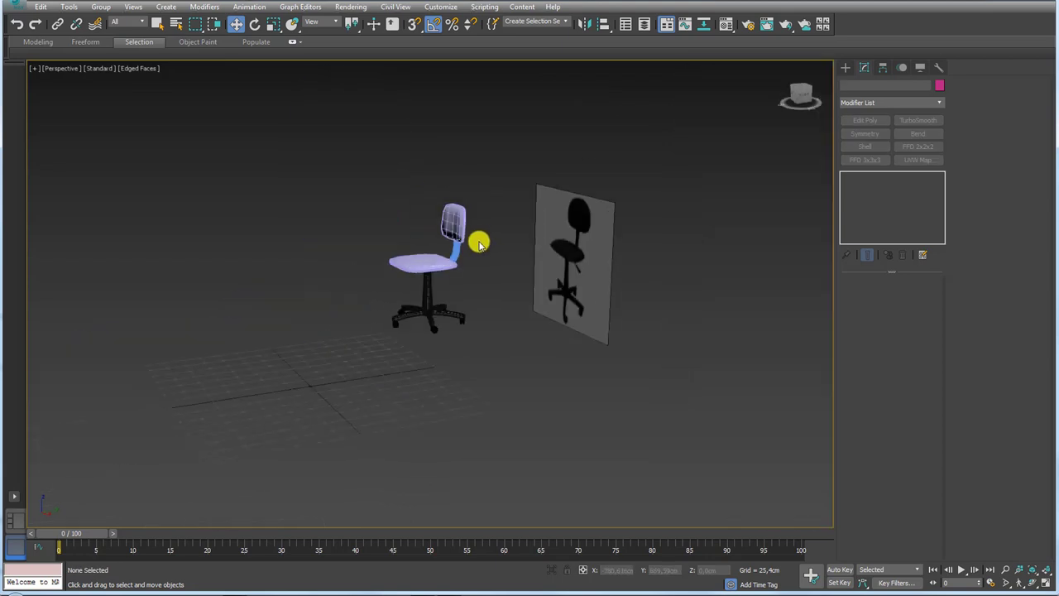
{"action": "left_click_drag", "start_coordinate": [305, 256], "coordinate": [306, 256]}
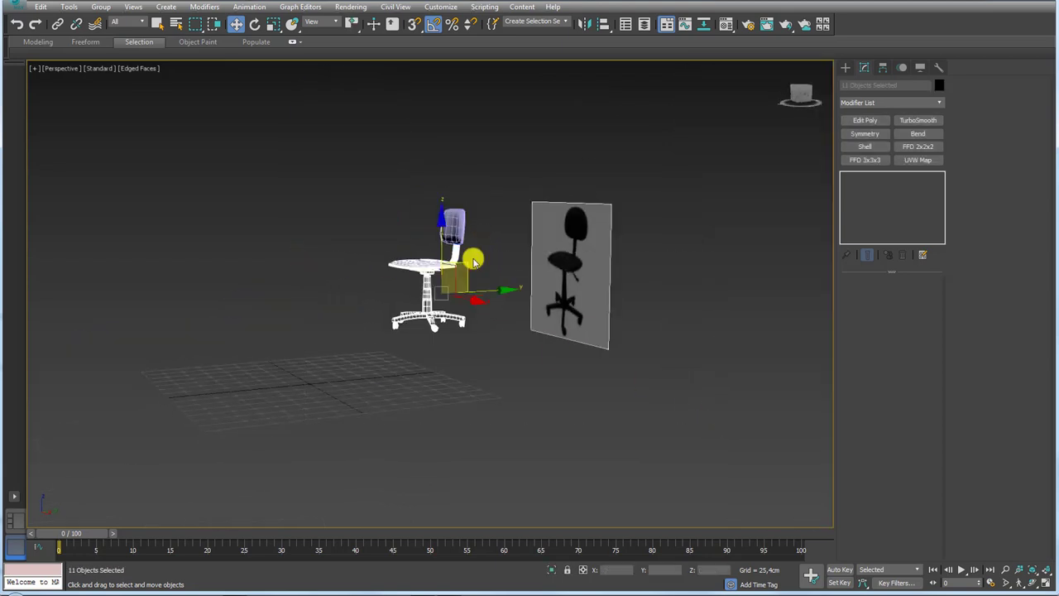
{"action": "scroll", "coordinate": [476, 255], "scroll_direction": "up", "scroll_amount": 3}
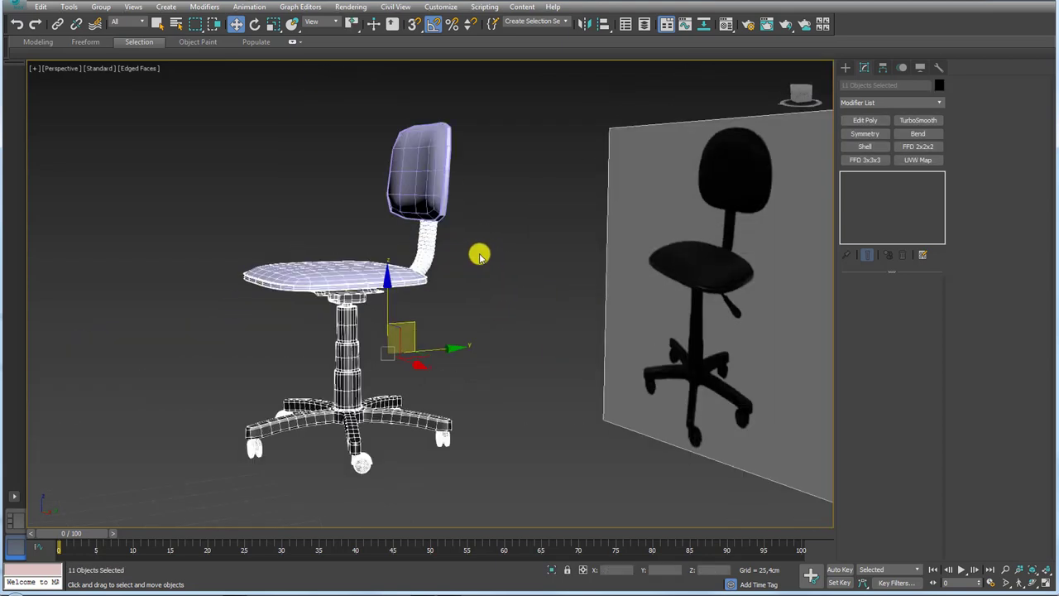
Enable the backrest's faulty top TurboSmooth to check it, then remove that modifier.
{"action": "left_click", "coordinate": [387, 192]}
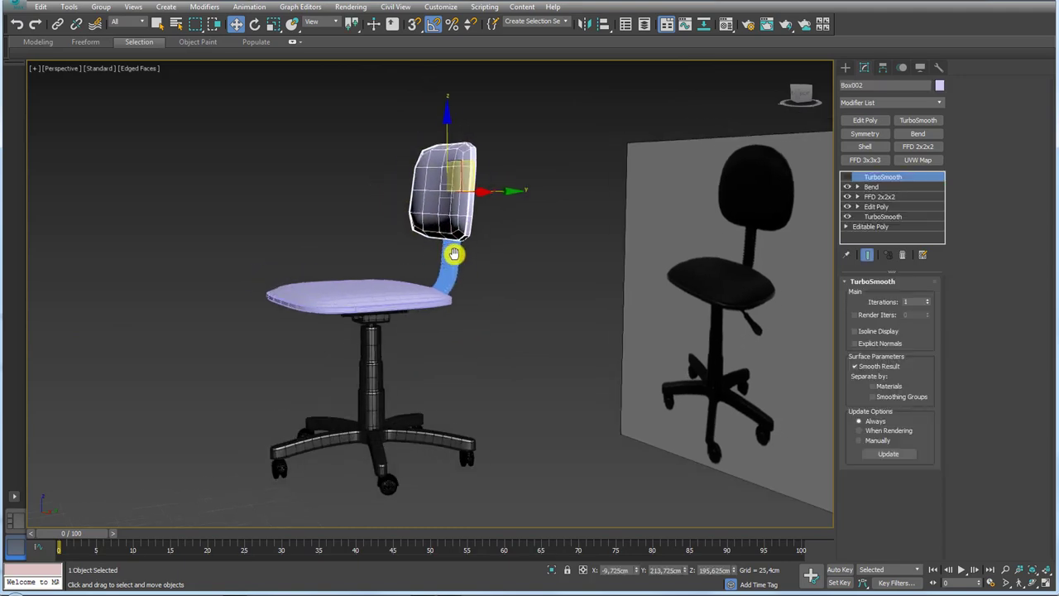
{"action": "scroll", "coordinate": [457, 251], "scroll_direction": "up", "scroll_amount": 3}
{"action": "left_click", "coordinate": [847, 178]}
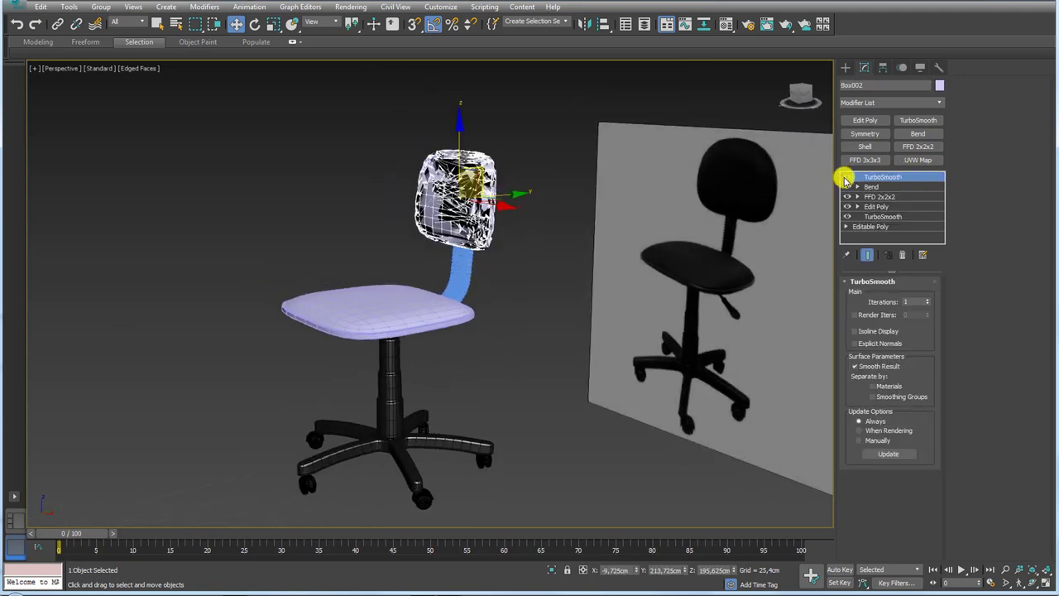
{"action": "middle_click_drag", "start_coordinate": [421, 218], "coordinate": [473, 236], "text": "alt"}
{"action": "scroll", "coordinate": [530, 235], "scroll_direction": "up", "scroll_amount": 3}
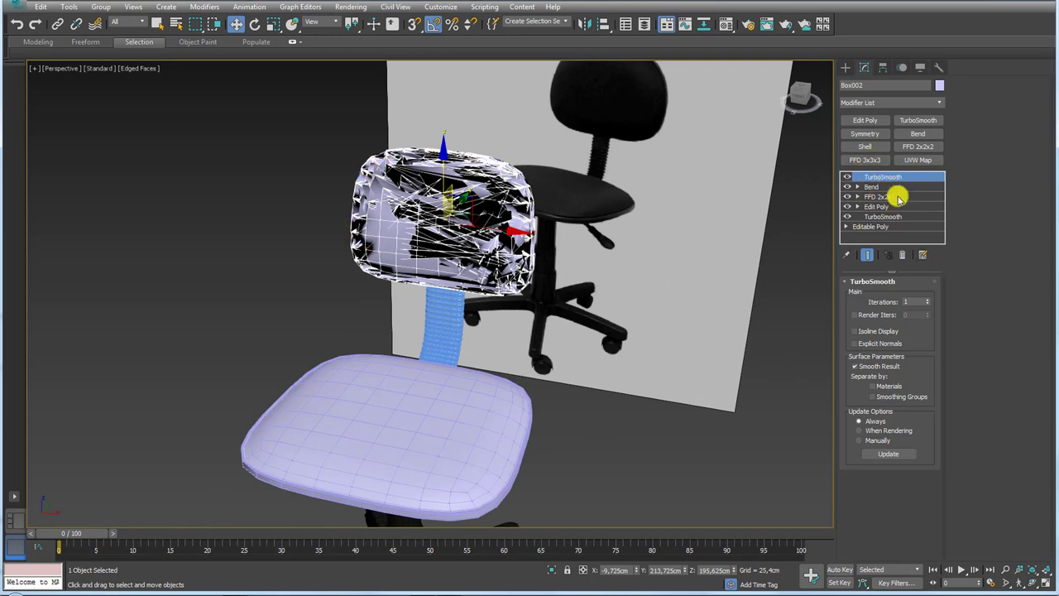
{"action": "middle_click_drag", "start_coordinate": [705, 276], "coordinate": [657, 267], "text": "alt"}
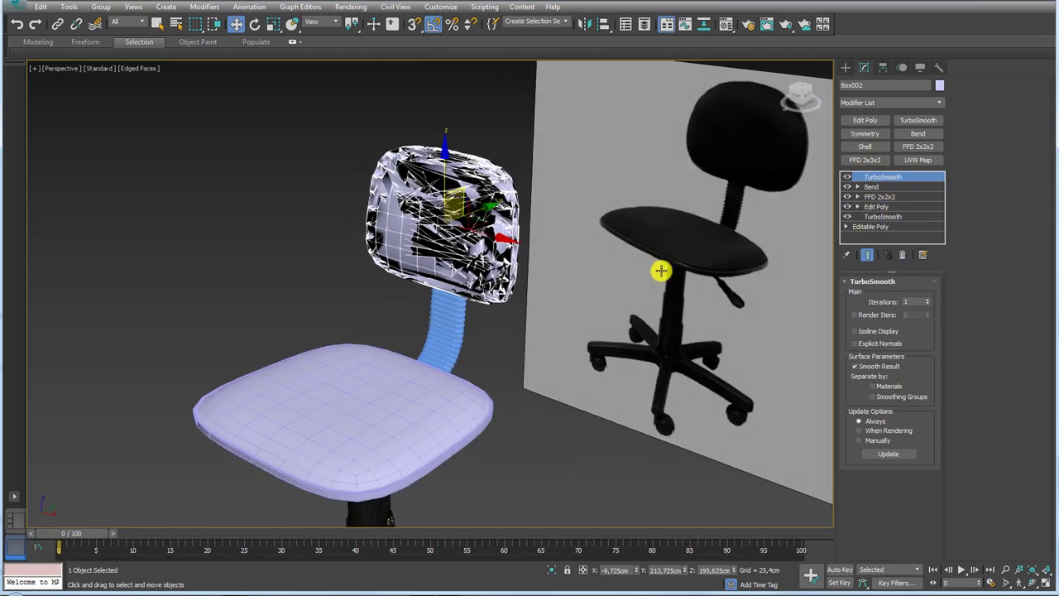
{"action": "left_click", "coordinate": [902, 255]}
Add a fresh TurboSmooth to the backrest and inspect its evenly rounded shape.
{"action": "left_click", "coordinate": [945, 119]}
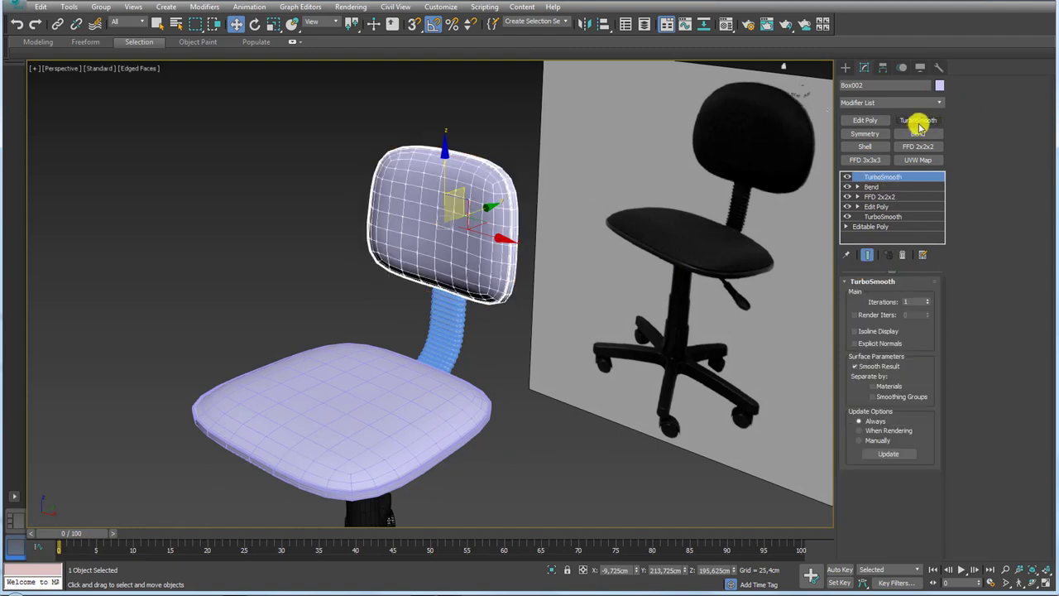
{"action": "mouse_move", "coordinate": [596, 190]}
{"action": "middle_mouse_down", "text": "alt"}
{"action": "mouse_move", "coordinate": [643, 194]}
{"action": "mouse_move", "coordinate": [614, 183]}
{"action": "mouse_move", "coordinate": [501, 262]}
{"action": "mouse_move", "coordinate": [510, 295]}
{"action": "mouse_move", "coordinate": [546, 254]}
{"action": "mouse_move", "coordinate": [529, 227]}
{"action": "middle_mouse_up", "text": "alt"}
{"action": "scroll", "coordinate": [547, 253], "scroll_direction": "down", "scroll_amount": 3}
{"action": "scroll", "coordinate": [502, 236], "scroll_direction": "up", "scroll_amount": 3}
{"action": "scroll", "coordinate": [547, 235], "scroll_direction": "up", "scroll_amount": 2}
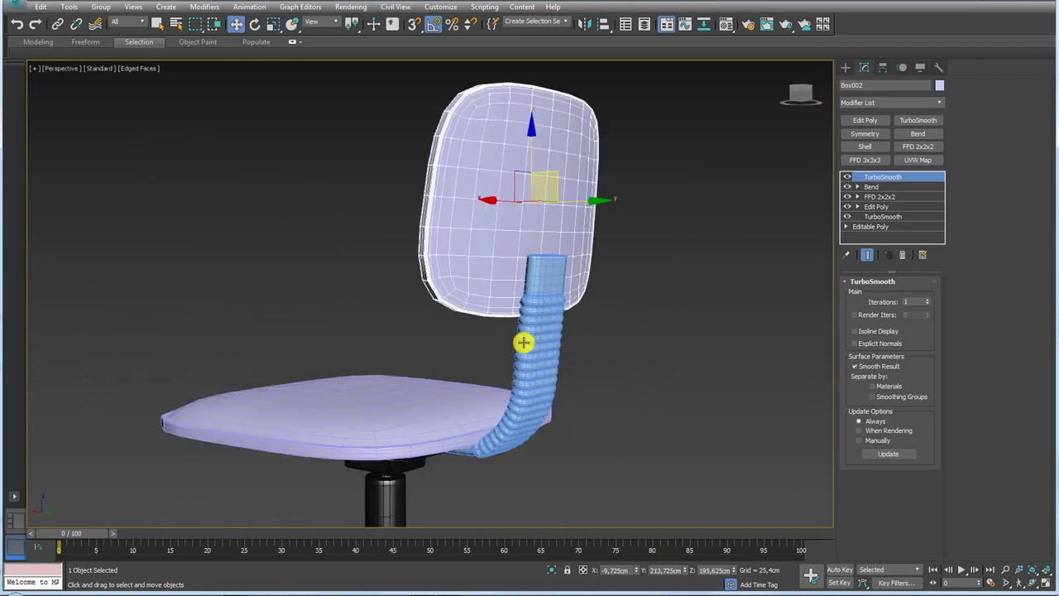
{"action": "middle_click_drag", "start_coordinate": [318, 437], "coordinate": [376, 456], "text": "alt"}
{"action": "scroll", "coordinate": [348, 381], "scroll_direction": "down", "scroll_amount": 5}
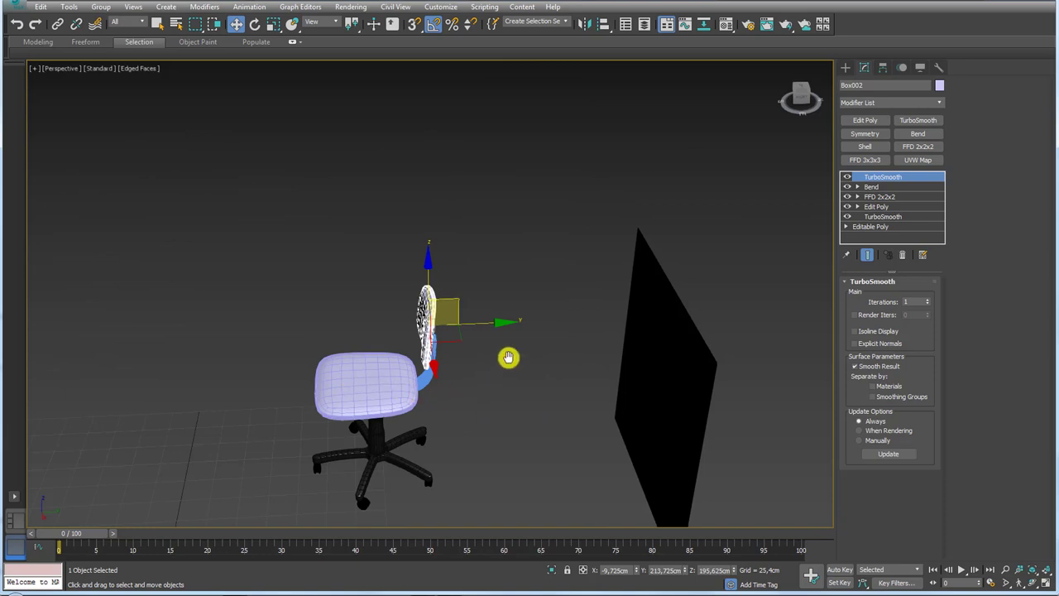
{"action": "mouse_move", "coordinate": [508, 357]}
{"action": "middle_mouse_down", "text": "alt"}
{"action": "mouse_move", "coordinate": [634, 249]}
{"action": "mouse_move", "coordinate": [638, 303]}
{"action": "mouse_move", "coordinate": [746, 199]}
{"action": "middle_mouse_up", "text": "alt"}
{"action": "scroll", "coordinate": [612, 246], "scroll_direction": "up", "scroll_amount": 2}
{"action": "scroll", "coordinate": [616, 286], "scroll_direction": "up", "scroll_amount": 3}
{"action": "scroll", "coordinate": [616, 286], "scroll_direction": "up", "scroll_amount": 3}
{"action": "left_click", "coordinate": [845, 67]}
{"action": "mouse_move", "coordinate": [782, 159]}
{"action": "middle_mouse_down"}
{"action": "mouse_move", "coordinate": [684, 202]}
{"action": "mouse_move", "coordinate": [532, 215]}
{"action": "mouse_move", "coordinate": [539, 236]}
{"action": "mouse_move", "coordinate": [584, 246]}
{"action": "mouse_move", "coordinate": [541, 237]}
{"action": "mouse_move", "coordinate": [557, 246]}
{"action": "mouse_move", "coordinate": [490, 197]}
{"action": "middle_mouse_up"}
{"action": "scroll", "coordinate": [683, 202], "scroll_direction": "down", "scroll_amount": 4}
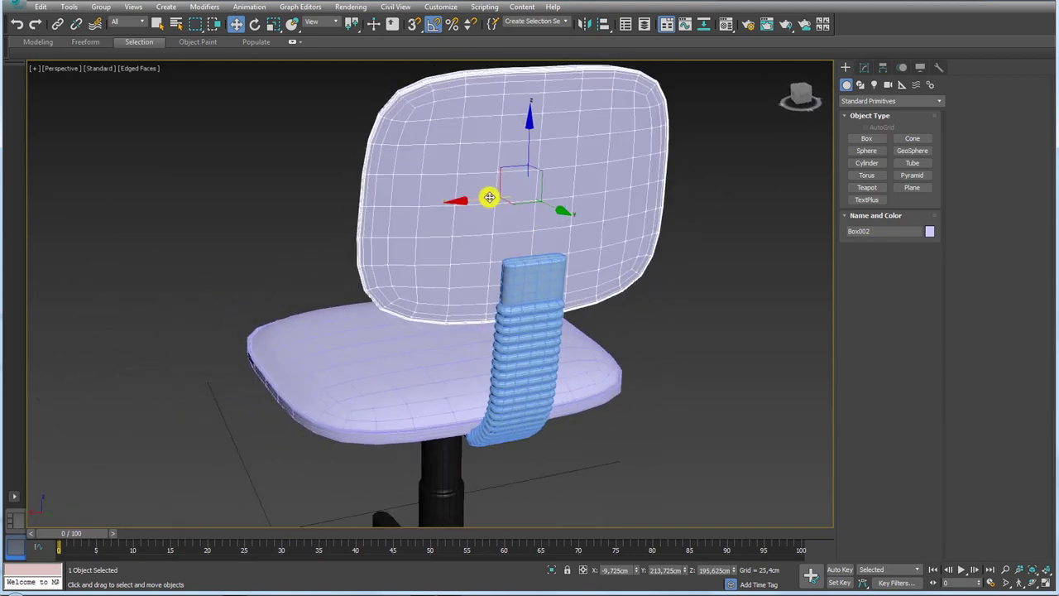
Make a copy of the backrest to the right and convert it to Editable Poly.
{"action": "mouse_move", "coordinate": [470, 200]}
{"action": "left_mouse_down", "text": "shift"}
{"action": "mouse_move", "coordinate": [687, 199]}
{"action": "mouse_move", "coordinate": [817, 171]}
{"action": "left_mouse_up", "text": "shift"}
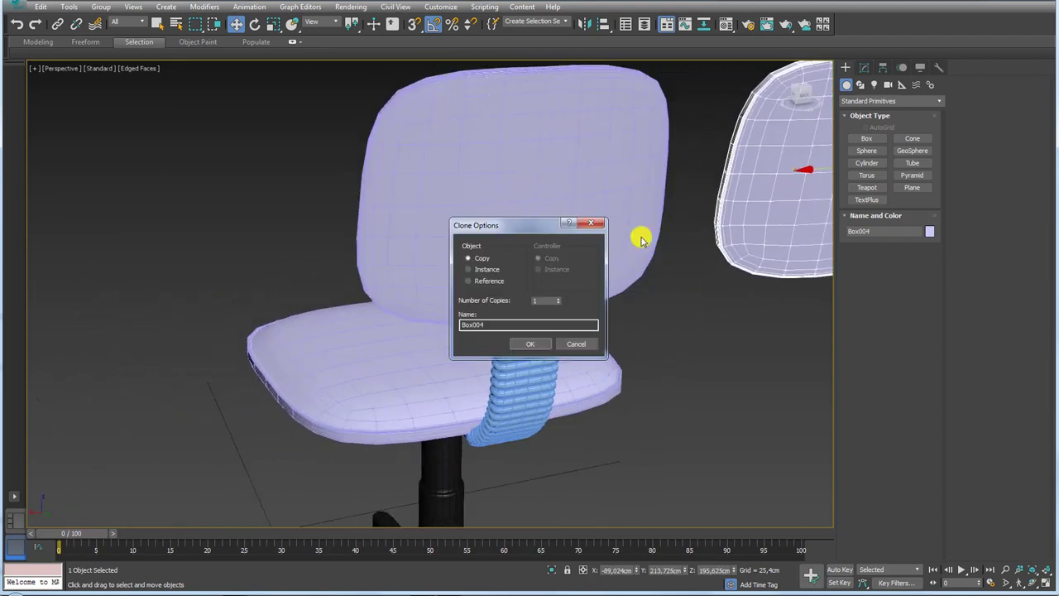
{"action": "left_click", "coordinate": [530, 343]}
{"action": "mouse_move", "coordinate": [530, 344]}
{"action": "middle_mouse_down", "text": "alt"}
{"action": "mouse_move", "coordinate": [600, 253]}
{"action": "mouse_move", "coordinate": [640, 108]}
{"action": "middle_mouse_up", "text": "alt"}
{"action": "right_click", "coordinate": [641, 109]}
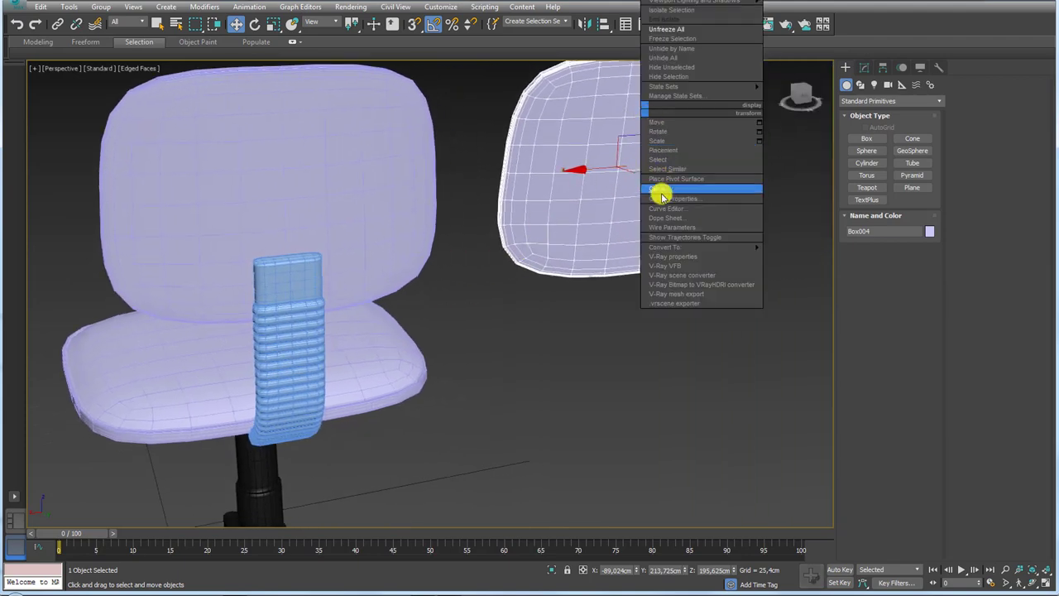
{"action": "left_click", "coordinate": [790, 257]}
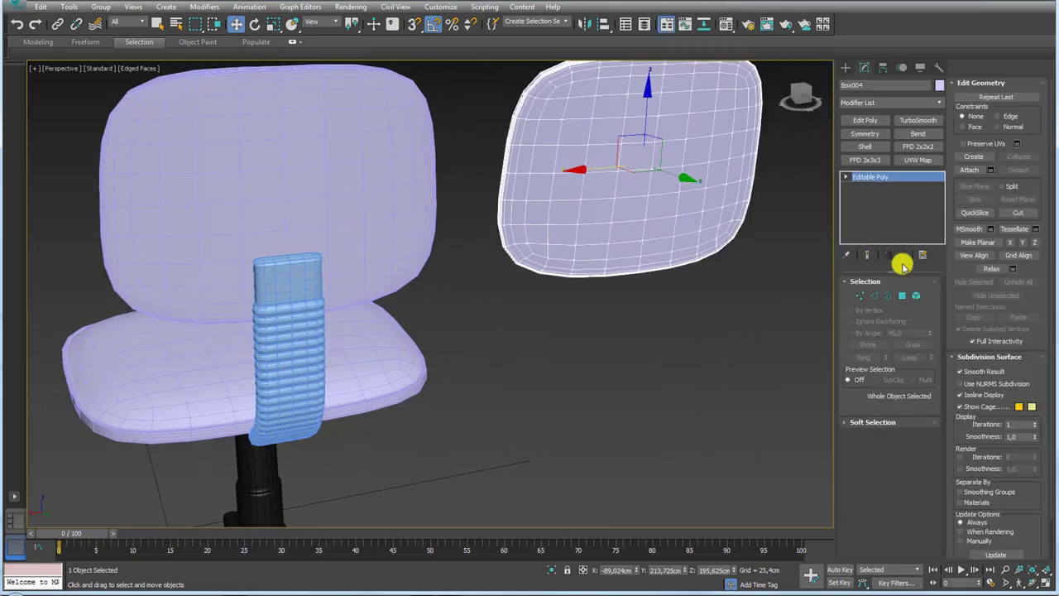
{"action": "left_click", "coordinate": [901, 295]}
Select a block of central polygons on the backrest copy.
{"action": "left_click", "coordinate": [666, 180]}
{"action": "left_click", "coordinate": [625, 181], "text": "ctrl"}
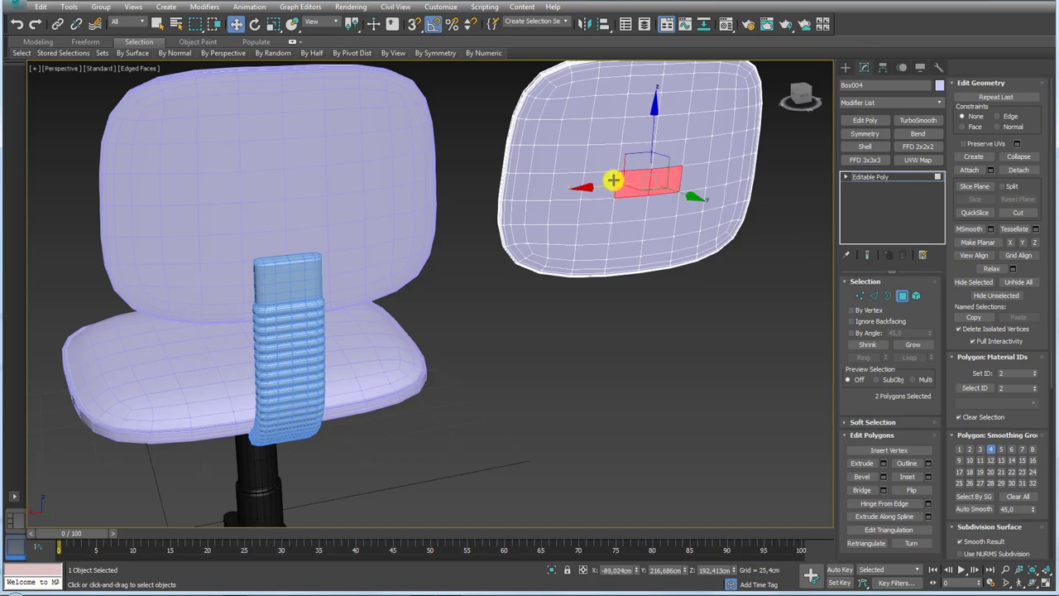
{"action": "left_click", "coordinate": [670, 158], "text": "ctrl"}
{"action": "left_click", "coordinate": [674, 157], "text": "ctrl"}
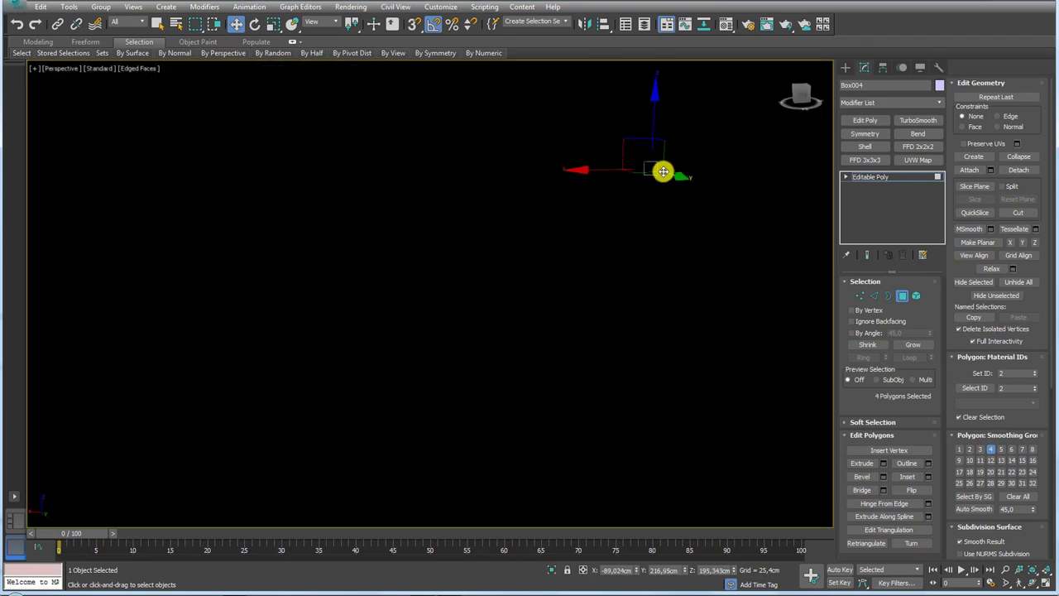
{"action": "middle_click_drag", "start_coordinate": [698, 166], "coordinate": [693, 188], "text": "alt"}
{"action": "scroll", "coordinate": [693, 188], "scroll_direction": "up", "scroll_amount": 3}
{"action": "left_click", "coordinate": [693, 144], "text": "ctrl"}
{"action": "left_click", "coordinate": [574, 147], "text": "ctrl"}
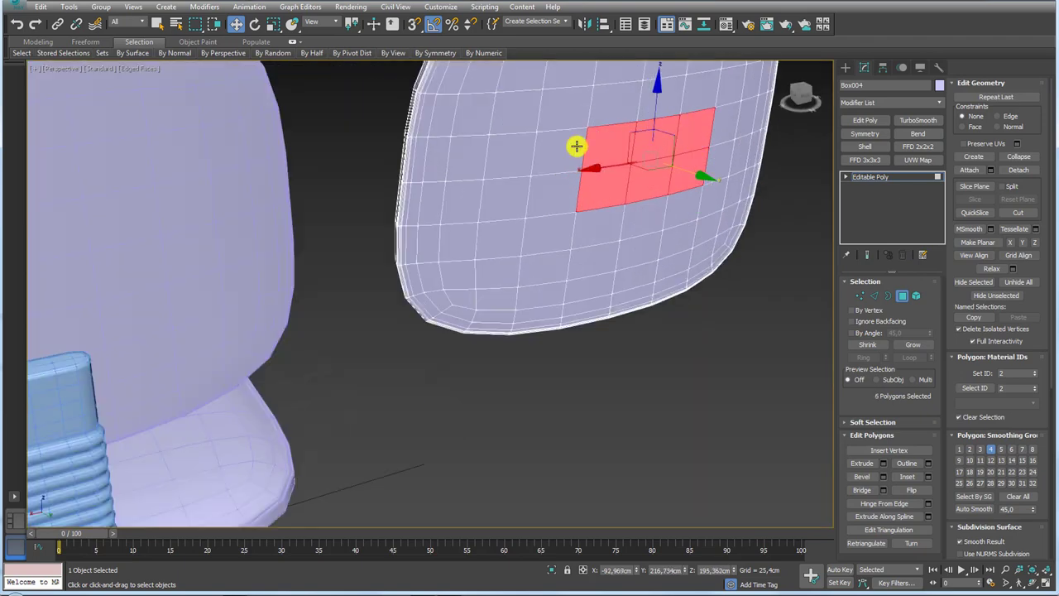
{"action": "left_click", "coordinate": [558, 157], "text": "ctrl"}
{"action": "left_click", "coordinate": [559, 192], "text": "ctrl"}
{"action": "middle_click_drag", "start_coordinate": [558, 192], "coordinate": [621, 208], "text": "alt"}
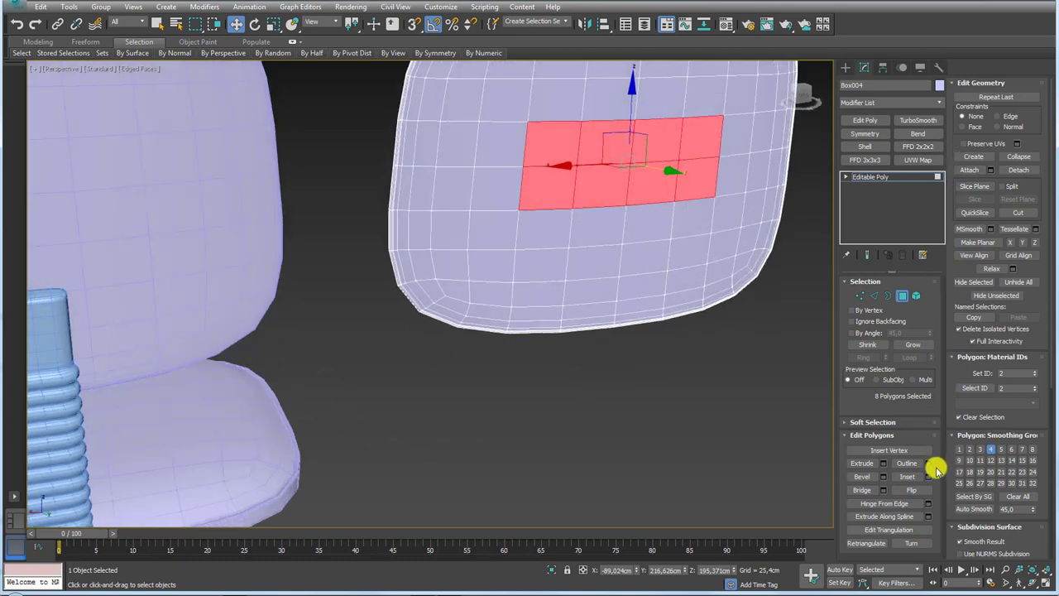
Inset the selected polygons by about 0.321cm.
{"action": "left_click", "coordinate": [928, 478]}
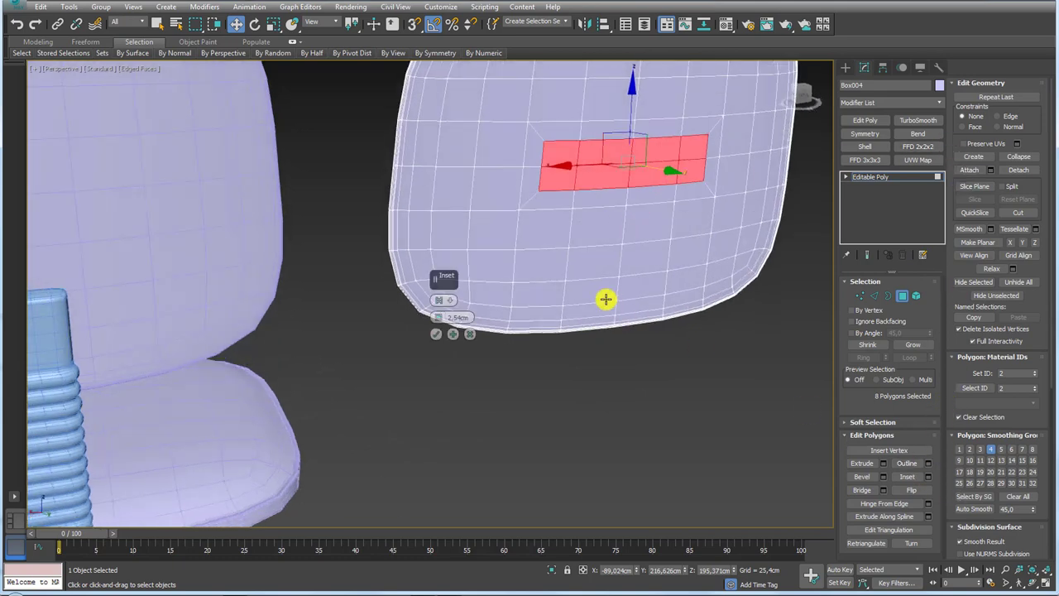
{"action": "left_click_drag", "start_coordinate": [436, 322], "coordinate": [441, 319]}
{"action": "left_click", "coordinate": [443, 334]}
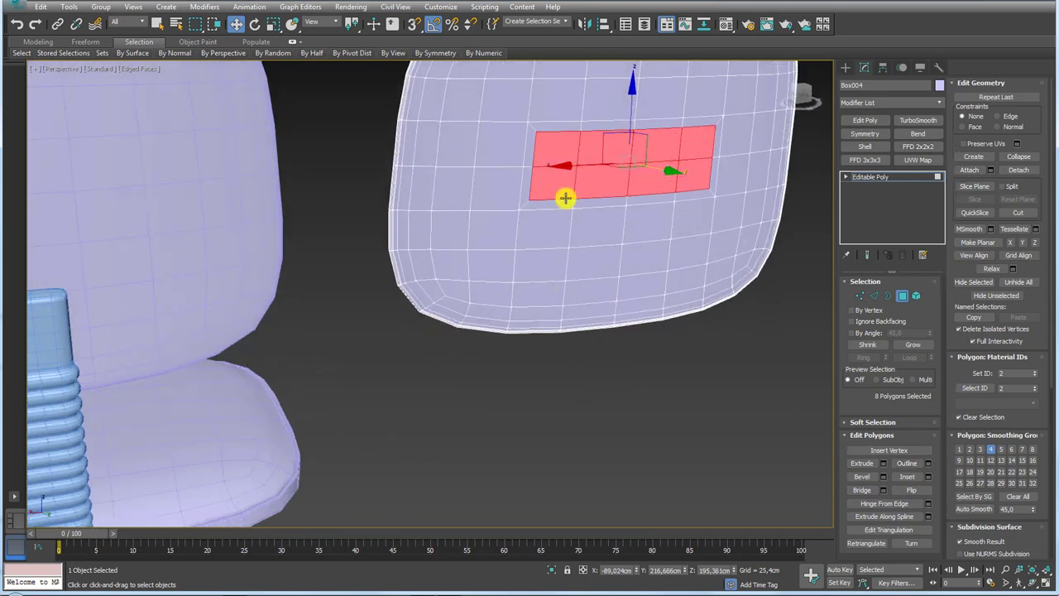
{"action": "scroll", "coordinate": [565, 196], "scroll_direction": "up", "scroll_amount": 5}
Scale the inset selection narrower horizontally and along Y.
{"action": "key", "text": "r"}
{"action": "middle_click_drag", "start_coordinate": [620, 200], "coordinate": [607, 208], "text": "alt"}
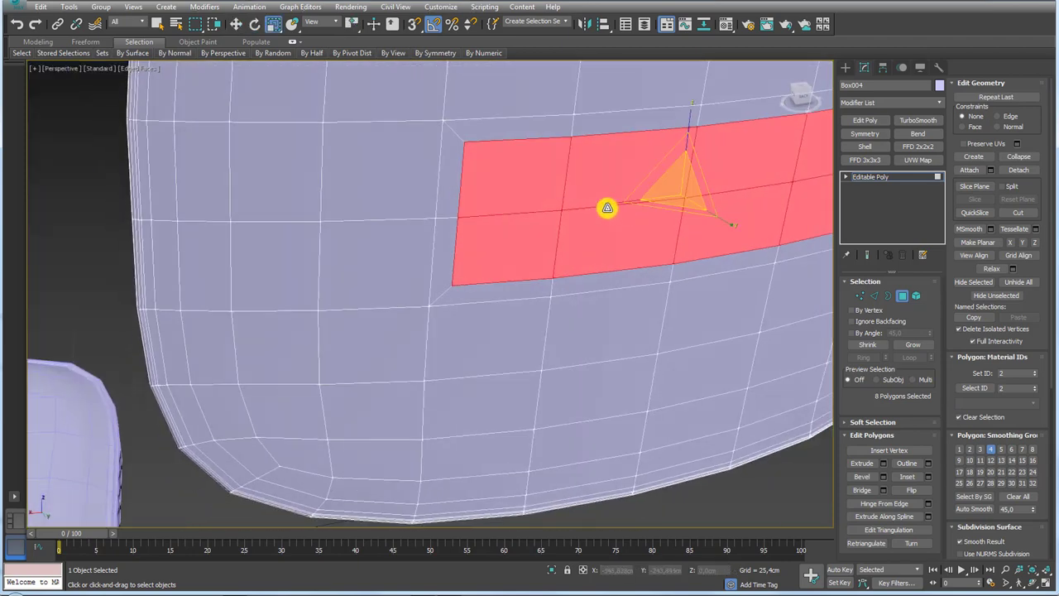
{"action": "left_click_drag", "start_coordinate": [608, 208], "coordinate": [628, 208]}
{"action": "middle_click_drag", "start_coordinate": [628, 209], "coordinate": [733, 237], "text": "alt"}
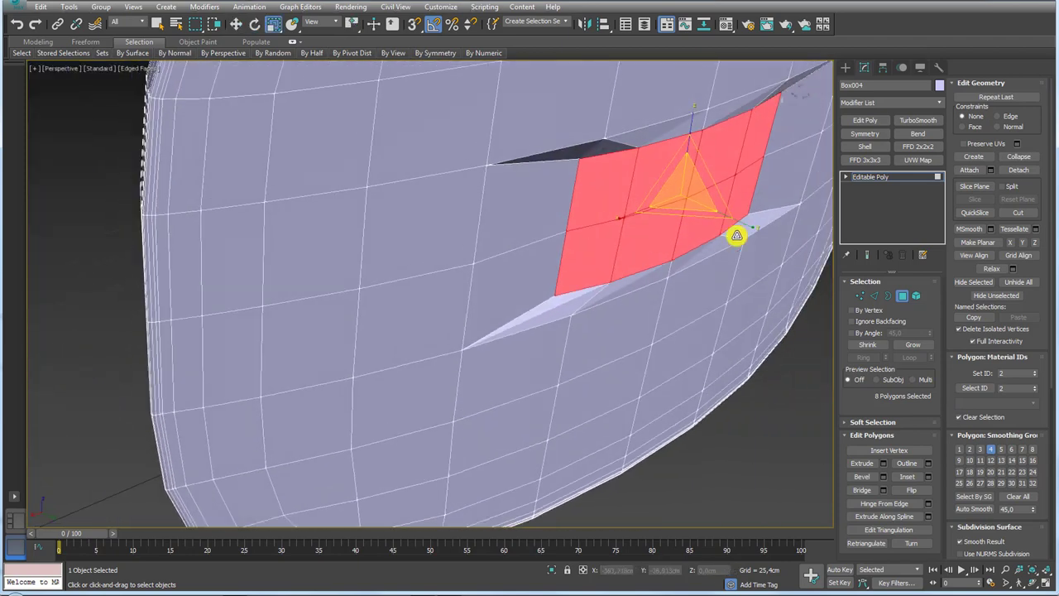
{"action": "mouse_move", "coordinate": [757, 234]}
{"action": "left_mouse_down"}
{"action": "mouse_move", "coordinate": [721, 213]}
{"action": "mouse_move", "coordinate": [713, 226]}
{"action": "left_mouse_up"}
{"action": "key", "text": "w"}
Invert the selection with Ctrl+I and delete the rest, keeping only the eight-polygon patch.
{"action": "scroll", "coordinate": [699, 222], "scroll_direction": "down", "scroll_amount": 3}
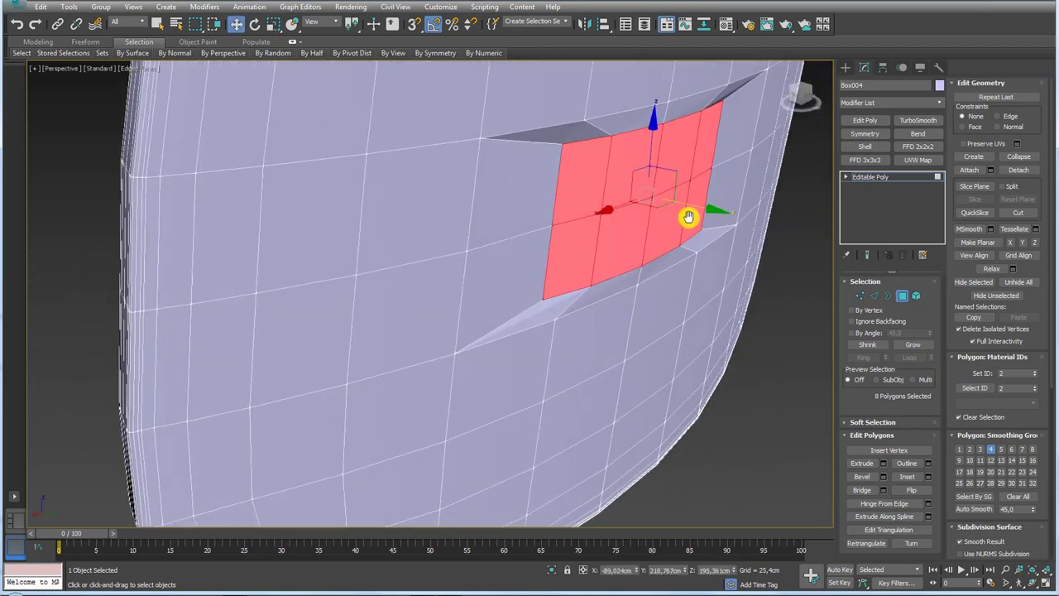
{"action": "scroll", "coordinate": [685, 231], "scroll_direction": "down", "scroll_amount": 3}
{"action": "middle_click_drag", "start_coordinate": [683, 242], "coordinate": [675, 248], "text": "alt"}
{"action": "key", "text": "ctrl+i"}
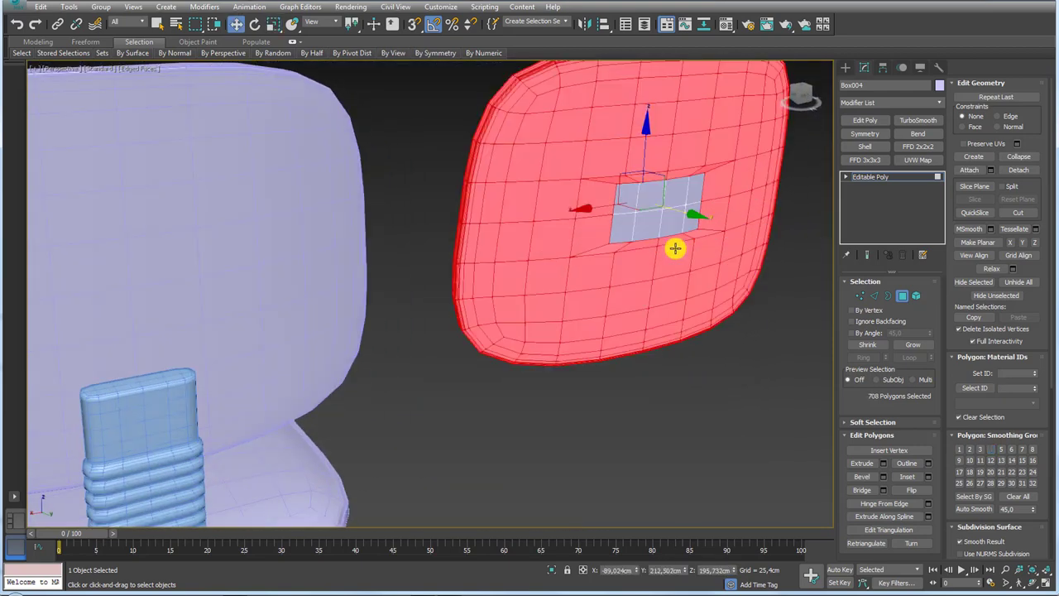
{"action": "key", "text": "Delete"}
{"action": "left_click_drag", "start_coordinate": [695, 256], "coordinate": [499, 142]}
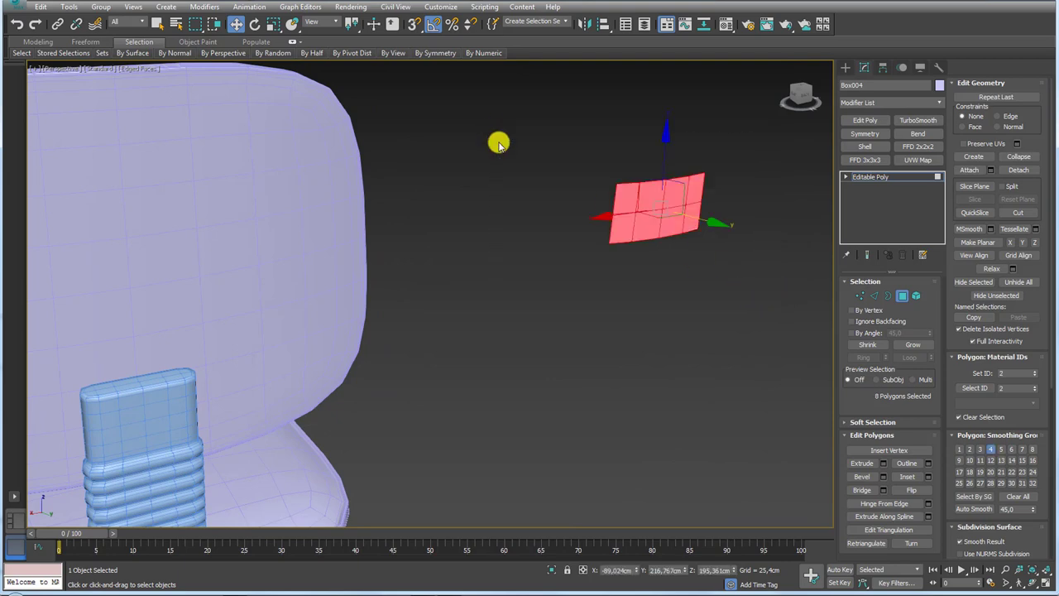
{"action": "scroll", "coordinate": [685, 212], "scroll_direction": "up", "scroll_amount": 2}
Extrude the patch along Local Normal by about 5.1cm.
{"action": "scroll", "coordinate": [685, 213], "scroll_direction": "up", "scroll_amount": 2}
{"action": "left_click", "coordinate": [882, 463]}
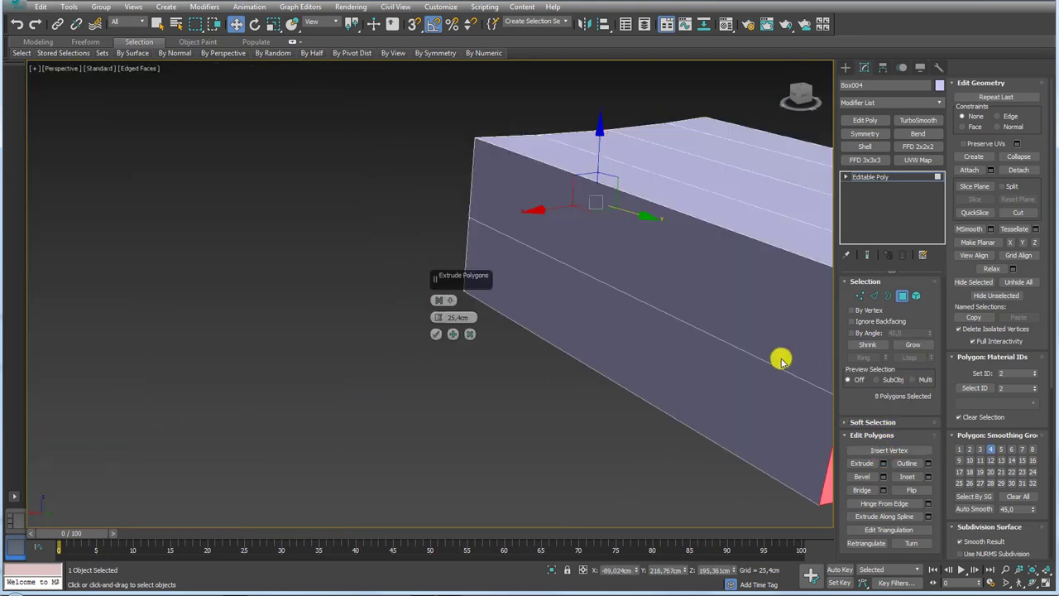
{"action": "left_click", "coordinate": [444, 301]}
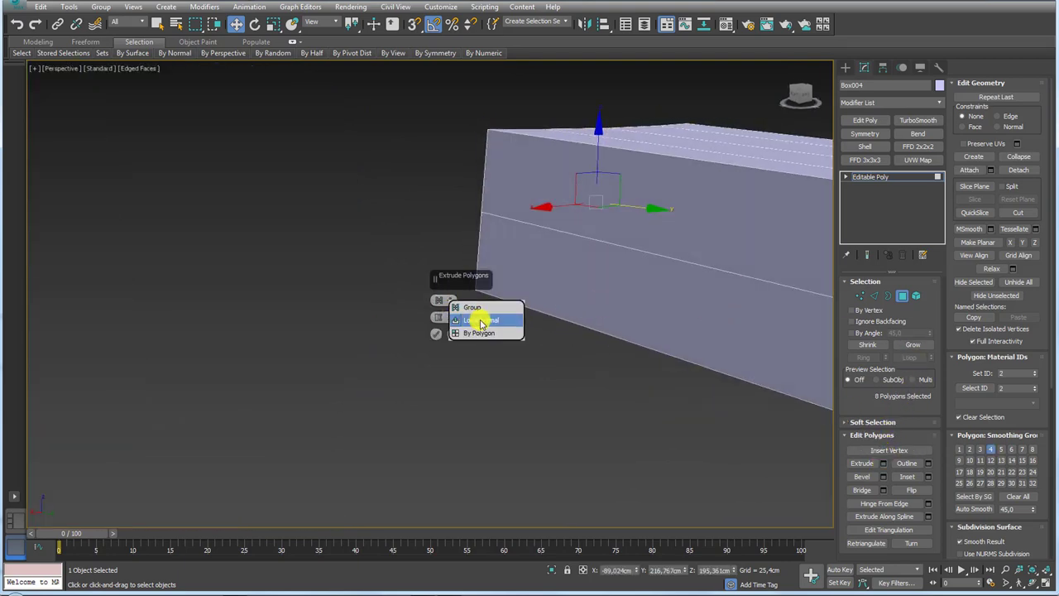
{"action": "left_click", "coordinate": [465, 322]}
{"action": "left_click_drag", "start_coordinate": [441, 315], "coordinate": [453, 306]}
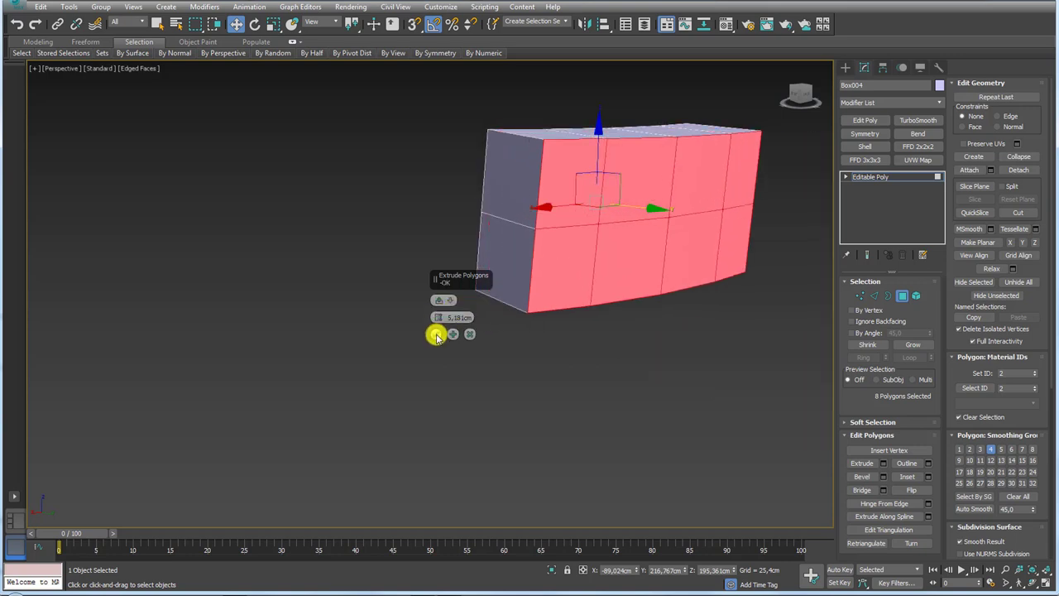
{"action": "left_click", "coordinate": [436, 334]}
Scale the front faces along Z to about 84%.
{"action": "middle_click_drag", "start_coordinate": [588, 255], "coordinate": [607, 229], "text": "alt"}
{"action": "key", "text": "e"}
{"action": "key", "text": "r"}
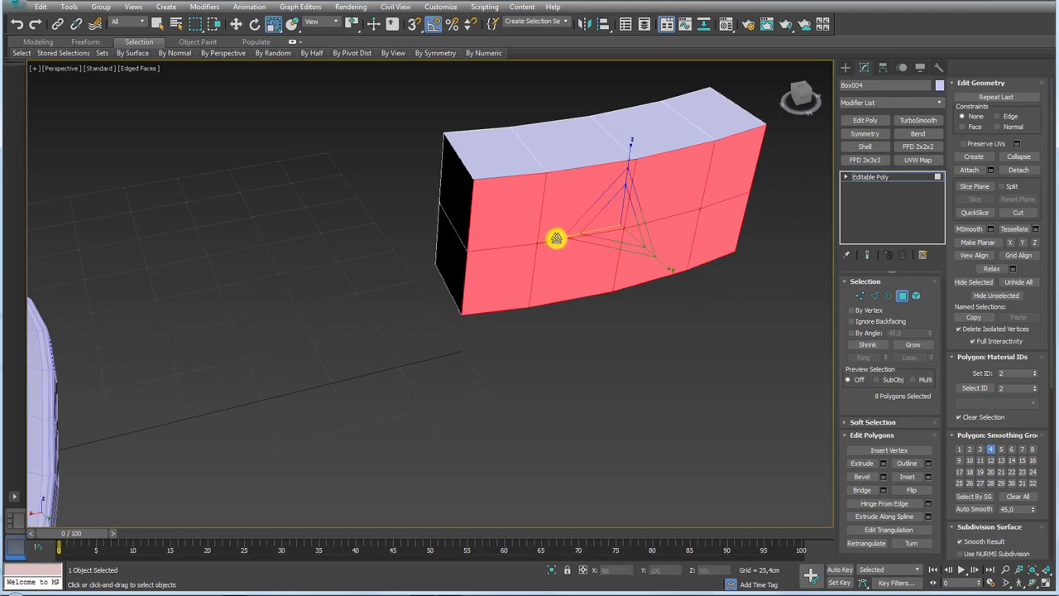
{"action": "left_click_drag", "start_coordinate": [631, 151], "coordinate": [629, 155]}
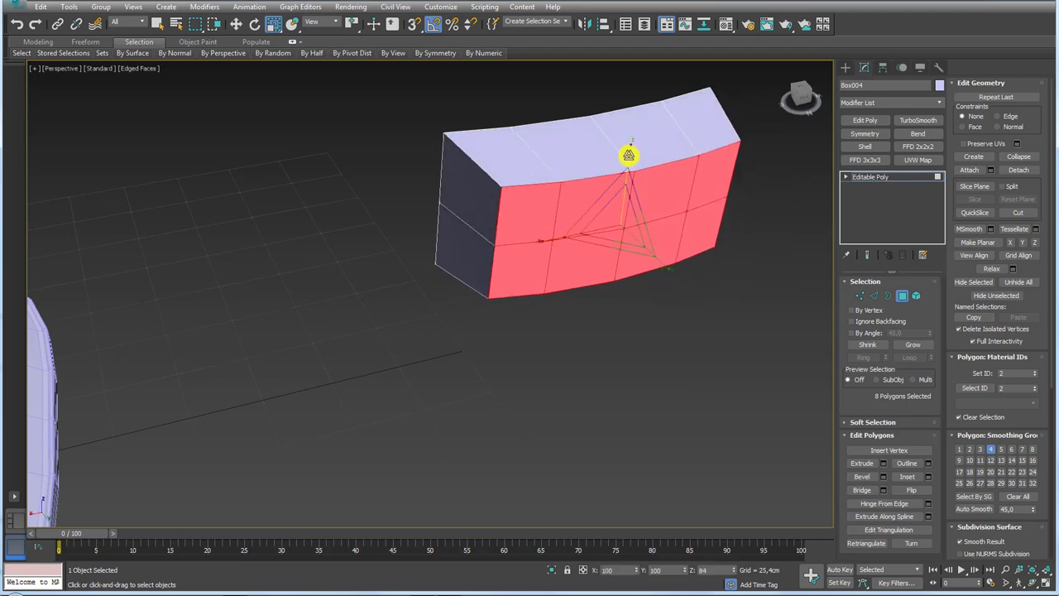
{"action": "mouse_move", "coordinate": [629, 154]}
{"action": "middle_mouse_down", "text": "alt"}
{"action": "mouse_move", "coordinate": [692, 177]}
{"action": "mouse_move", "coordinate": [643, 142]}
{"action": "mouse_move", "coordinate": [656, 317]}
{"action": "mouse_move", "coordinate": [638, 252]}
{"action": "mouse_move", "coordinate": [768, 300]}
{"action": "middle_mouse_up", "text": "alt"}
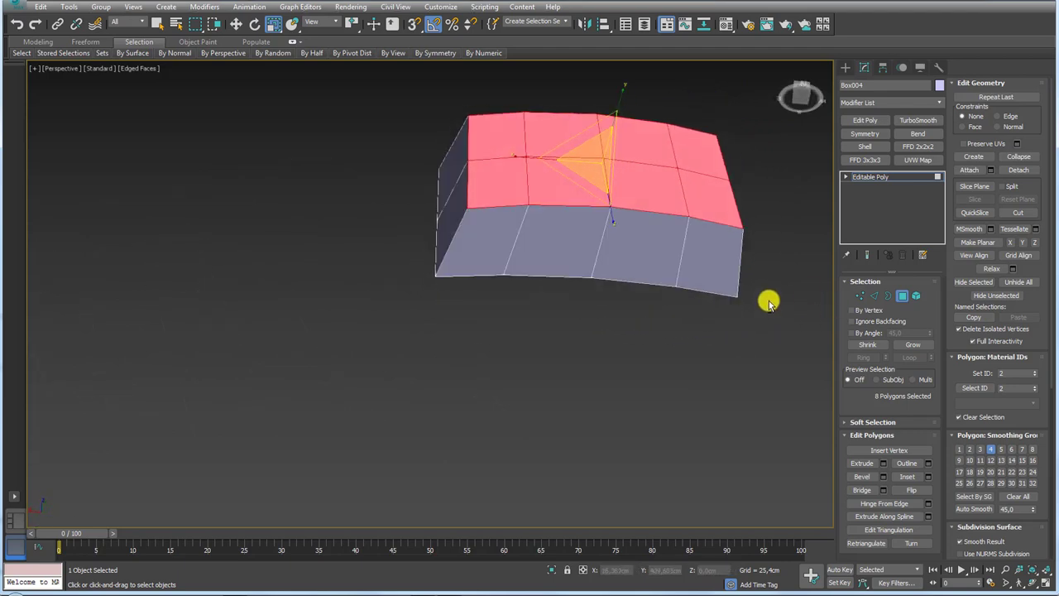
Ring-select the side edges and Connect them with 3 segments.
{"action": "left_click", "coordinate": [874, 296]}
{"action": "left_click", "coordinate": [737, 266]}
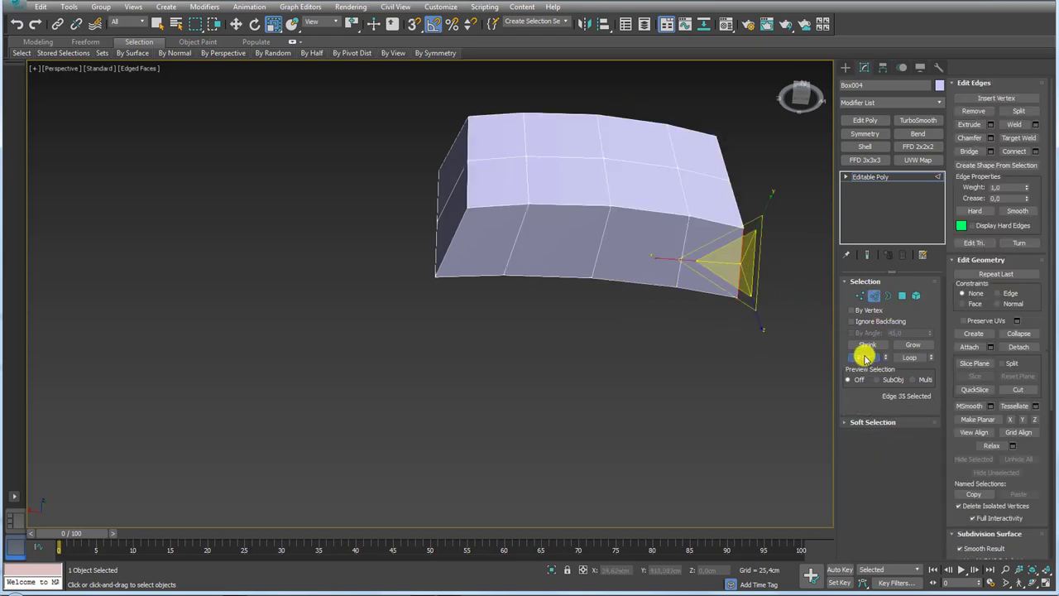
{"action": "left_click", "coordinate": [864, 356]}
{"action": "left_click", "coordinate": [1035, 151]}
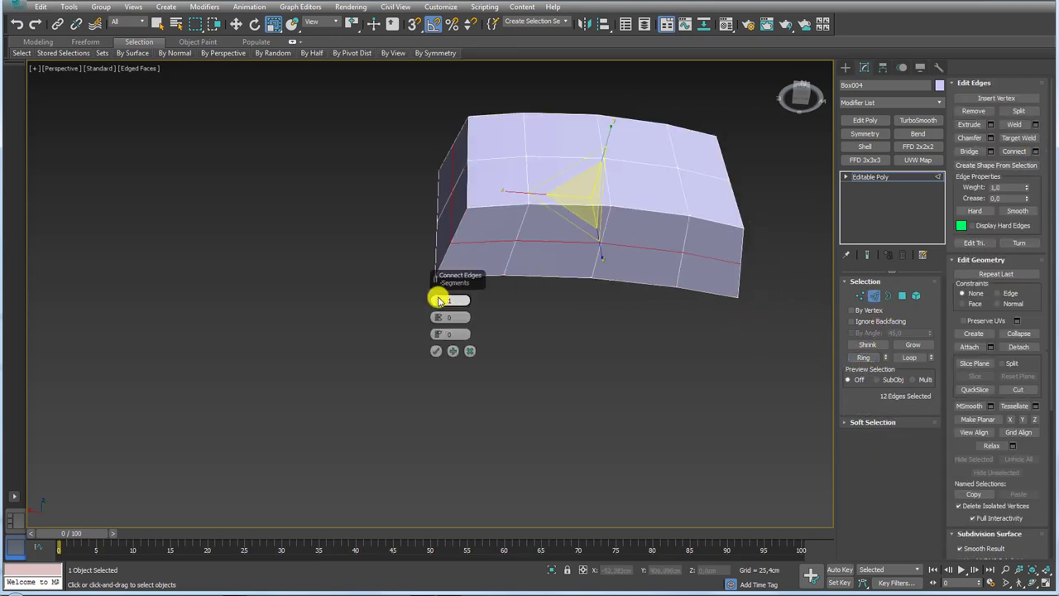
{"action": "left_click_drag", "start_coordinate": [439, 300], "coordinate": [441, 177]}
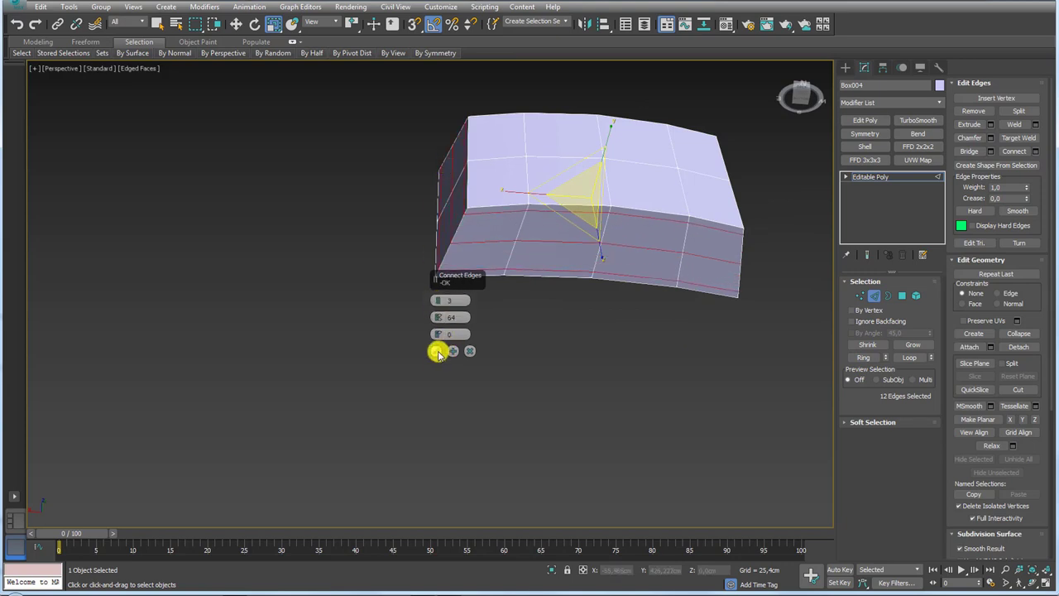
{"action": "left_click", "coordinate": [436, 351]}
{"action": "left_click", "coordinate": [901, 296]}
Delete the lower middle front polygons, leaving two short legs.
{"action": "left_click", "coordinate": [577, 257]}
{"action": "key", "text": "Delete"}
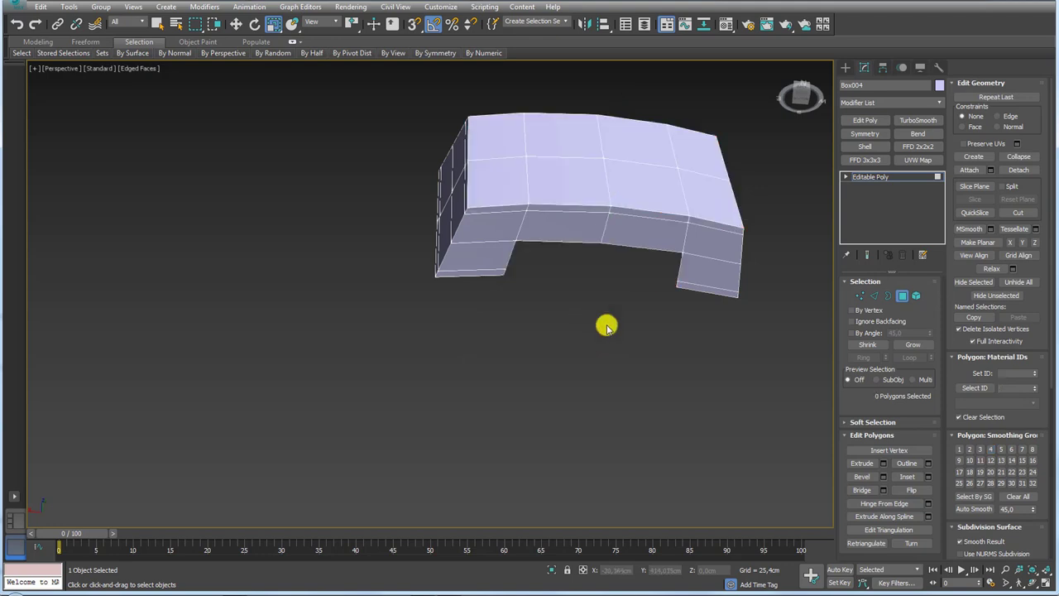
{"action": "middle_click_drag", "start_coordinate": [638, 284], "coordinate": [852, 187], "text": "alt"}
{"action": "left_click", "coordinate": [873, 178]}
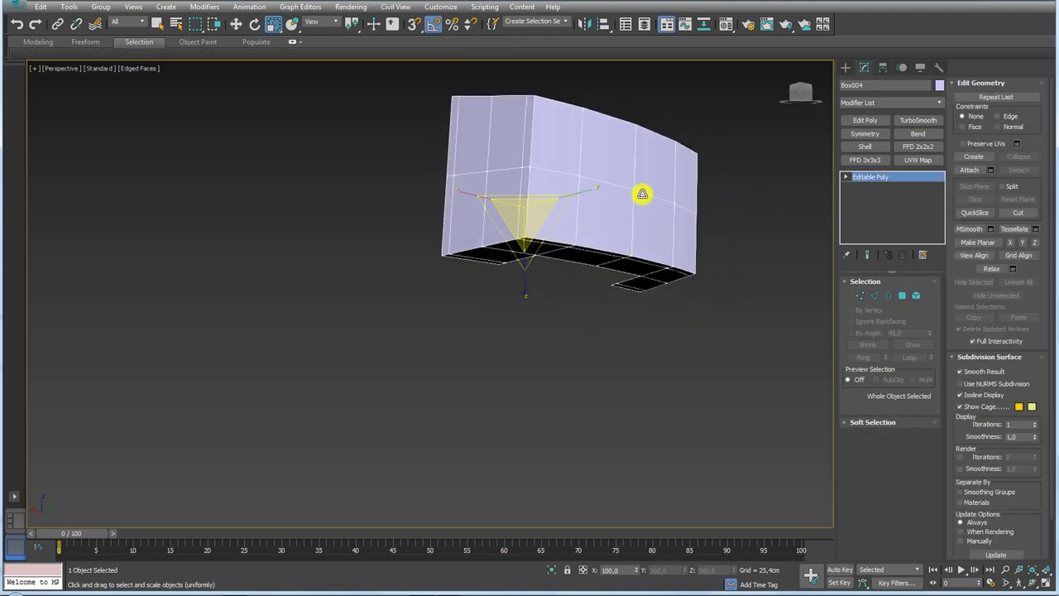
{"action": "mouse_move", "coordinate": [642, 194]}
{"action": "middle_mouse_down", "text": "alt"}
{"action": "mouse_move", "coordinate": [637, 300]}
{"action": "mouse_move", "coordinate": [705, 302]}
{"action": "middle_mouse_up", "text": "alt"}
{"action": "middle_click_drag", "start_coordinate": [687, 212], "coordinate": [940, 157], "text": "alt"}
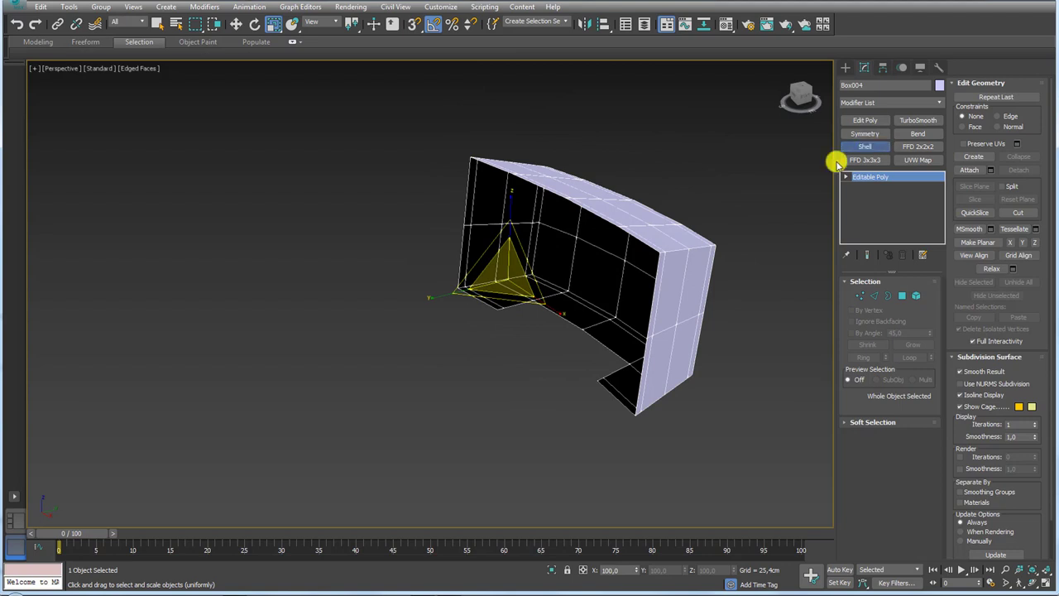
Add a Shell with Outer Amount 0 and Inner Amount 0.457cm.
{"action": "left_click", "coordinate": [864, 146]}
{"action": "right_click", "coordinate": [927, 311]}
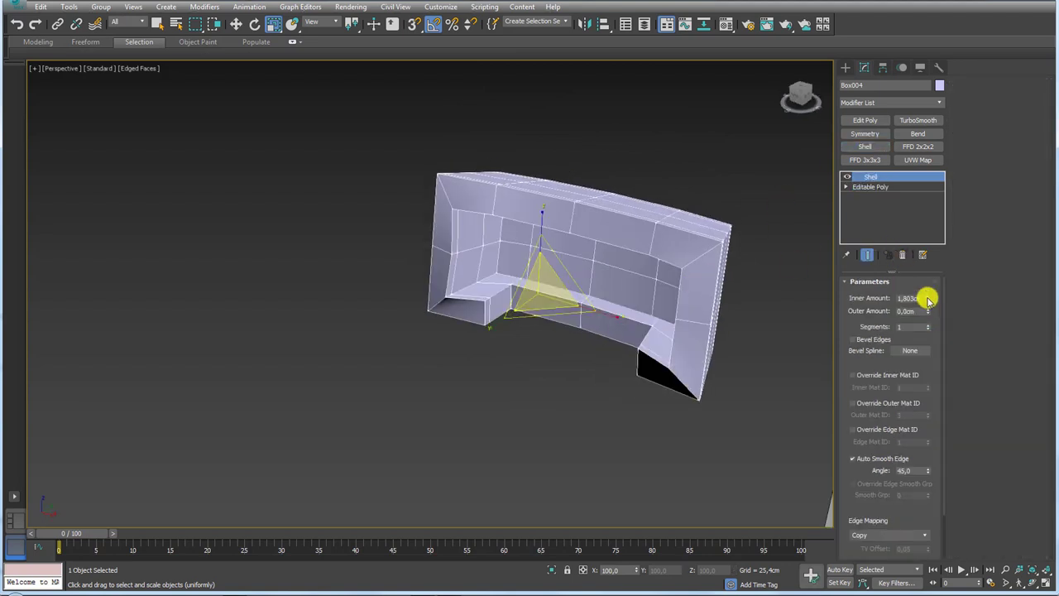
{"action": "mouse_move", "coordinate": [927, 295]}
{"action": "left_mouse_down"}
{"action": "mouse_move", "coordinate": [929, 265]}
{"action": "mouse_move", "coordinate": [921, 282]}
{"action": "left_mouse_up"}
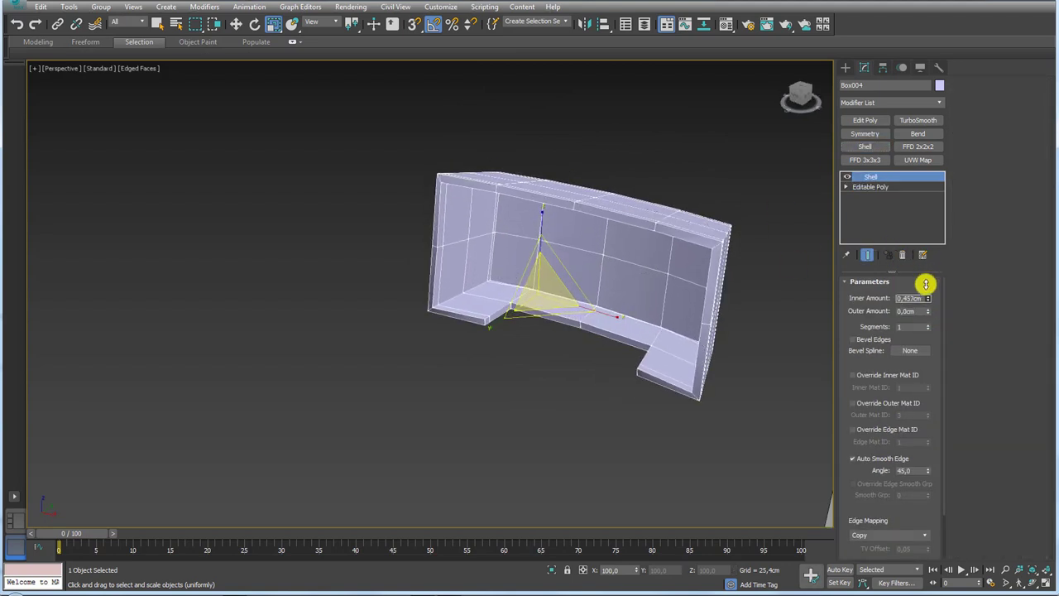
{"action": "mouse_move", "coordinate": [776, 290]}
{"action": "middle_mouse_down", "text": "alt"}
{"action": "mouse_move", "coordinate": [720, 274]}
{"action": "mouse_move", "coordinate": [769, 265]}
{"action": "mouse_move", "coordinate": [743, 304]}
{"action": "mouse_move", "coordinate": [756, 287]}
{"action": "mouse_move", "coordinate": [654, 298]}
{"action": "mouse_move", "coordinate": [610, 404]}
{"action": "mouse_move", "coordinate": [791, 234]}
{"action": "middle_mouse_up", "text": "alt"}
{"action": "scroll", "coordinate": [610, 309], "scroll_direction": "down", "scroll_amount": 5}
Align the shelled bracket to the chair back.
{"action": "mouse_move", "coordinate": [723, 291]}
{"action": "middle_mouse_down", "text": "alt"}
{"action": "mouse_move", "coordinate": [557, 291]}
{"action": "mouse_move", "coordinate": [664, 279]}
{"action": "mouse_move", "coordinate": [661, 97]}
{"action": "middle_mouse_up", "text": "alt"}
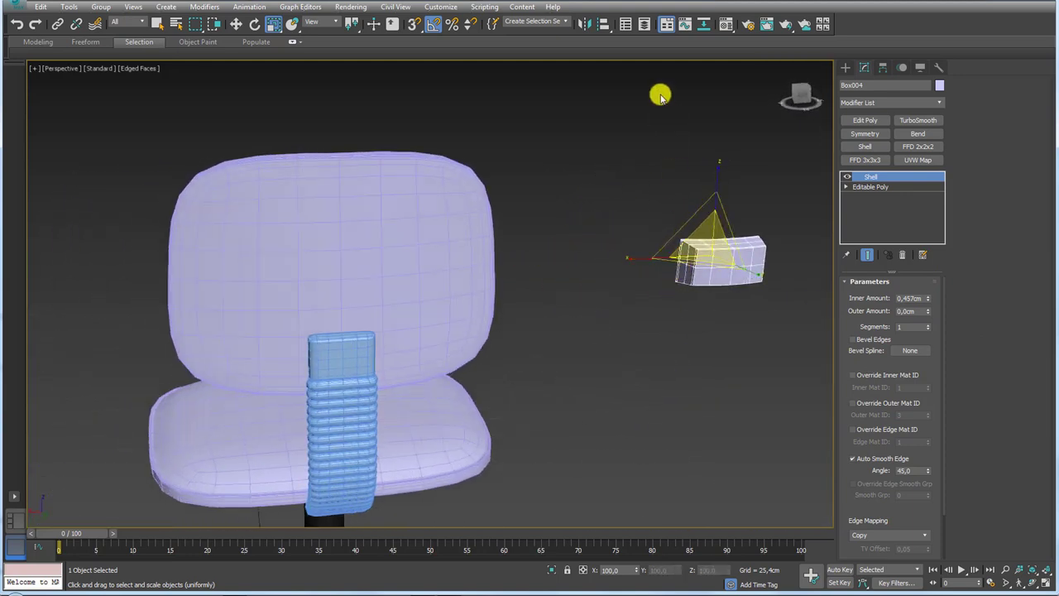
{"action": "left_click", "coordinate": [602, 26]}
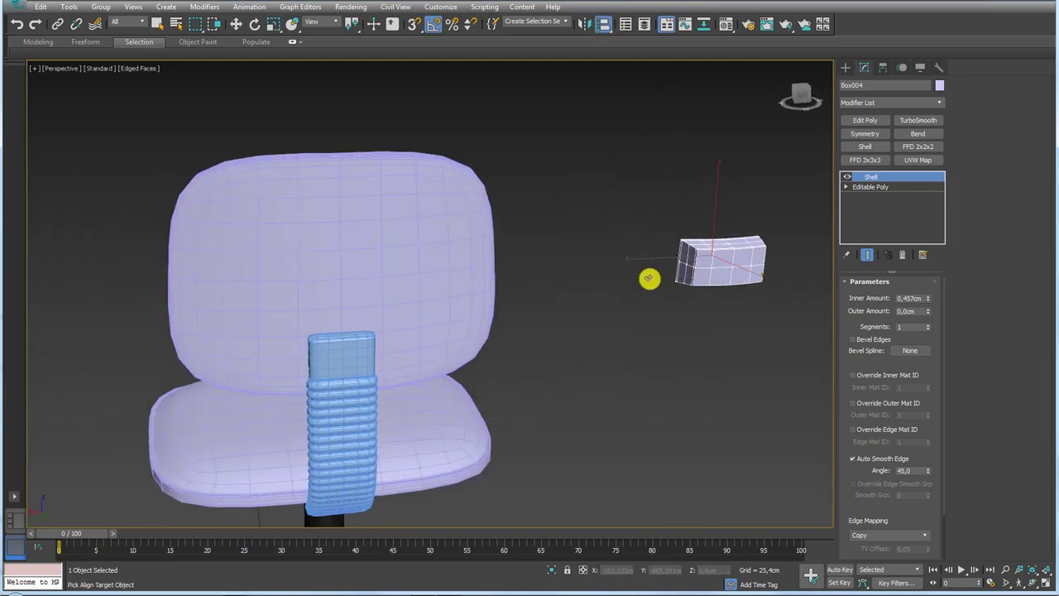
{"action": "left_click", "coordinate": [419, 262]}
{"action": "left_click", "coordinate": [537, 388]}
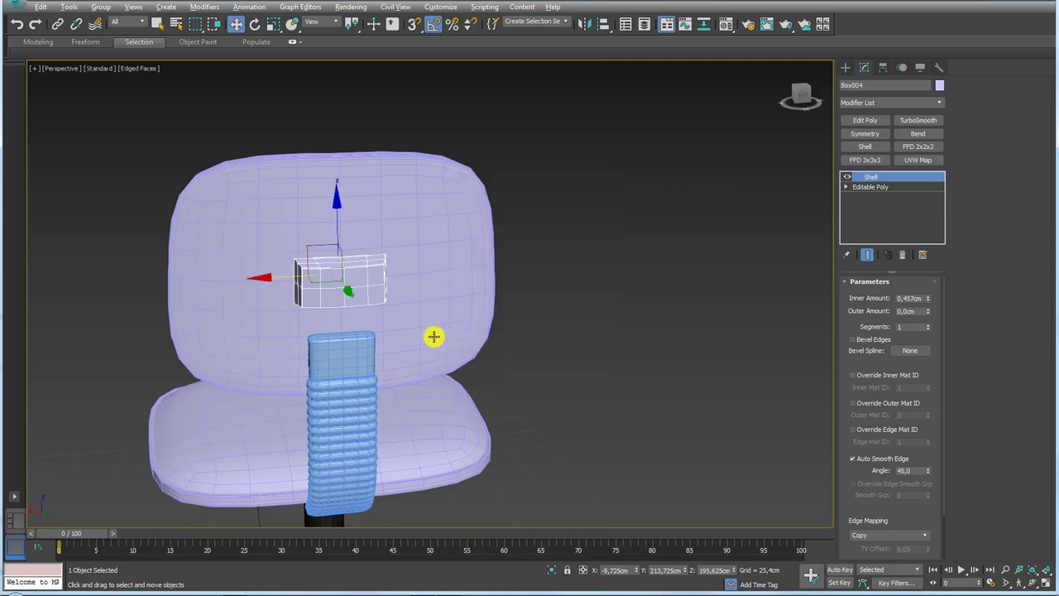
{"action": "mouse_move", "coordinate": [432, 336]}
{"action": "middle_mouse_down", "text": "alt"}
{"action": "mouse_move", "coordinate": [620, 265]}
{"action": "mouse_move", "coordinate": [508, 254]}
{"action": "mouse_move", "coordinate": [529, 258]}
{"action": "middle_mouse_up", "text": "alt"}
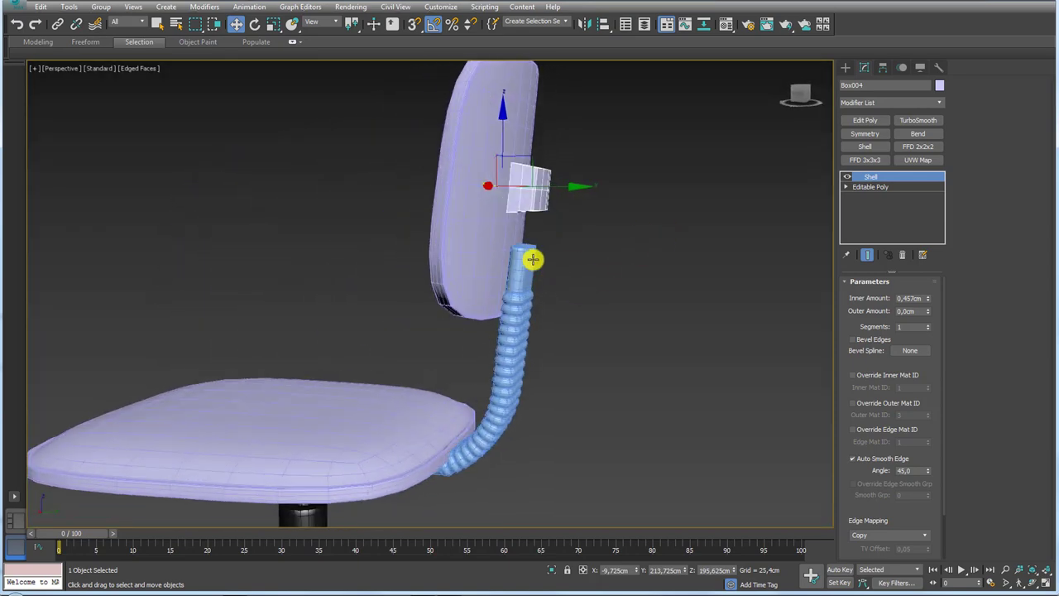
In the support tube's Vertex mode, raise its top ring of vertices toward the bracket.
{"action": "left_click", "coordinate": [540, 256]}
{"action": "left_click", "coordinate": [858, 187]}
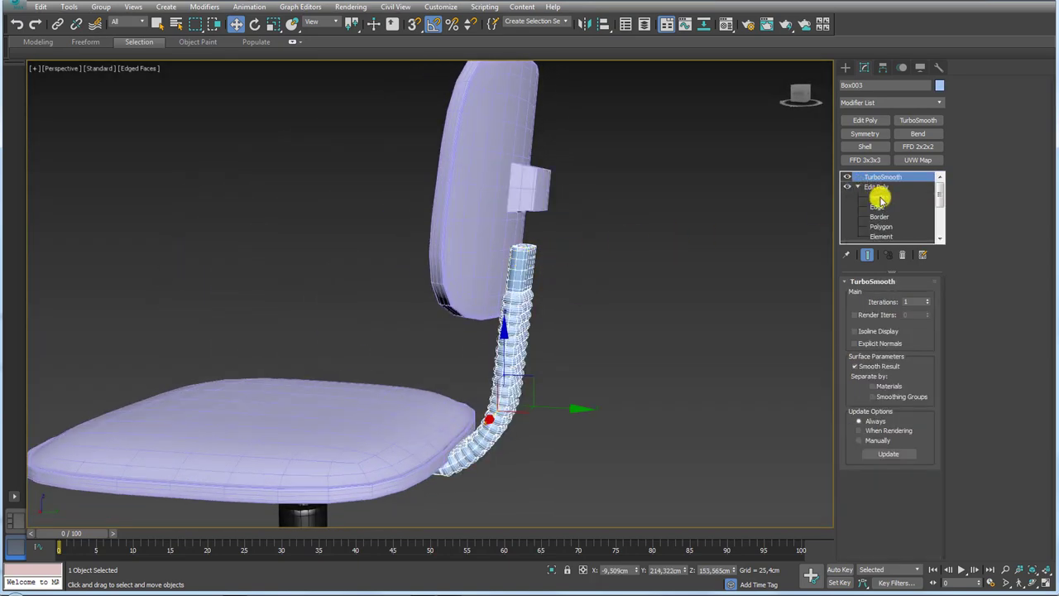
{"action": "left_click", "coordinate": [879, 197]}
{"action": "middle_click_drag", "start_coordinate": [553, 248], "coordinate": [608, 240], "text": "alt"}
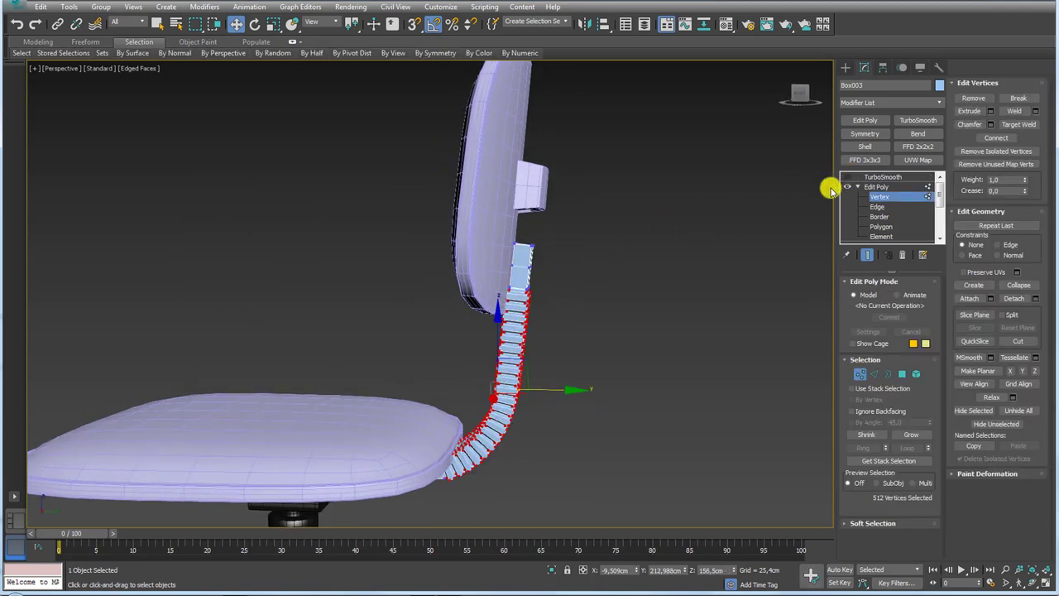
{"action": "scroll", "coordinate": [558, 250], "scroll_direction": "up", "scroll_amount": 3}
{"action": "left_click_drag", "start_coordinate": [593, 262], "coordinate": [501, 221]}
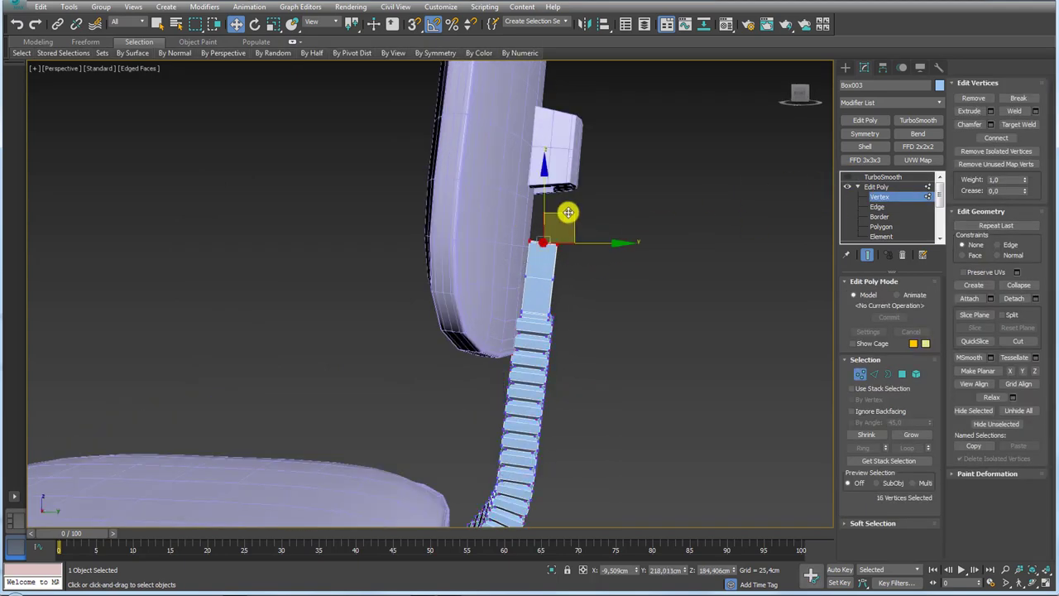
{"action": "left_click_drag", "start_coordinate": [569, 208], "coordinate": [571, 148]}
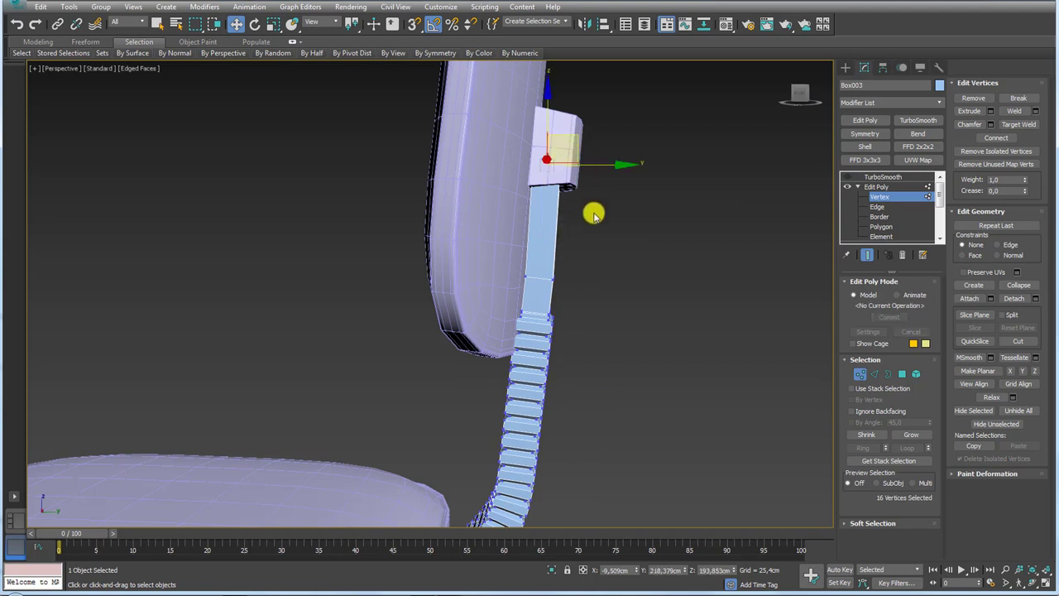
{"action": "key", "text": "e"}
{"action": "key", "text": "r"}
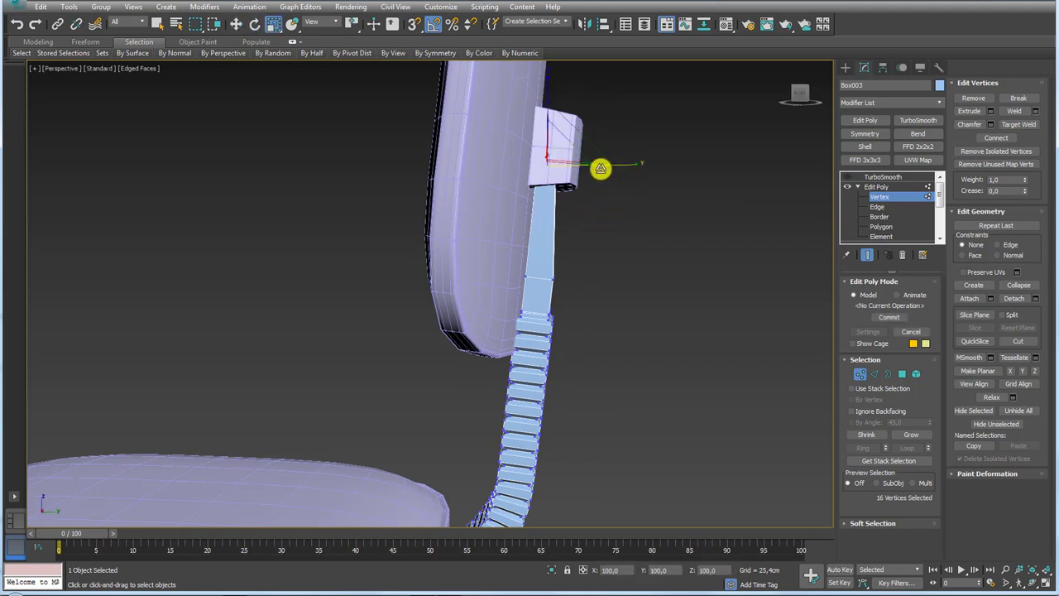
{"action": "key", "text": "w"}
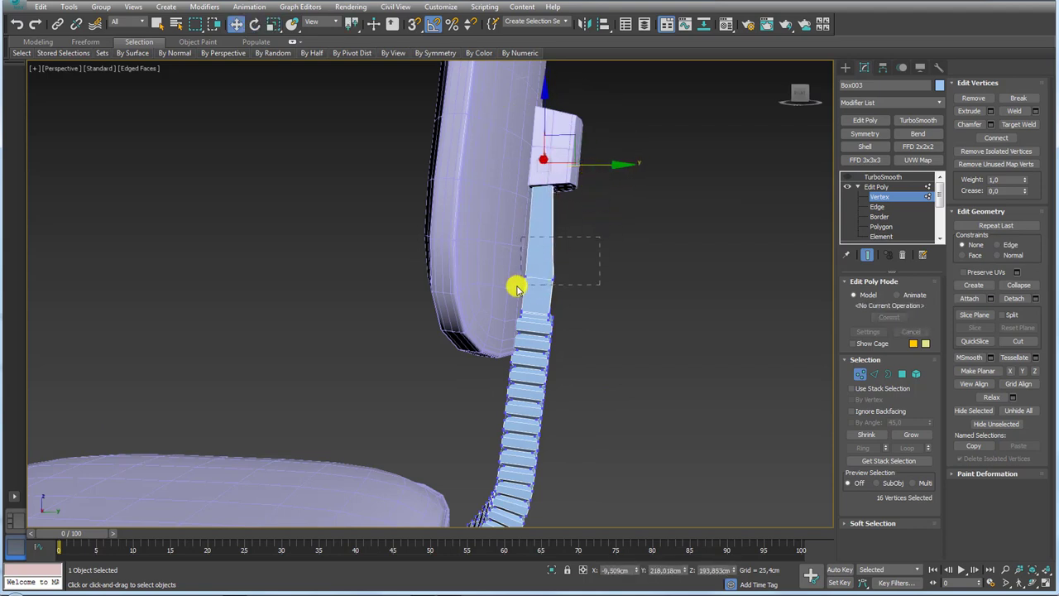
Reposition the tube's uppermost vertices under the bracket and return to the TurboSmooth level.
{"action": "left_click_drag", "start_coordinate": [600, 237], "coordinate": [516, 289]}
{"action": "key", "text": "e"}
{"action": "key", "text": "r"}
{"action": "key", "text": "w"}
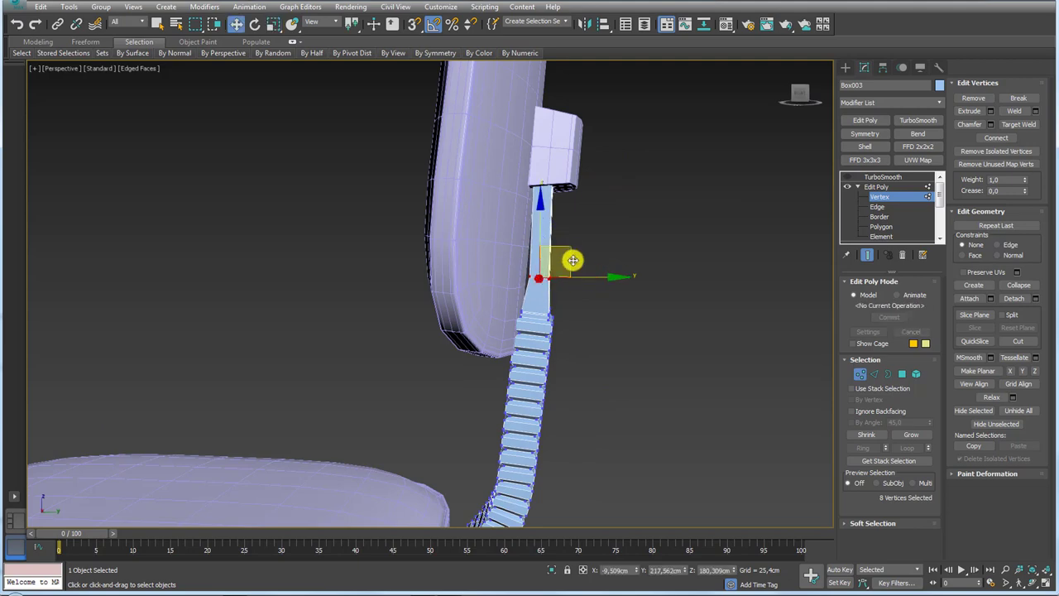
{"action": "left_click_drag", "start_coordinate": [572, 261], "coordinate": [567, 221]}
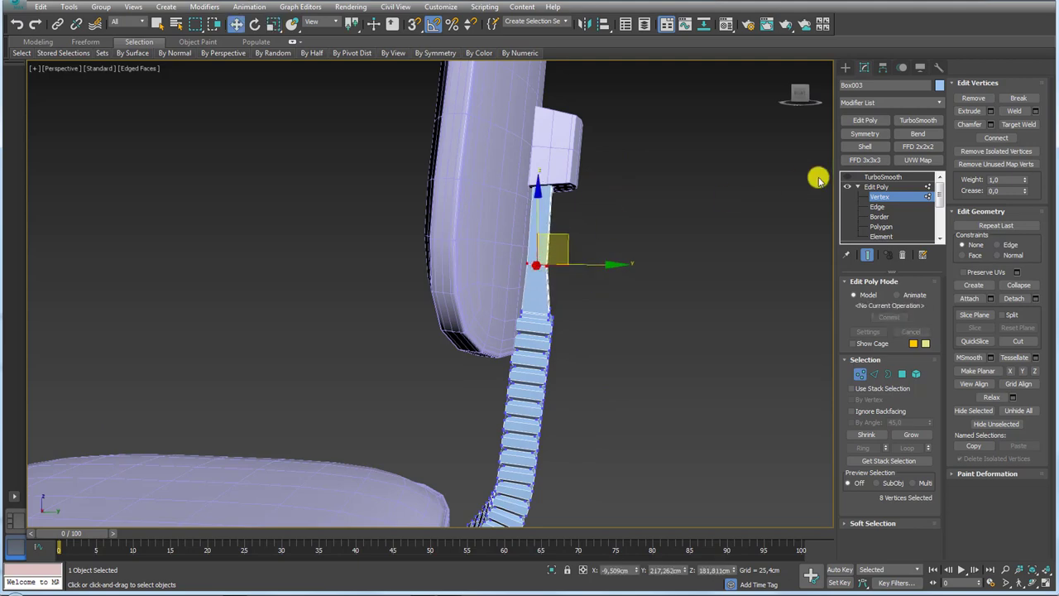
{"action": "left_click", "coordinate": [881, 176]}
{"action": "middle_click_drag", "start_coordinate": [781, 201], "coordinate": [629, 212], "text": "alt"}
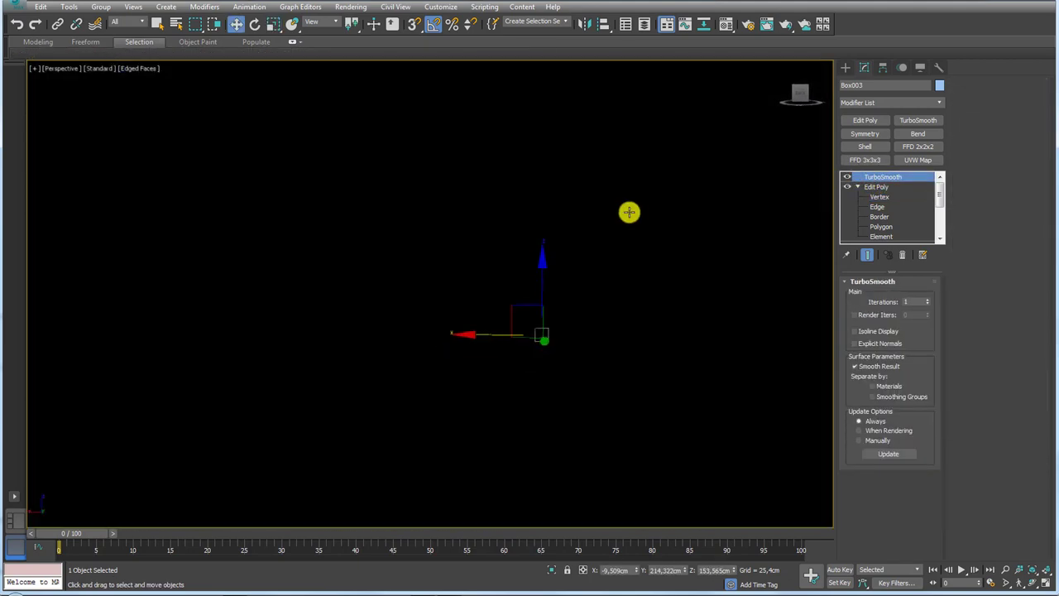
Select the bracket block (Box004) and add TurboSmooth to it.
{"action": "scroll", "coordinate": [574, 218], "scroll_direction": "down", "scroll_amount": 5}
{"action": "left_click", "coordinate": [579, 213]}
{"action": "scroll", "coordinate": [597, 211], "scroll_direction": "up", "scroll_amount": 3}
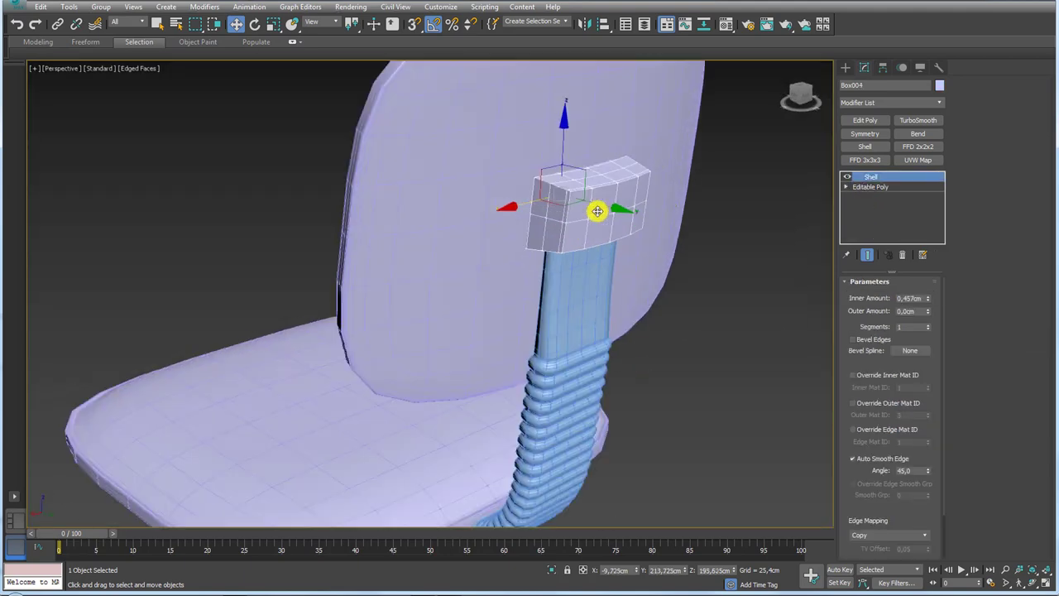
{"action": "scroll", "coordinate": [596, 211], "scroll_direction": "up", "scroll_amount": 2}
{"action": "scroll", "coordinate": [658, 143], "scroll_direction": "down", "scroll_amount": 4}
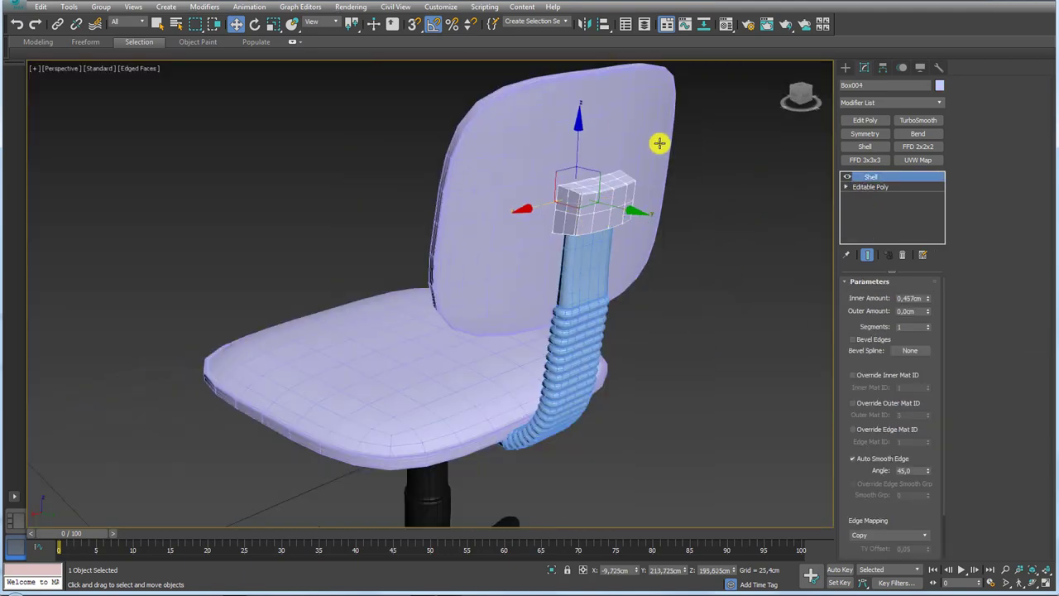
{"action": "left_click", "coordinate": [920, 120]}
Scale the bracket wider along X to about 128%.
{"action": "middle_click_drag", "start_coordinate": [669, 229], "coordinate": [698, 255], "text": "alt"}
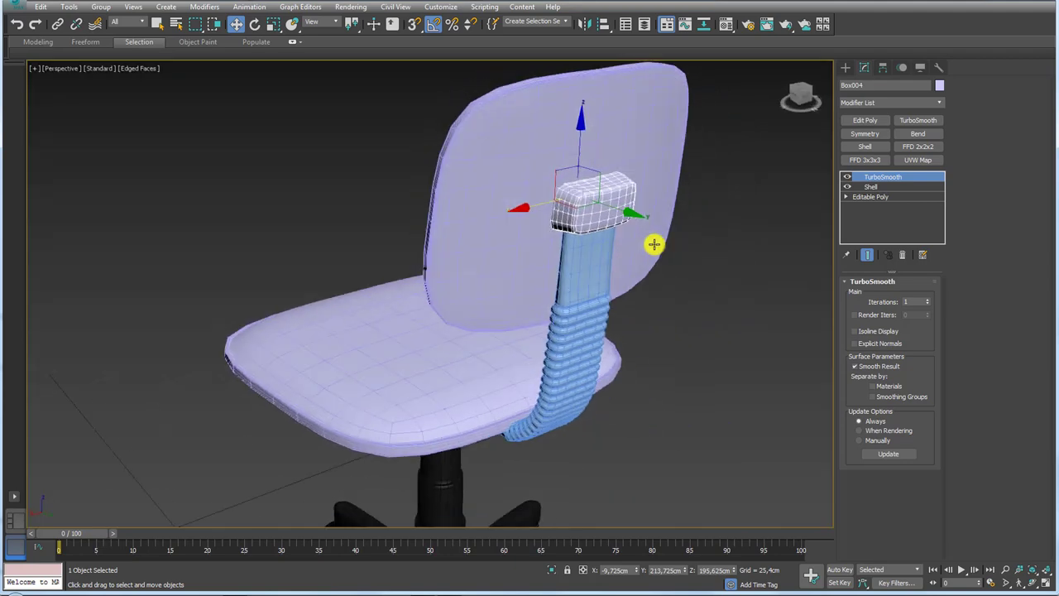
{"action": "scroll", "coordinate": [600, 211], "scroll_direction": "up", "scroll_amount": 3}
{"action": "scroll", "coordinate": [571, 206], "scroll_direction": "up", "scroll_amount": 3}
{"action": "mouse_move", "coordinate": [654, 226]}
{"action": "middle_mouse_down", "text": "alt"}
{"action": "mouse_move", "coordinate": [599, 229]}
{"action": "mouse_move", "coordinate": [575, 199]}
{"action": "mouse_move", "coordinate": [581, 191]}
{"action": "middle_mouse_up", "text": "alt"}
{"action": "key", "text": "e"}
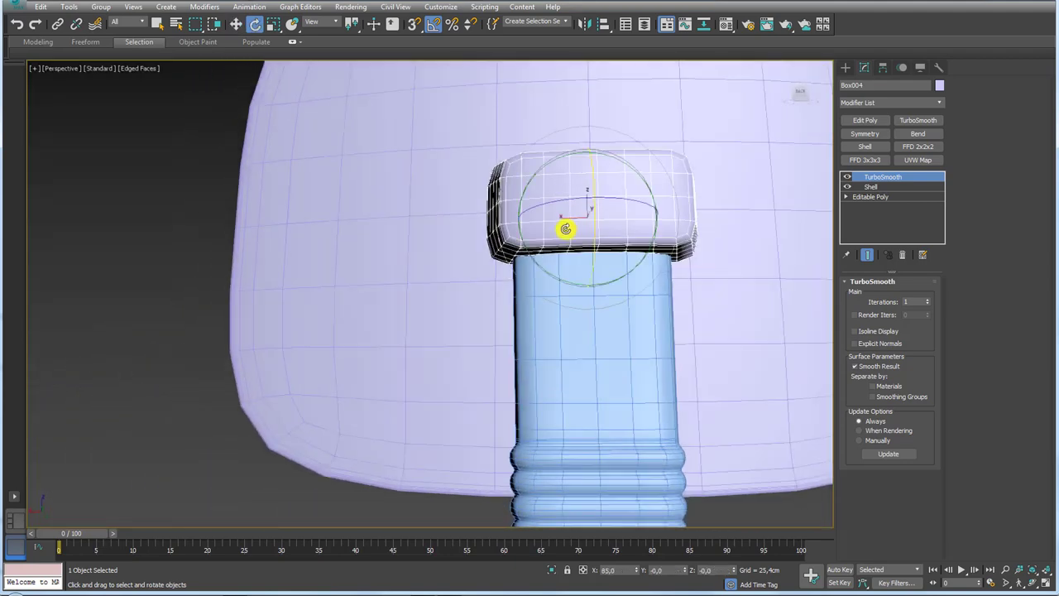
{"action": "key", "text": "r"}
{"action": "left_click_drag", "start_coordinate": [673, 213], "coordinate": [681, 213]}
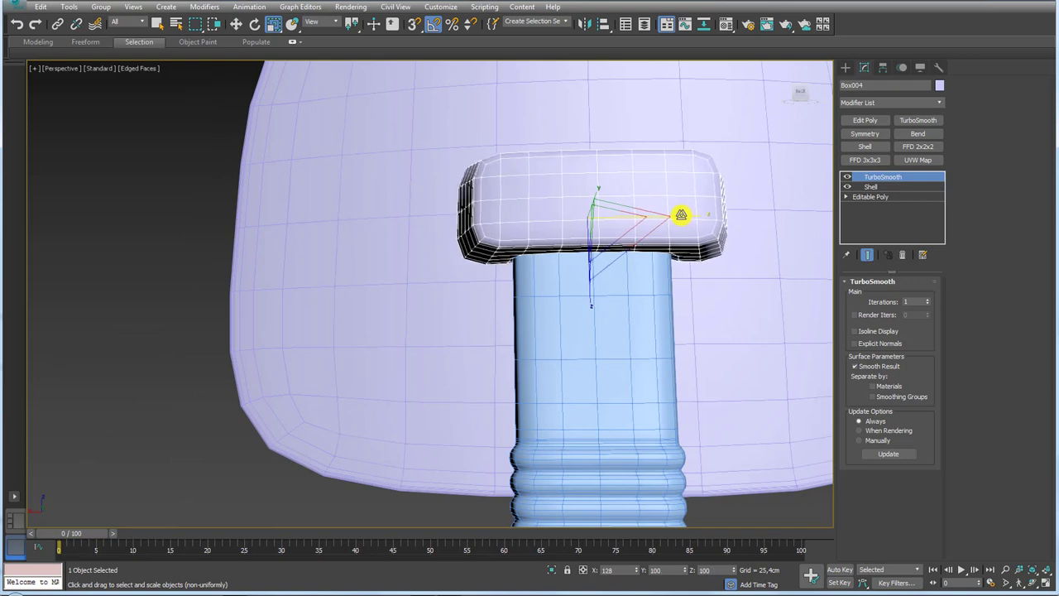
{"action": "middle_click_drag", "start_coordinate": [615, 303], "coordinate": [678, 290], "text": "alt"}
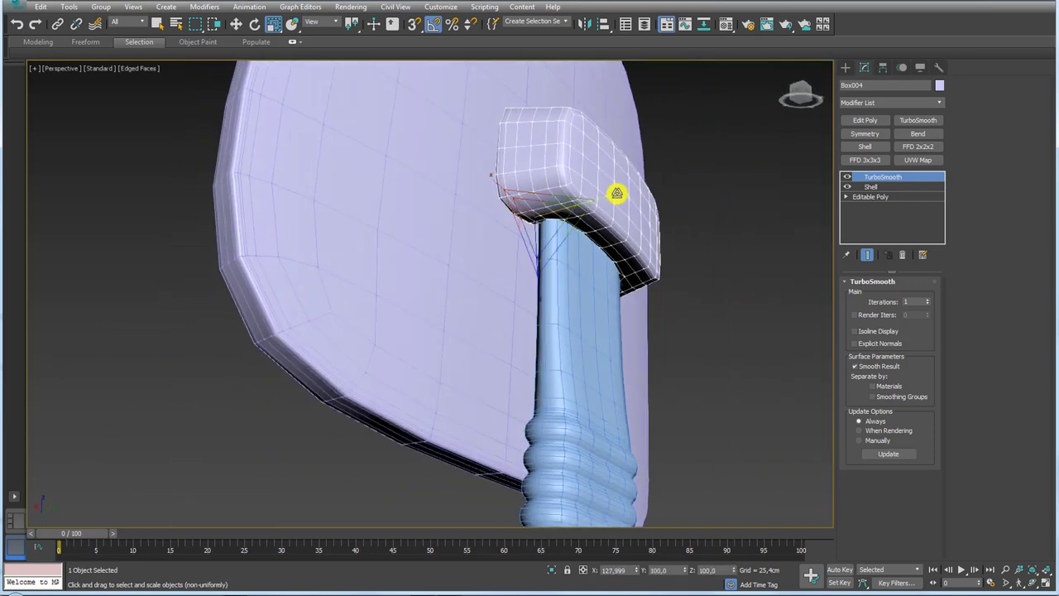
{"action": "mouse_move", "coordinate": [609, 189]}
{"action": "left_mouse_down"}
{"action": "mouse_move", "coordinate": [622, 194]}
{"action": "mouse_move", "coordinate": [615, 201]}
{"action": "left_mouse_up"}
{"action": "key", "text": "w"}
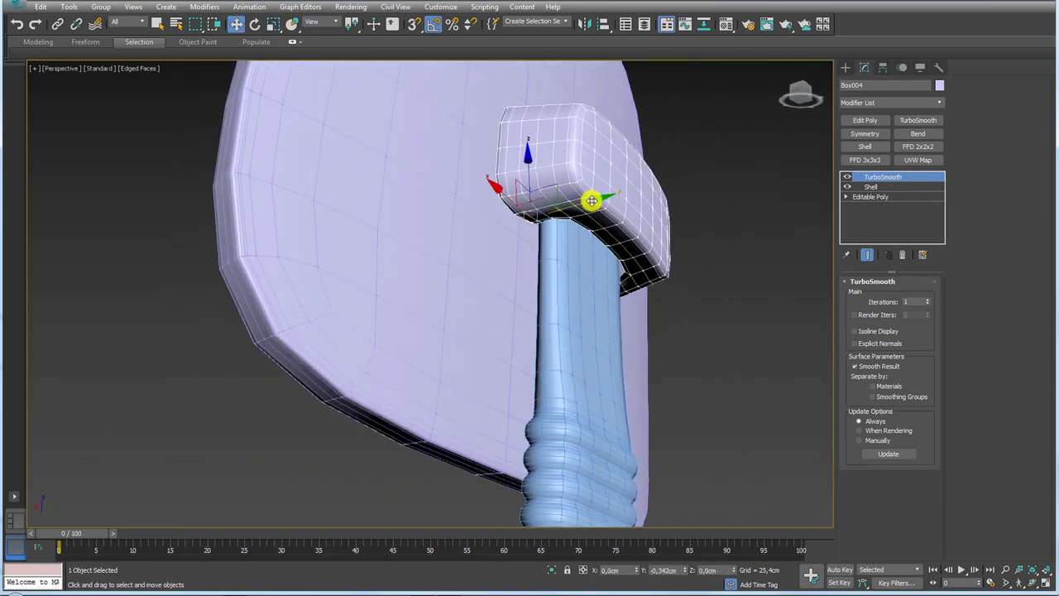
{"action": "middle_click_drag", "start_coordinate": [593, 203], "coordinate": [595, 273], "text": "alt"}
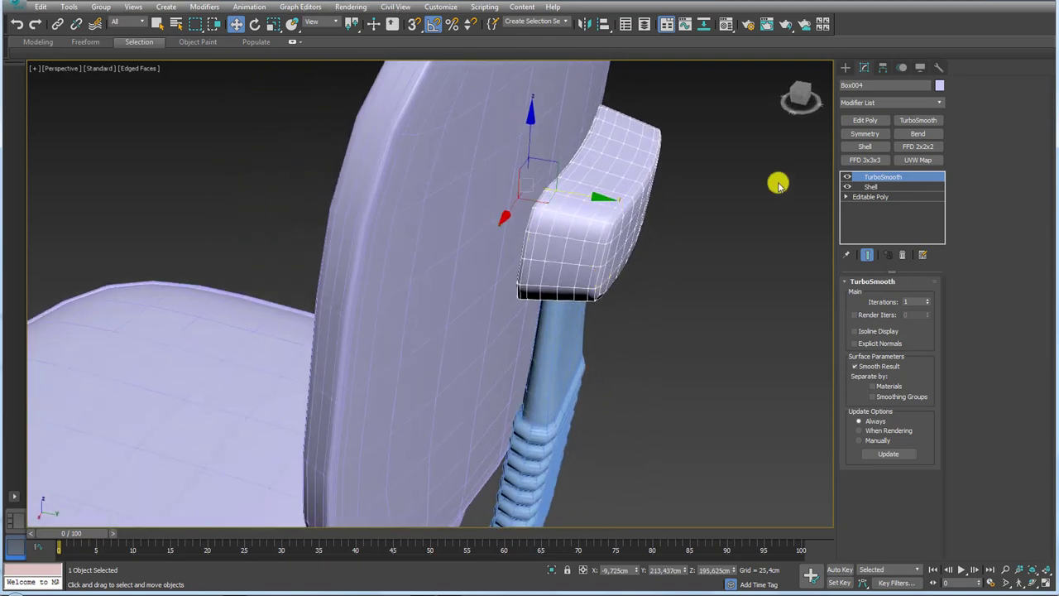
Isolate the bracket and toggle TurboSmooth to compare the coarse and smoothed mesh.
{"action": "left_click", "coordinate": [848, 178]}
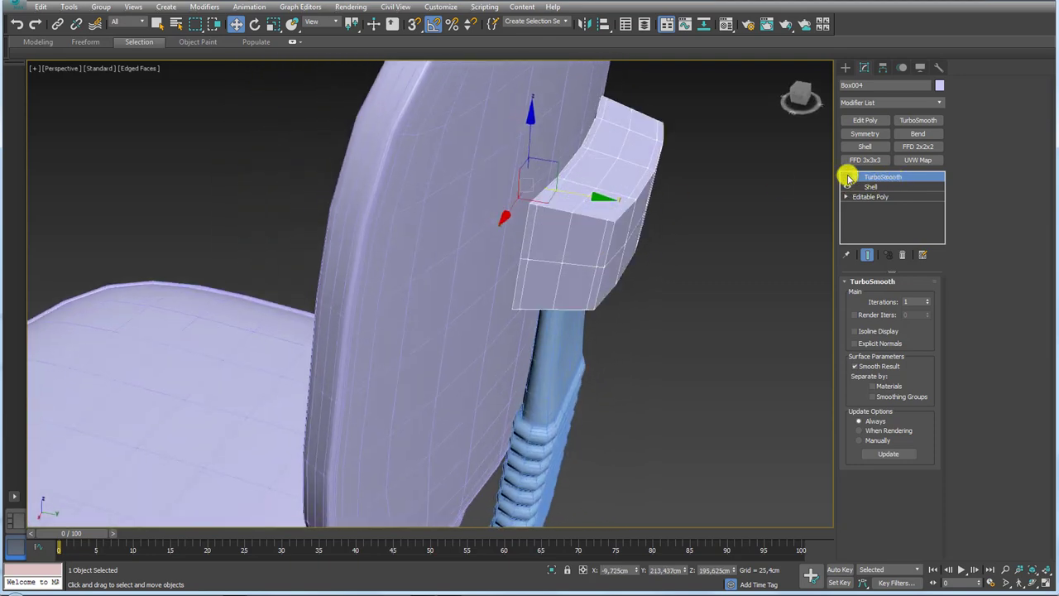
{"action": "left_click", "coordinate": [847, 179]}
{"action": "left_click", "coordinate": [847, 178]}
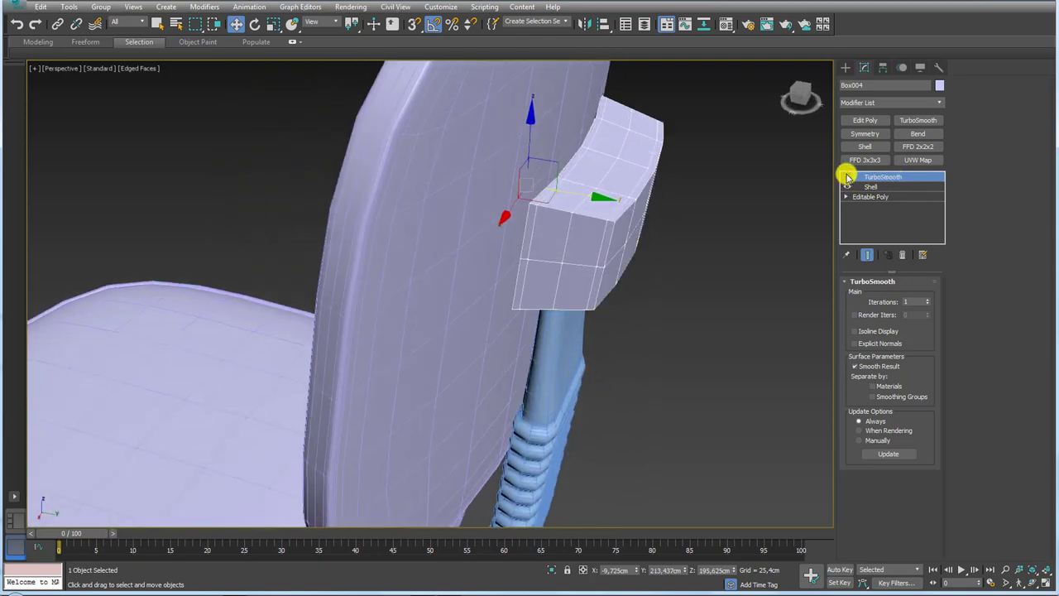
{"action": "left_click", "coordinate": [558, 571]}
{"action": "middle_click_drag", "start_coordinate": [560, 521], "coordinate": [544, 324], "text": "alt"}
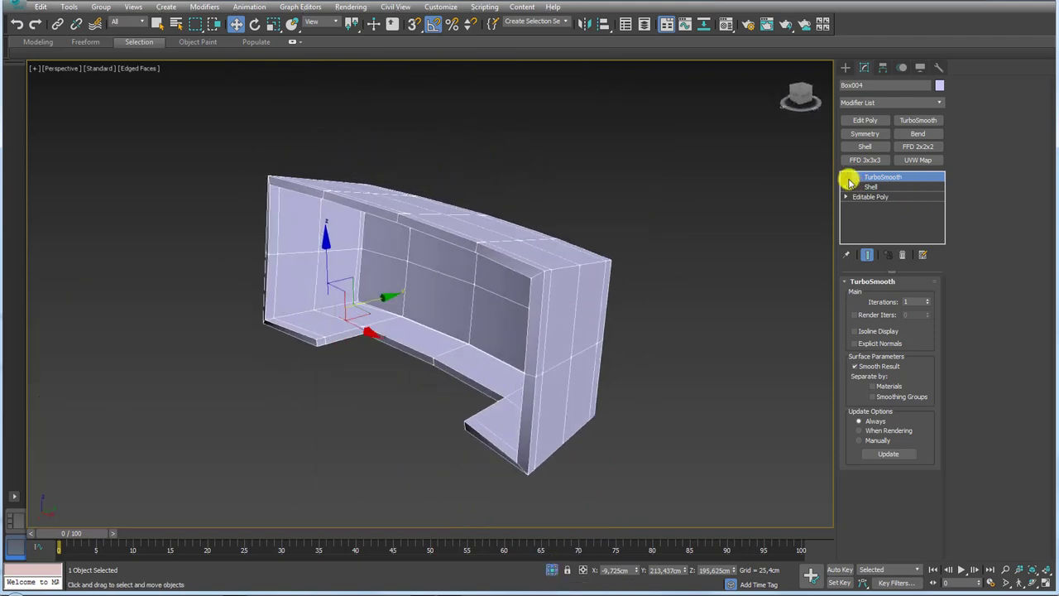
{"action": "left_click", "coordinate": [848, 179]}
{"action": "left_click", "coordinate": [848, 179]}
{"action": "left_click", "coordinate": [848, 180]}
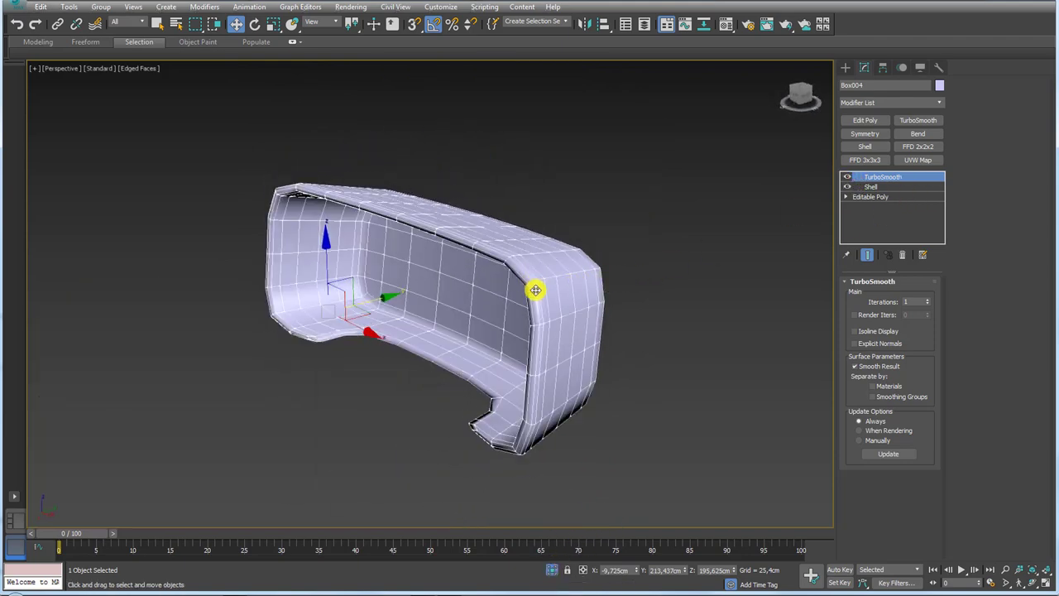
{"action": "left_click", "coordinate": [848, 179]}
Add Edit Poly above the Shell and connect an edge ring with 2 pinched support loops.
{"action": "left_click", "coordinate": [869, 186]}
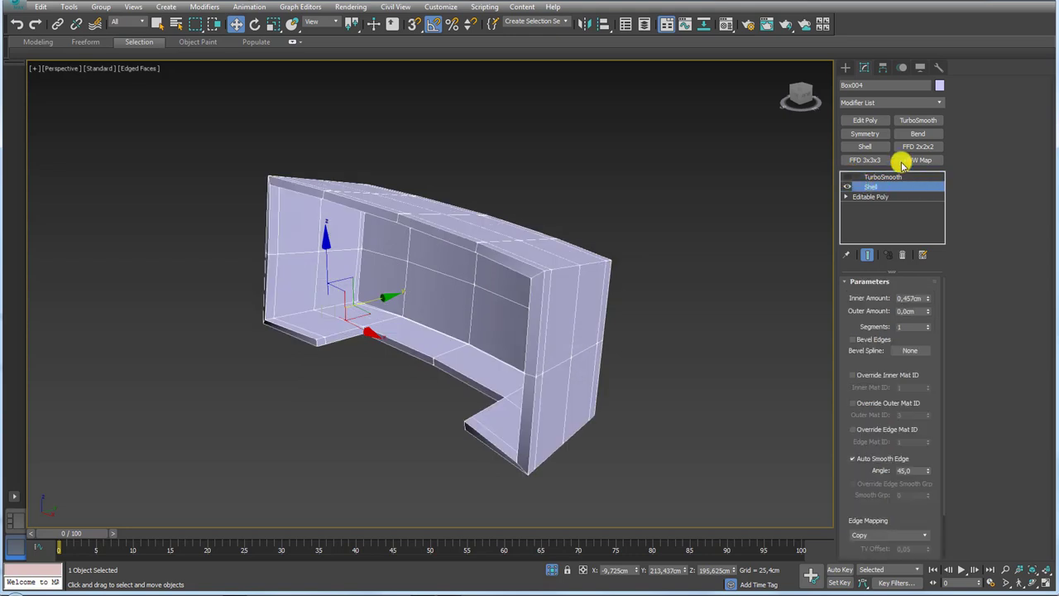
{"action": "left_click", "coordinate": [868, 121]}
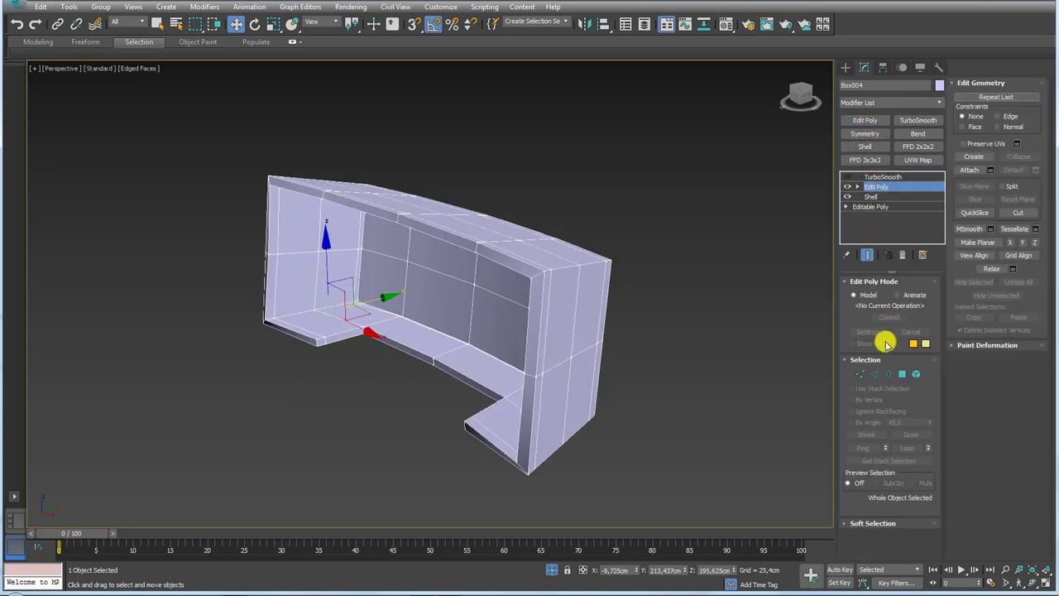
{"action": "left_click", "coordinate": [872, 374]}
{"action": "left_click", "coordinate": [535, 273]}
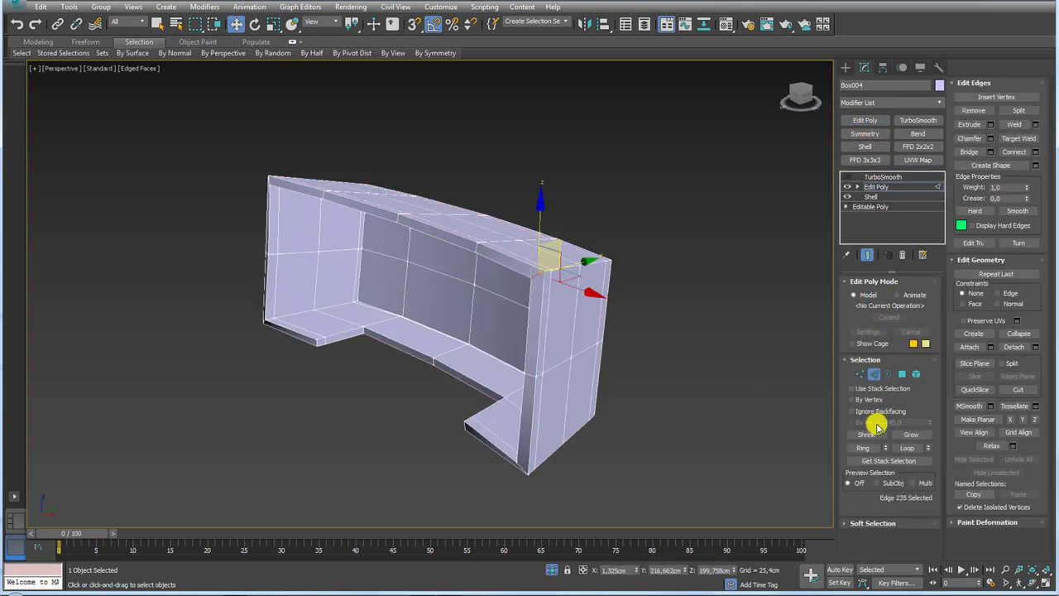
{"action": "left_click", "coordinate": [862, 449]}
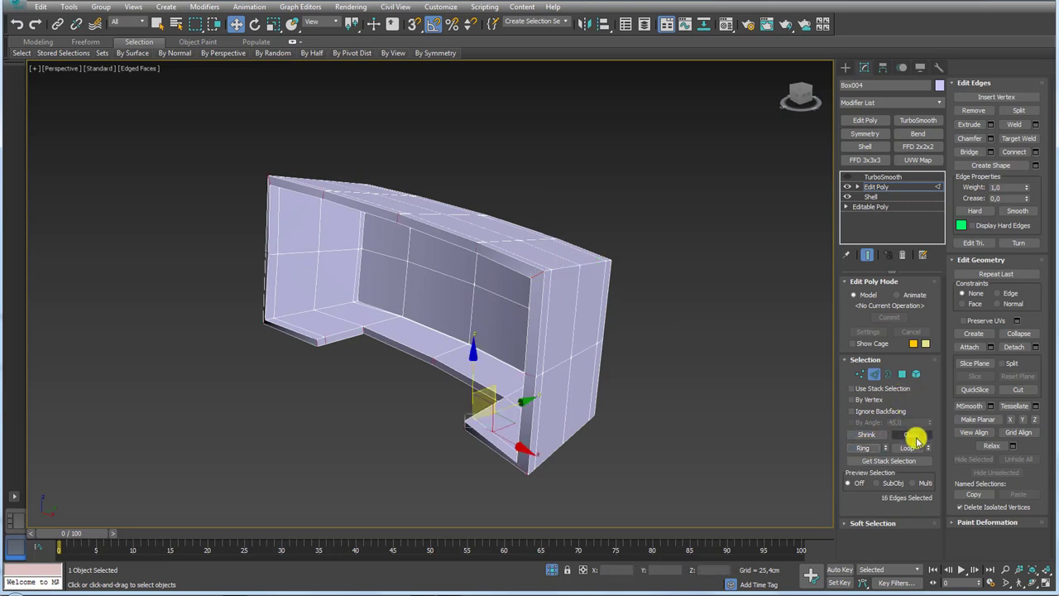
{"action": "left_click", "coordinate": [1035, 153]}
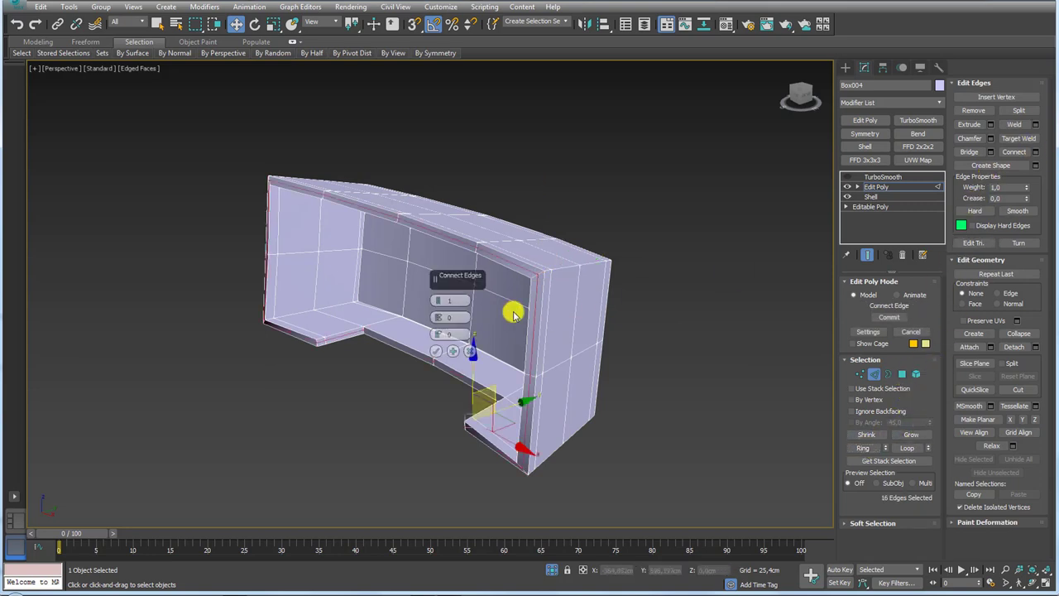
{"action": "left_click_drag", "start_coordinate": [439, 301], "coordinate": [443, 317]}
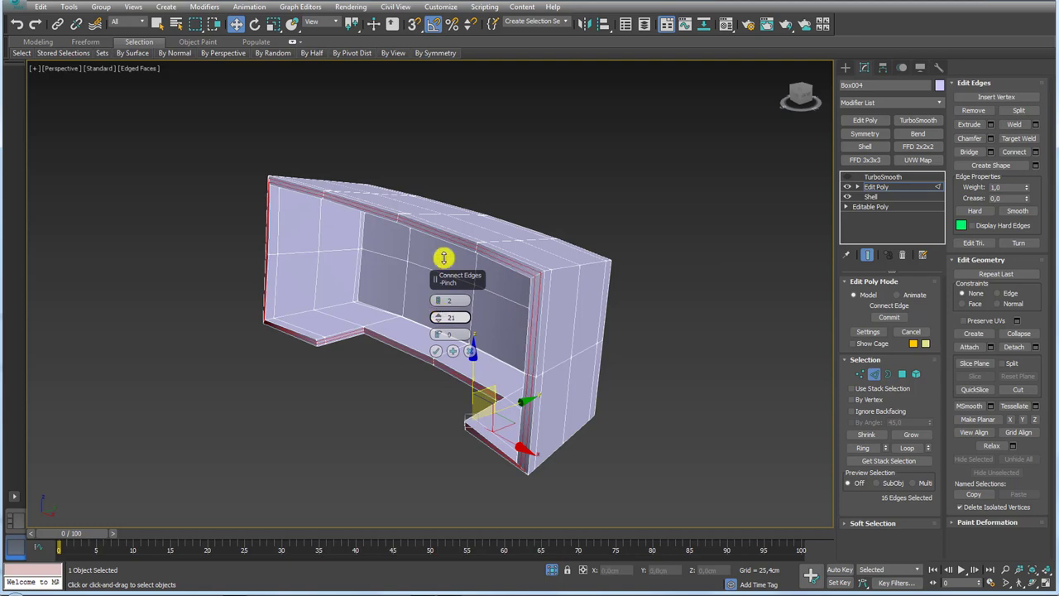
{"action": "left_click_drag", "start_coordinate": [443, 258], "coordinate": [444, 215]}
{"action": "left_click", "coordinate": [435, 351]}
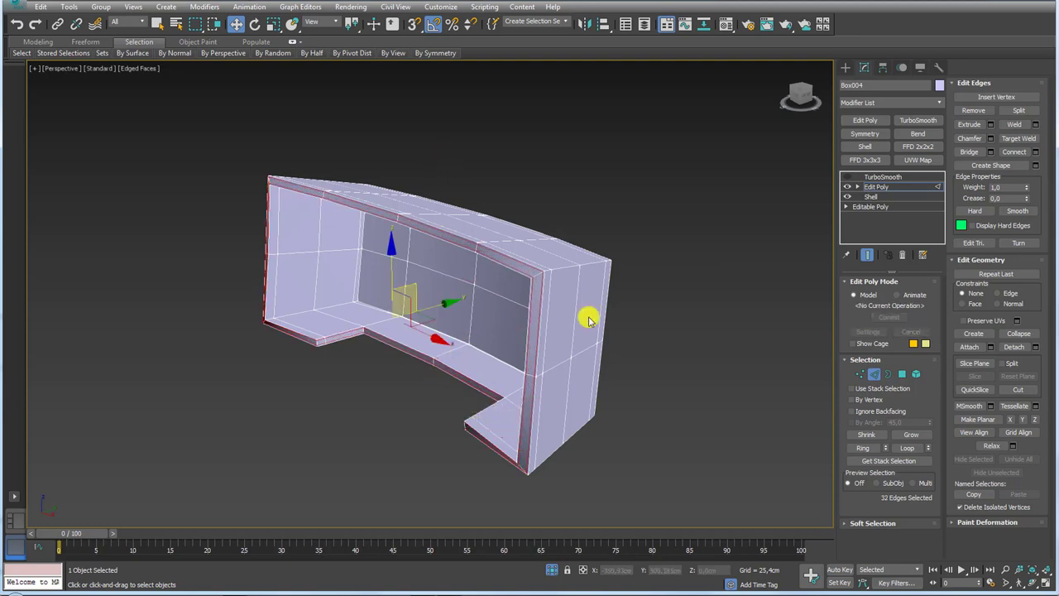
Re-enable TurboSmooth to check the tighter rounded edges of the bracket.
{"action": "left_click", "coordinate": [875, 176]}
{"action": "left_click", "coordinate": [846, 176]}
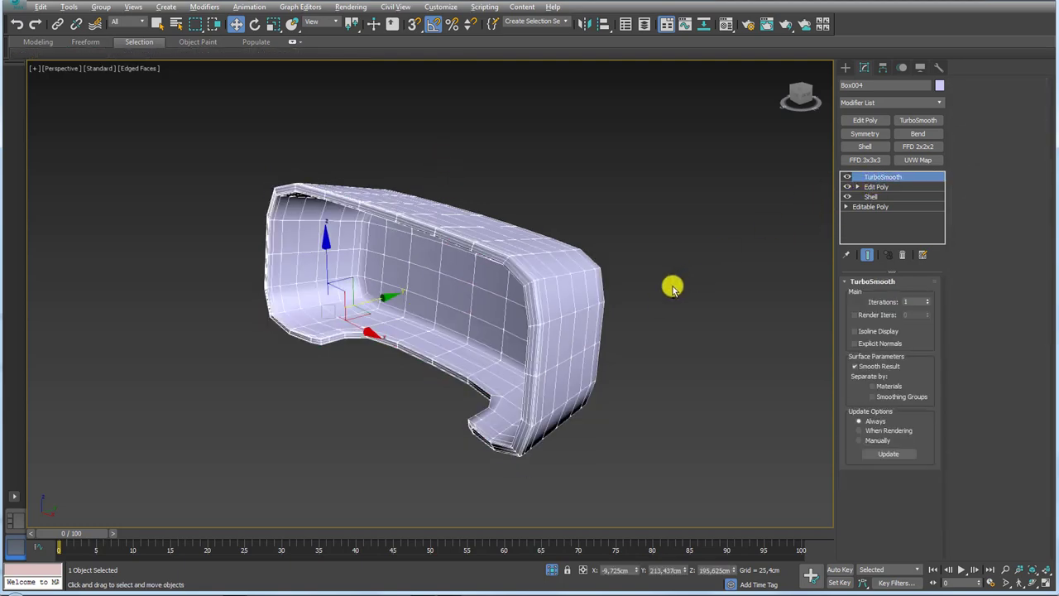
{"action": "middle_click_drag", "start_coordinate": [670, 291], "coordinate": [574, 251], "text": "alt"}
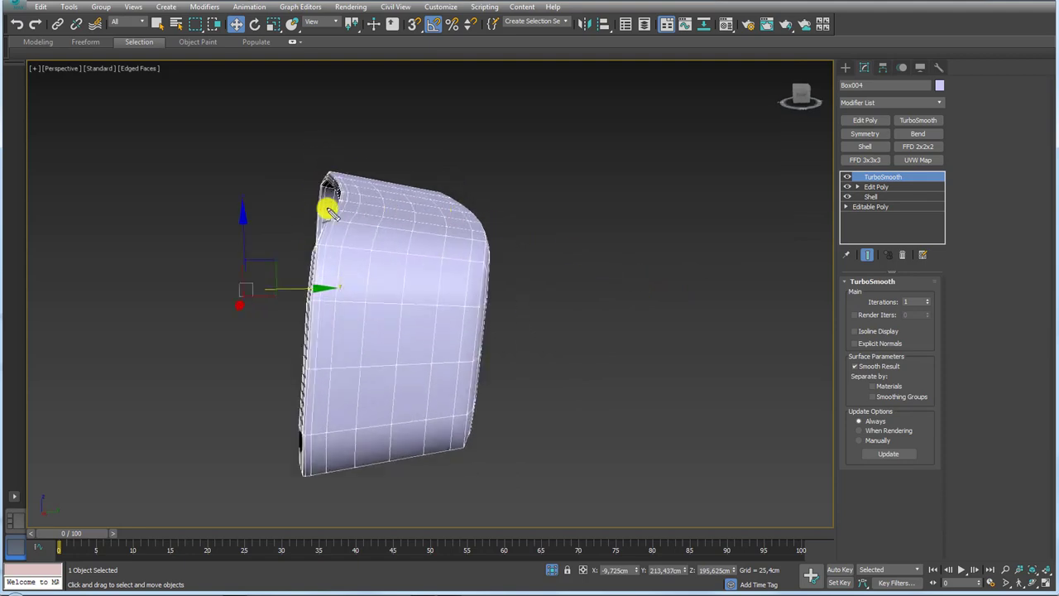
{"action": "scroll", "coordinate": [518, 240], "scroll_direction": "down", "scroll_amount": 5}
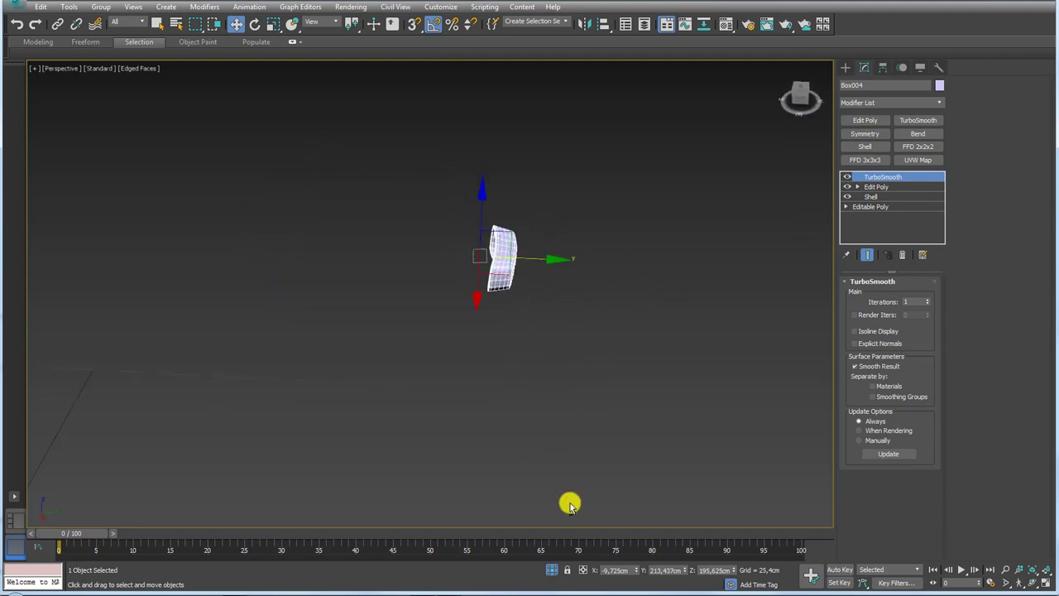
End isolation and frame the whole chair, showing the Create panel's Standard Primitives.
{"action": "left_click", "coordinate": [552, 570]}
{"action": "mouse_move", "coordinate": [524, 416]}
{"action": "middle_mouse_down", "text": "alt"}
{"action": "mouse_move", "coordinate": [436, 372]}
{"action": "mouse_move", "coordinate": [525, 272]}
{"action": "middle_mouse_up", "text": "alt"}
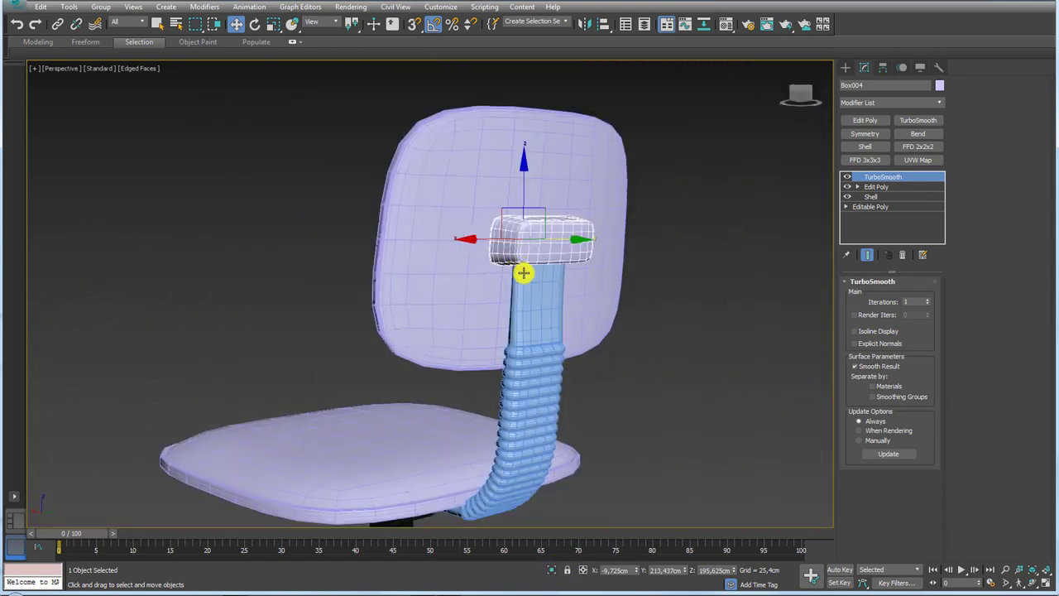
{"action": "scroll", "coordinate": [512, 323], "scroll_direction": "up", "scroll_amount": 2}
{"action": "mouse_move", "coordinate": [512, 324]}
{"action": "middle_mouse_down", "text": "alt"}
{"action": "mouse_move", "coordinate": [572, 343]}
{"action": "mouse_move", "coordinate": [455, 355]}
{"action": "middle_mouse_up", "text": "alt"}
{"action": "scroll", "coordinate": [465, 305], "scroll_direction": "up", "scroll_amount": 2}
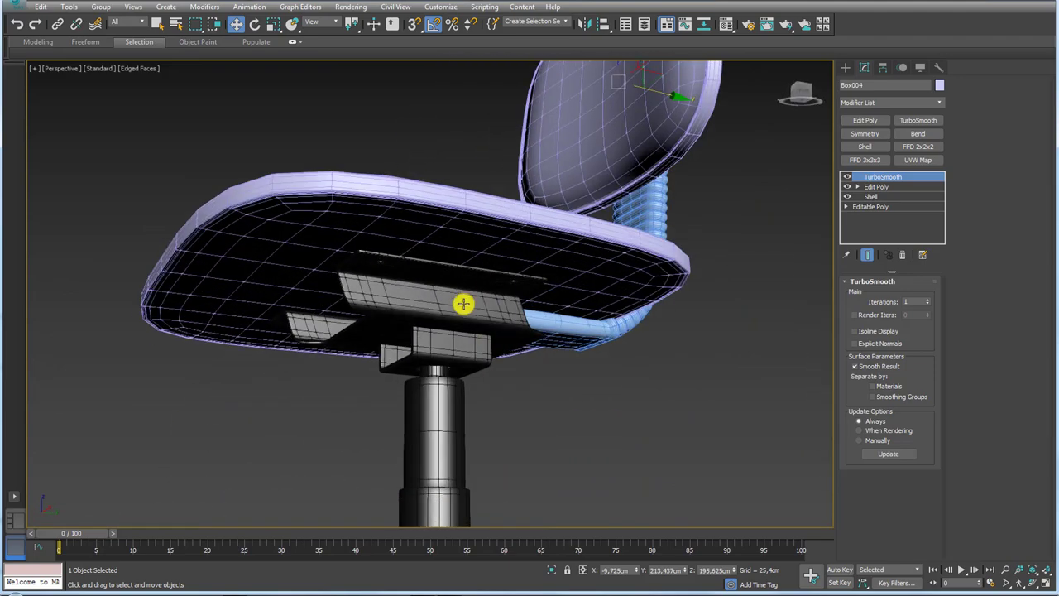
{"action": "scroll", "coordinate": [462, 296], "scroll_direction": "up", "scroll_amount": 3}
{"action": "scroll", "coordinate": [527, 290], "scroll_direction": "down", "scroll_amount": 4}
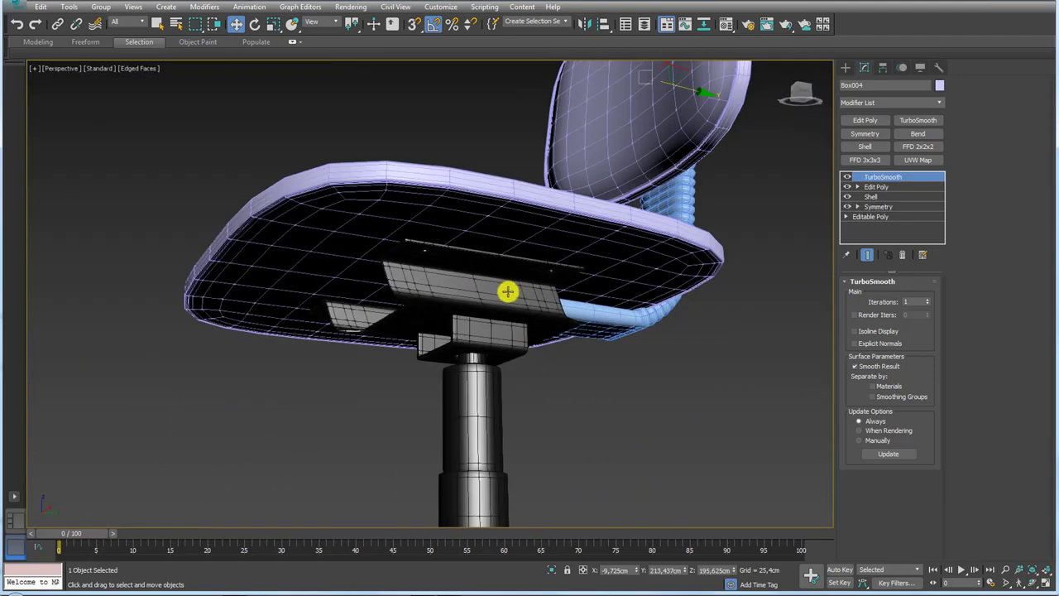
{"action": "scroll", "coordinate": [507, 291], "scroll_direction": "down", "scroll_amount": 5}
{"action": "mouse_move", "coordinate": [568, 293]}
{"action": "middle_mouse_down", "text": "alt"}
{"action": "mouse_move", "coordinate": [654, 350]}
{"action": "mouse_move", "coordinate": [449, 359]}
{"action": "middle_mouse_up", "text": "alt"}
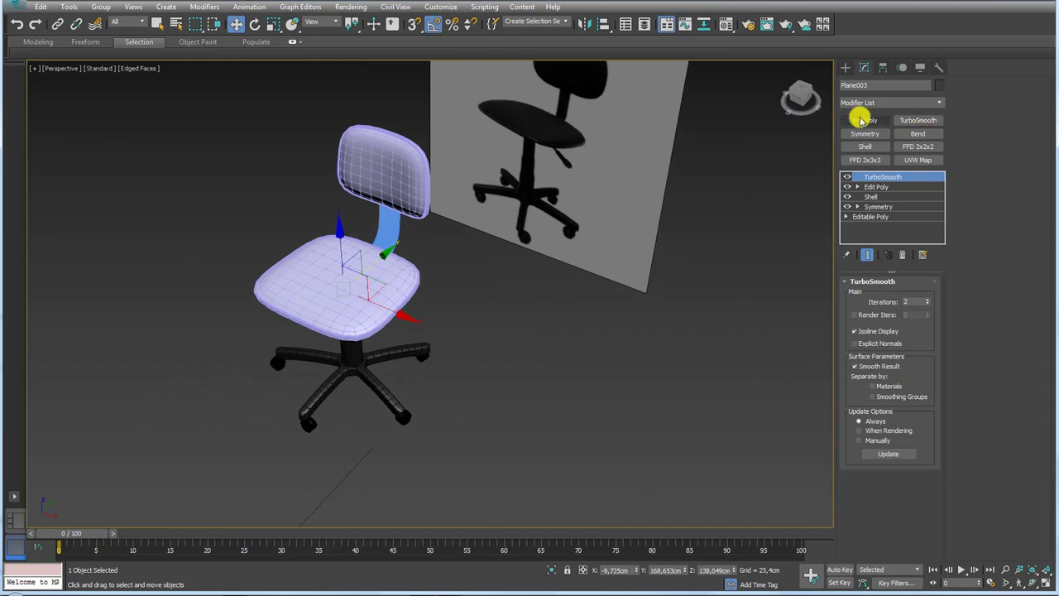
{"action": "left_click", "coordinate": [846, 67]}
Draw a small flat box, Box005, beside the chair.
{"action": "left_click", "coordinate": [867, 138]}
{"action": "scroll", "coordinate": [588, 385], "scroll_direction": "up", "scroll_amount": 2}
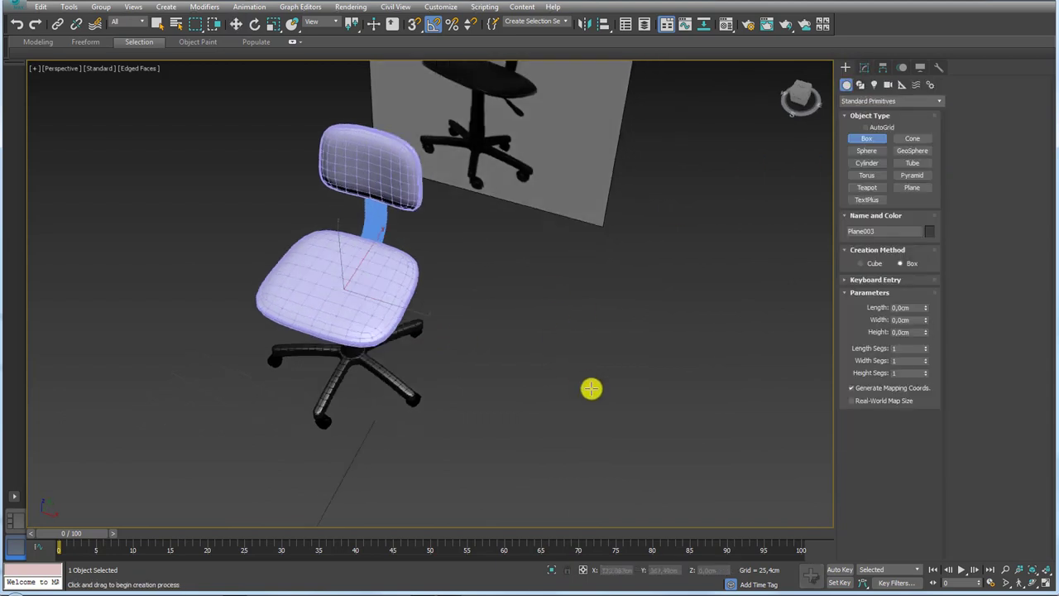
{"action": "scroll", "coordinate": [562, 383], "scroll_direction": "up", "scroll_amount": 2}
{"action": "scroll", "coordinate": [491, 355], "scroll_direction": "up", "scroll_amount": 3}
{"action": "left_click_drag", "start_coordinate": [493, 364], "coordinate": [516, 375]}
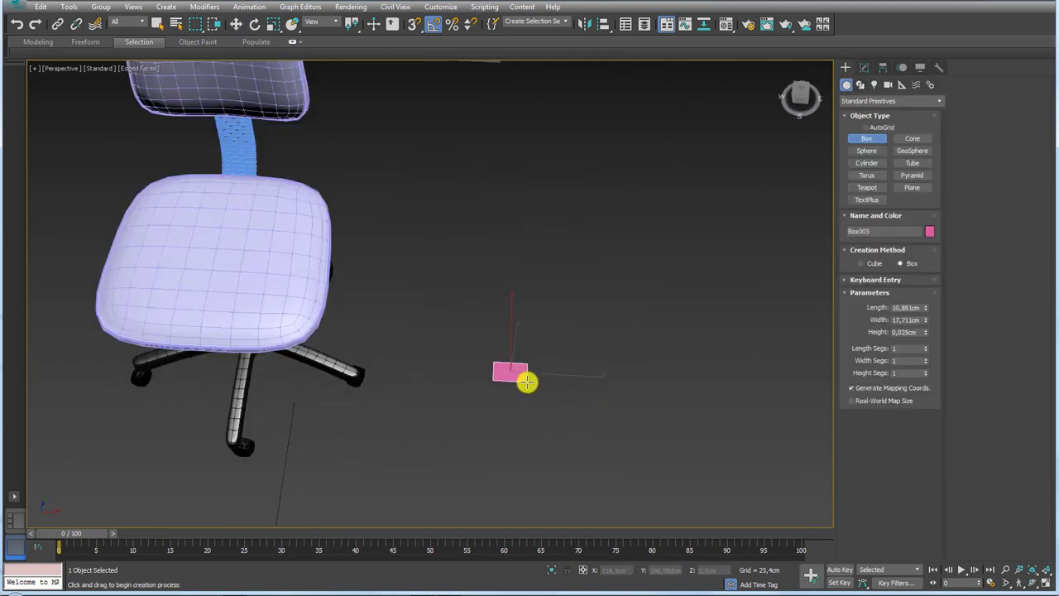
{"action": "right_click", "coordinate": [529, 376]}
Convert the new box to an editable poly.
{"action": "scroll", "coordinate": [541, 260], "scroll_direction": "up", "scroll_amount": 4}
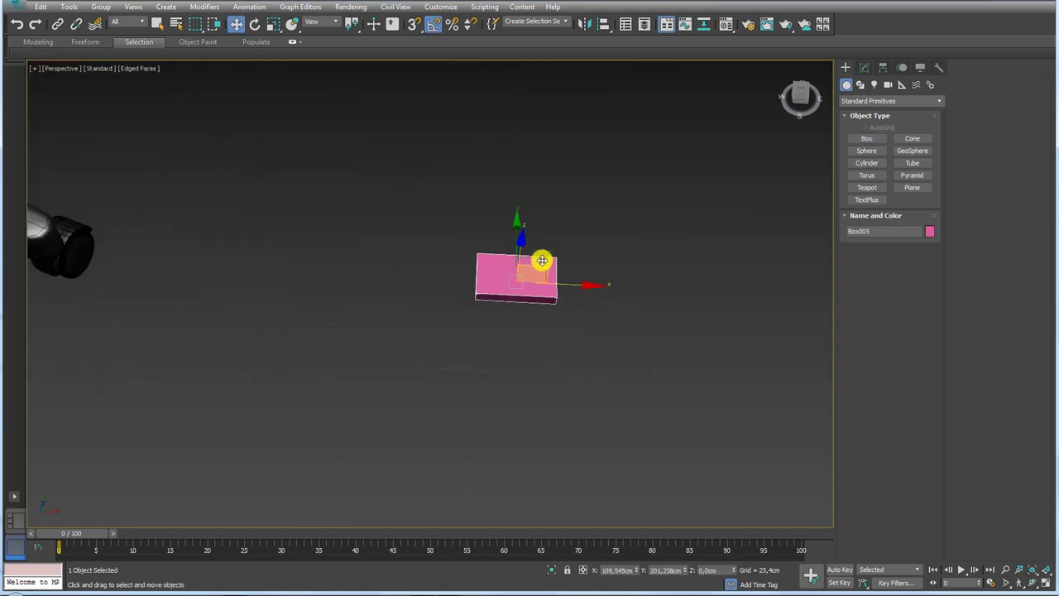
{"action": "scroll", "coordinate": [570, 276], "scroll_direction": "up", "scroll_amount": 3}
{"action": "mouse_move", "coordinate": [570, 276]}
{"action": "middle_mouse_down", "text": "alt"}
{"action": "mouse_move", "coordinate": [565, 349]}
{"action": "mouse_move", "coordinate": [527, 319]}
{"action": "mouse_move", "coordinate": [541, 300]}
{"action": "middle_mouse_up", "text": "alt"}
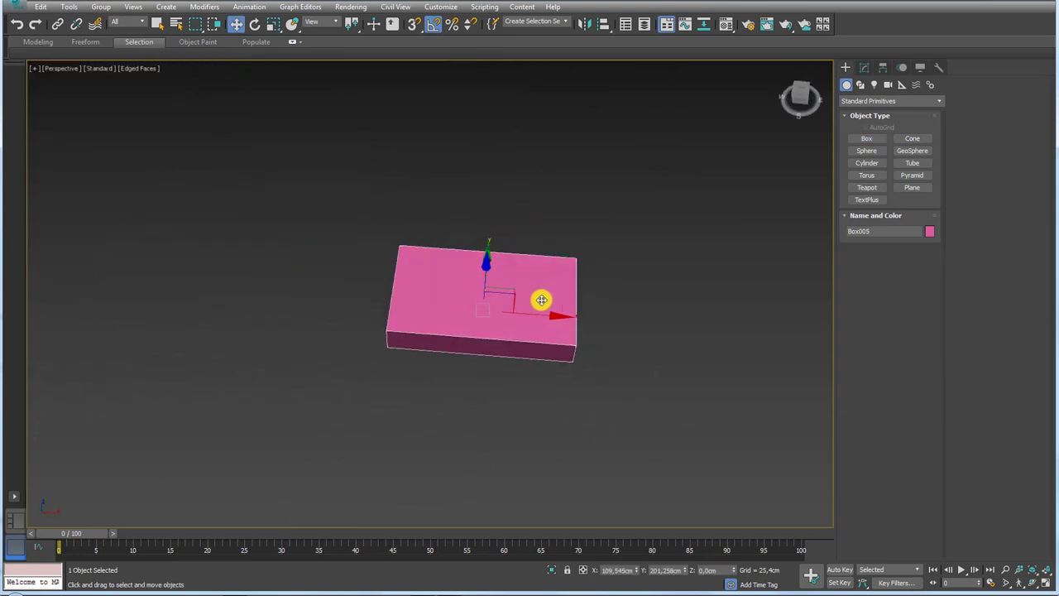
{"action": "right_click", "coordinate": [515, 284]}
{"action": "mouse_move", "coordinate": [536, 418]}
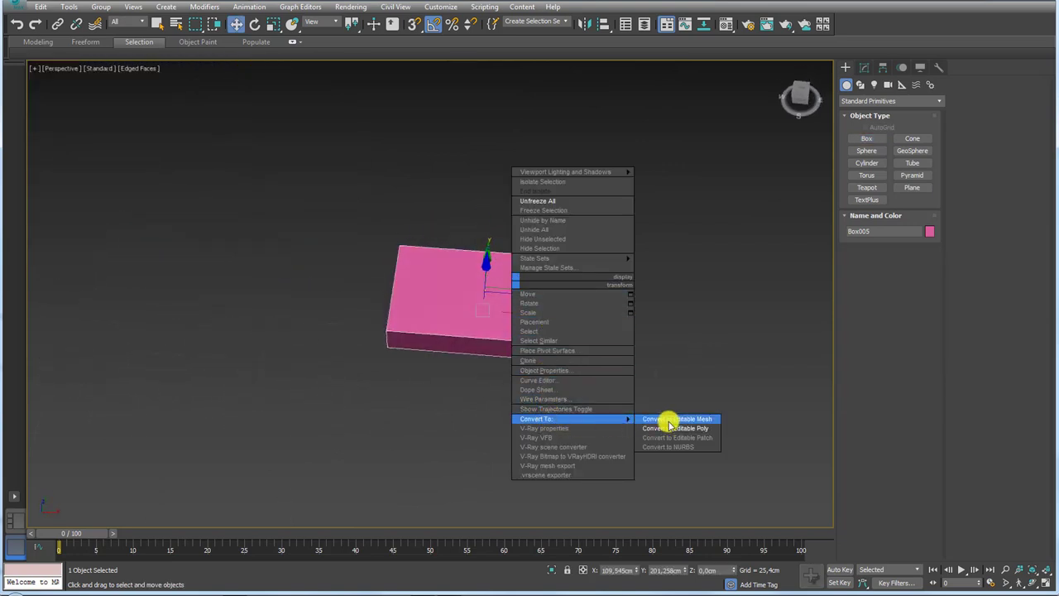
{"action": "left_click", "coordinate": [674, 429]}
Connect opposite edges twice to quarter the box, then select the midpoint vertices.
{"action": "left_click", "coordinate": [874, 295]}
{"action": "middle_click_drag", "start_coordinate": [584, 274], "coordinate": [645, 295], "text": "alt"}
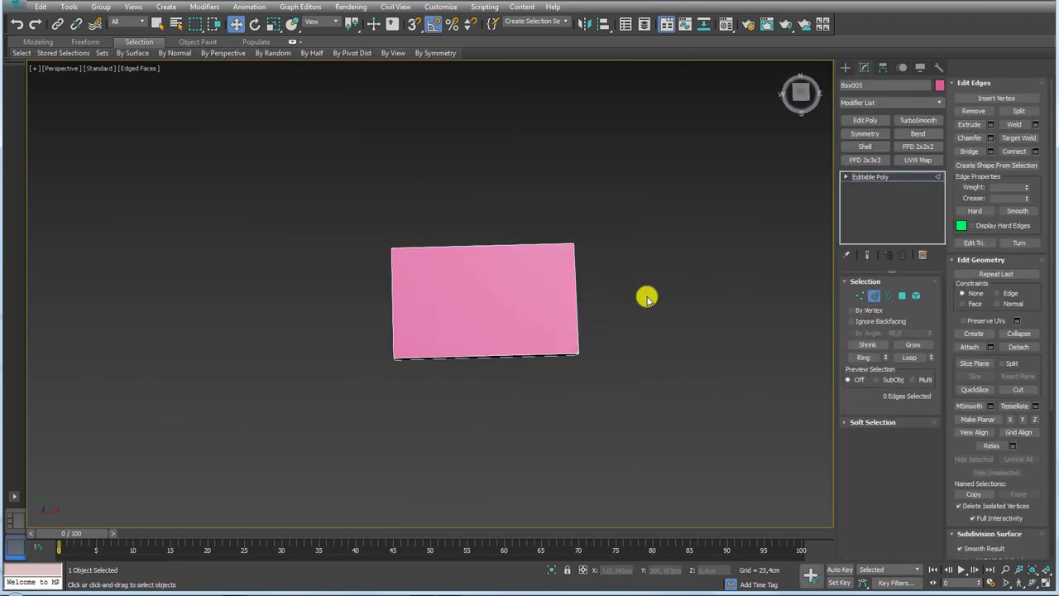
{"action": "left_click_drag", "start_coordinate": [645, 295], "coordinate": [285, 315]}
{"action": "left_click", "coordinate": [1027, 151]}
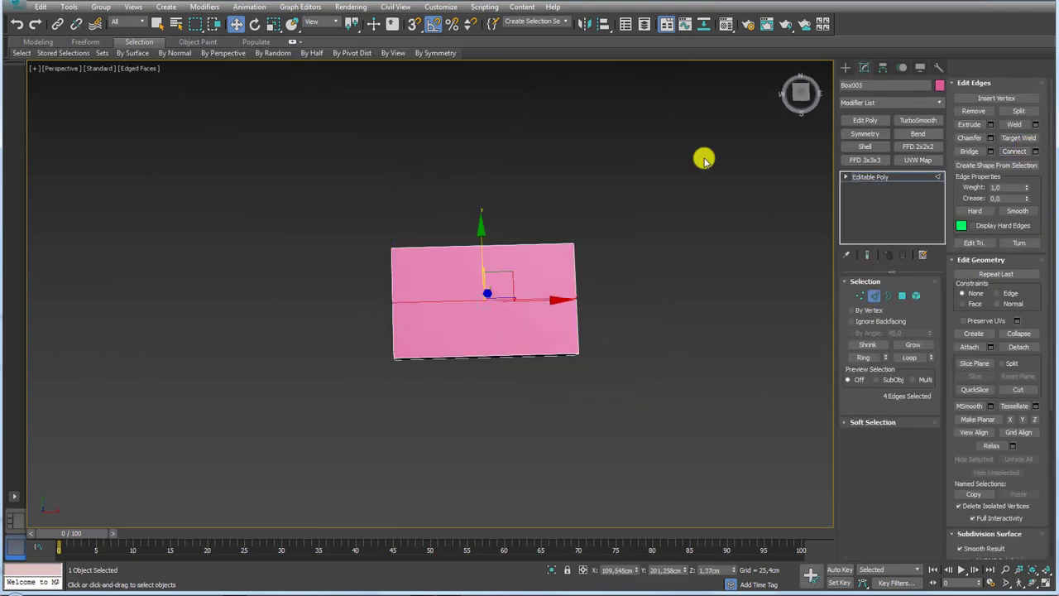
{"action": "left_click", "coordinate": [1014, 151]}
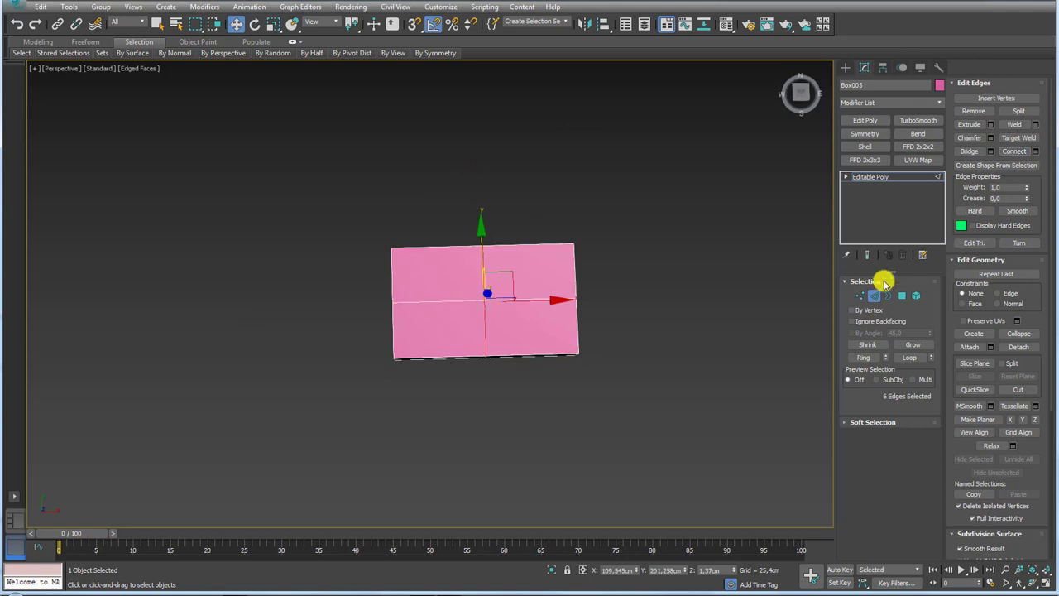
{"action": "left_click", "coordinate": [862, 295]}
{"action": "left_click_drag", "start_coordinate": [662, 202], "coordinate": [576, 269]}
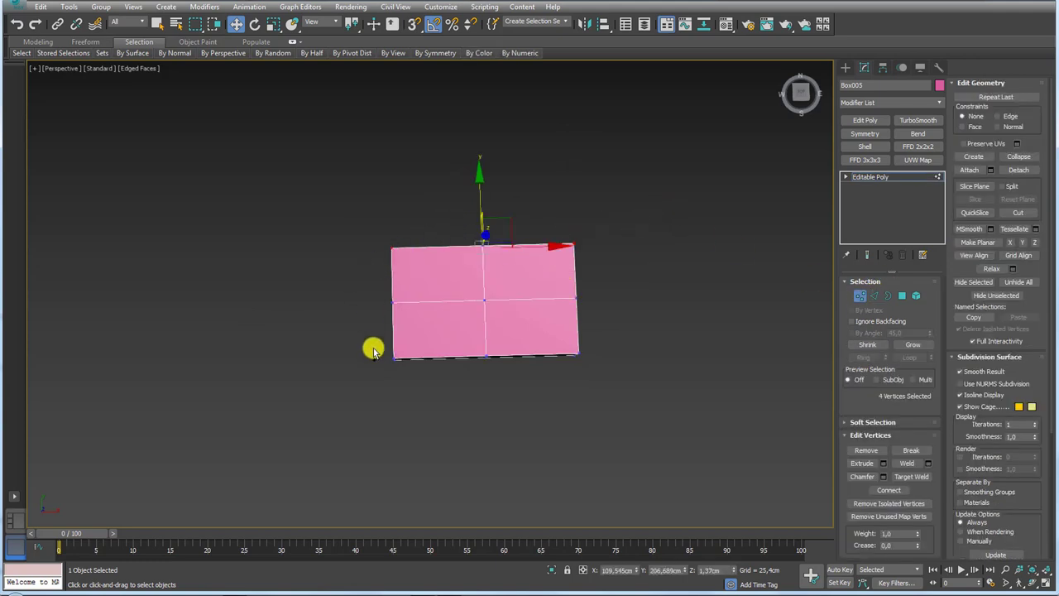
Scale the midpoint vertices outward to give the box an octagonal outline.
{"action": "left_click_drag", "start_coordinate": [430, 235], "coordinate": [372, 347], "text": "ctrl"}
{"action": "left_click_drag", "start_coordinate": [591, 387], "coordinate": [537, 340], "text": "ctrl"}
{"action": "key", "text": "r"}
{"action": "left_click_drag", "start_coordinate": [463, 348], "coordinate": [481, 334]}
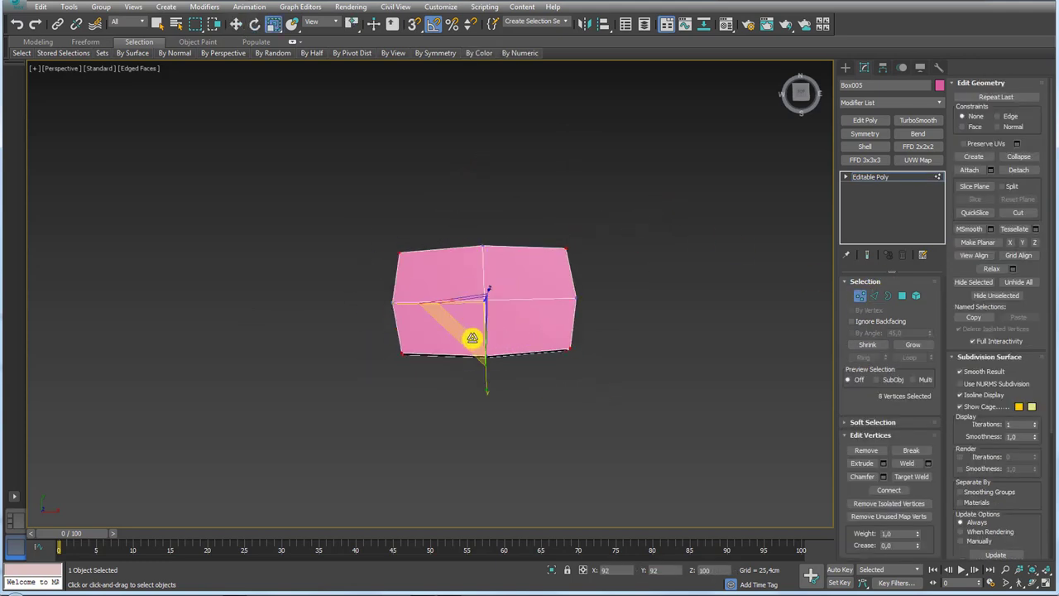
{"action": "middle_click_drag", "start_coordinate": [537, 355], "coordinate": [579, 331], "text": "alt"}
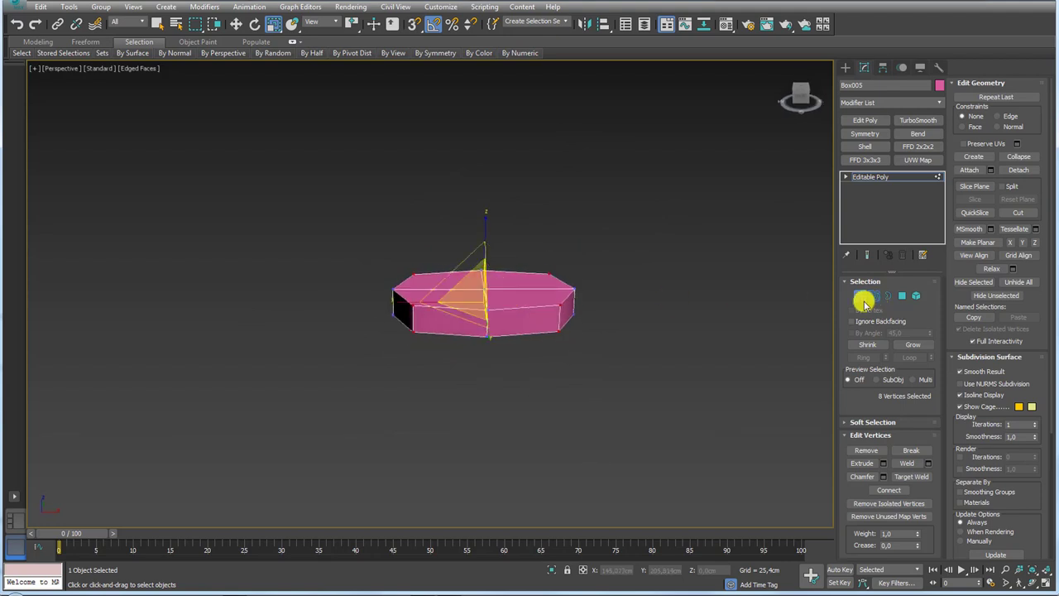
Extrude the slab's side faces outward into a wider rim.
{"action": "left_click", "coordinate": [874, 296]}
{"action": "left_click", "coordinate": [862, 357]}
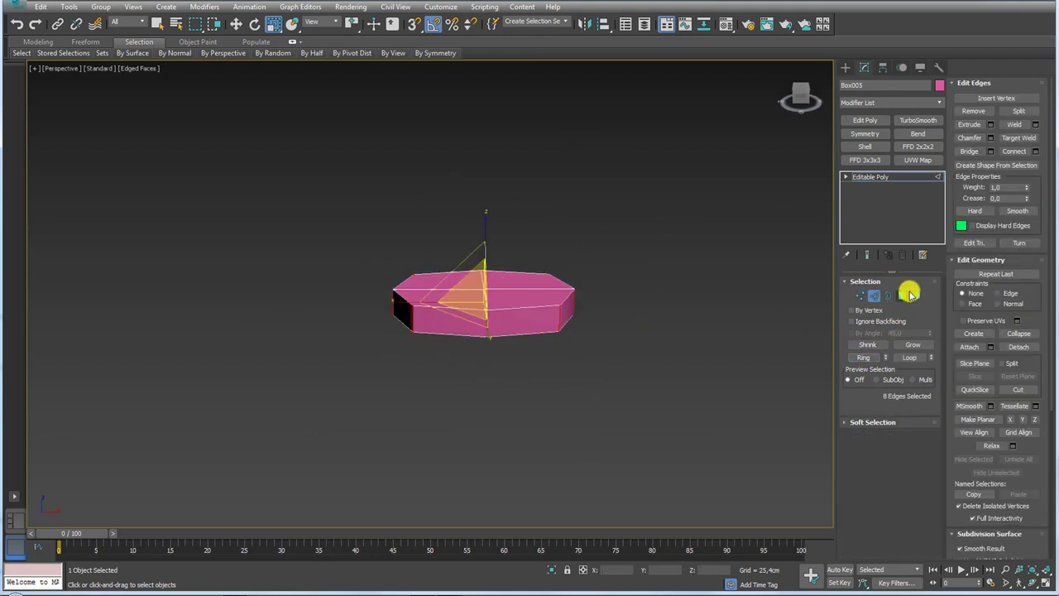
{"action": "left_click", "coordinate": [902, 297], "text": "ctrl"}
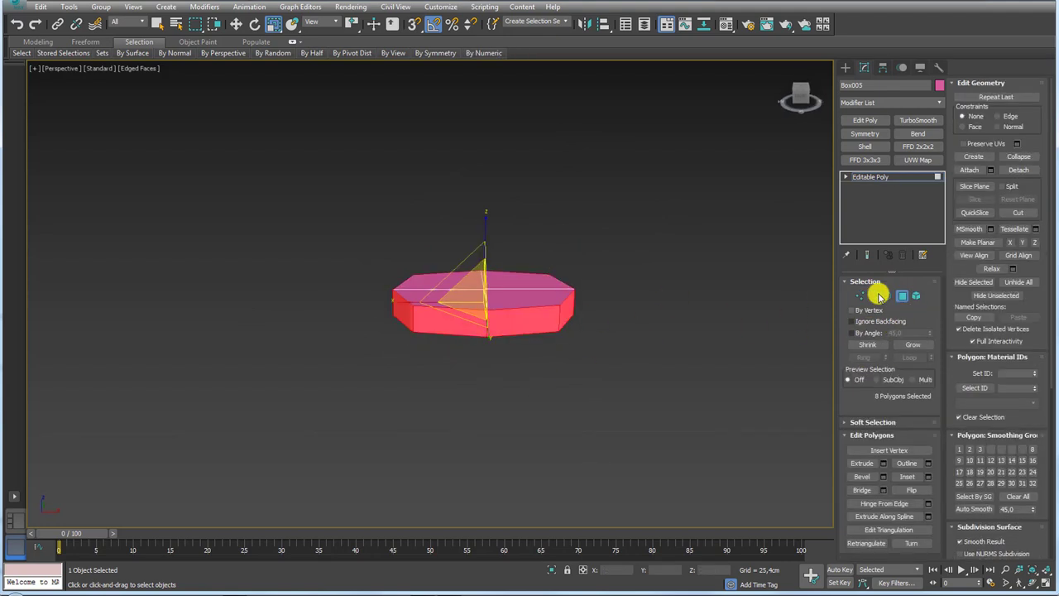
{"action": "left_click", "coordinate": [884, 466]}
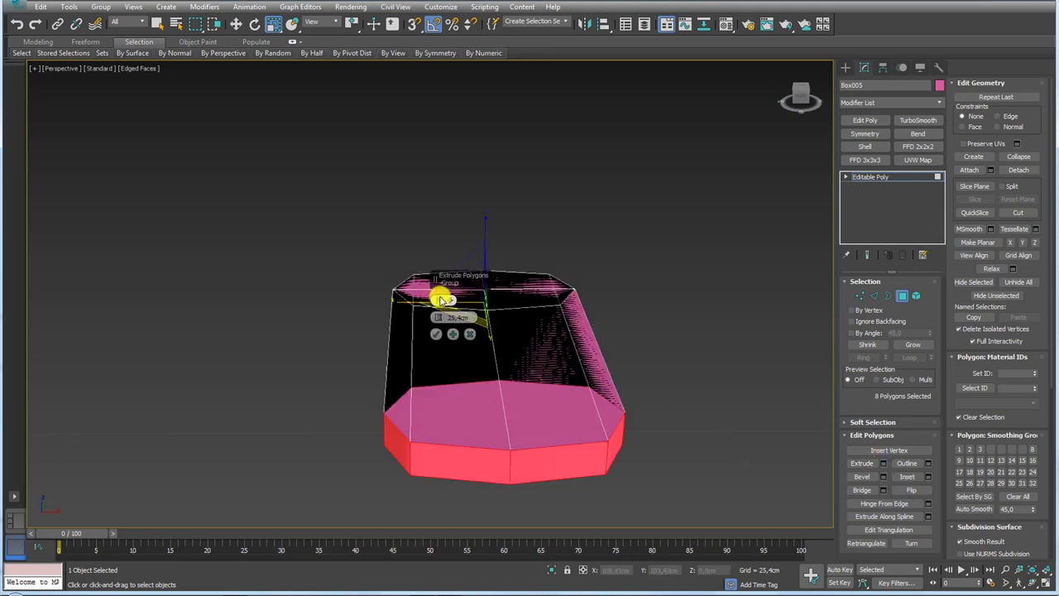
{"action": "scroll", "coordinate": [439, 322], "scroll_direction": "down", "scroll_amount": 5}
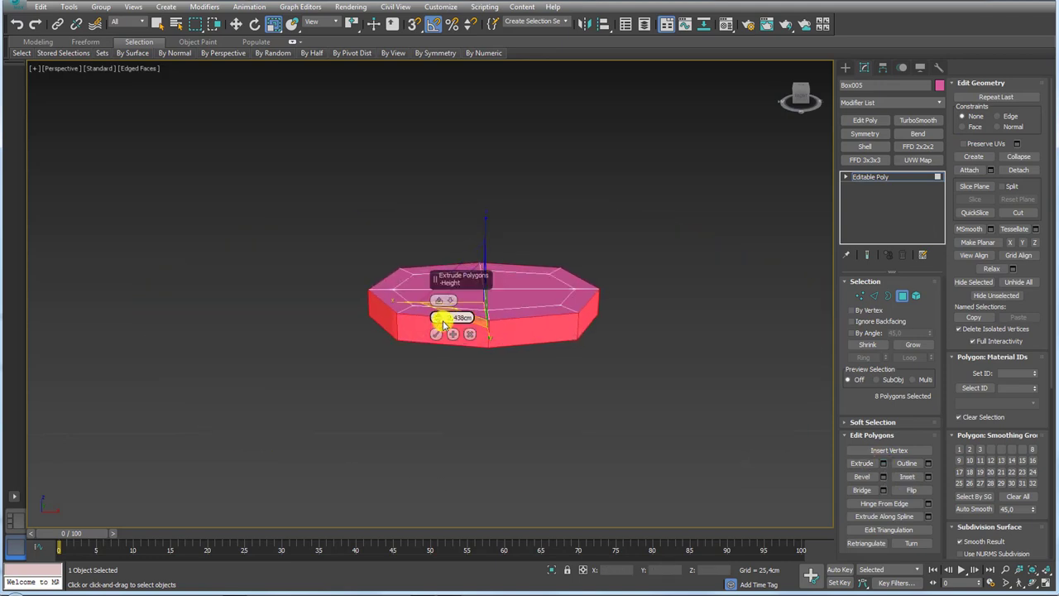
{"action": "left_click_drag", "start_coordinate": [439, 322], "coordinate": [438, 332]}
Inspect the octagonal slab from above and return to object level.
{"action": "left_click", "coordinate": [873, 295]}
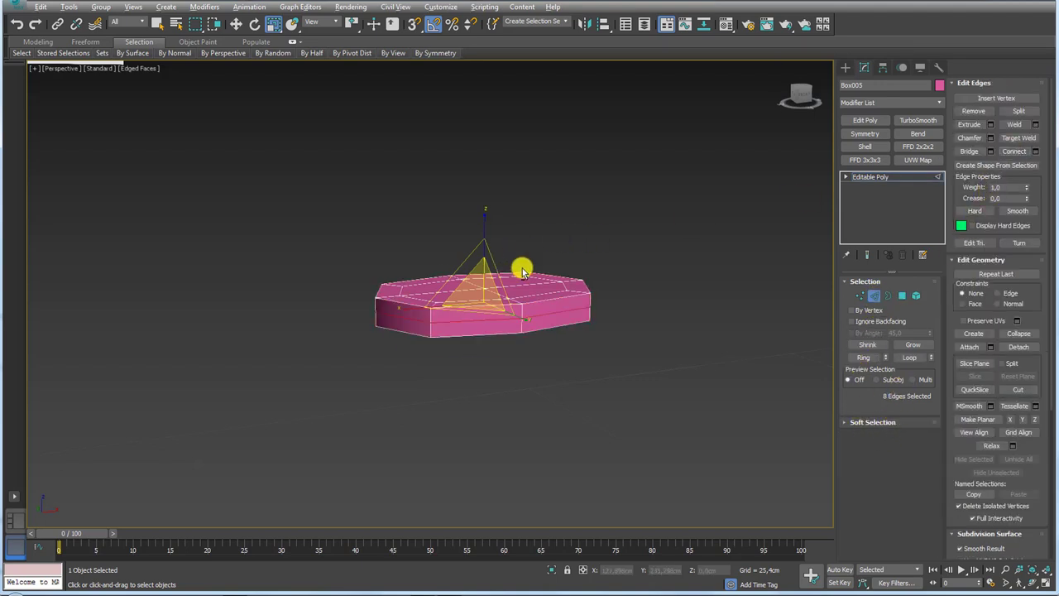
{"action": "mouse_move", "coordinate": [522, 268]}
{"action": "middle_mouse_down", "text": "alt"}
{"action": "mouse_move", "coordinate": [588, 262]}
{"action": "mouse_move", "coordinate": [477, 364]}
{"action": "mouse_move", "coordinate": [504, 279]}
{"action": "middle_mouse_up", "text": "alt"}
{"action": "scroll", "coordinate": [504, 280], "scroll_direction": "up", "scroll_amount": 5}
{"action": "scroll", "coordinate": [505, 280], "scroll_direction": "down", "scroll_amount": 4}
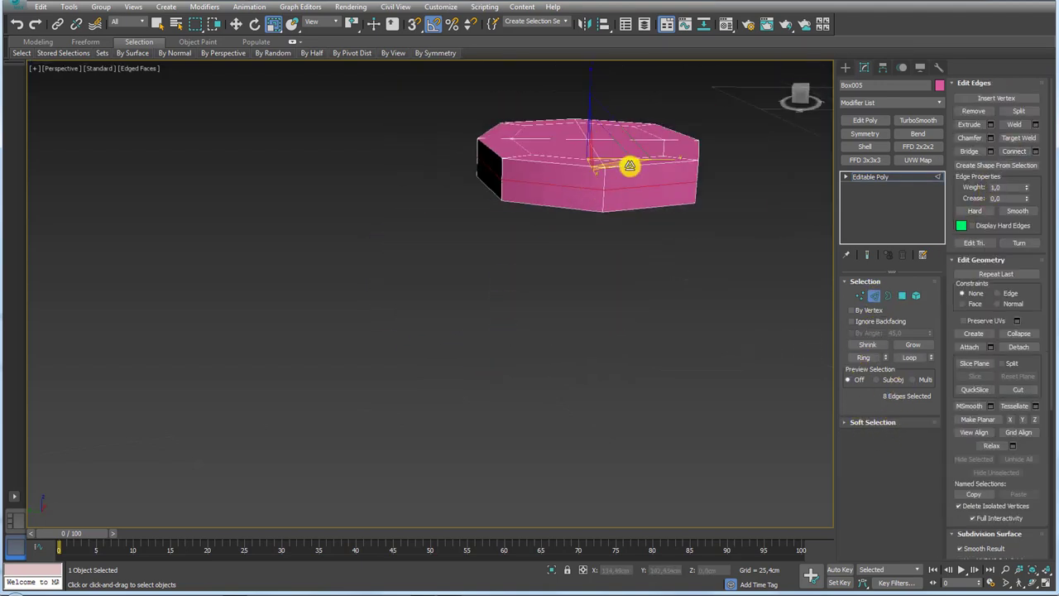
{"action": "mouse_move", "coordinate": [628, 168]}
{"action": "middle_mouse_down", "text": "alt"}
{"action": "mouse_move", "coordinate": [601, 190]}
{"action": "mouse_move", "coordinate": [638, 262]}
{"action": "mouse_move", "coordinate": [724, 242]}
{"action": "mouse_move", "coordinate": [721, 208]}
{"action": "middle_mouse_up", "text": "alt"}
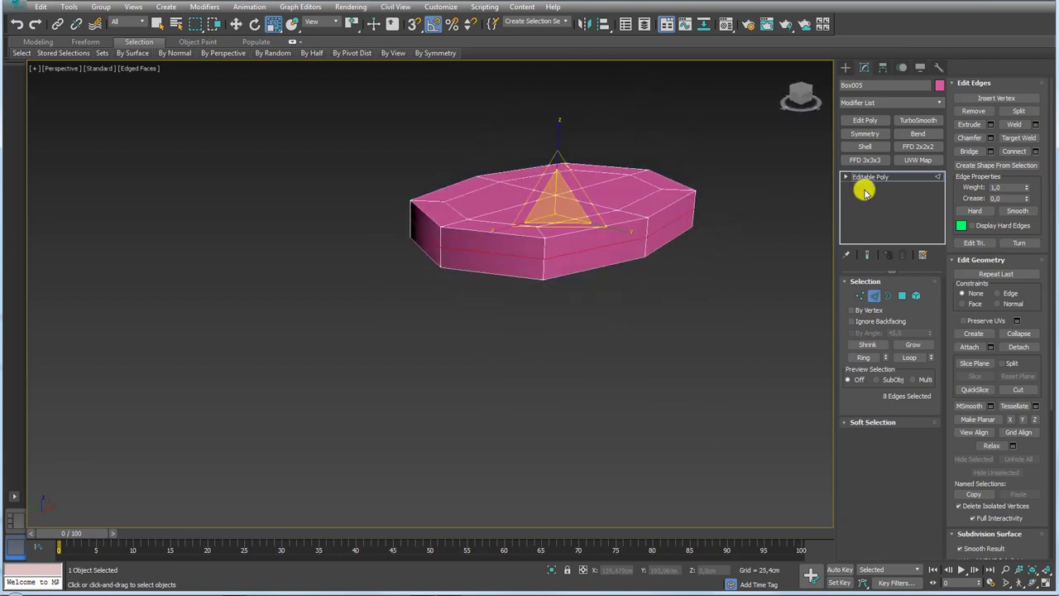
{"action": "left_click", "coordinate": [869, 176]}
Apply TurboSmooth to the slab and collapse it into an editable poly disc.
{"action": "middle_click_drag", "start_coordinate": [662, 186], "coordinate": [685, 226], "text": "alt"}
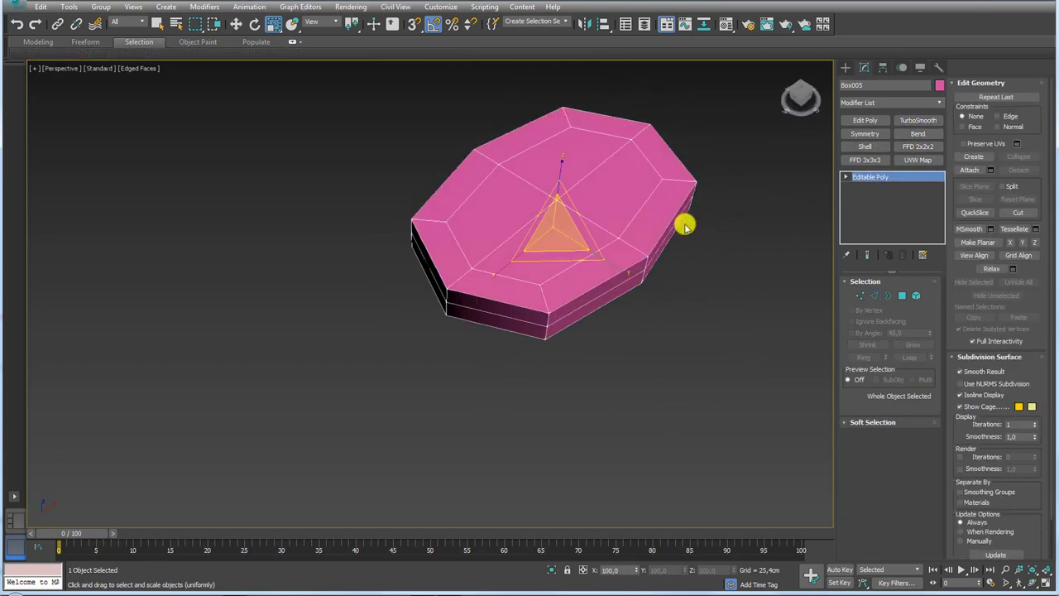
{"action": "left_click", "coordinate": [918, 119]}
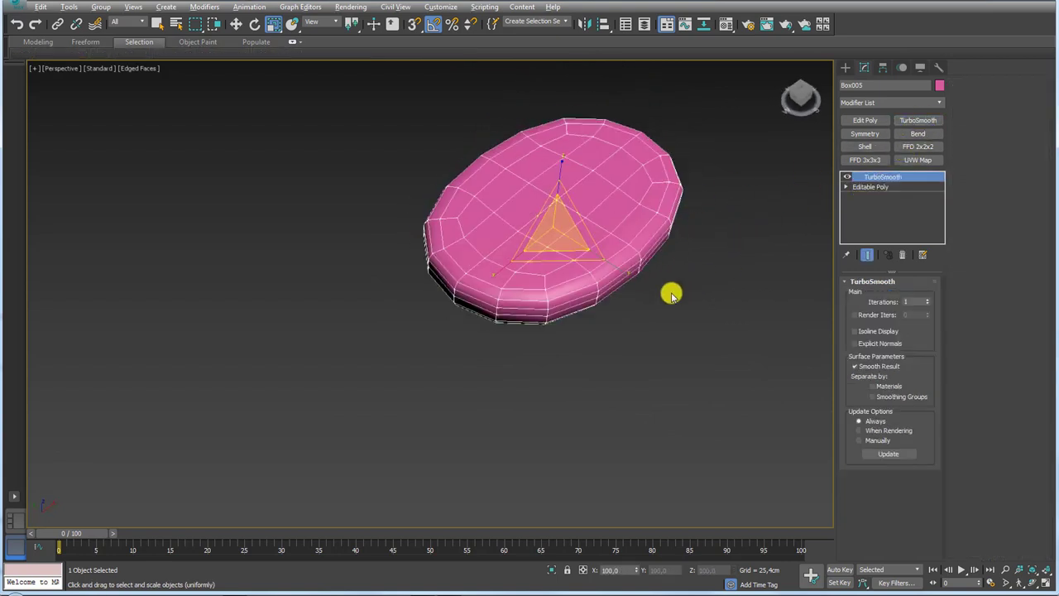
{"action": "mouse_move", "coordinate": [671, 293]}
{"action": "middle_mouse_down", "text": "alt"}
{"action": "mouse_move", "coordinate": [704, 251]}
{"action": "mouse_move", "coordinate": [641, 234]}
{"action": "mouse_move", "coordinate": [664, 267]}
{"action": "mouse_move", "coordinate": [636, 282]}
{"action": "mouse_move", "coordinate": [629, 254]}
{"action": "middle_mouse_up", "text": "alt"}
{"action": "right_click", "coordinate": [629, 252]}
{"action": "mouse_move", "coordinate": [648, 385]}
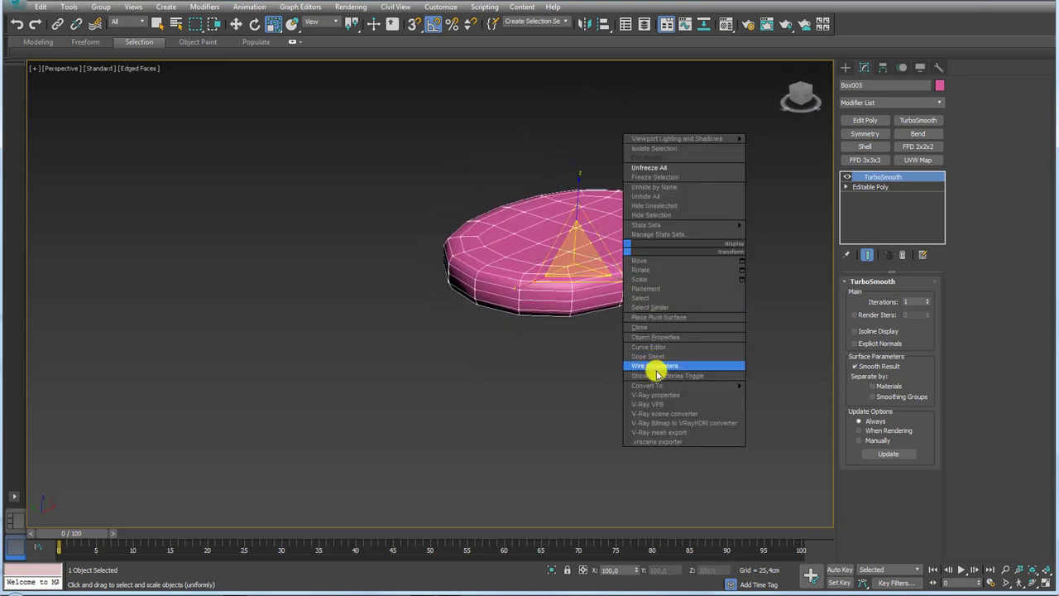
{"action": "left_click", "coordinate": [770, 394]}
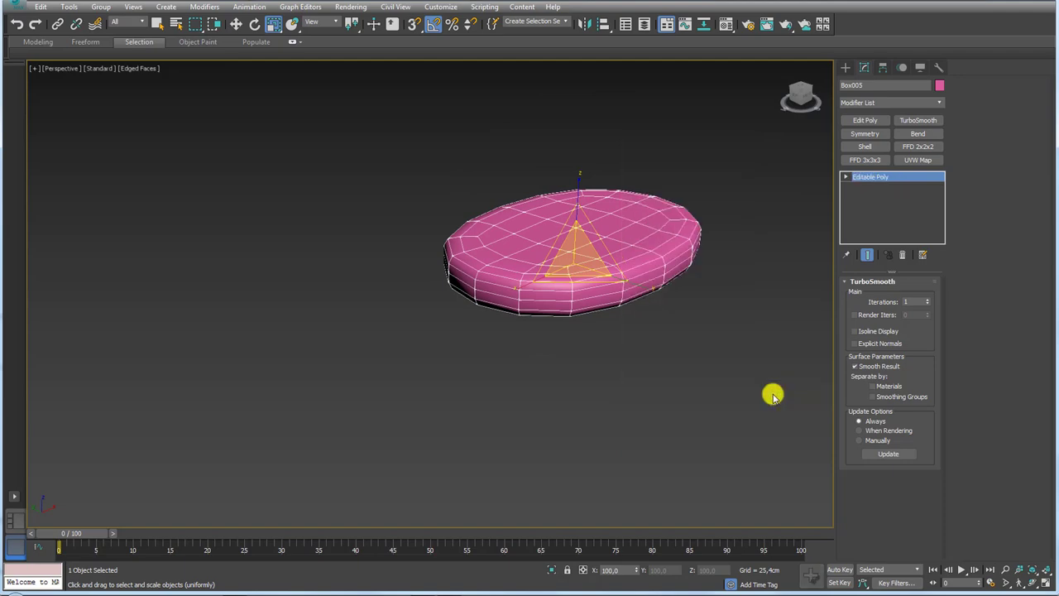
Select the disc's top centre faces and grow the selection twice.
{"action": "left_click", "coordinate": [862, 296]}
{"action": "mouse_move", "coordinate": [571, 248]}
{"action": "middle_mouse_down", "text": "alt"}
{"action": "mouse_move", "coordinate": [560, 241]}
{"action": "mouse_move", "coordinate": [574, 234]}
{"action": "mouse_move", "coordinate": [584, 279]}
{"action": "middle_mouse_up", "text": "alt"}
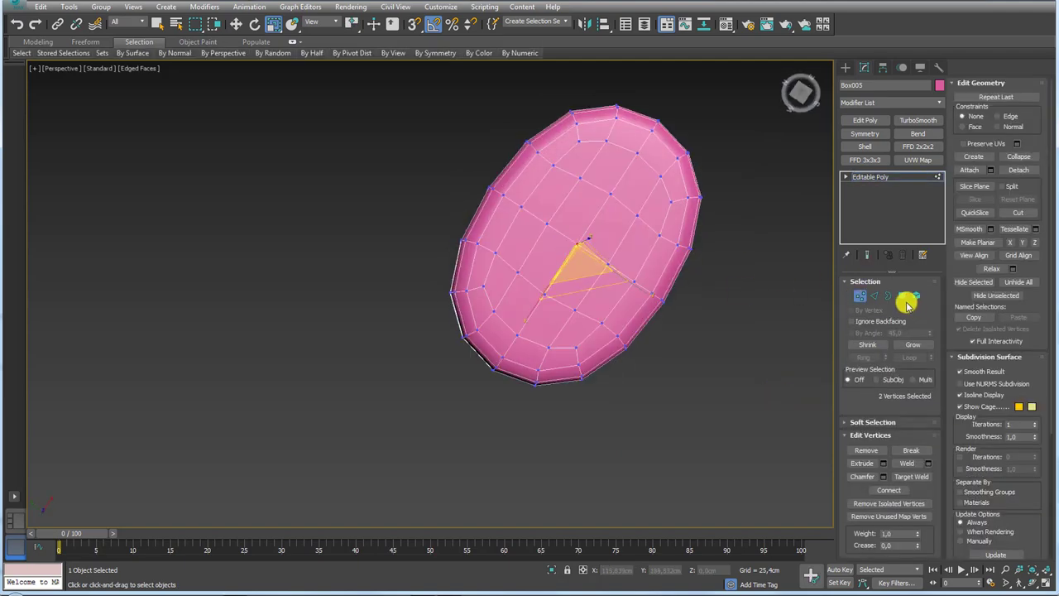
{"action": "left_click", "coordinate": [890, 296]}
{"action": "left_click", "coordinate": [901, 296]}
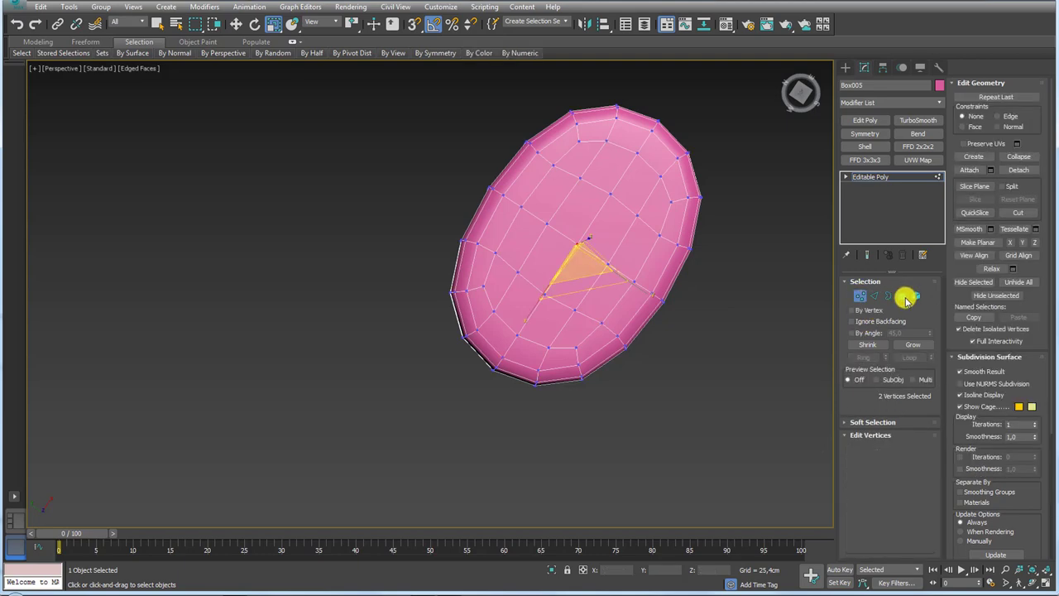
{"action": "mouse_move", "coordinate": [678, 253]}
{"action": "middle_mouse_down", "text": "alt"}
{"action": "mouse_move", "coordinate": [675, 306]}
{"action": "mouse_move", "coordinate": [667, 246]}
{"action": "mouse_move", "coordinate": [881, 306]}
{"action": "middle_mouse_up", "text": "alt"}
{"action": "left_click", "coordinate": [911, 344]}
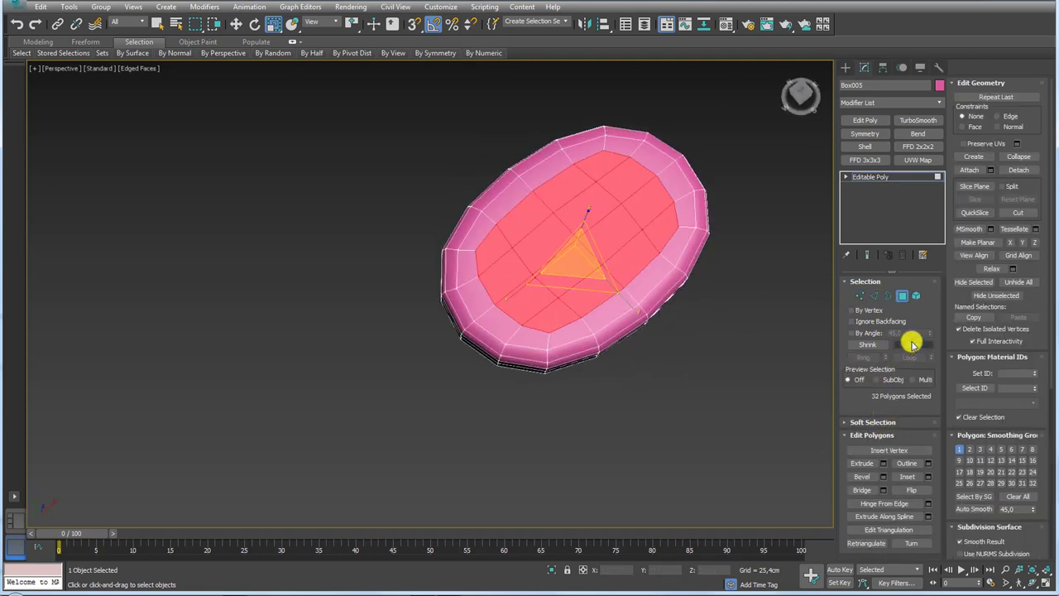
{"action": "left_click", "coordinate": [912, 344]}
{"action": "middle_click_drag", "start_coordinate": [727, 345], "coordinate": [656, 246], "text": "alt"}
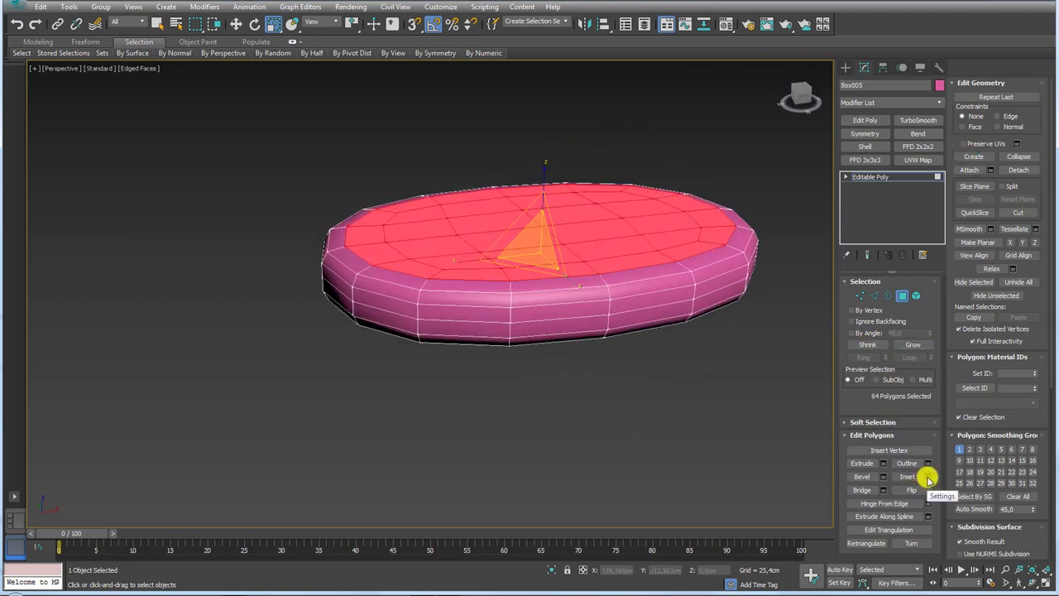
Inset the top faces and sink them down into a shallow recess.
{"action": "left_click", "coordinate": [928, 477]}
{"action": "left_click_drag", "start_coordinate": [439, 309], "coordinate": [437, 315]}
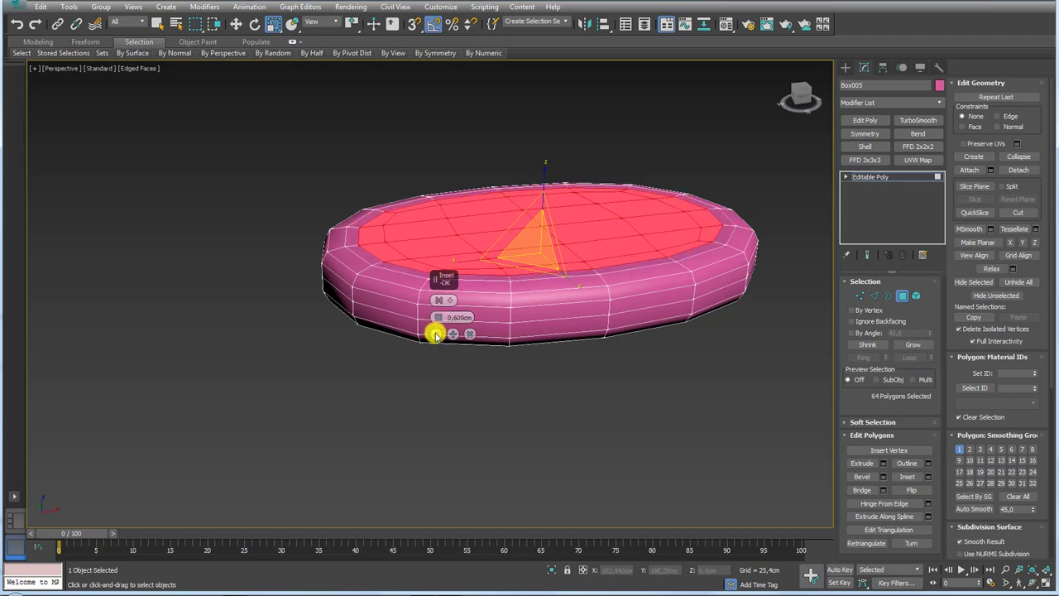
{"action": "left_click", "coordinate": [435, 335]}
{"action": "left_click_drag", "start_coordinate": [544, 173], "coordinate": [544, 232]}
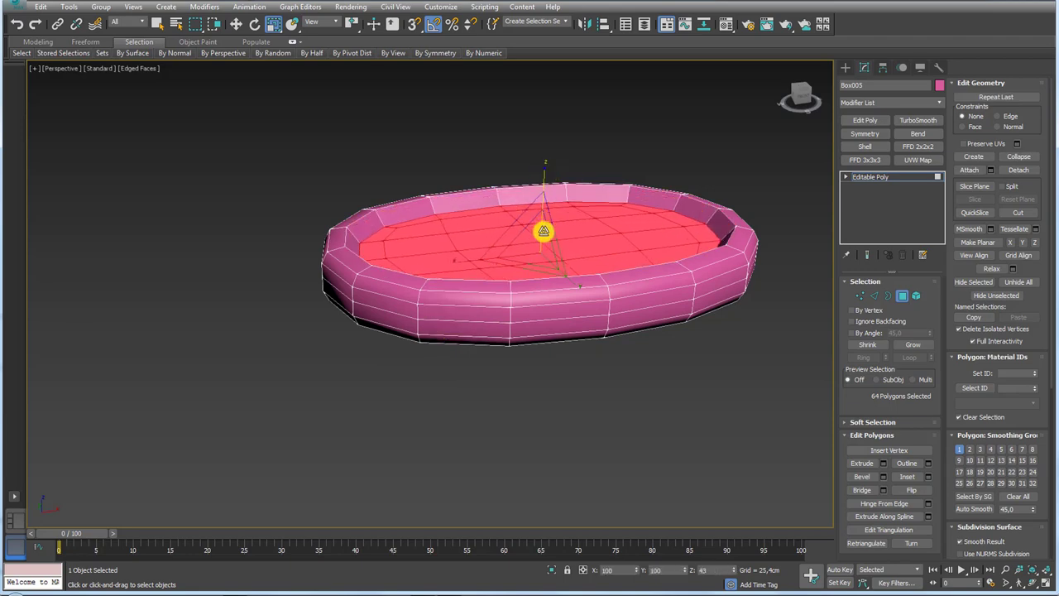
{"action": "mouse_move", "coordinate": [544, 231]}
{"action": "middle_mouse_down", "text": "alt"}
{"action": "mouse_move", "coordinate": [563, 189]}
{"action": "mouse_move", "coordinate": [562, 267]}
{"action": "middle_mouse_up", "text": "alt"}
{"action": "left_click_drag", "start_coordinate": [563, 268], "coordinate": [552, 172]}
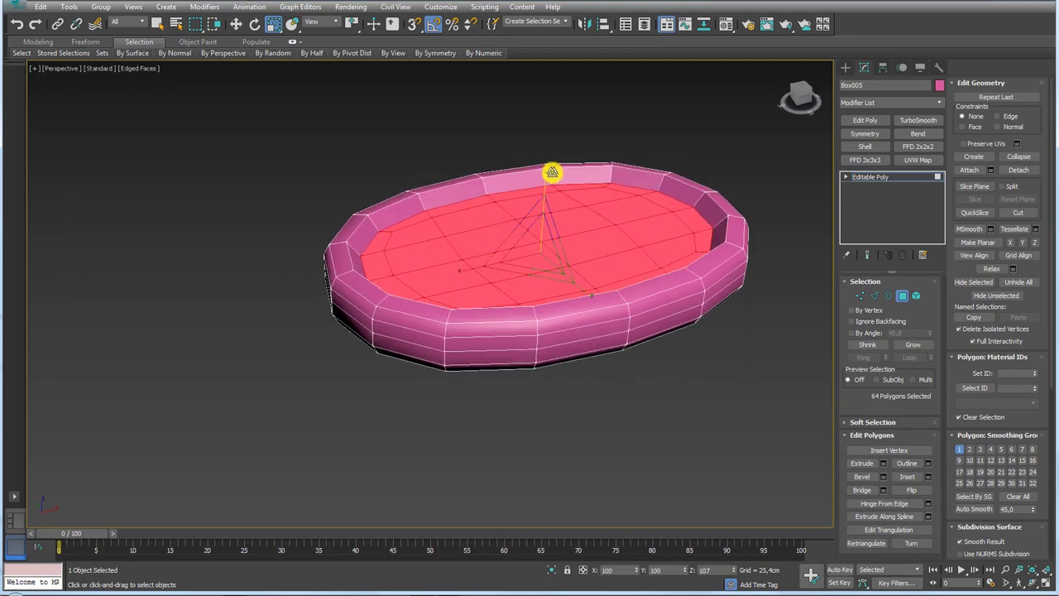
{"action": "left_click", "coordinate": [891, 175]}
{"action": "mouse_move", "coordinate": [511, 254]}
{"action": "middle_mouse_down", "text": "alt"}
{"action": "mouse_move", "coordinate": [503, 329]}
{"action": "mouse_move", "coordinate": [518, 359]}
{"action": "middle_mouse_up", "text": "alt"}
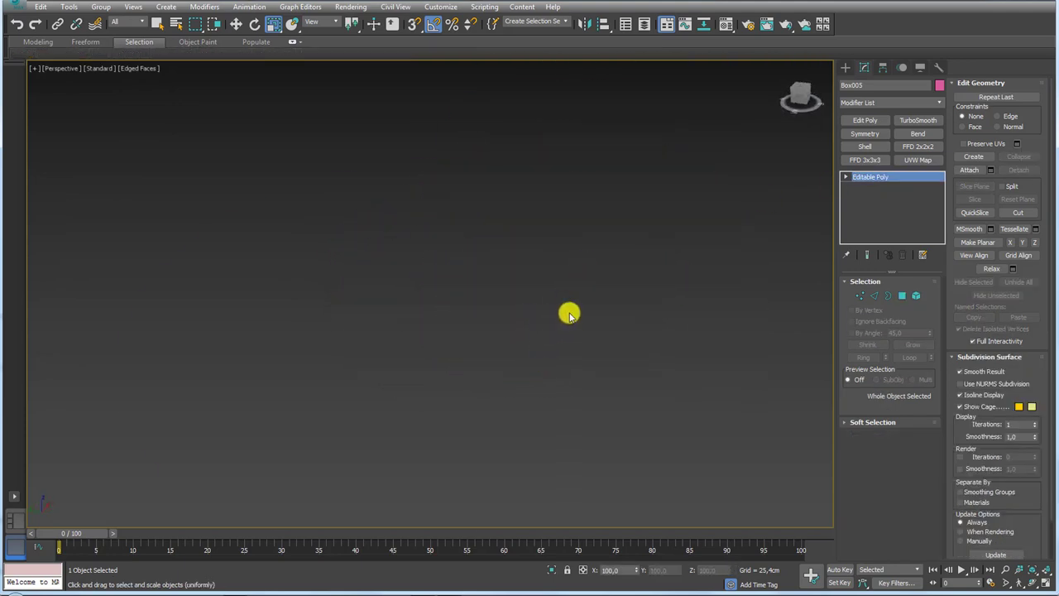
Connect five vertices on the dish's side wall with new edges.
{"action": "scroll", "coordinate": [530, 348], "scroll_direction": "down", "scroll_amount": 5}
{"action": "scroll", "coordinate": [486, 379], "scroll_direction": "down", "scroll_amount": 3}
{"action": "left_click", "coordinate": [861, 295]}
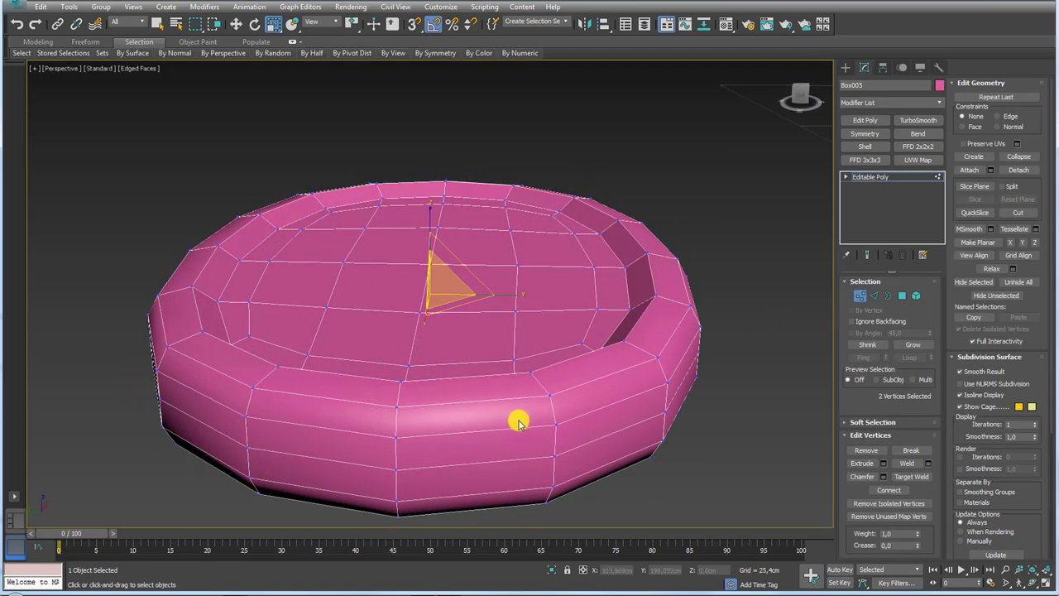
{"action": "left_click", "coordinate": [556, 427]}
{"action": "left_click", "coordinate": [396, 469], "text": "ctrl"}
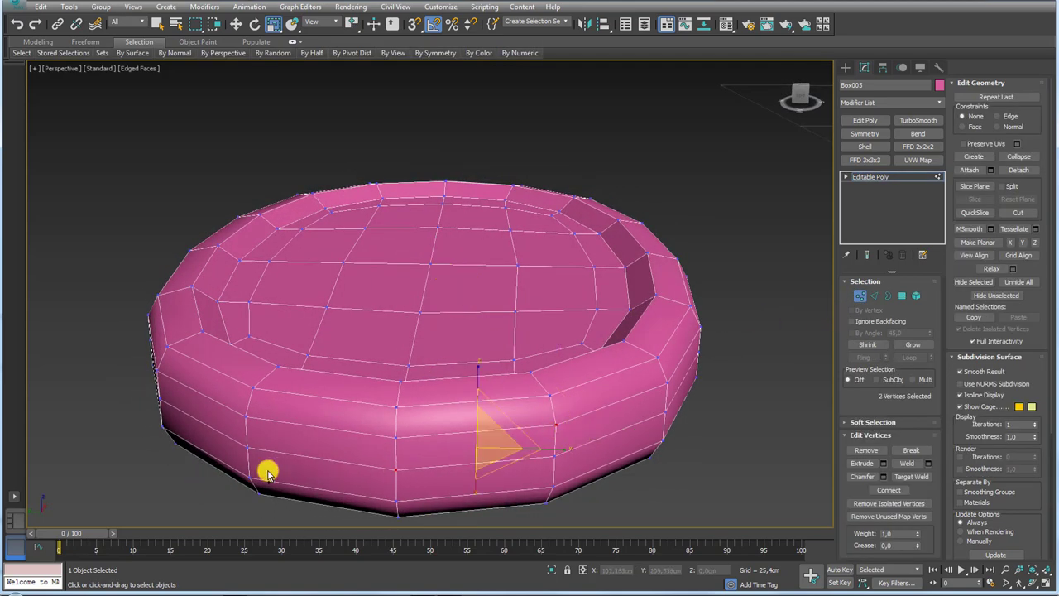
{"action": "left_click", "coordinate": [247, 477], "text": "ctrl"}
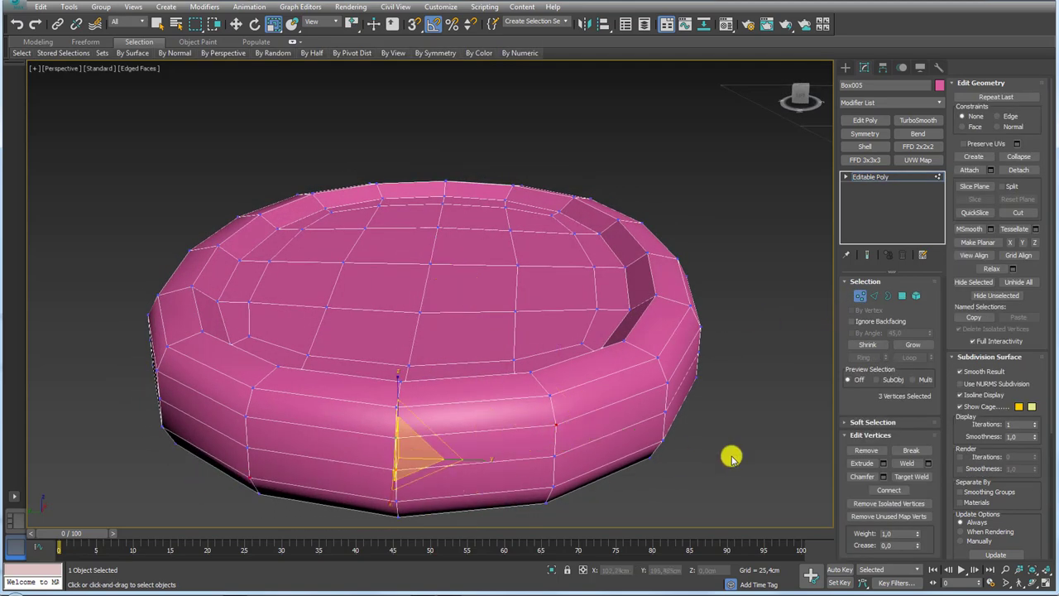
{"action": "left_click", "coordinate": [546, 497], "text": "ctrl"}
{"action": "left_click", "coordinate": [246, 418], "text": "ctrl"}
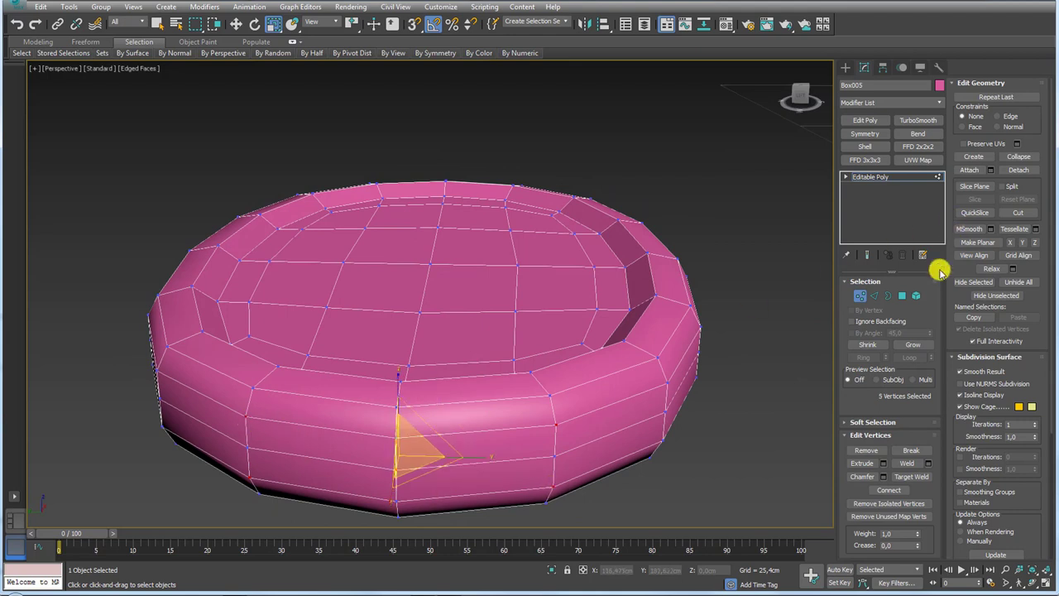
{"action": "left_click", "coordinate": [886, 488]}
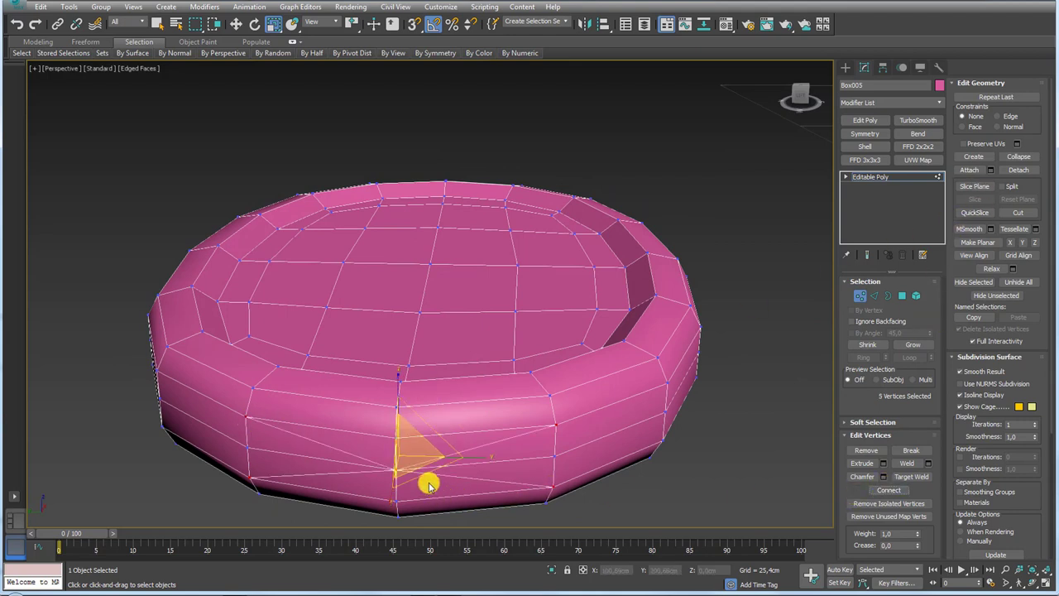
Extrude a single side vertex into a small pyramid.
{"action": "left_click", "coordinate": [395, 473]}
{"action": "middle_click_drag", "start_coordinate": [455, 480], "coordinate": [508, 369], "text": "alt"}
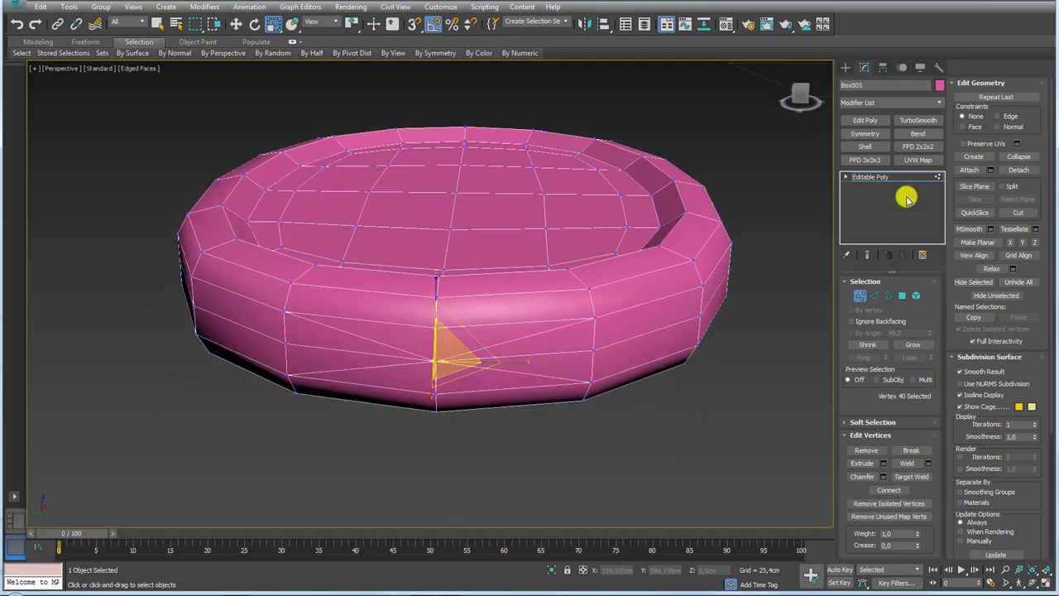
{"action": "left_click", "coordinate": [884, 463]}
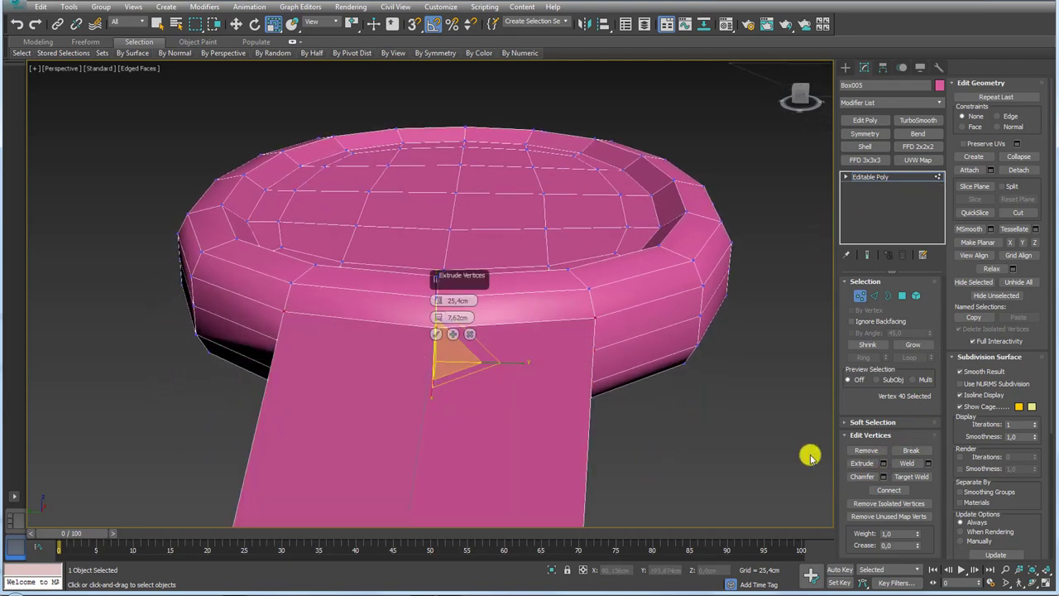
{"action": "left_click_drag", "start_coordinate": [427, 322], "coordinate": [438, 301]}
{"action": "mouse_move", "coordinate": [438, 301]}
{"action": "middle_mouse_down", "text": "alt"}
{"action": "mouse_move", "coordinate": [472, 374]}
{"action": "mouse_move", "coordinate": [441, 388]}
{"action": "middle_mouse_up", "text": "alt"}
{"action": "left_click_drag", "start_coordinate": [438, 317], "coordinate": [439, 324]}
{"action": "left_click", "coordinate": [436, 334]}
{"action": "mouse_move", "coordinate": [436, 333]}
{"action": "middle_mouse_down", "text": "alt"}
{"action": "mouse_move", "coordinate": [490, 316]}
{"action": "mouse_move", "coordinate": [503, 336]}
{"action": "mouse_move", "coordinate": [512, 323]}
{"action": "middle_mouse_up", "text": "alt"}
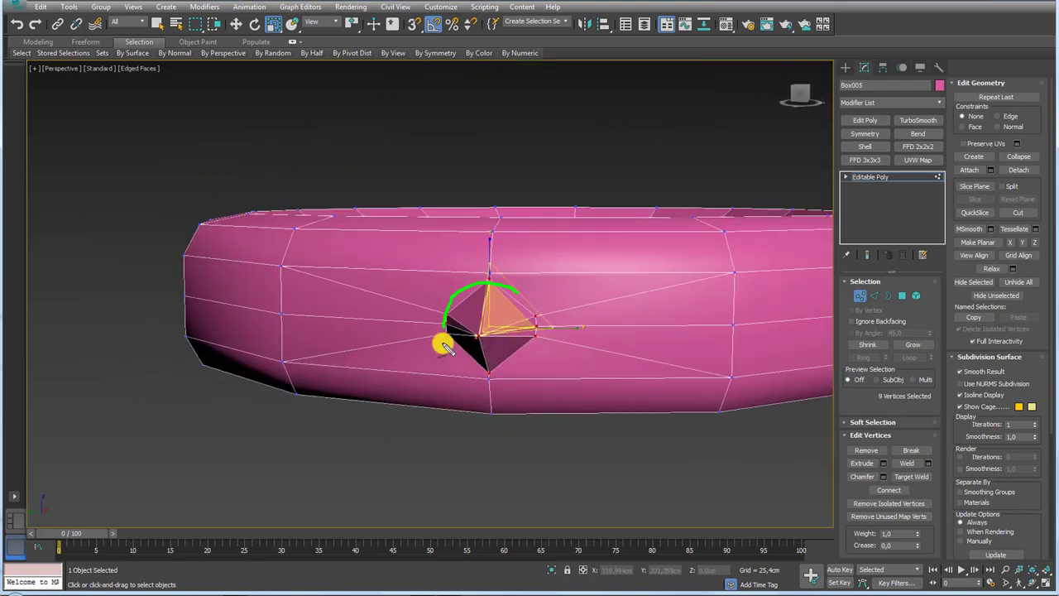
Reshape the extrusion into an even octagon and delete its centre vertex.
{"action": "mouse_move", "coordinate": [491, 246]}
{"action": "left_mouse_down"}
{"action": "mouse_move", "coordinate": [489, 217]}
{"action": "mouse_move", "coordinate": [555, 263]}
{"action": "left_mouse_up"}
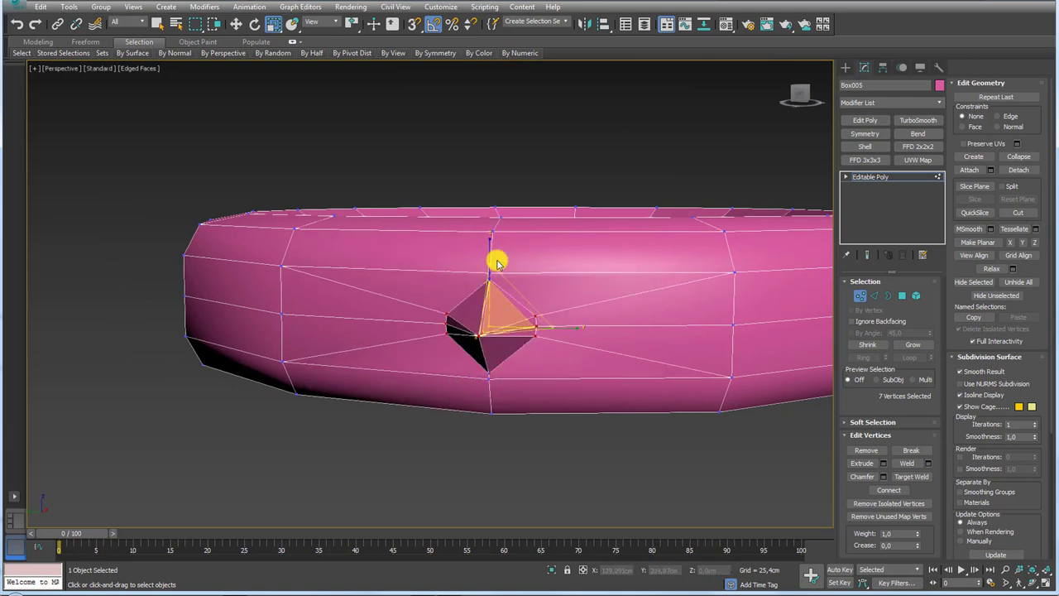
{"action": "mouse_move", "coordinate": [491, 246]}
{"action": "left_mouse_down"}
{"action": "mouse_move", "coordinate": [494, 170]}
{"action": "mouse_move", "coordinate": [509, 136]}
{"action": "mouse_move", "coordinate": [515, 169]}
{"action": "left_mouse_up"}
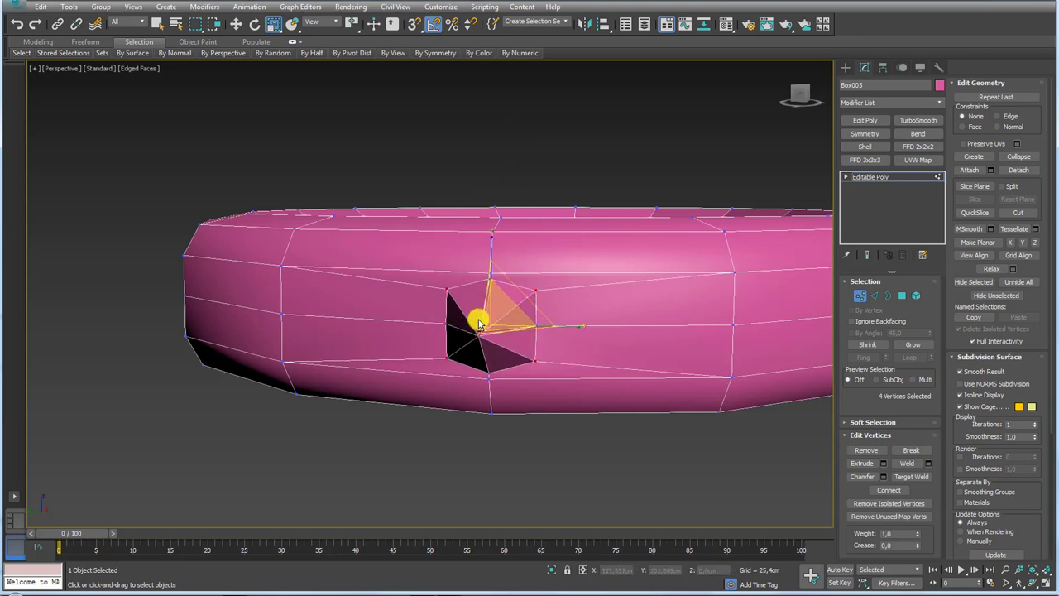
{"action": "mouse_move", "coordinate": [477, 314]}
{"action": "middle_mouse_down", "text": "alt"}
{"action": "mouse_move", "coordinate": [541, 338]}
{"action": "mouse_move", "coordinate": [514, 346]}
{"action": "mouse_move", "coordinate": [542, 310]}
{"action": "middle_mouse_up", "text": "alt"}
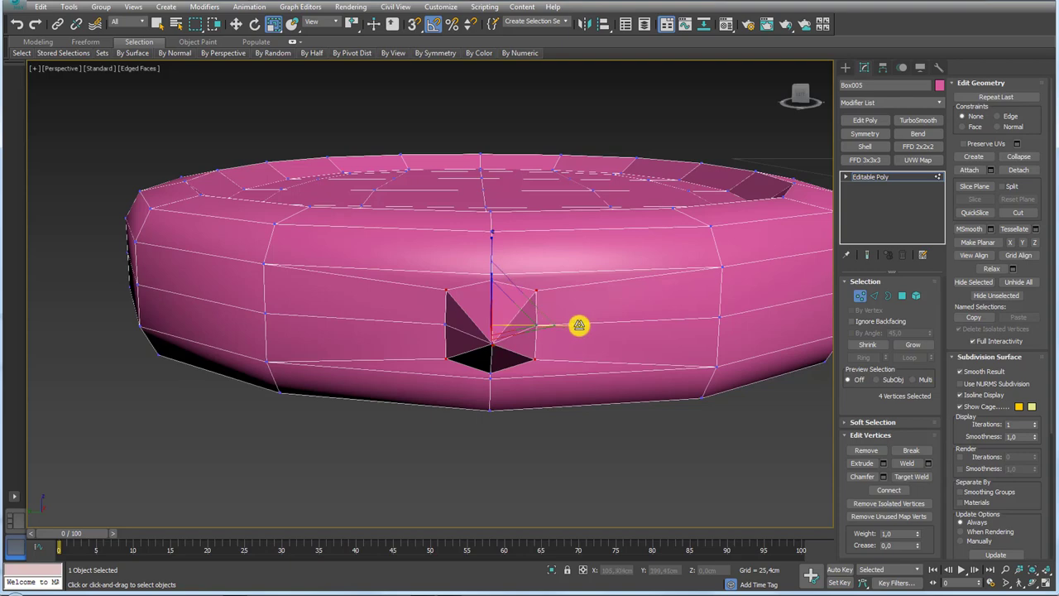
{"action": "left_click_drag", "start_coordinate": [577, 324], "coordinate": [570, 327]}
{"action": "mouse_move", "coordinate": [565, 326]}
{"action": "middle_mouse_down", "text": "alt"}
{"action": "mouse_move", "coordinate": [551, 314]}
{"action": "mouse_move", "coordinate": [565, 326]}
{"action": "middle_mouse_up", "text": "alt"}
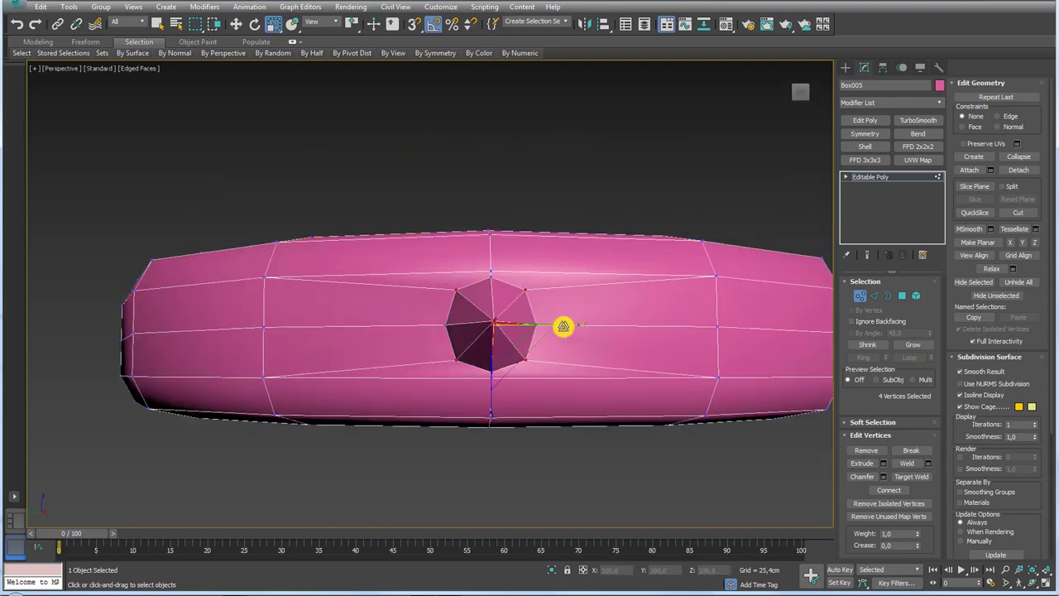
{"action": "left_click_drag", "start_coordinate": [502, 372], "coordinate": [559, 320]}
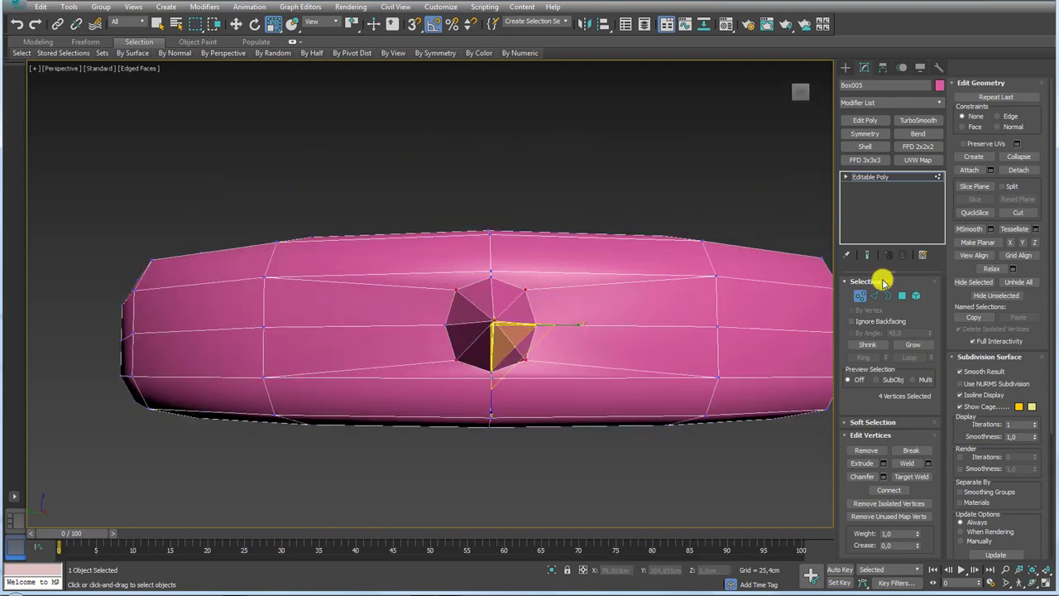
{"action": "left_click", "coordinate": [518, 349]}
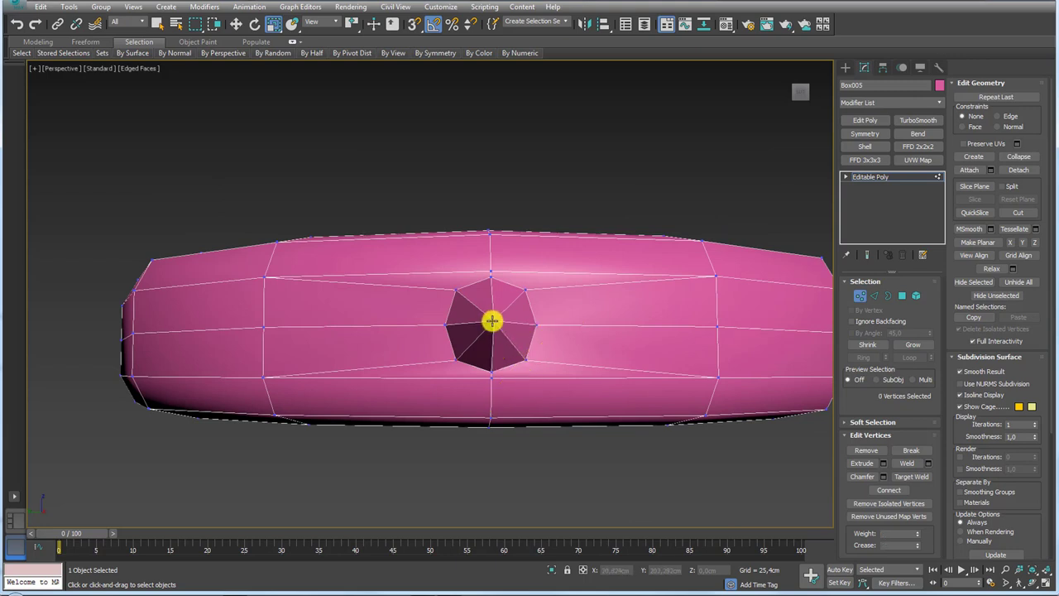
{"action": "left_click", "coordinate": [491, 321]}
{"action": "key", "text": "Delete"}
Shift-drag the octagonal hole's border to extrude a new section.
{"action": "left_click", "coordinate": [888, 295]}
{"action": "left_click", "coordinate": [521, 320]}
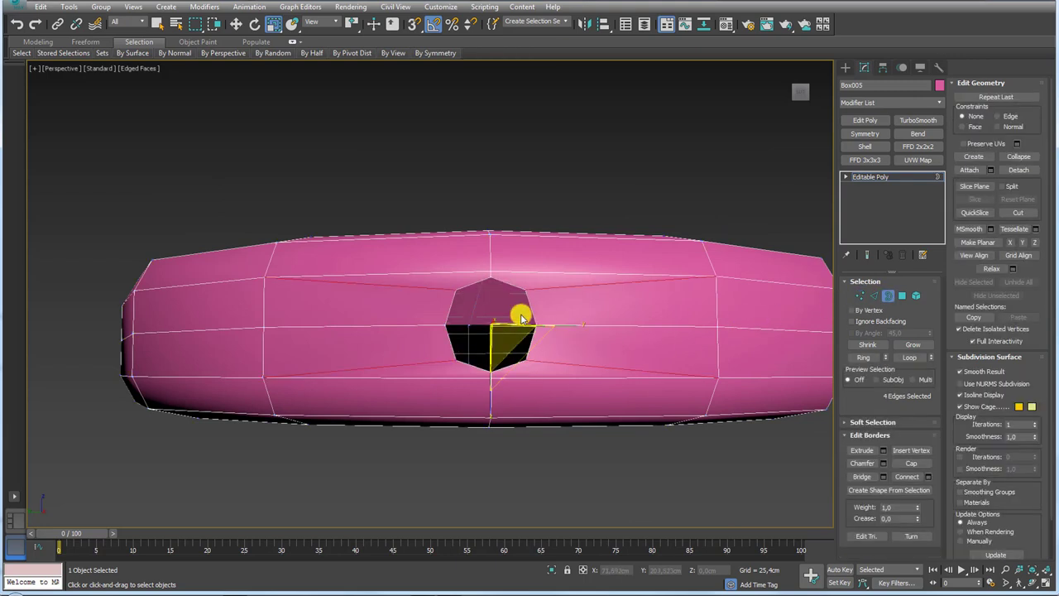
{"action": "mouse_move", "coordinate": [538, 309]}
{"action": "left_mouse_down", "text": "shift"}
{"action": "mouse_move", "coordinate": [536, 350]}
{"action": "mouse_move", "coordinate": [523, 358]}
{"action": "left_mouse_up", "text": "shift"}
{"action": "mouse_move", "coordinate": [598, 329]}
{"action": "middle_mouse_down", "text": "alt"}
{"action": "mouse_move", "coordinate": [560, 350]}
{"action": "mouse_move", "coordinate": [601, 343]}
{"action": "middle_mouse_up", "text": "alt"}
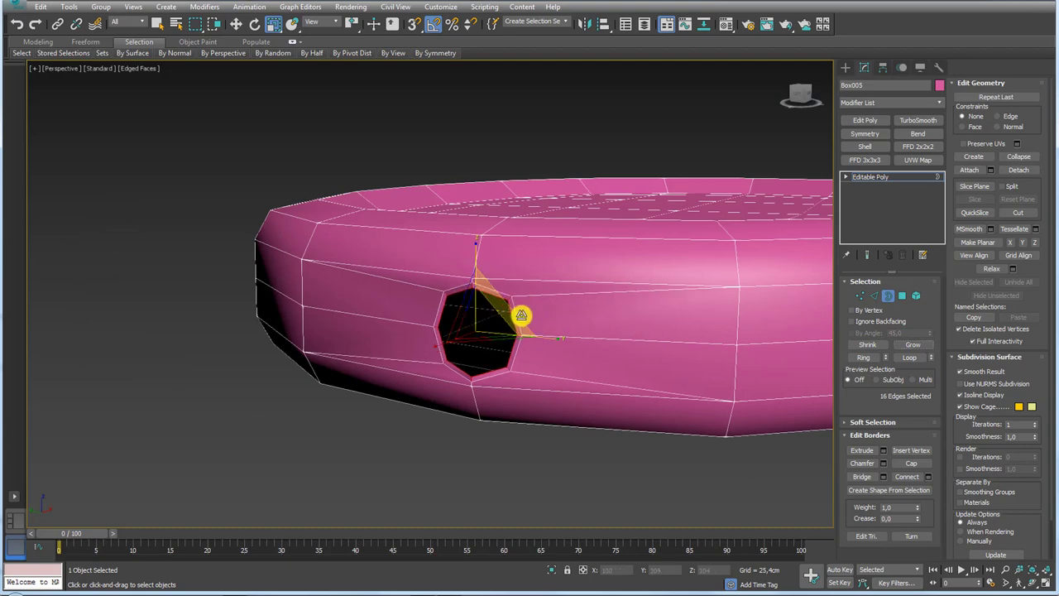
{"action": "mouse_move", "coordinate": [521, 314]}
{"action": "middle_mouse_down", "text": "alt"}
{"action": "mouse_move", "coordinate": [596, 316]}
{"action": "mouse_move", "coordinate": [532, 357]}
{"action": "mouse_move", "coordinate": [520, 317]}
{"action": "mouse_move", "coordinate": [452, 342]}
{"action": "mouse_move", "coordinate": [479, 388]}
{"action": "mouse_move", "coordinate": [456, 310]}
{"action": "mouse_move", "coordinate": [409, 345]}
{"action": "mouse_move", "coordinate": [607, 322]}
{"action": "mouse_move", "coordinate": [627, 331]}
{"action": "mouse_move", "coordinate": [638, 279]}
{"action": "mouse_move", "coordinate": [560, 303]}
{"action": "mouse_move", "coordinate": [582, 324]}
{"action": "mouse_move", "coordinate": [558, 338]}
{"action": "middle_mouse_up", "text": "alt"}
{"action": "scroll", "coordinate": [560, 302], "scroll_direction": "up", "scroll_amount": 3}
{"action": "scroll", "coordinate": [584, 309], "scroll_direction": "up", "scroll_amount": 2}
Scale the border and pull it far outward into a long thin handle.
{"action": "key", "text": "r"}
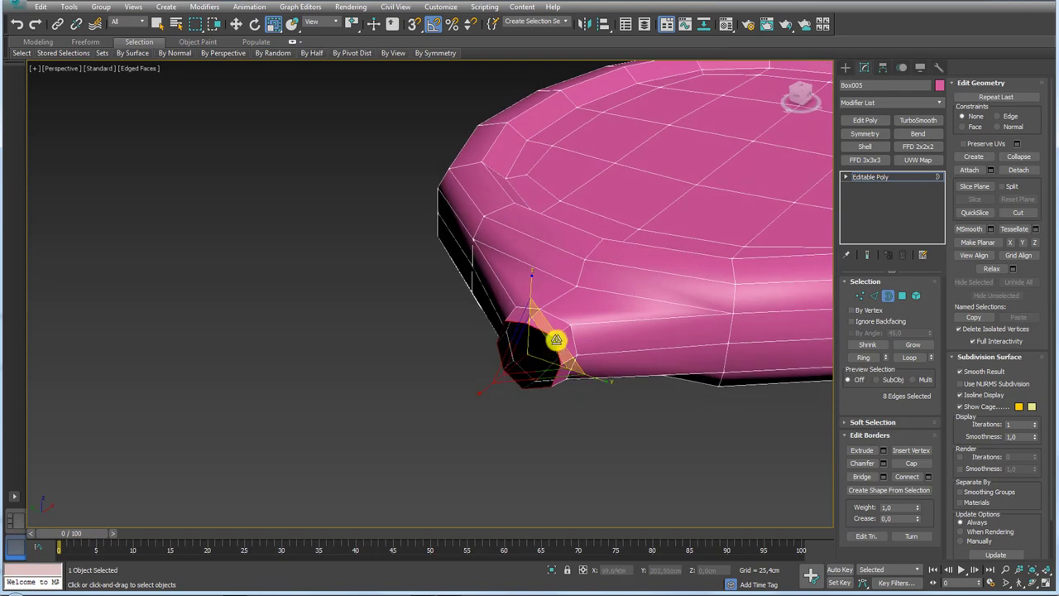
{"action": "left_click_drag", "start_coordinate": [558, 338], "coordinate": [584, 326]}
{"action": "key", "text": "w"}
{"action": "left_click_drag", "start_coordinate": [527, 301], "coordinate": [527, 321]}
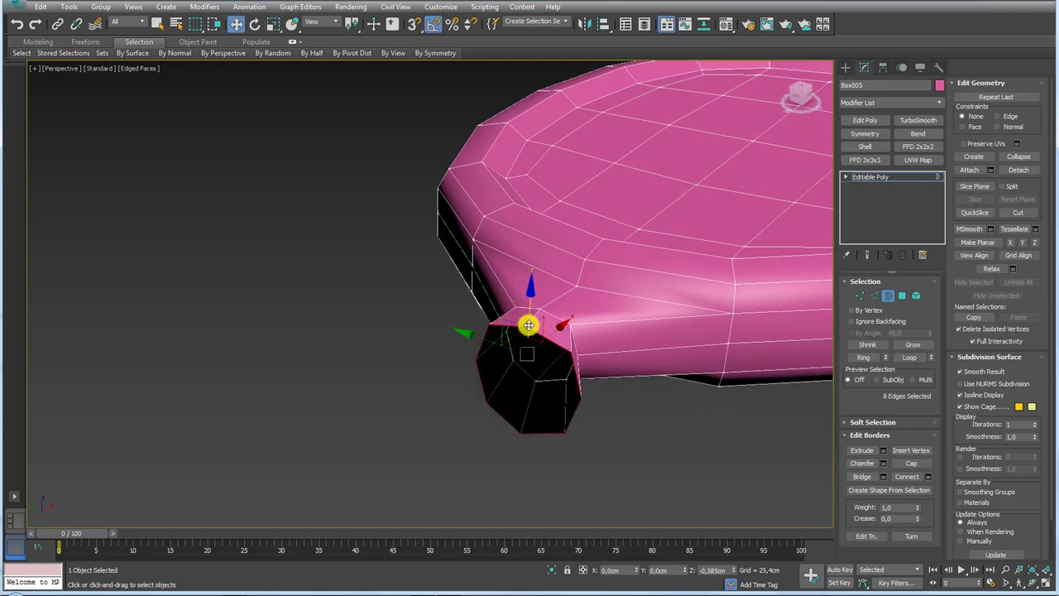
{"action": "scroll", "coordinate": [658, 330], "scroll_direction": "down", "scroll_amount": 3}
{"action": "middle_click_drag", "start_coordinate": [621, 336], "coordinate": [660, 338], "text": "alt"}
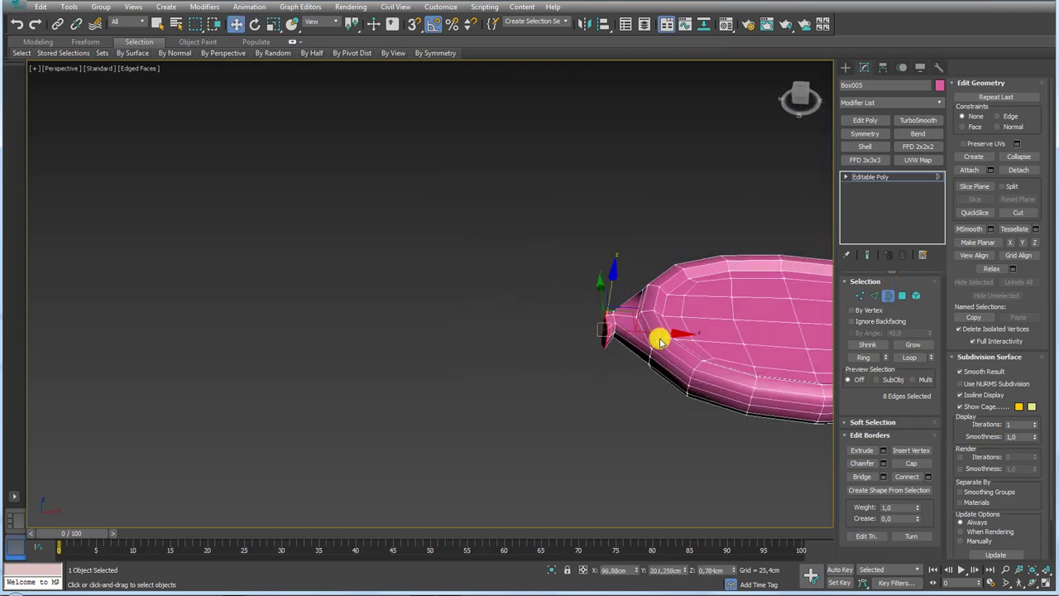
{"action": "left_click_drag", "start_coordinate": [474, 331], "coordinate": [127, 329]}
{"action": "scroll", "coordinate": [439, 333], "scroll_direction": "down", "scroll_amount": 5}
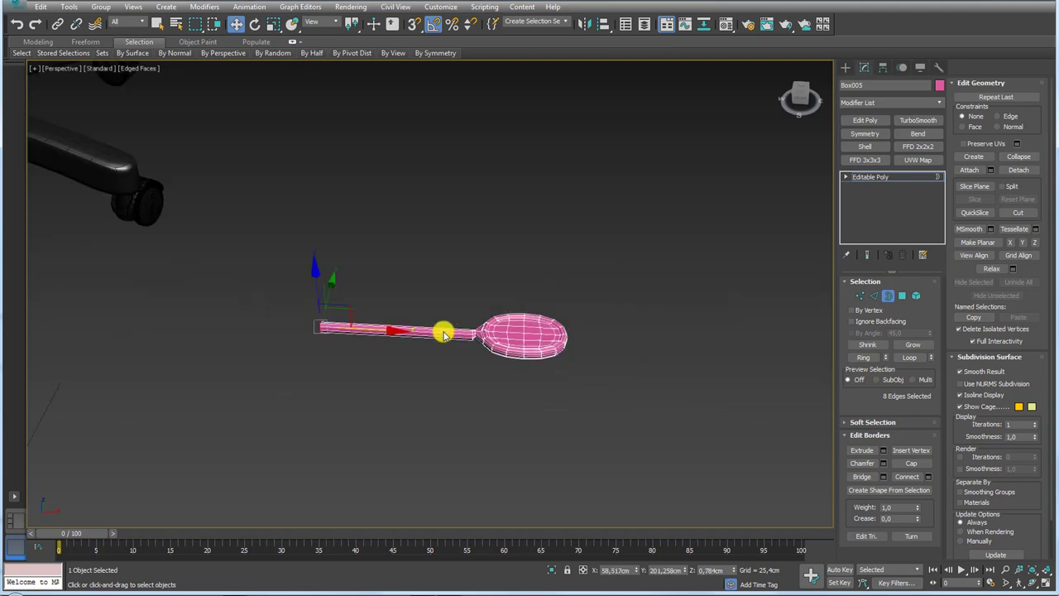
Add a TurboSmooth modifier with 1 iteration to the spoon.
{"action": "left_click", "coordinate": [916, 122]}
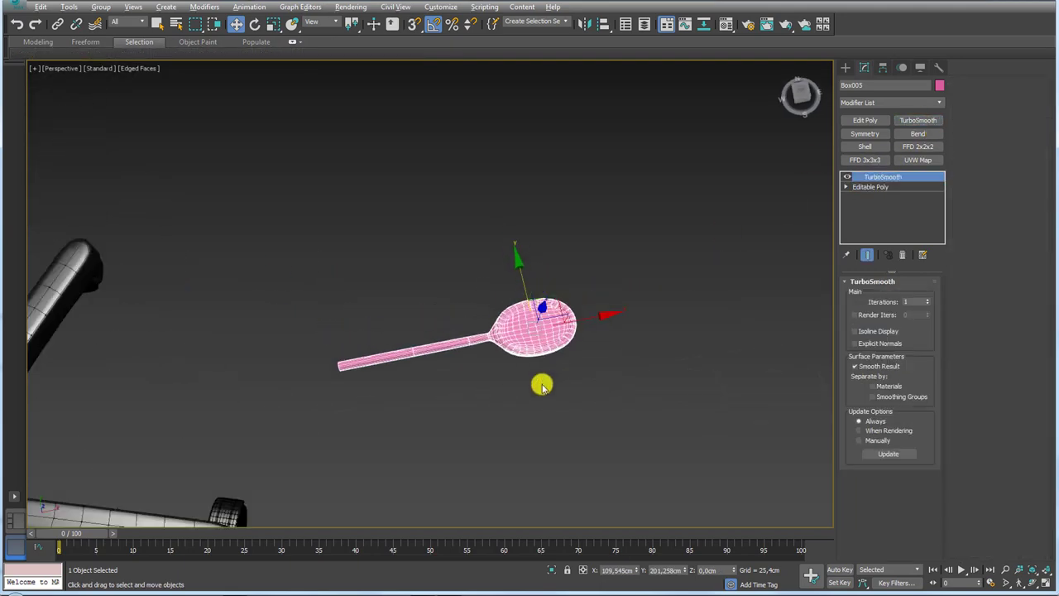
{"action": "mouse_move", "coordinate": [541, 383]}
{"action": "middle_mouse_down", "text": "alt"}
{"action": "mouse_move", "coordinate": [508, 326]}
{"action": "mouse_move", "coordinate": [553, 262]}
{"action": "middle_mouse_up", "text": "alt"}
{"action": "scroll", "coordinate": [415, 282], "scroll_direction": "up", "scroll_amount": 5}
{"action": "scroll", "coordinate": [415, 281], "scroll_direction": "down", "scroll_amount": 5}
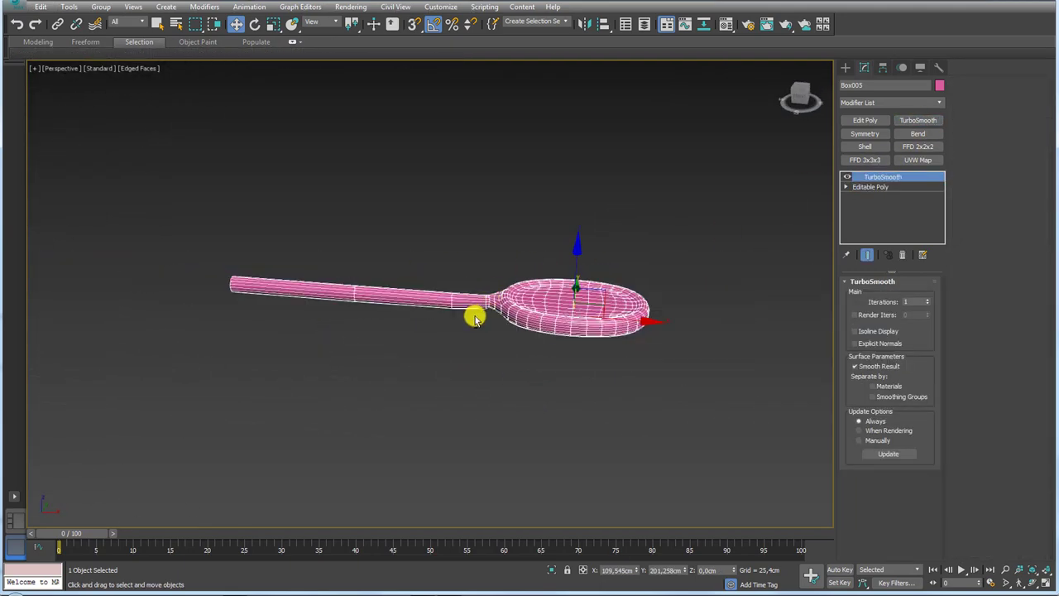
{"action": "mouse_move", "coordinate": [472, 312]}
{"action": "middle_mouse_down", "text": "alt"}
{"action": "mouse_move", "coordinate": [532, 293]}
{"action": "mouse_move", "coordinate": [503, 296]}
{"action": "middle_mouse_up", "text": "alt"}
{"action": "scroll", "coordinate": [514, 251], "scroll_direction": "down", "scroll_amount": 2}
Orbit around to compare the smoothed spoon with the chair and reference image.
{"action": "middle_click_drag", "start_coordinate": [514, 251], "coordinate": [442, 362], "text": "alt"}
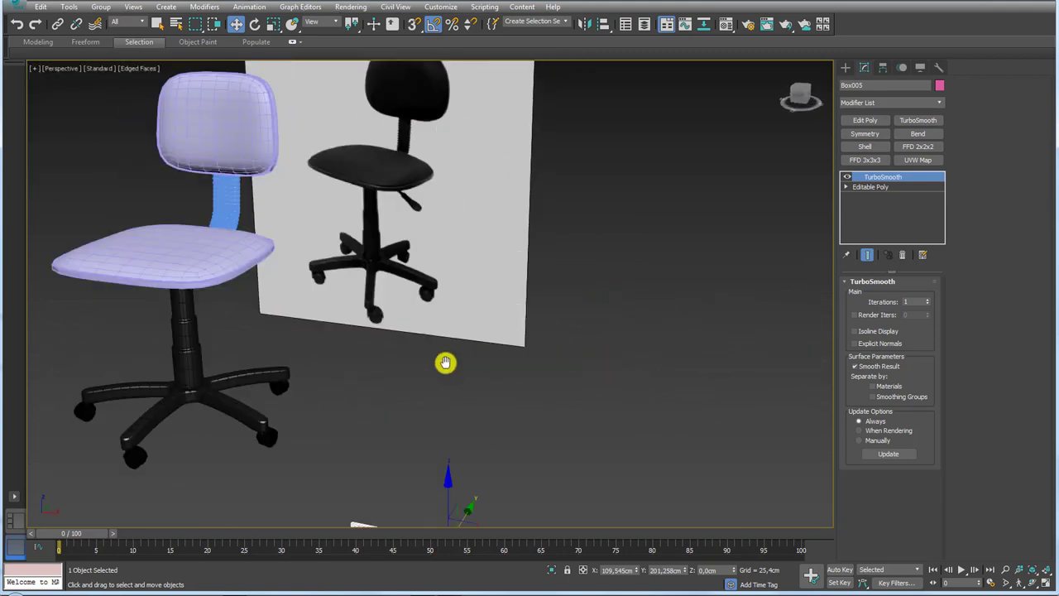
{"action": "scroll", "coordinate": [421, 240], "scroll_direction": "up", "scroll_amount": 5}
{"action": "scroll", "coordinate": [414, 258], "scroll_direction": "up", "scroll_amount": 3}
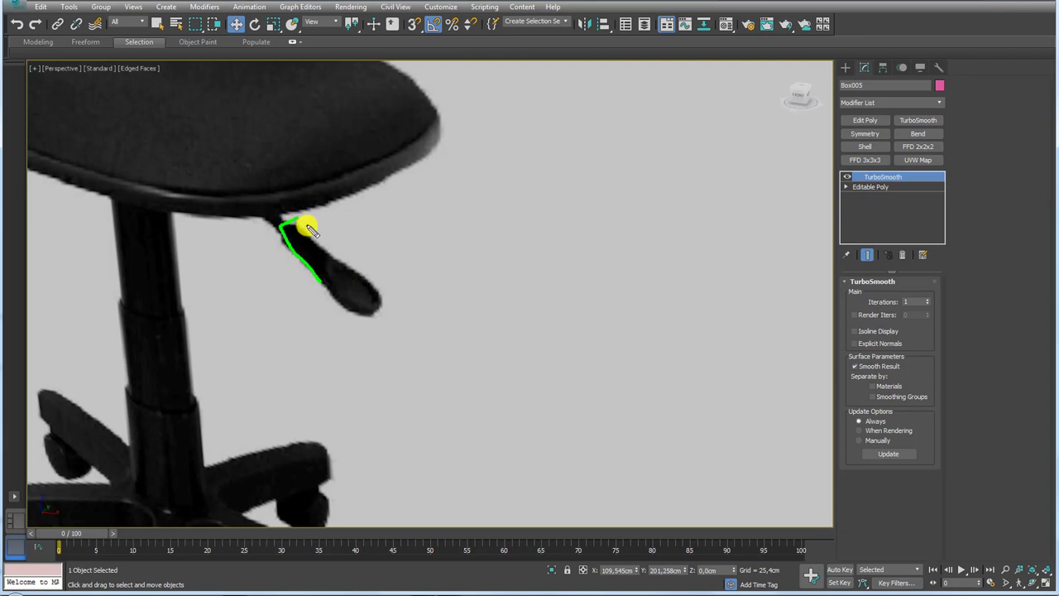
{"action": "scroll", "coordinate": [435, 373], "scroll_direction": "down", "scroll_amount": 5}
{"action": "middle_click_drag", "start_coordinate": [435, 374], "coordinate": [515, 326], "text": "alt"}
{"action": "scroll", "coordinate": [496, 335], "scroll_direction": "down", "scroll_amount": 3}
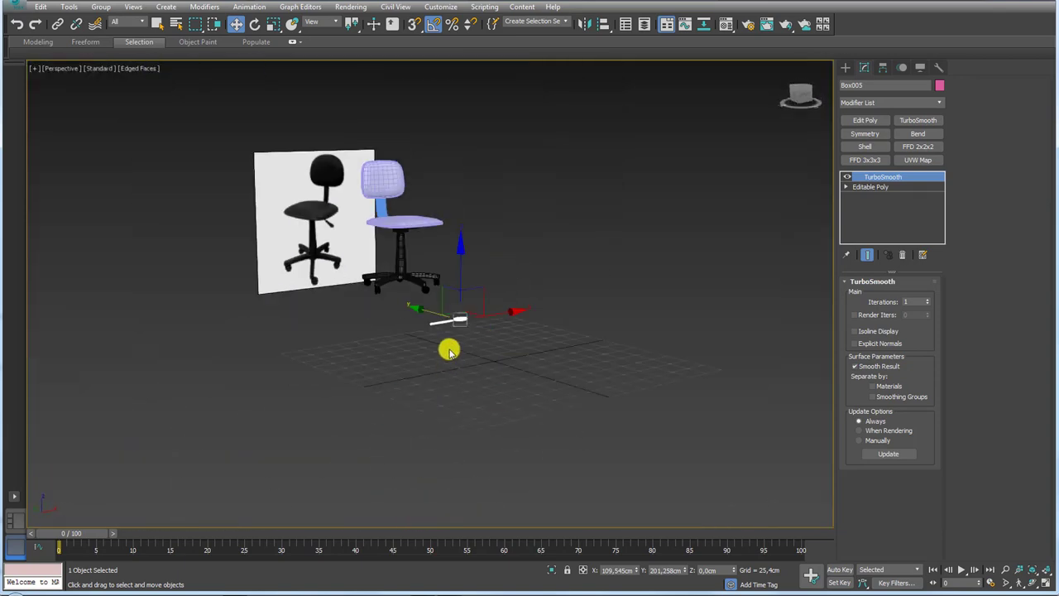
{"action": "middle_click_drag", "start_coordinate": [449, 350], "coordinate": [444, 351], "text": "alt"}
{"action": "scroll", "coordinate": [497, 355], "scroll_direction": "up", "scroll_amount": 5}
Return to the Editable Poly and move the spoon neck vertices to lengthen it.
{"action": "left_click", "coordinate": [869, 186]}
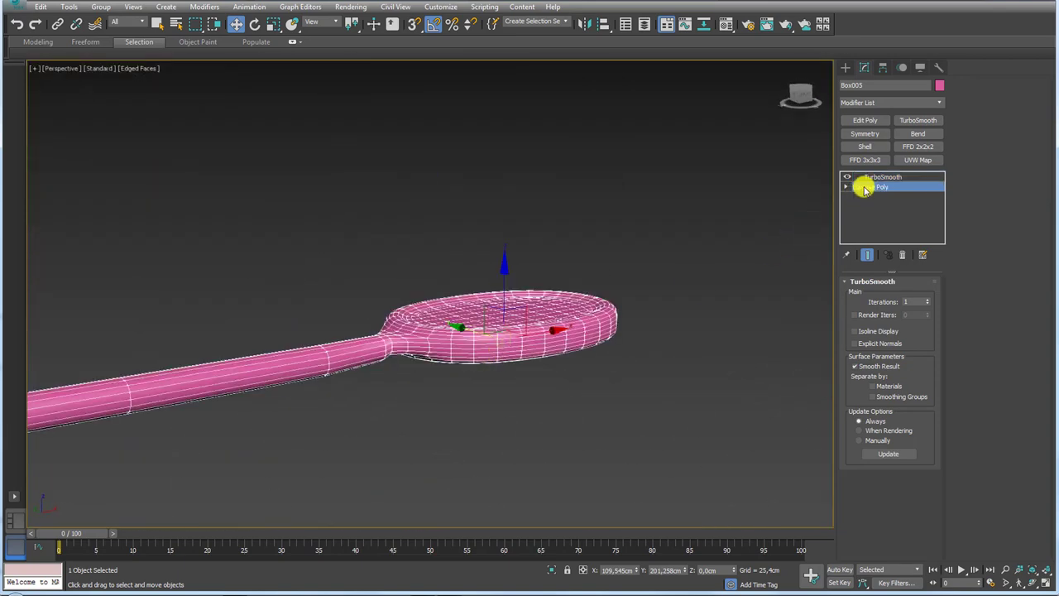
{"action": "middle_click_drag", "start_coordinate": [551, 317], "coordinate": [716, 338], "text": "alt"}
{"action": "left_click", "coordinate": [858, 300]}
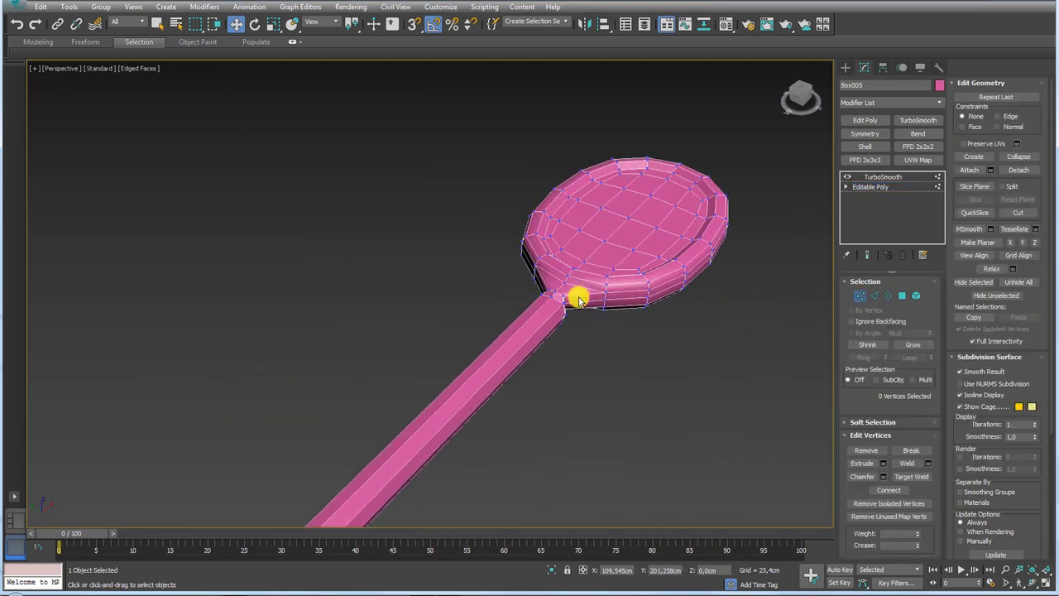
{"action": "scroll", "coordinate": [574, 296], "scroll_direction": "up", "scroll_amount": 5}
{"action": "scroll", "coordinate": [551, 249], "scroll_direction": "up", "scroll_amount": 3}
{"action": "left_click_drag", "start_coordinate": [466, 279], "coordinate": [467, 279]}
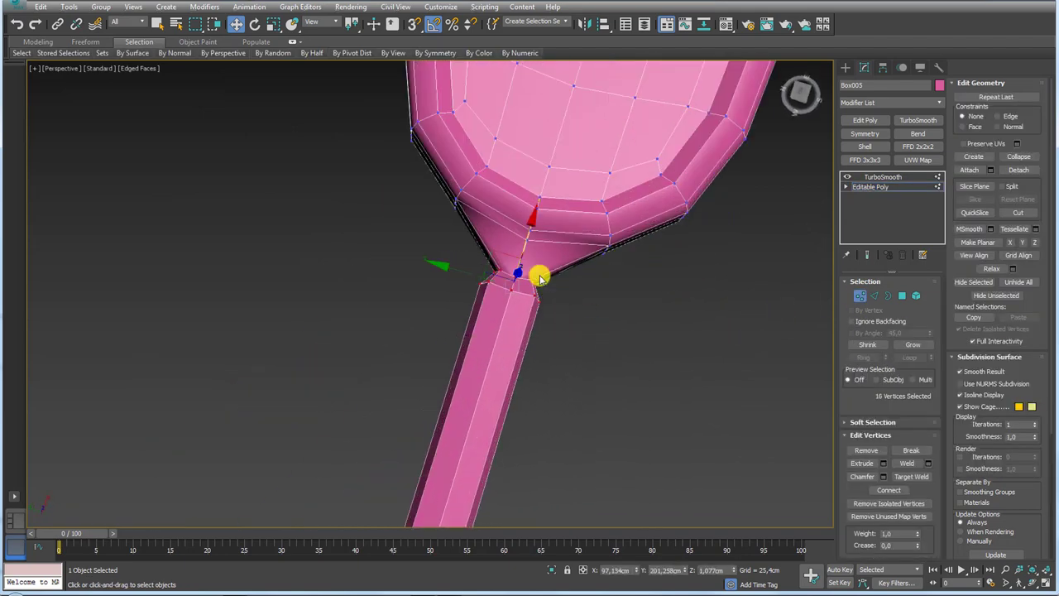
{"action": "left_click_drag", "start_coordinate": [530, 234], "coordinate": [468, 343]}
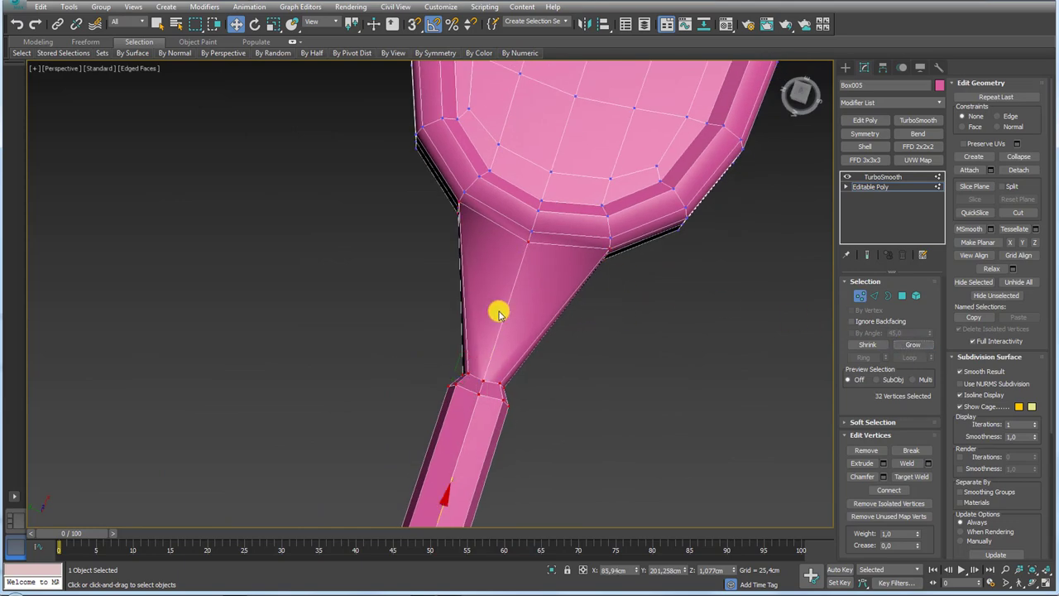
{"action": "scroll", "coordinate": [489, 369], "scroll_direction": "down", "scroll_amount": 5}
{"action": "scroll", "coordinate": [480, 406], "scroll_direction": "down", "scroll_amount": 5}
Select more neck vertices and slide them toward the handle.
{"action": "left_click_drag", "start_coordinate": [488, 148], "coordinate": [549, 258]}
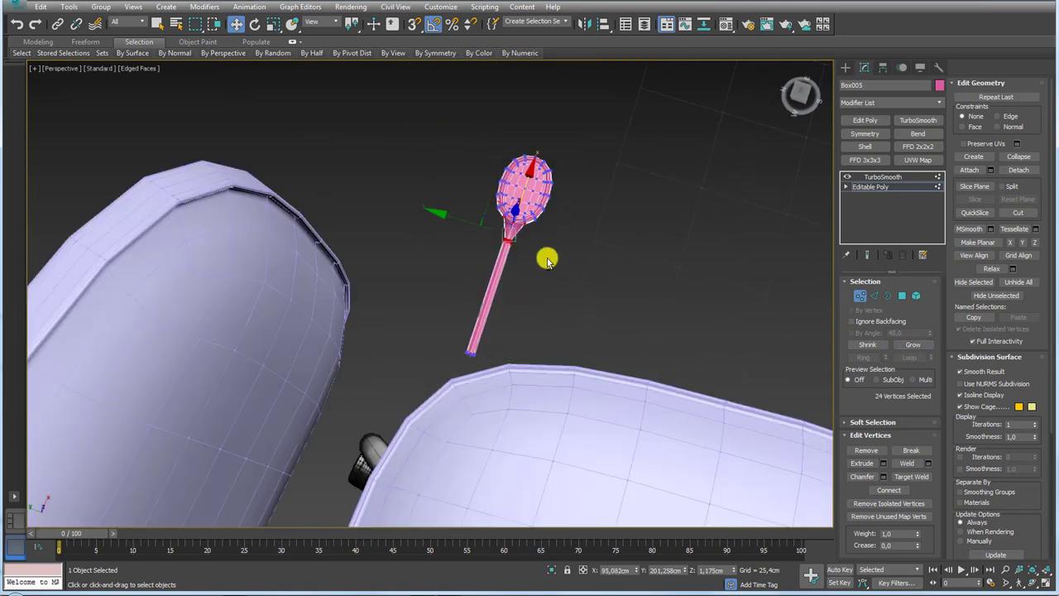
{"action": "scroll", "coordinate": [521, 206], "scroll_direction": "up", "scroll_amount": 6}
{"action": "scroll", "coordinate": [521, 206], "scroll_direction": "up", "scroll_amount": 4}
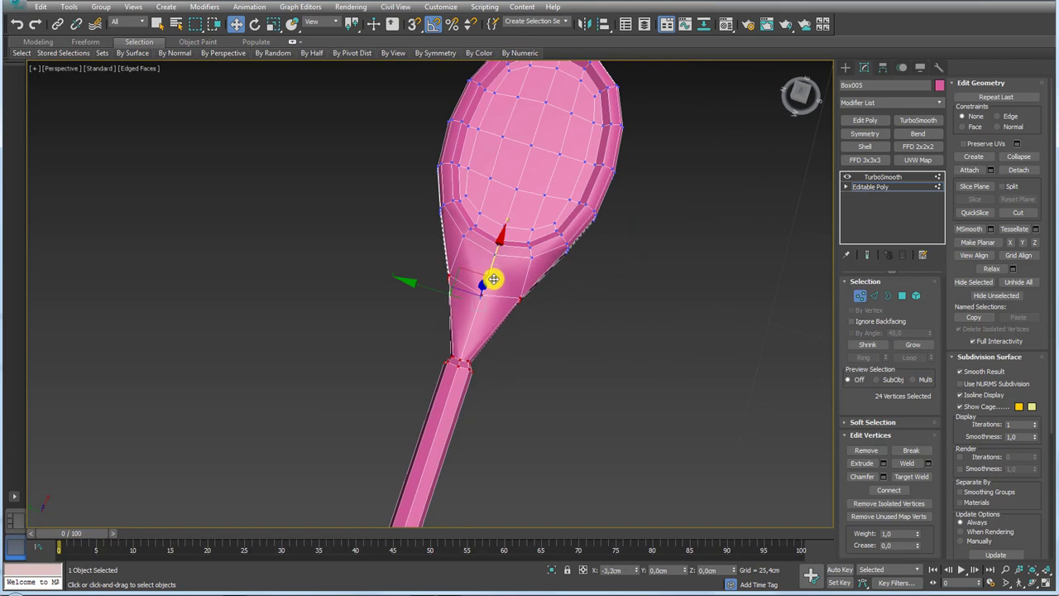
{"action": "mouse_move", "coordinate": [489, 291]}
{"action": "middle_mouse_down", "text": "alt"}
{"action": "mouse_move", "coordinate": [499, 248]}
{"action": "mouse_move", "coordinate": [487, 229]}
{"action": "mouse_move", "coordinate": [559, 346]}
{"action": "middle_mouse_up", "text": "alt"}
{"action": "left_click", "coordinate": [910, 346]}
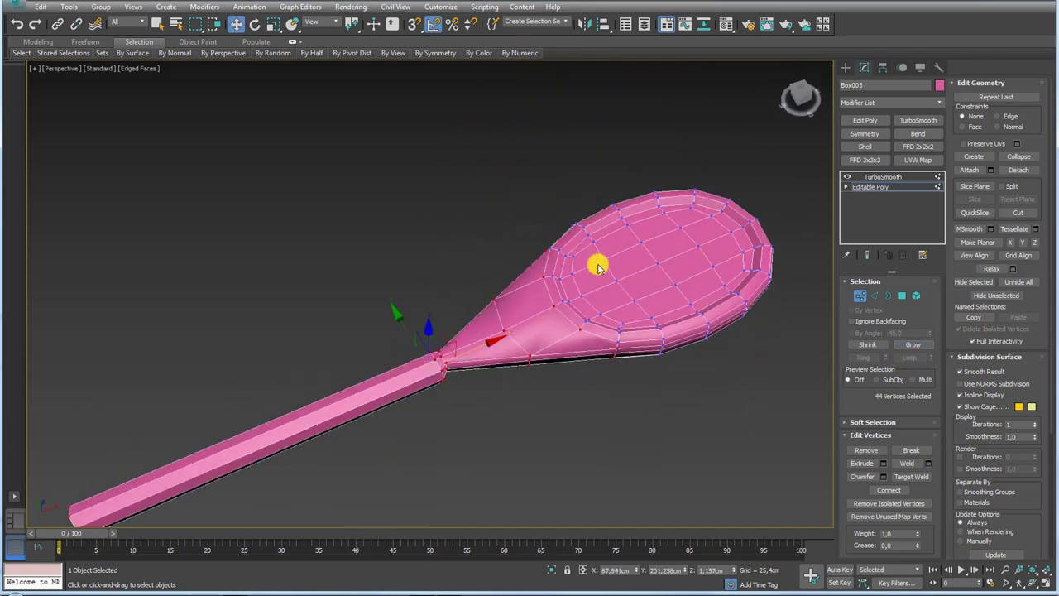
{"action": "middle_click_drag", "start_coordinate": [598, 262], "coordinate": [580, 329], "text": "alt"}
{"action": "left_click_drag", "start_coordinate": [540, 281], "coordinate": [562, 354], "text": "alt"}
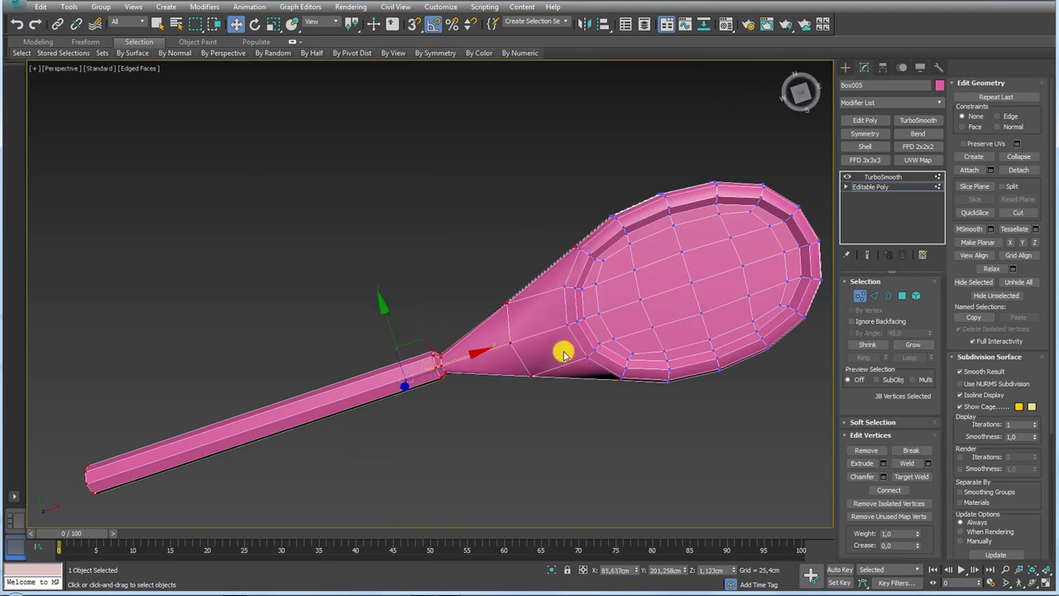
{"action": "mouse_move", "coordinate": [472, 352]}
{"action": "left_mouse_down"}
{"action": "mouse_move", "coordinate": [480, 347]}
{"action": "mouse_move", "coordinate": [449, 365]}
{"action": "left_mouse_up"}
Scale the cone vertices to smooth the taper into the handle.
{"action": "key", "text": "e"}
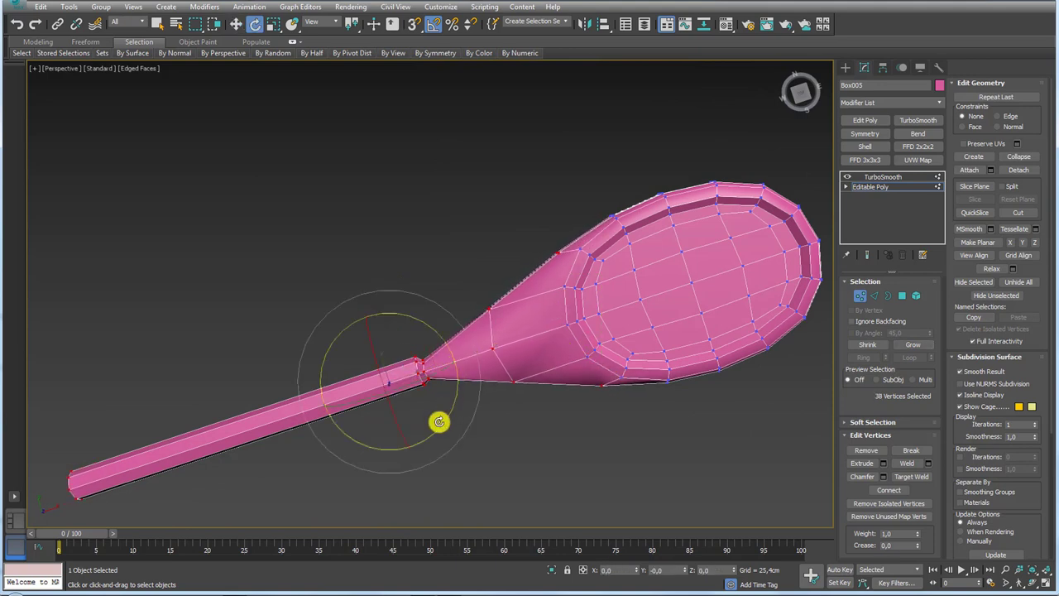
{"action": "key", "text": "r"}
{"action": "middle_click_drag", "start_coordinate": [347, 355], "coordinate": [383, 430]}
{"action": "key", "text": "ctrl+Page_Down"}
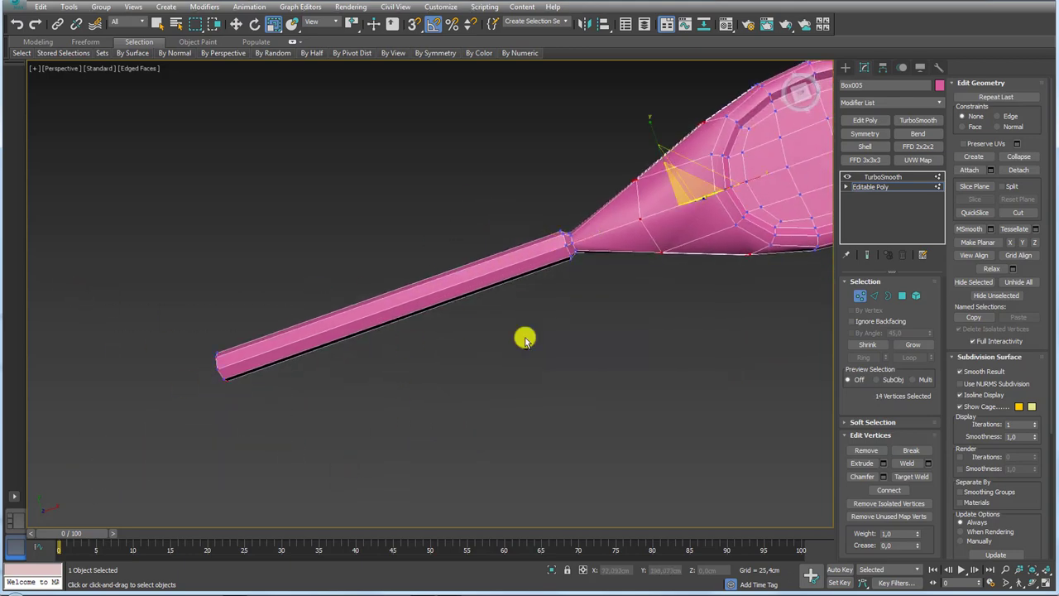
{"action": "middle_click_drag", "start_coordinate": [525, 336], "coordinate": [577, 146]}
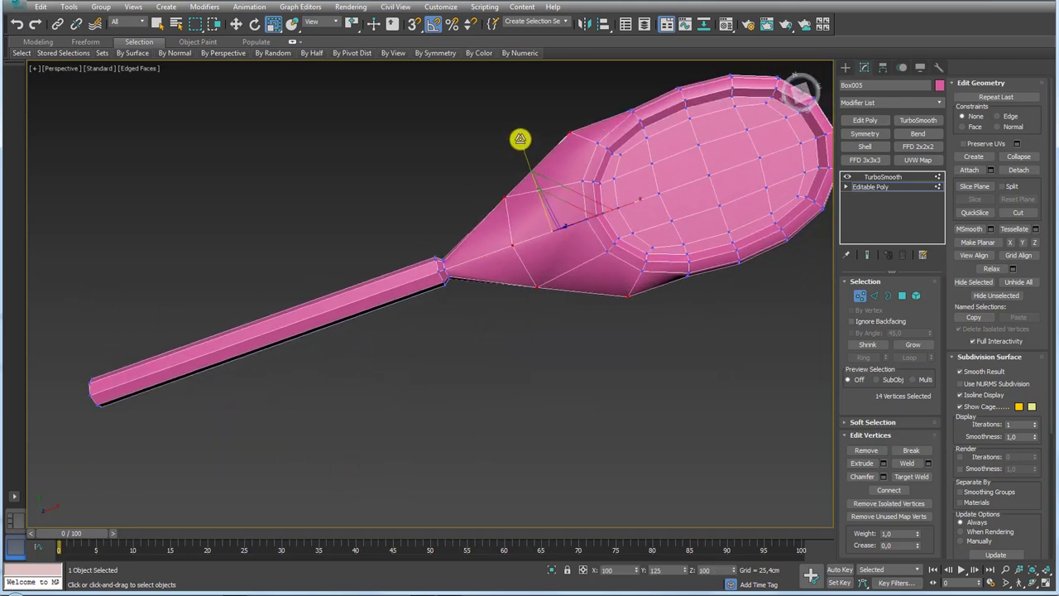
{"action": "middle_click_drag", "start_coordinate": [487, 260], "coordinate": [500, 258]}
{"action": "scroll", "coordinate": [505, 263], "scroll_direction": "up", "scroll_amount": 3}
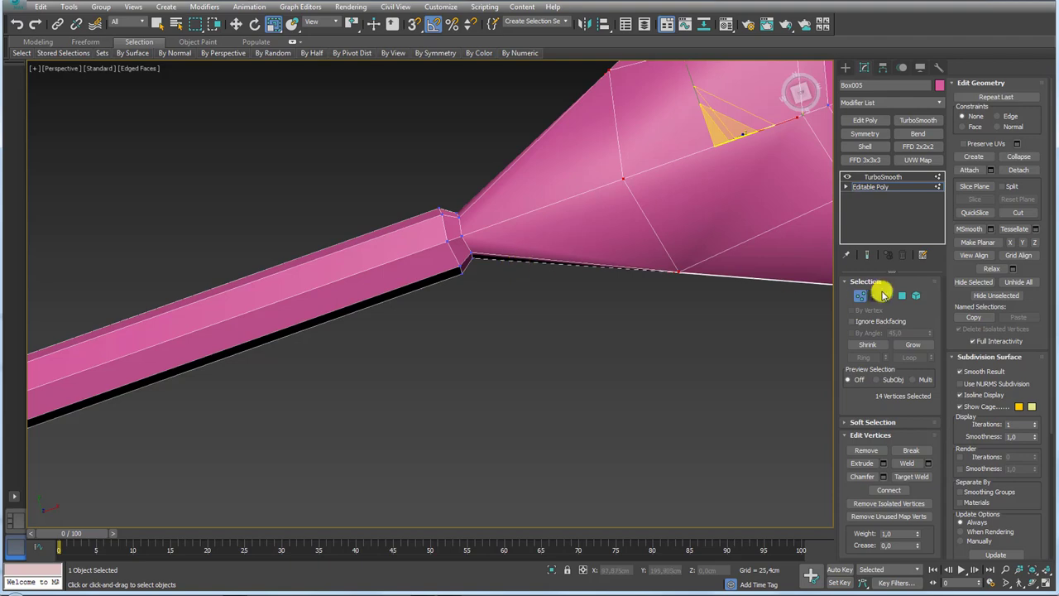
Remove the edge loop at the handle-to-cone junction.
{"action": "left_click", "coordinate": [875, 294]}
{"action": "left_click", "coordinate": [469, 245]}
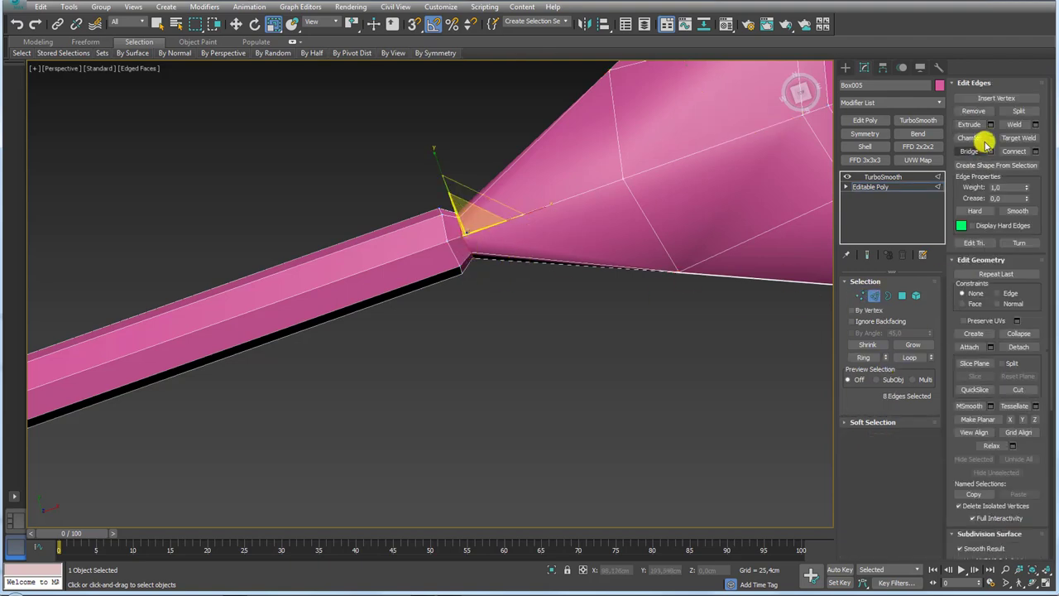
{"action": "left_click", "coordinate": [976, 110]}
{"action": "scroll", "coordinate": [597, 248], "scroll_direction": "down", "scroll_amount": 5}
{"action": "mouse_move", "coordinate": [593, 263]}
{"action": "middle_mouse_down", "text": "alt"}
{"action": "mouse_move", "coordinate": [574, 223]}
{"action": "mouse_move", "coordinate": [505, 160]}
{"action": "mouse_move", "coordinate": [591, 173]}
{"action": "mouse_move", "coordinate": [508, 185]}
{"action": "mouse_move", "coordinate": [507, 229]}
{"action": "mouse_move", "coordinate": [521, 240]}
{"action": "middle_mouse_up", "text": "alt"}
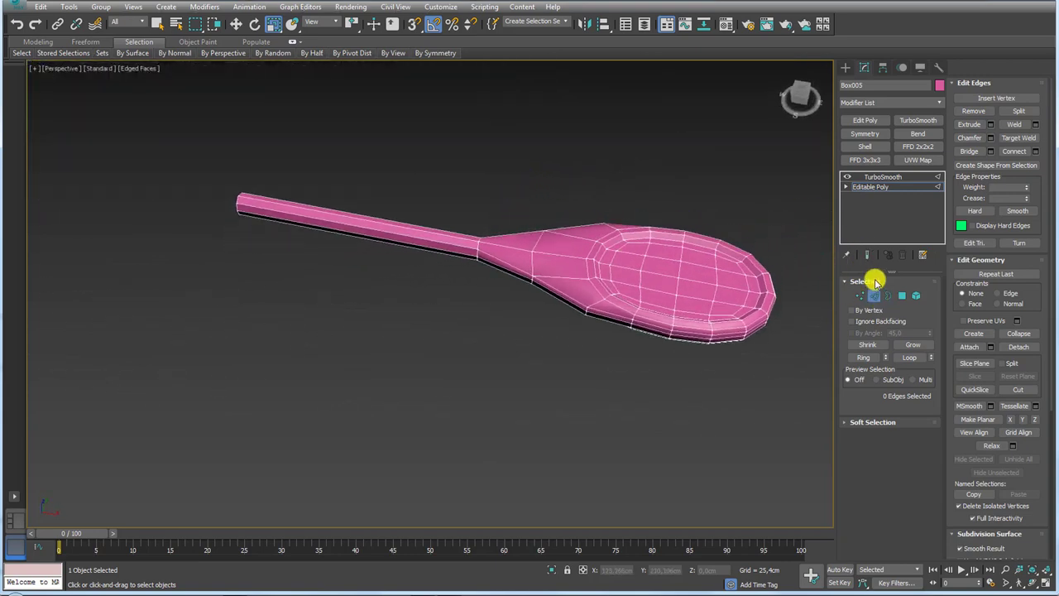
Select the lever's handle-end border and move it outward along X to lengthen the handle.
{"action": "left_click", "coordinate": [888, 295]}
{"action": "left_click", "coordinate": [248, 205]}
{"action": "key", "text": "w"}
{"action": "mouse_move", "coordinate": [274, 212]}
{"action": "left_mouse_down"}
{"action": "mouse_move", "coordinate": [507, 252]}
{"action": "mouse_move", "coordinate": [198, 185]}
{"action": "mouse_move", "coordinate": [135, 189]}
{"action": "left_mouse_up"}
{"action": "middle_click_drag", "start_coordinate": [135, 189], "coordinate": [366, 250]}
{"action": "left_click_drag", "start_coordinate": [337, 233], "coordinate": [307, 226]}
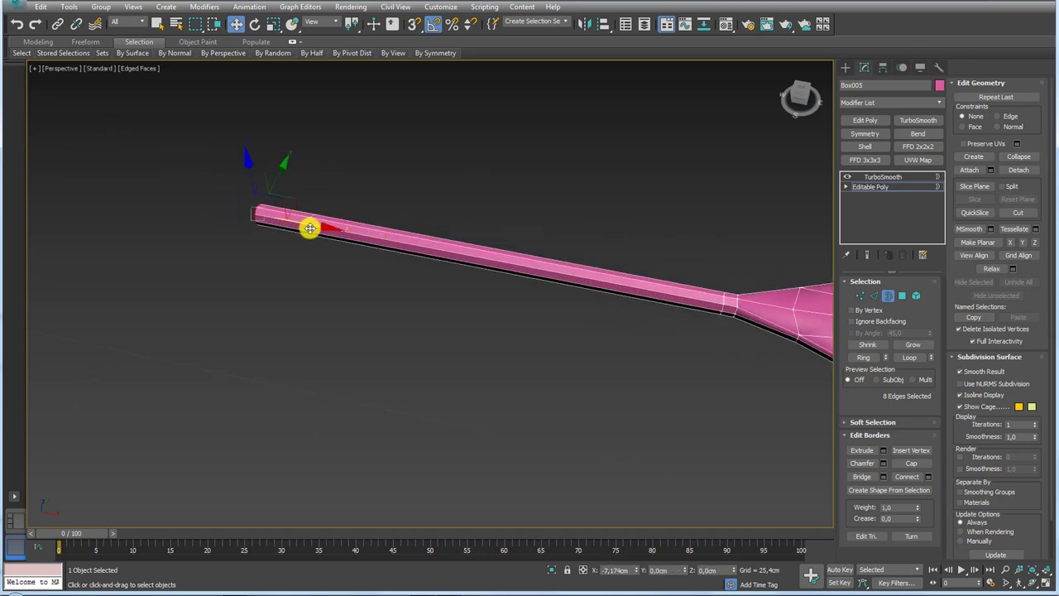
{"action": "mouse_move", "coordinate": [307, 226]}
{"action": "middle_mouse_down", "text": "alt"}
{"action": "mouse_move", "coordinate": [337, 251]}
{"action": "mouse_move", "coordinate": [461, 283]}
{"action": "mouse_move", "coordinate": [419, 273]}
{"action": "mouse_move", "coordinate": [448, 264]}
{"action": "mouse_move", "coordinate": [406, 250]}
{"action": "middle_mouse_up", "text": "alt"}
{"action": "scroll", "coordinate": [378, 300], "scroll_direction": "up", "scroll_amount": 3}
Scale the end border down and collapse it to a single point, showing the TurboSmooth result.
{"action": "key", "text": "r"}
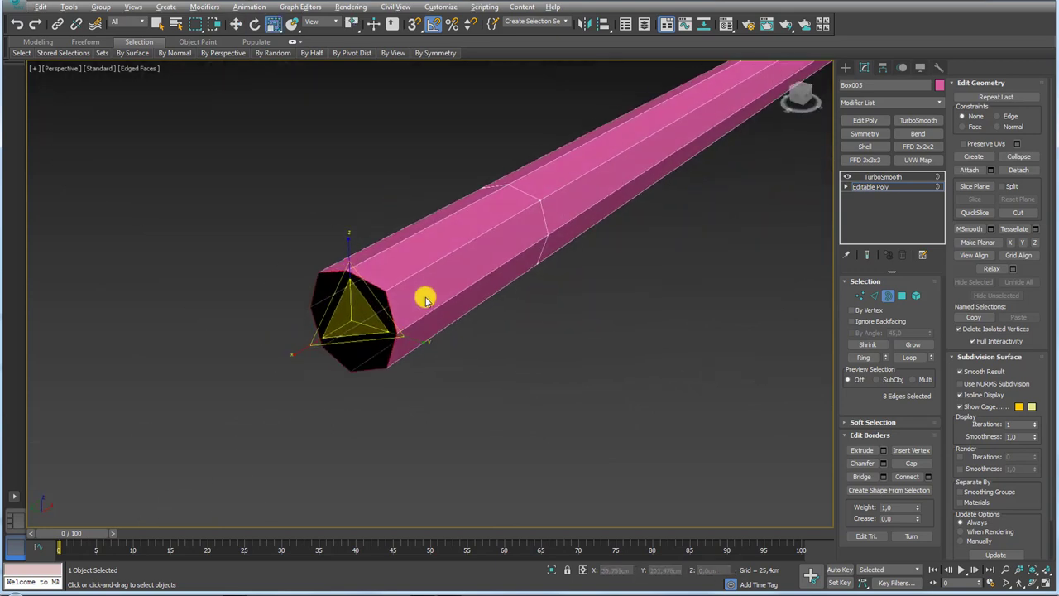
{"action": "mouse_move", "coordinate": [365, 314]}
{"action": "left_mouse_down"}
{"action": "mouse_move", "coordinate": [348, 324]}
{"action": "mouse_move", "coordinate": [322, 386]}
{"action": "left_mouse_up"}
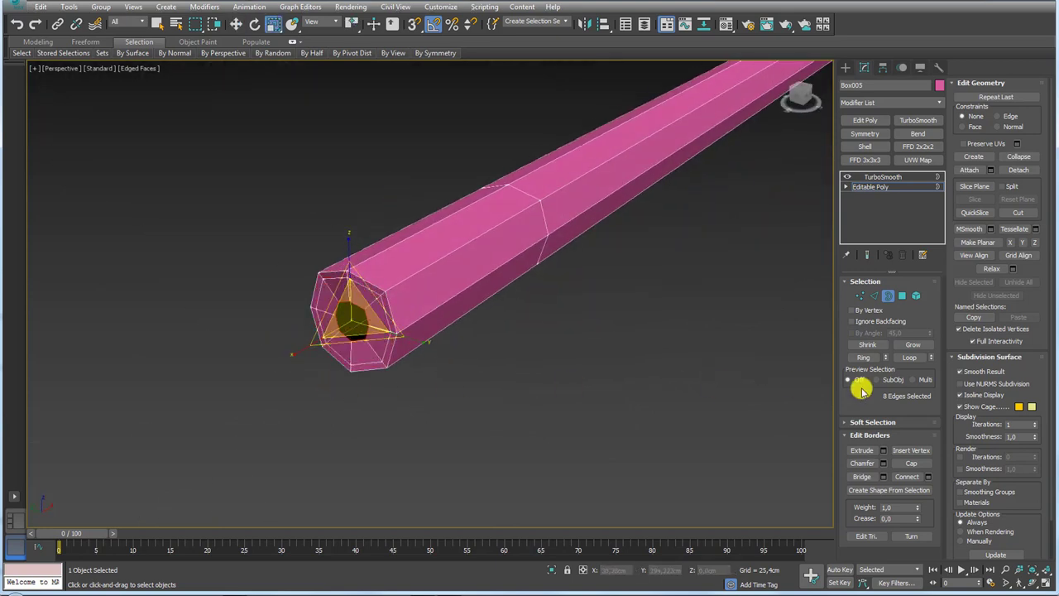
{"action": "left_click", "coordinate": [1011, 160]}
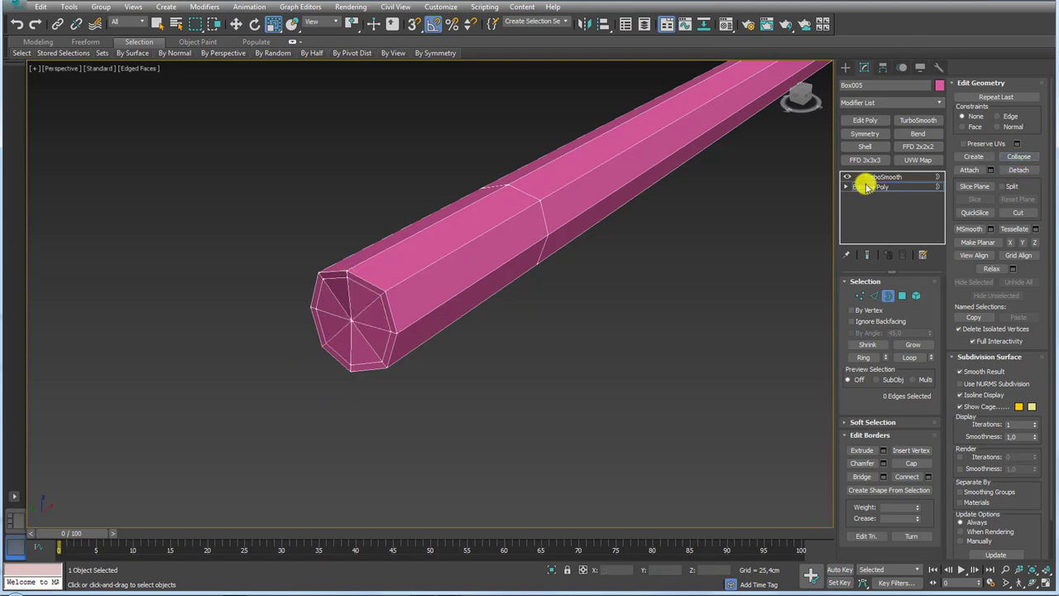
{"action": "left_click", "coordinate": [877, 176]}
{"action": "mouse_move", "coordinate": [719, 187]}
{"action": "middle_mouse_down", "text": "alt"}
{"action": "mouse_move", "coordinate": [645, 178]}
{"action": "mouse_move", "coordinate": [570, 191]}
{"action": "middle_mouse_up", "text": "alt"}
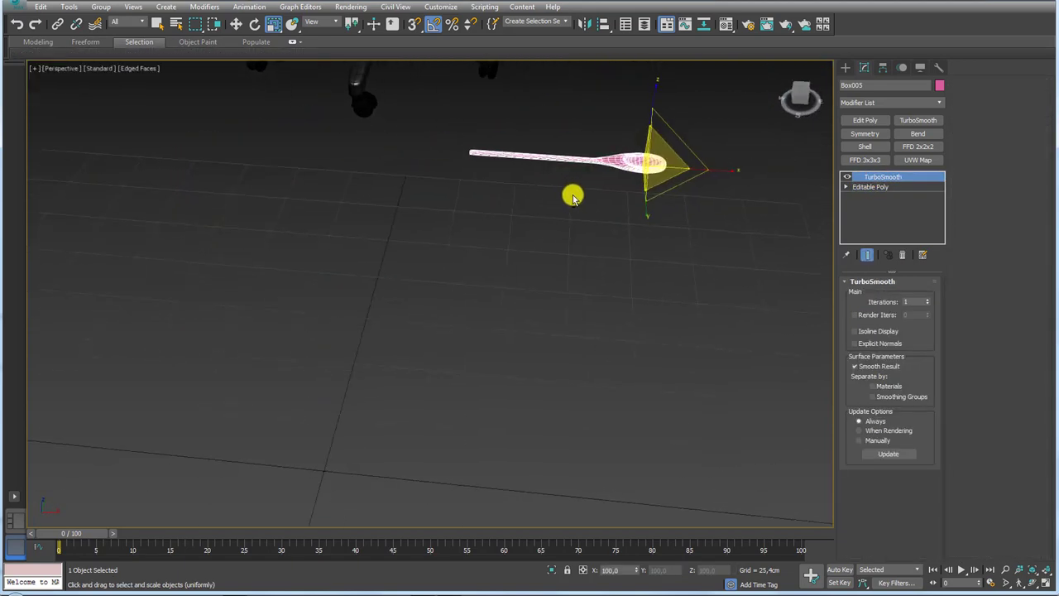
{"action": "scroll", "coordinate": [638, 158], "scroll_direction": "up", "scroll_amount": 5}
{"action": "middle_click_drag", "start_coordinate": [664, 170], "coordinate": [811, 219]}
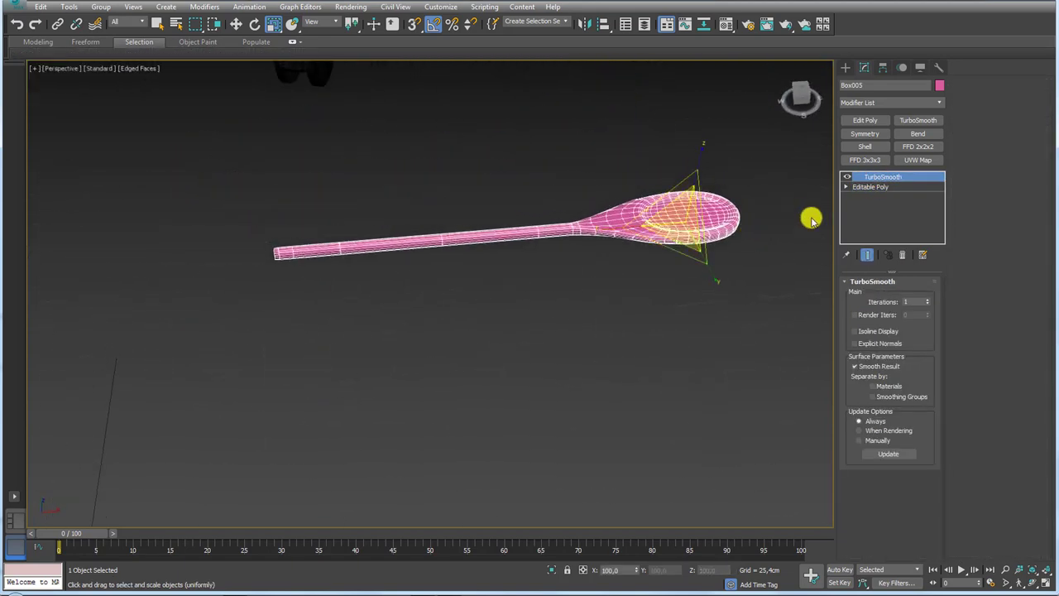
{"action": "left_click", "coordinate": [888, 70]}
{"action": "left_click", "coordinate": [890, 146]}
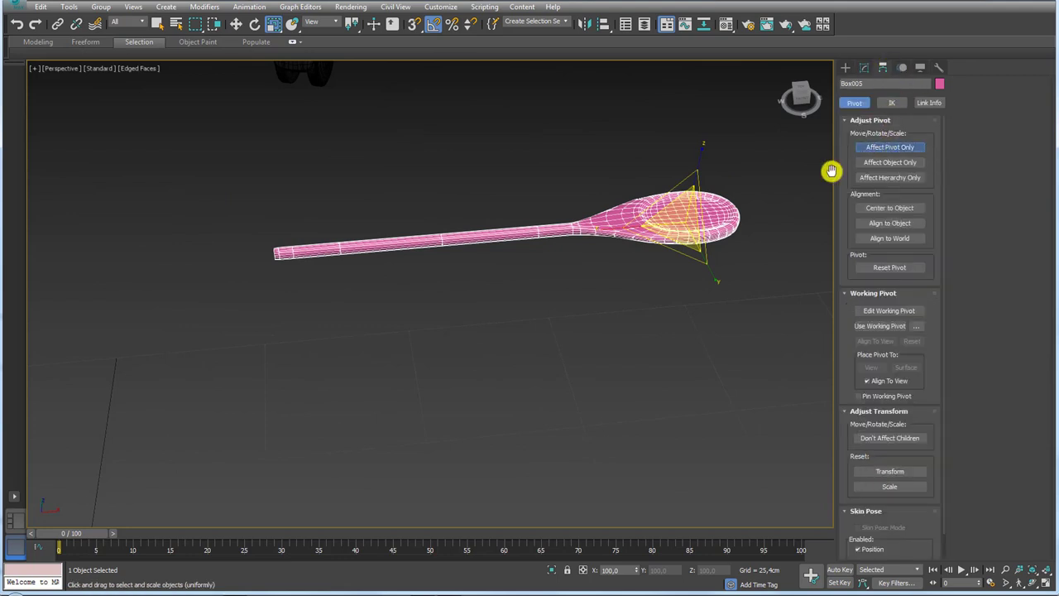
{"action": "key", "text": "w"}
{"action": "mouse_move", "coordinate": [722, 195]}
{"action": "left_mouse_down"}
{"action": "mouse_move", "coordinate": [411, 192]}
{"action": "mouse_move", "coordinate": [389, 217]}
{"action": "left_mouse_up"}
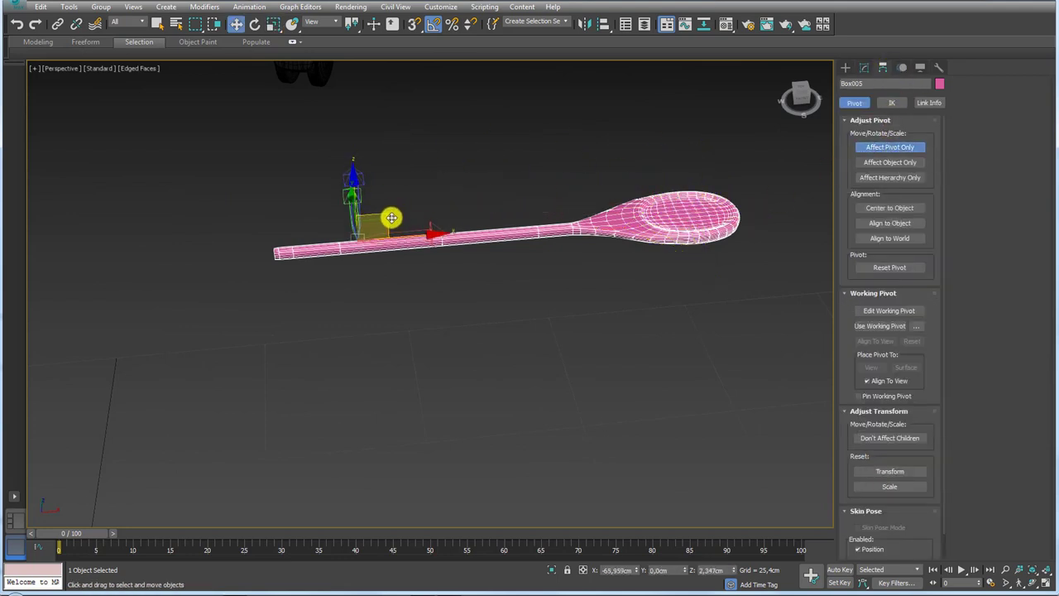
{"action": "scroll", "coordinate": [389, 217], "scroll_direction": "up", "scroll_amount": 2}
{"action": "middle_click_drag", "start_coordinate": [395, 218], "coordinate": [390, 187], "text": "alt"}
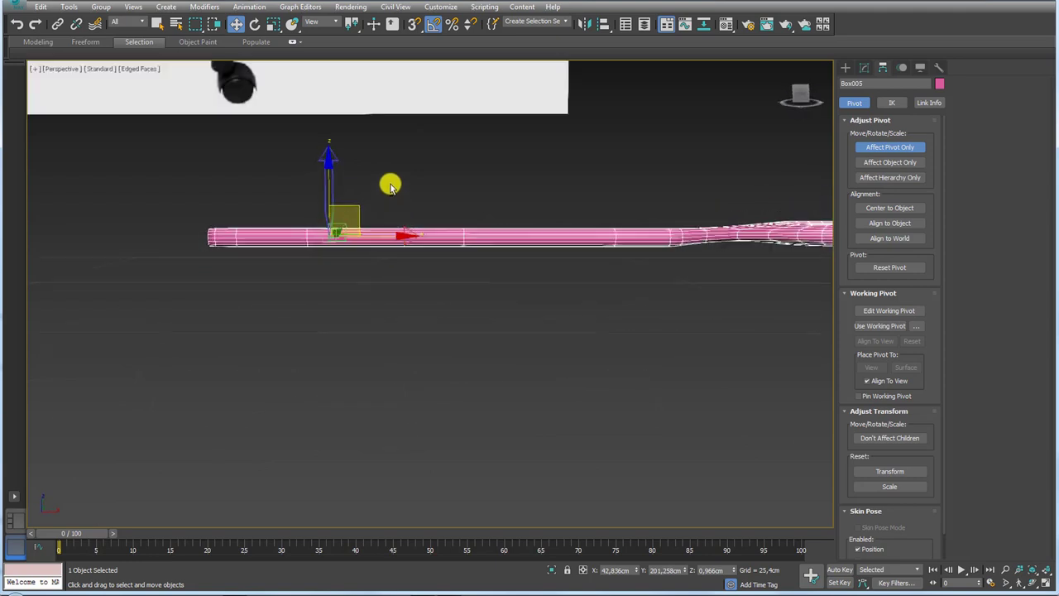
{"action": "left_click", "coordinate": [905, 146]}
{"action": "middle_click_drag", "start_coordinate": [541, 222], "coordinate": [532, 239], "text": "alt"}
{"action": "scroll", "coordinate": [496, 232], "scroll_direction": "down", "scroll_amount": 2}
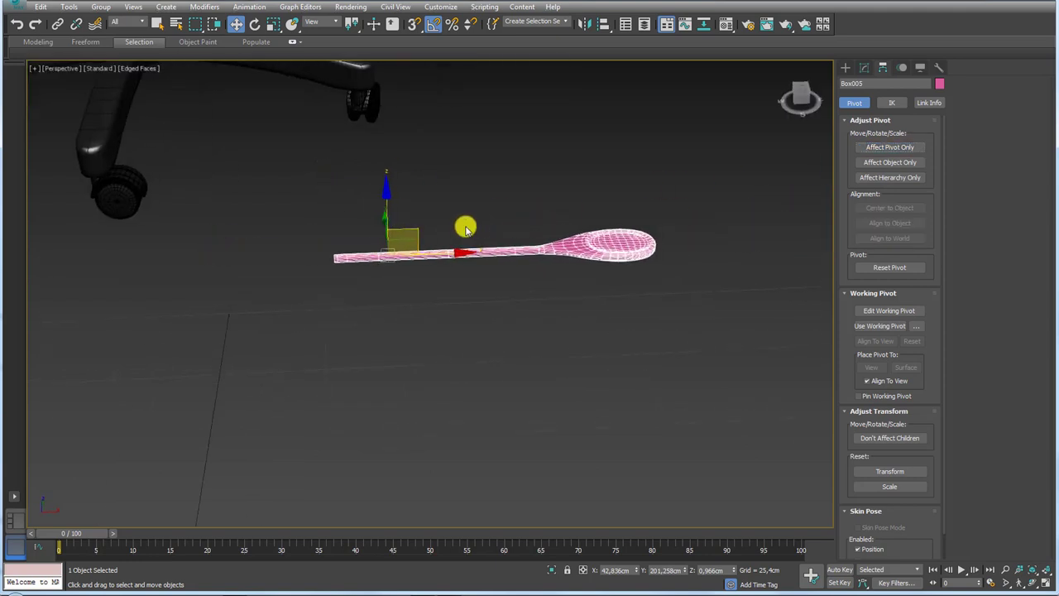
{"action": "key", "text": "e"}
{"action": "mouse_move", "coordinate": [425, 203]}
{"action": "left_mouse_down"}
{"action": "mouse_move", "coordinate": [439, 218]}
{"action": "mouse_move", "coordinate": [420, 218]}
{"action": "left_mouse_up"}
{"action": "mouse_move", "coordinate": [420, 217]}
{"action": "middle_mouse_down", "text": "alt"}
{"action": "mouse_move", "coordinate": [541, 226]}
{"action": "mouse_move", "coordinate": [580, 193]}
{"action": "mouse_move", "coordinate": [577, 158]}
{"action": "mouse_move", "coordinate": [586, 303]}
{"action": "mouse_move", "coordinate": [577, 344]}
{"action": "middle_mouse_up", "text": "alt"}
{"action": "key", "text": "w"}
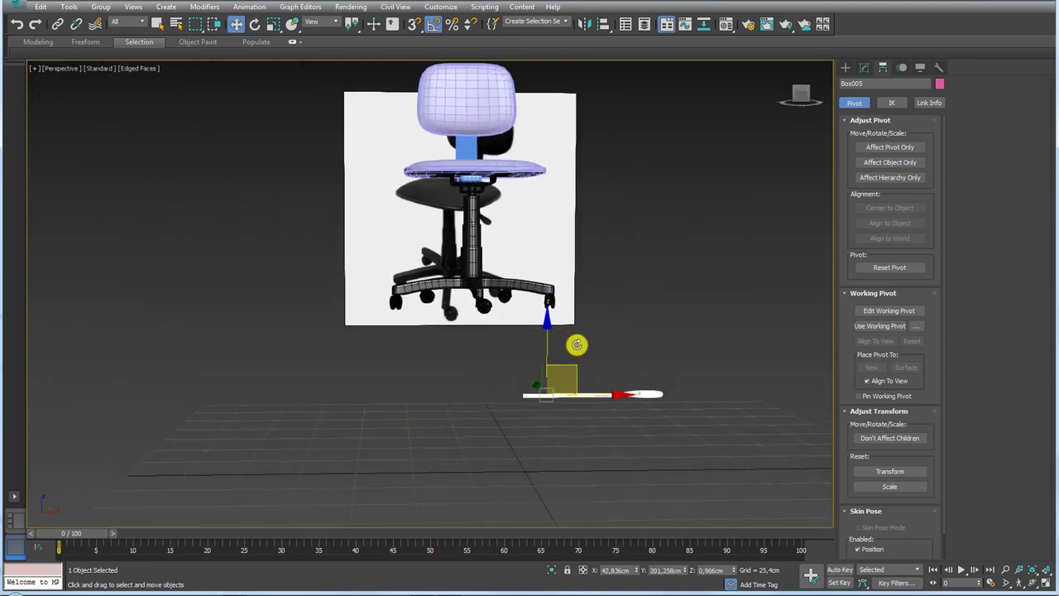
{"action": "left_click_drag", "start_coordinate": [575, 366], "coordinate": [511, 147]}
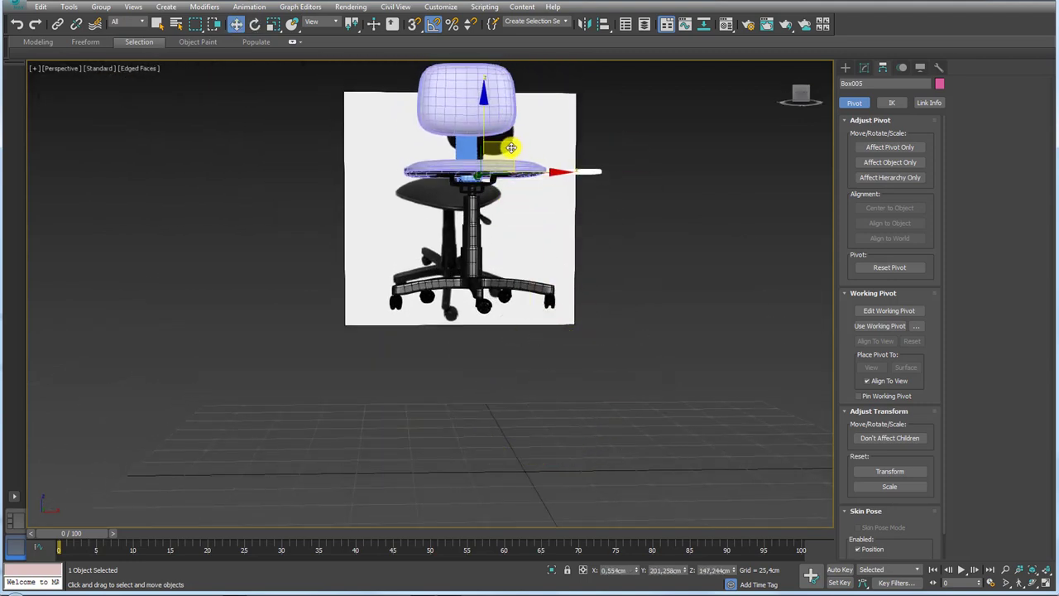
{"action": "key", "text": "f"}
{"action": "middle_click_drag", "start_coordinate": [518, 359], "coordinate": [518, 230]}
{"action": "scroll", "coordinate": [506, 228], "scroll_direction": "up", "scroll_amount": 2}
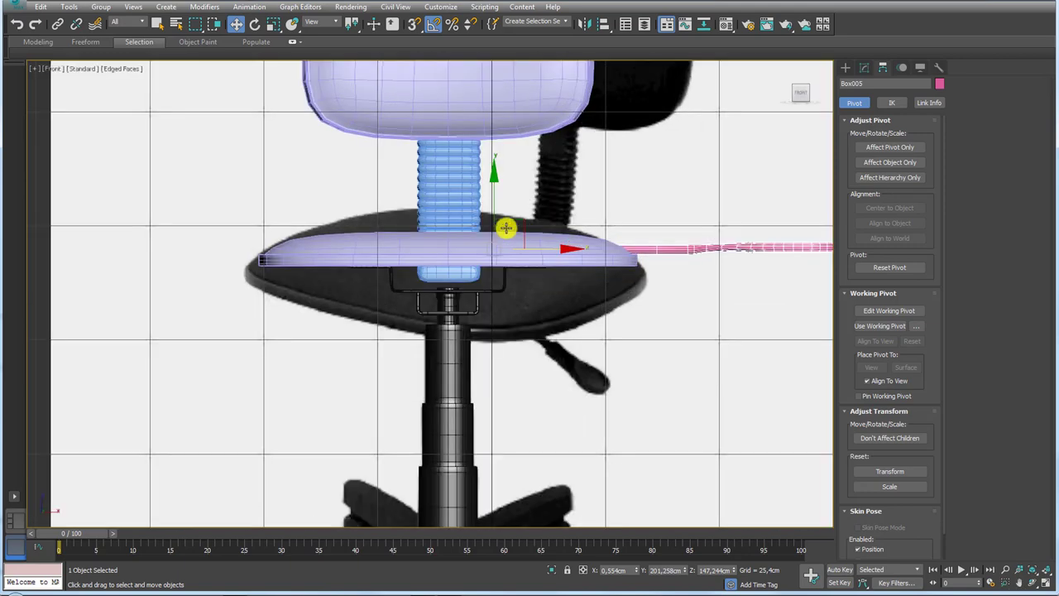
{"action": "left_click_drag", "start_coordinate": [523, 217], "coordinate": [525, 332]}
{"action": "key", "text": "e"}
{"action": "key", "text": "r"}
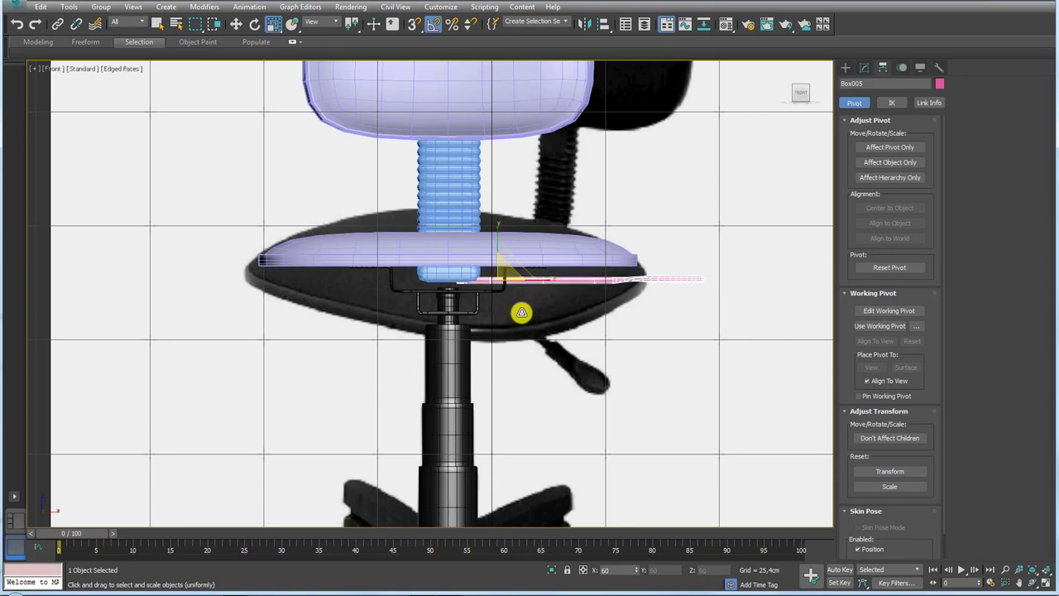
{"action": "key", "text": "w"}
{"action": "left_click_drag", "start_coordinate": [527, 253], "coordinate": [501, 259]}
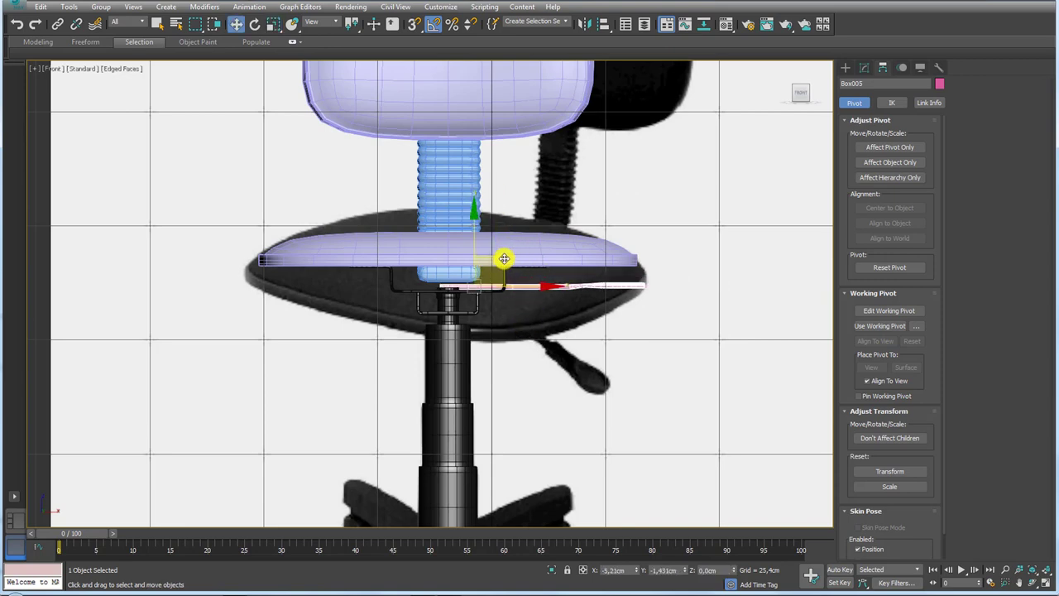
{"action": "key", "text": "r"}
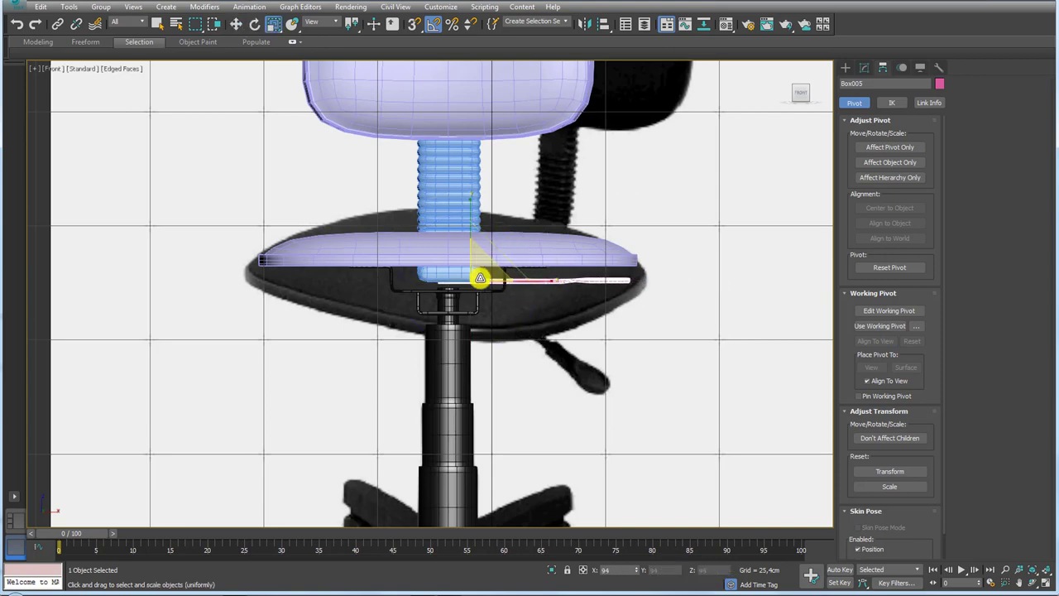
{"action": "key", "text": "w"}
{"action": "left_click_drag", "start_coordinate": [498, 250], "coordinate": [498, 252]}
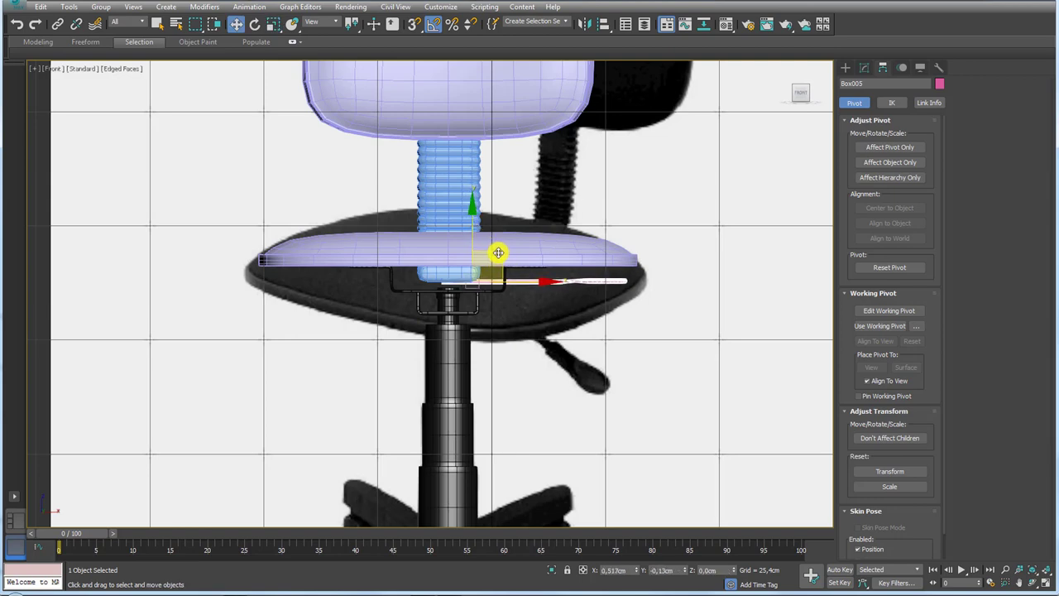
{"action": "left_click", "coordinate": [889, 146]}
{"action": "scroll", "coordinate": [463, 289], "scroll_direction": "up", "scroll_amount": 5}
{"action": "left_click_drag", "start_coordinate": [488, 217], "coordinate": [617, 219]}
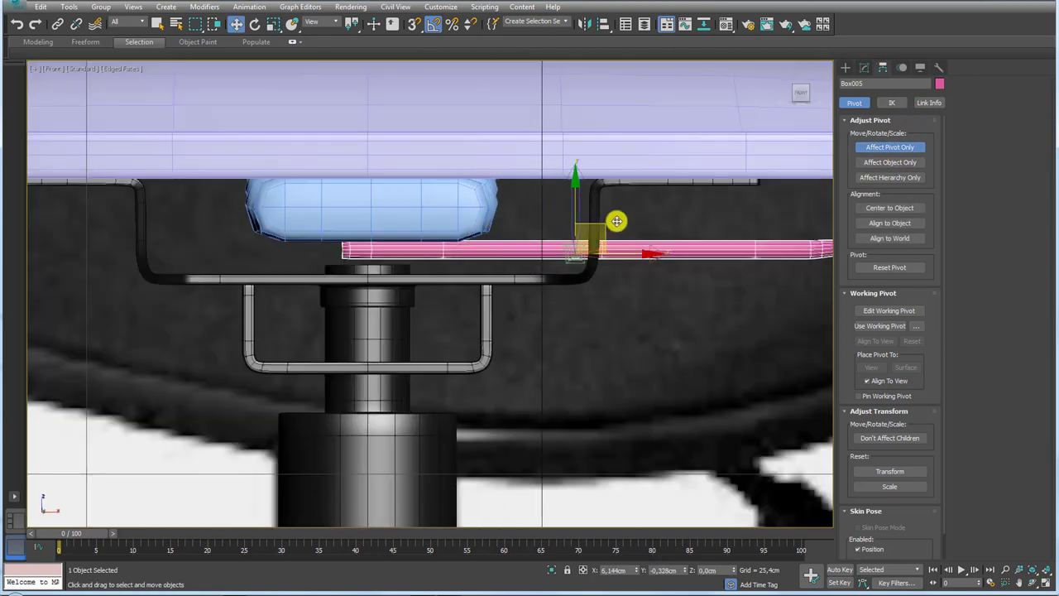
{"action": "left_click", "coordinate": [899, 153]}
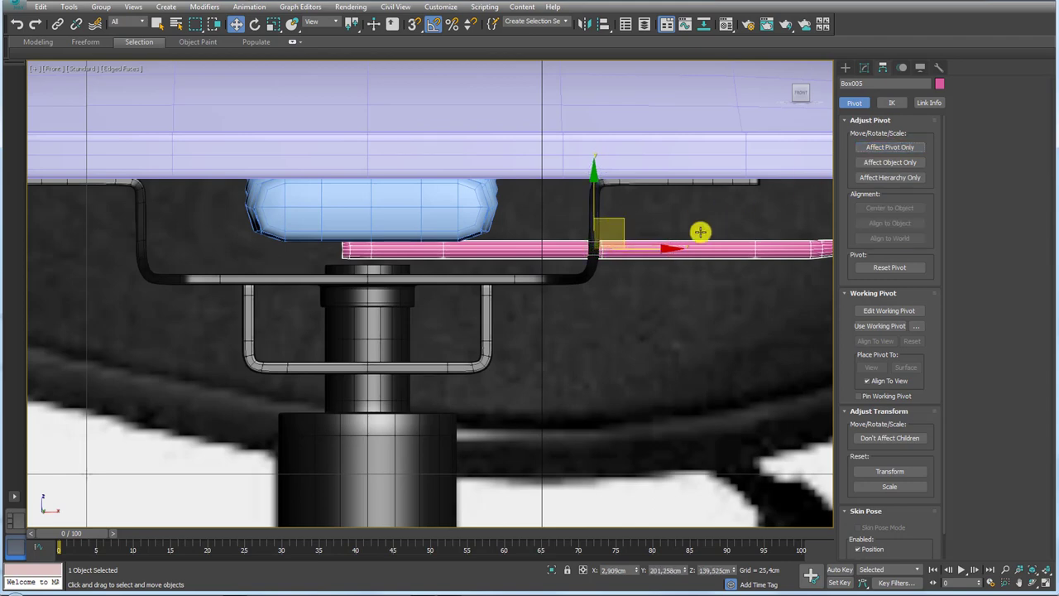
{"action": "scroll", "coordinate": [699, 232], "scroll_direction": "down", "scroll_amount": 5}
{"action": "key", "text": "e"}
{"action": "left_click_drag", "start_coordinate": [584, 222], "coordinate": [591, 221]}
{"action": "key", "text": "w"}
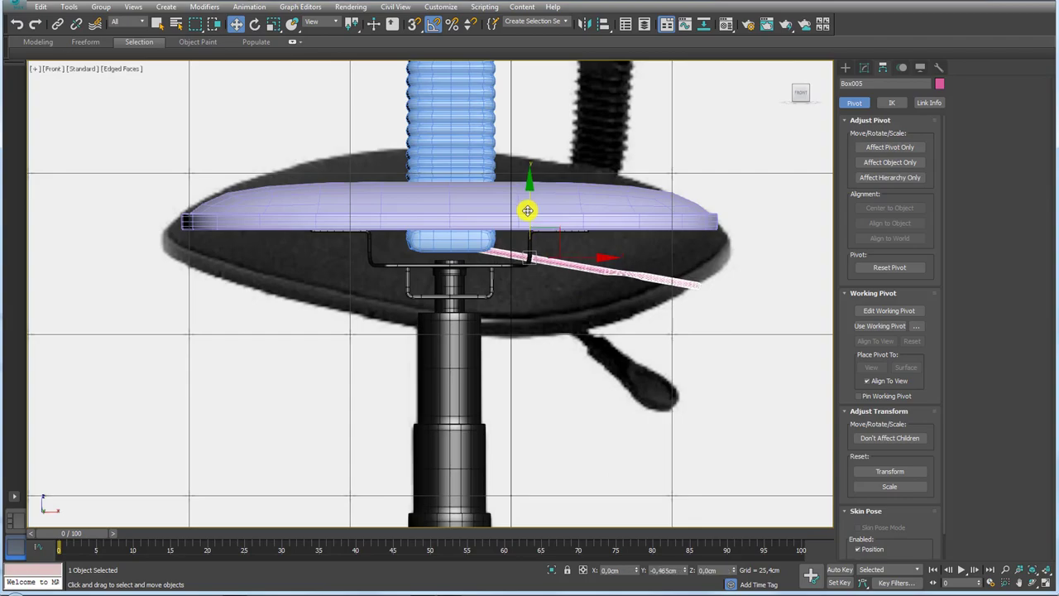
{"action": "mouse_move", "coordinate": [530, 208]}
{"action": "middle_mouse_down", "text": "alt"}
{"action": "mouse_move", "coordinate": [561, 293]}
{"action": "mouse_move", "coordinate": [439, 248]}
{"action": "middle_mouse_up", "text": "alt"}
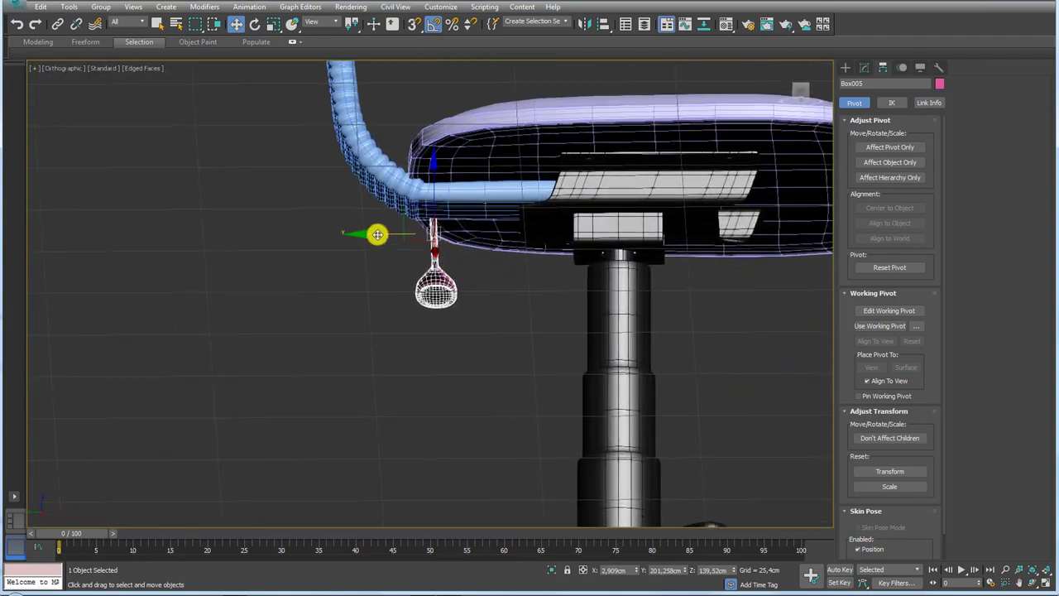
{"action": "left_click_drag", "start_coordinate": [376, 234], "coordinate": [551, 243]}
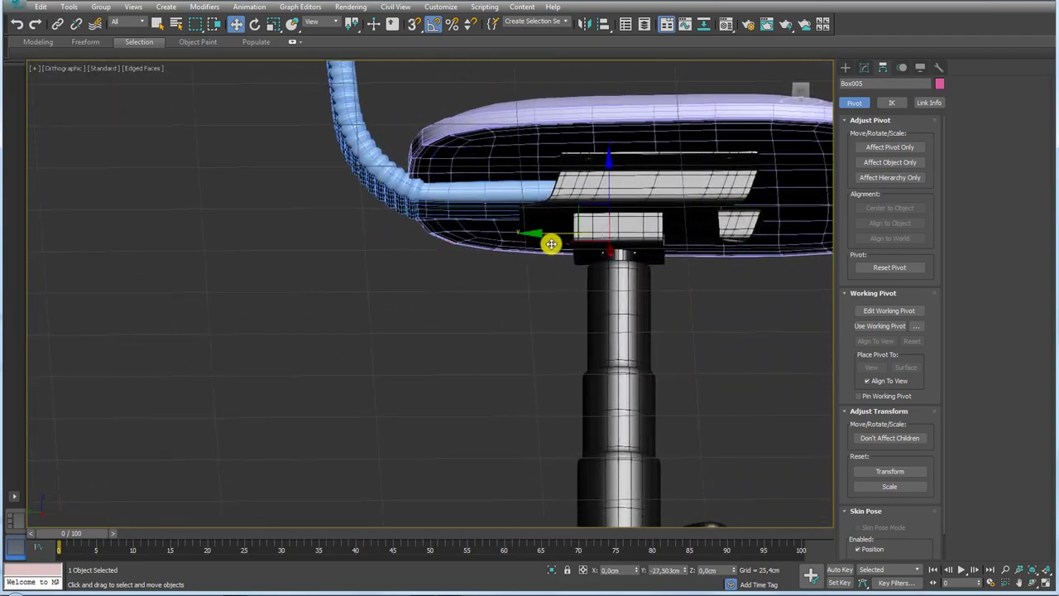
{"action": "mouse_move", "coordinate": [560, 244]}
{"action": "middle_mouse_down", "text": "alt"}
{"action": "mouse_move", "coordinate": [631, 307]}
{"action": "mouse_move", "coordinate": [432, 306]}
{"action": "middle_mouse_up", "text": "alt"}
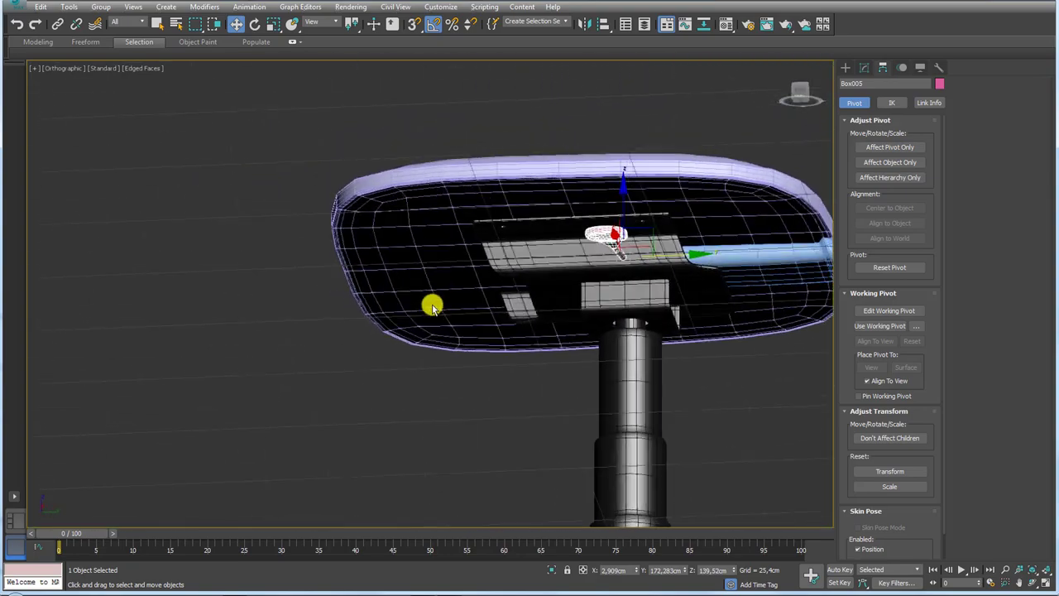
Select the Plane003 mounting bracket and orbit from the seat underside to a whole-chair view.
{"action": "scroll", "coordinate": [571, 268], "scroll_direction": "up", "scroll_amount": 4}
{"action": "left_click", "coordinate": [634, 234]}
{"action": "scroll", "coordinate": [634, 234], "scroll_direction": "down", "scroll_amount": 4}
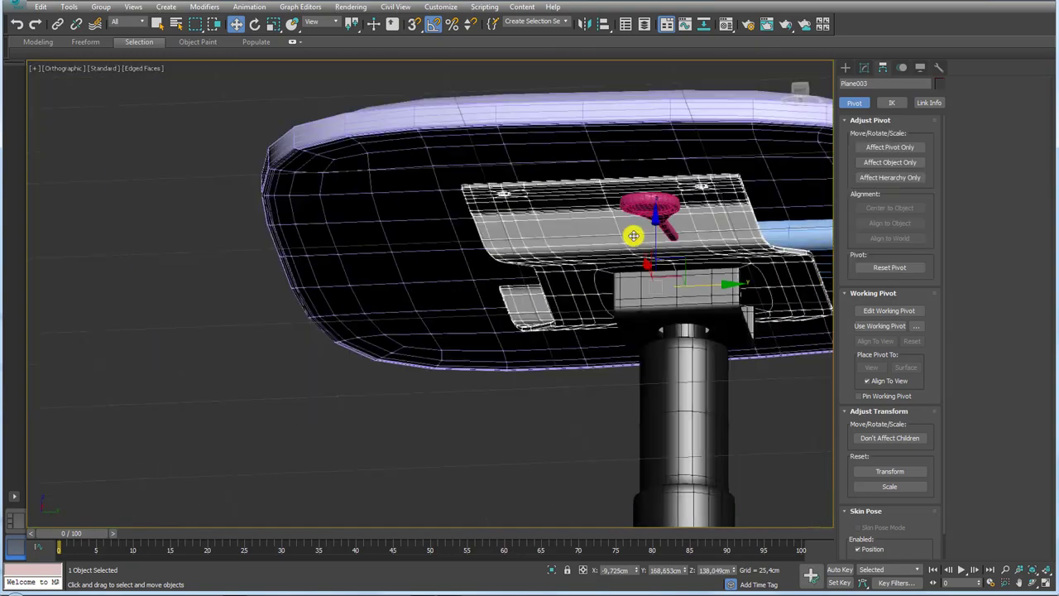
{"action": "mouse_move", "coordinate": [629, 247]}
{"action": "middle_mouse_down", "text": "alt"}
{"action": "mouse_move", "coordinate": [567, 253]}
{"action": "mouse_move", "coordinate": [645, 260]}
{"action": "middle_mouse_up", "text": "alt"}
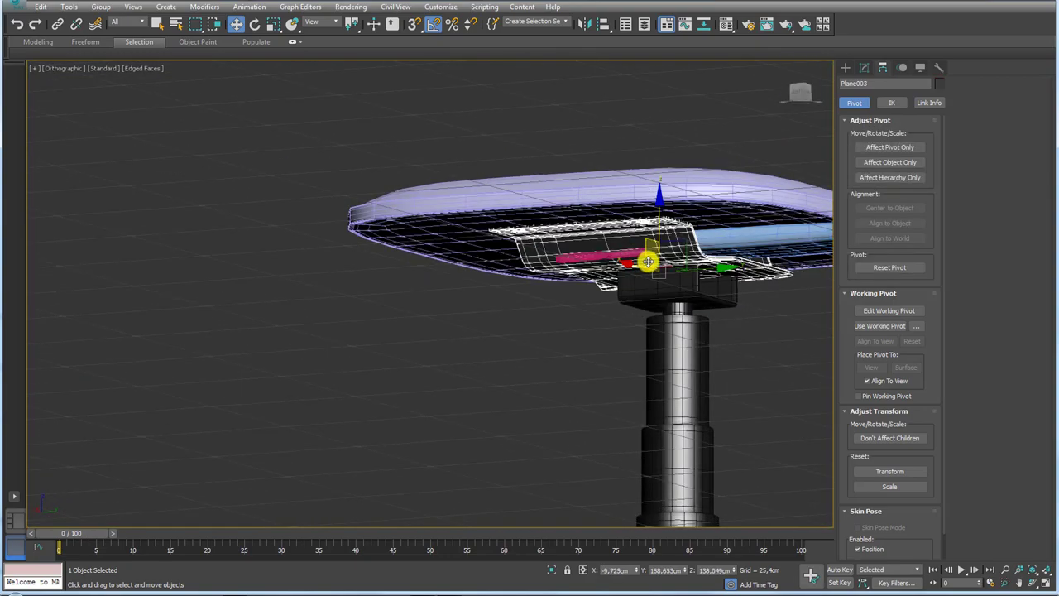
{"action": "scroll", "coordinate": [646, 257], "scroll_direction": "up", "scroll_amount": 4}
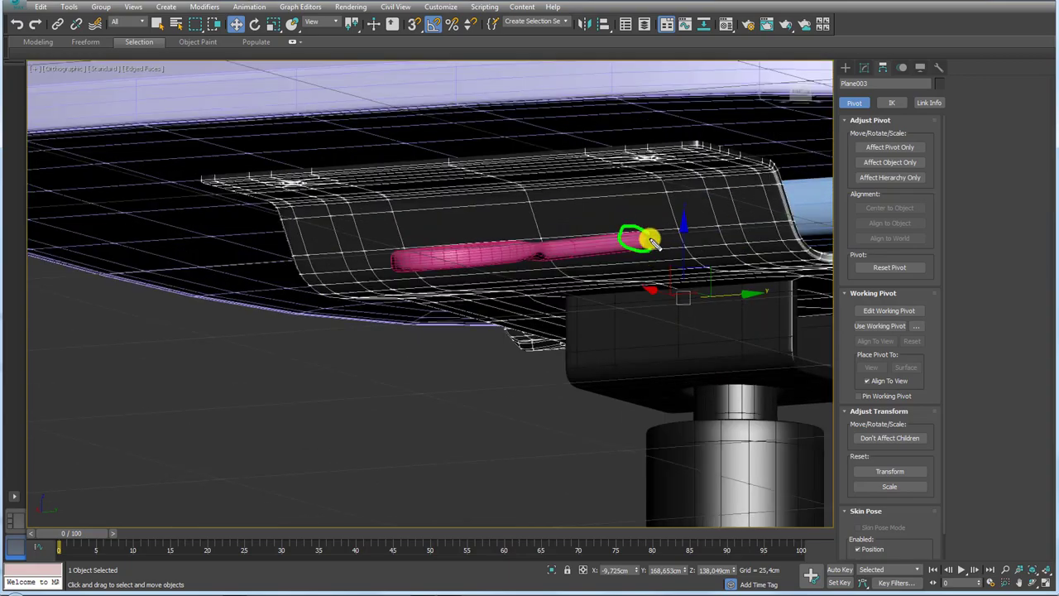
{"action": "mouse_move", "coordinate": [646, 241]}
{"action": "middle_mouse_down", "text": "alt"}
{"action": "mouse_move", "coordinate": [671, 243]}
{"action": "mouse_move", "coordinate": [535, 243]}
{"action": "mouse_move", "coordinate": [615, 234]}
{"action": "middle_mouse_up", "text": "alt"}
{"action": "scroll", "coordinate": [537, 253], "scroll_direction": "down", "scroll_amount": 3}
{"action": "scroll", "coordinate": [624, 187], "scroll_direction": "down", "scroll_amount": 3}
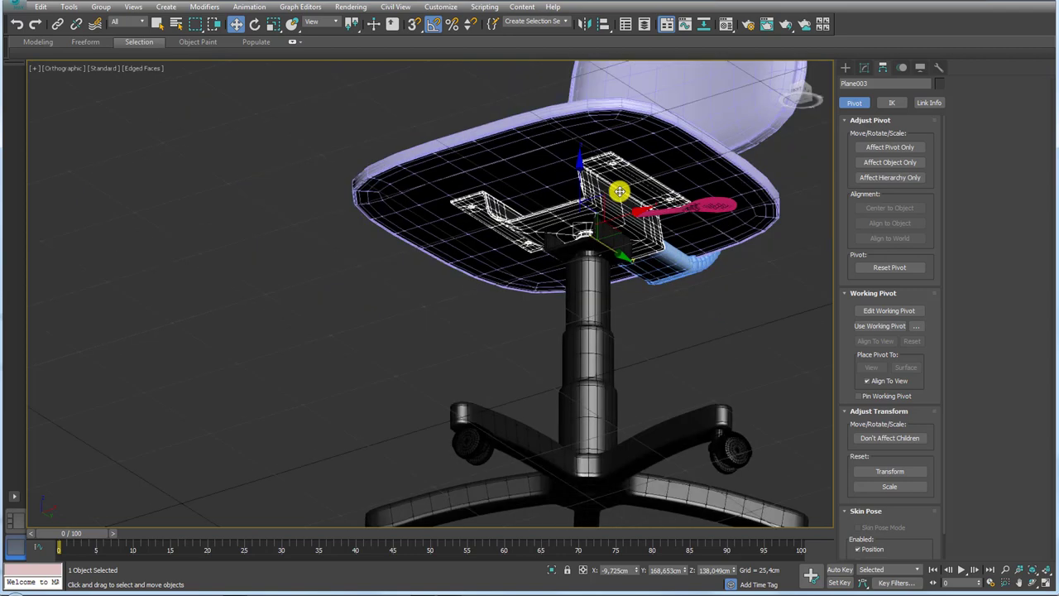
{"action": "mouse_move", "coordinate": [633, 146]}
{"action": "middle_mouse_down", "text": "alt"}
{"action": "mouse_move", "coordinate": [549, 213]}
{"action": "mouse_move", "coordinate": [520, 263]}
{"action": "middle_mouse_up", "text": "alt"}
Hide the seat and backrest, then select the reference photo plane and small box.
{"action": "left_click", "coordinate": [505, 252]}
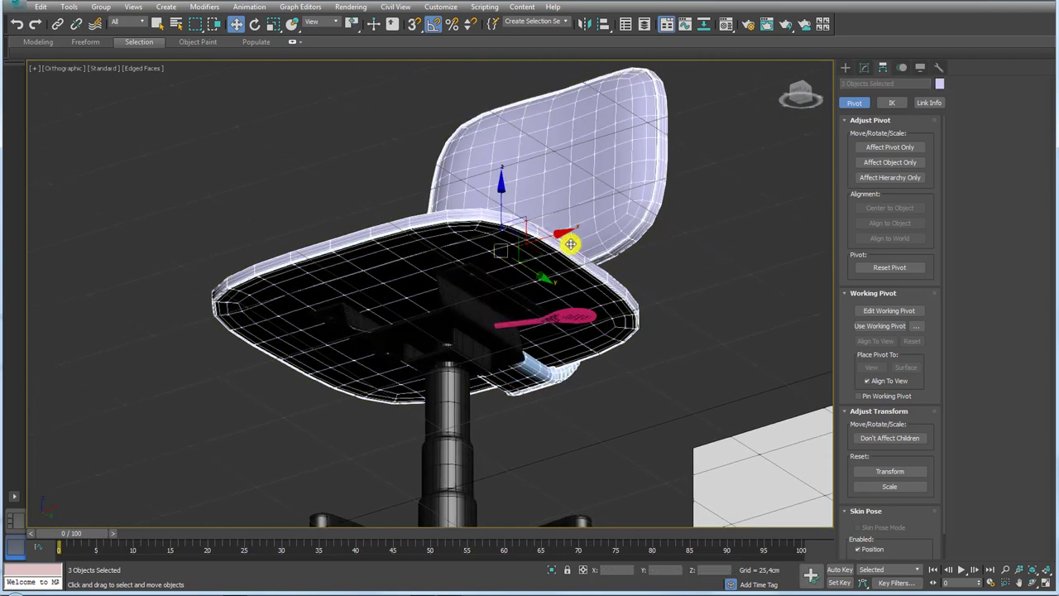
{"action": "right_click", "coordinate": [568, 241]}
{"action": "left_click", "coordinate": [620, 224]}
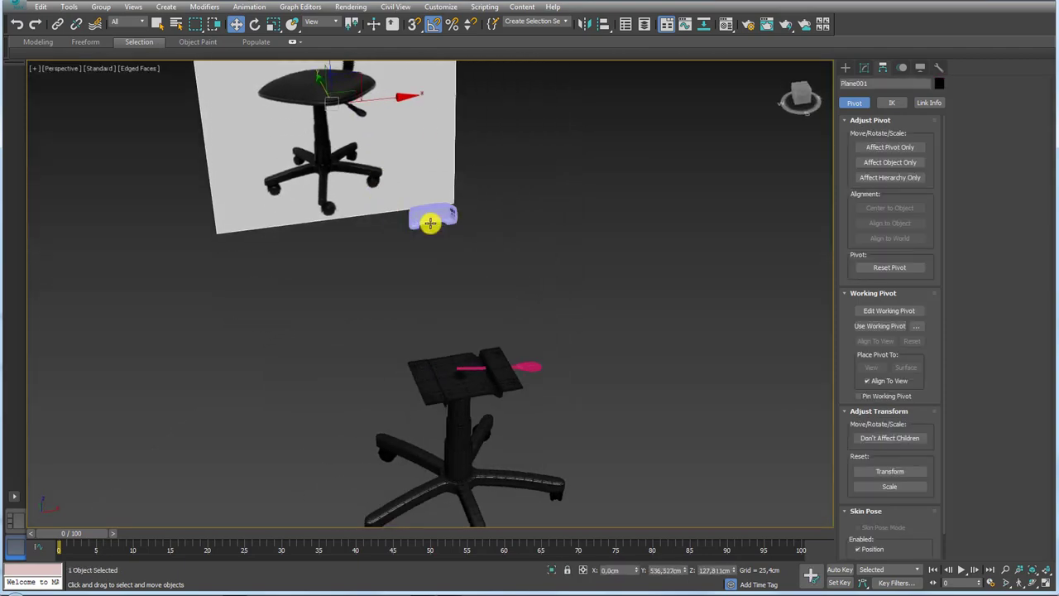
{"action": "left_click", "coordinate": [436, 218], "text": "ctrl"}
{"action": "right_click", "coordinate": [438, 220]}
Hide the reference plane and small box, then frame Box005 and cancel a trial rotation.
{"action": "left_click", "coordinate": [464, 187]}
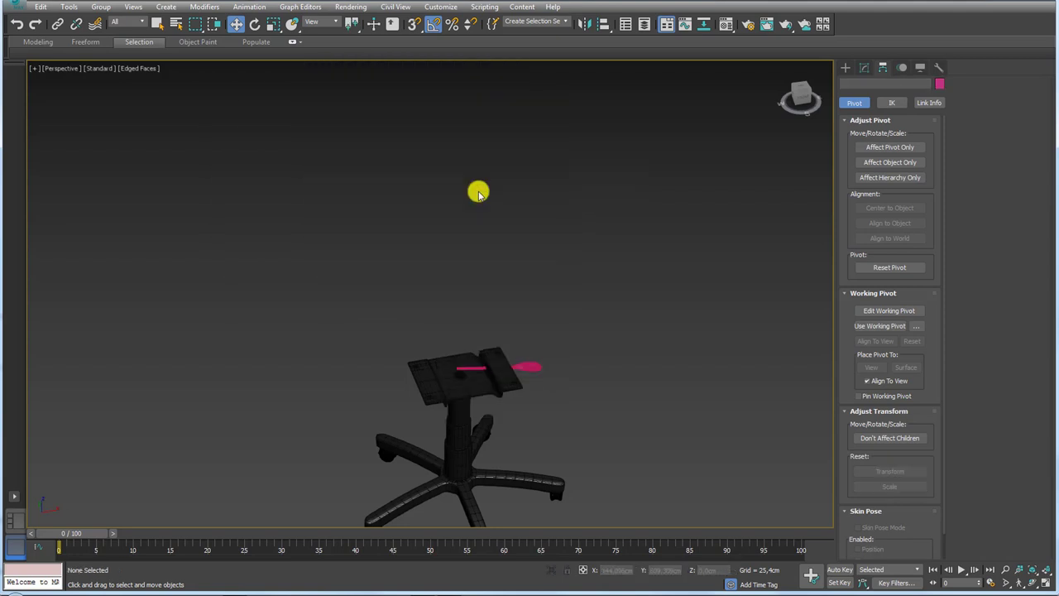
{"action": "mouse_move", "coordinate": [477, 190]}
{"action": "middle_mouse_down", "text": "alt"}
{"action": "mouse_move", "coordinate": [534, 282]}
{"action": "mouse_move", "coordinate": [472, 421]}
{"action": "mouse_move", "coordinate": [483, 402]}
{"action": "mouse_move", "coordinate": [659, 372]}
{"action": "middle_mouse_up", "text": "alt"}
{"action": "left_click", "coordinate": [468, 416]}
{"action": "key", "text": "z"}
{"action": "key", "text": "e"}
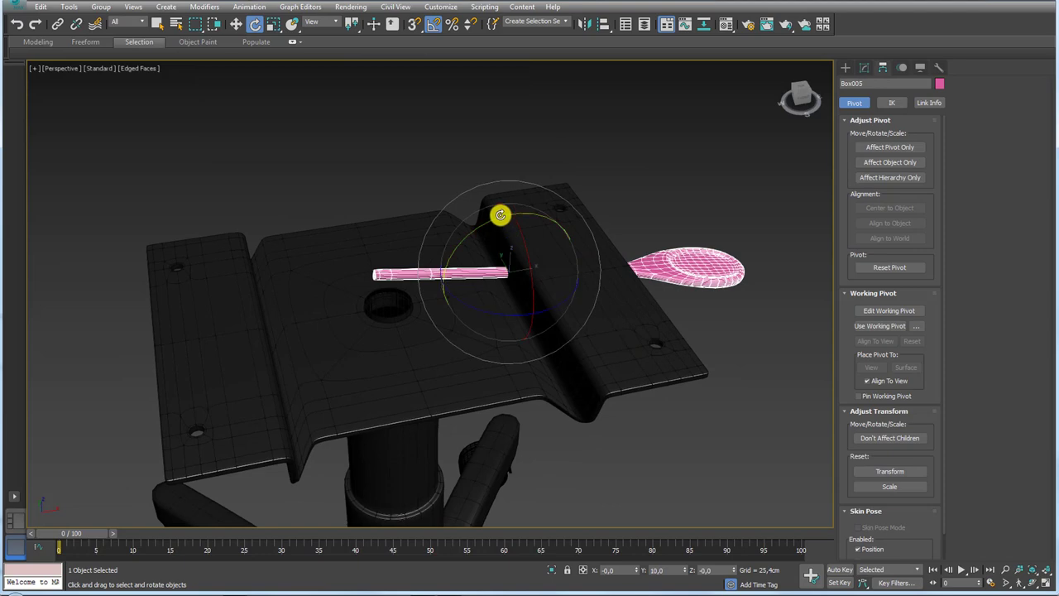
{"action": "left_click_drag", "start_coordinate": [500, 215], "coordinate": [491, 217]}
{"action": "right_click", "coordinate": [491, 218]}
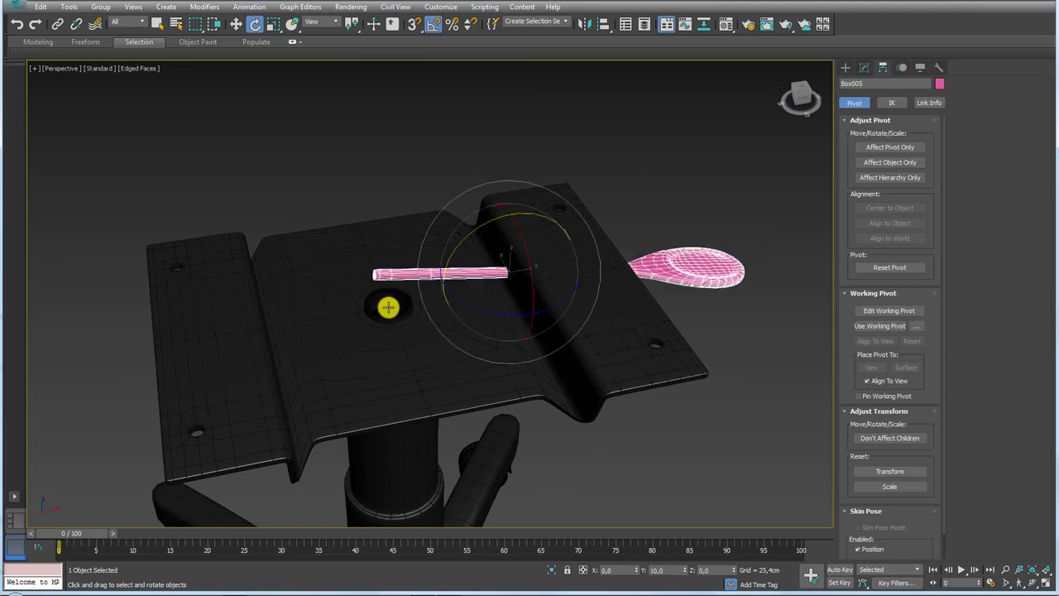
Select the open hole border of Cylinder009 in Editable Poly Border mode.
{"action": "left_click", "coordinate": [388, 309]}
{"action": "left_click", "coordinate": [864, 103]}
{"action": "left_click", "coordinate": [862, 68]}
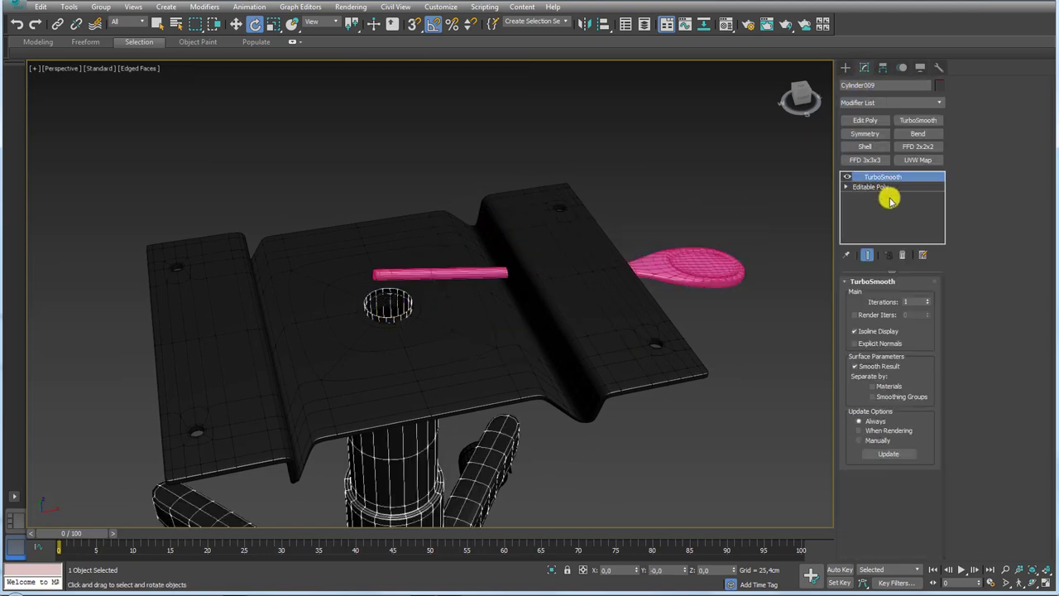
{"action": "left_click", "coordinate": [870, 186]}
{"action": "left_click", "coordinate": [888, 296]}
{"action": "left_click", "coordinate": [413, 334]}
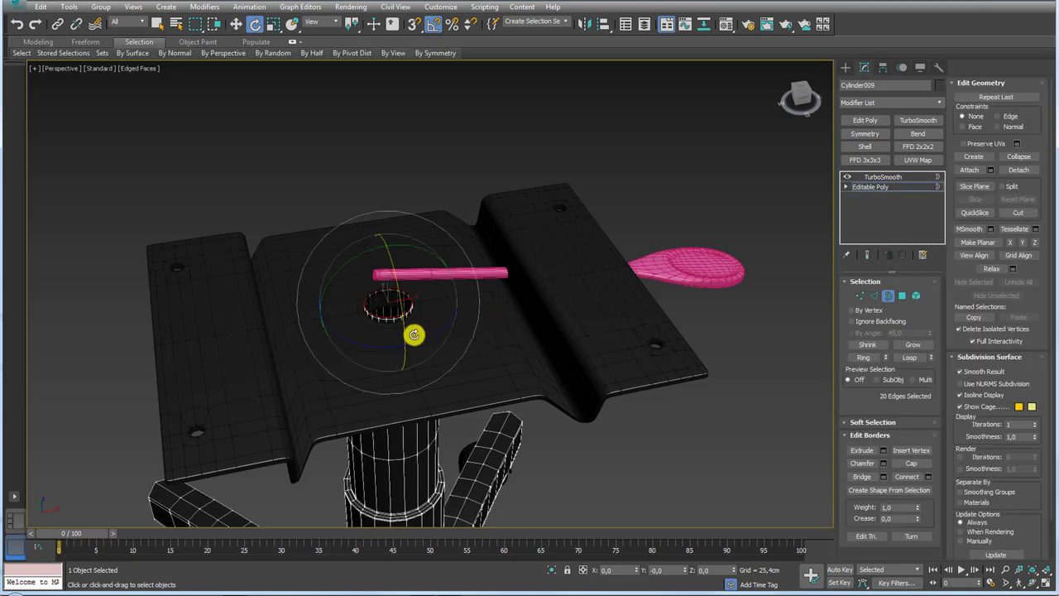
Scale and move Cylinder009's hole border to reshape the collar, then return to TurboSmooth.
{"action": "key", "text": "r"}
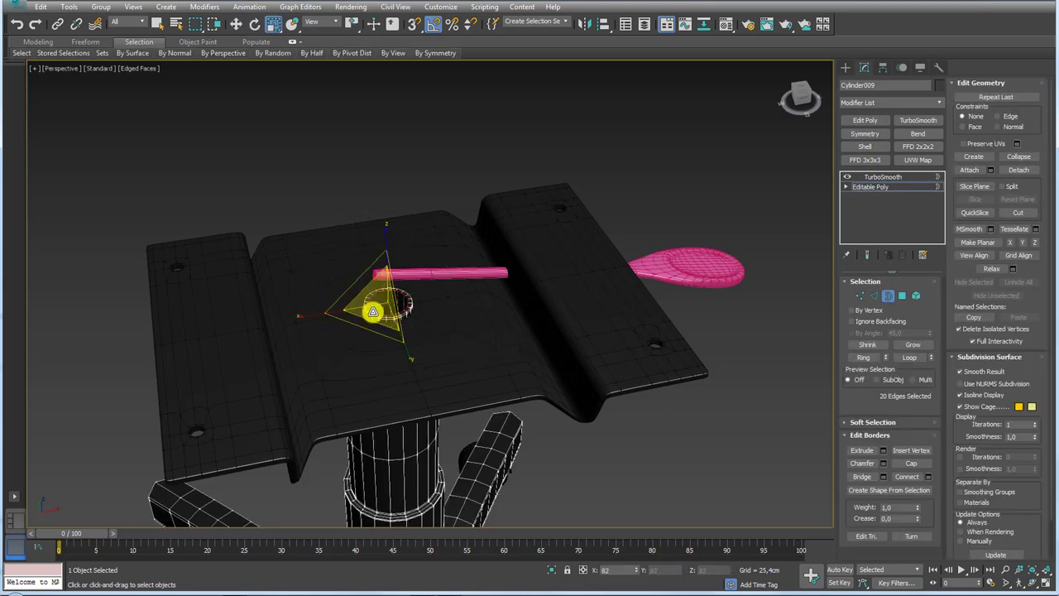
{"action": "key", "text": "w"}
{"action": "middle_click_drag", "start_coordinate": [407, 309], "coordinate": [393, 260], "text": "alt"}
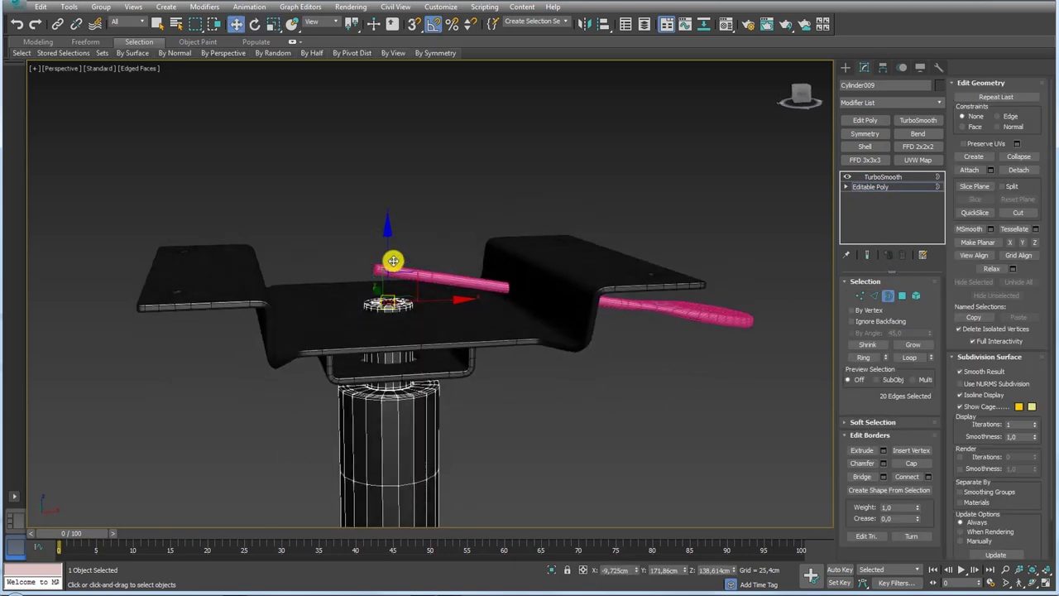
{"action": "scroll", "coordinate": [386, 343], "scroll_direction": "up", "scroll_amount": 5}
{"action": "scroll", "coordinate": [392, 345], "scroll_direction": "down", "scroll_amount": 4}
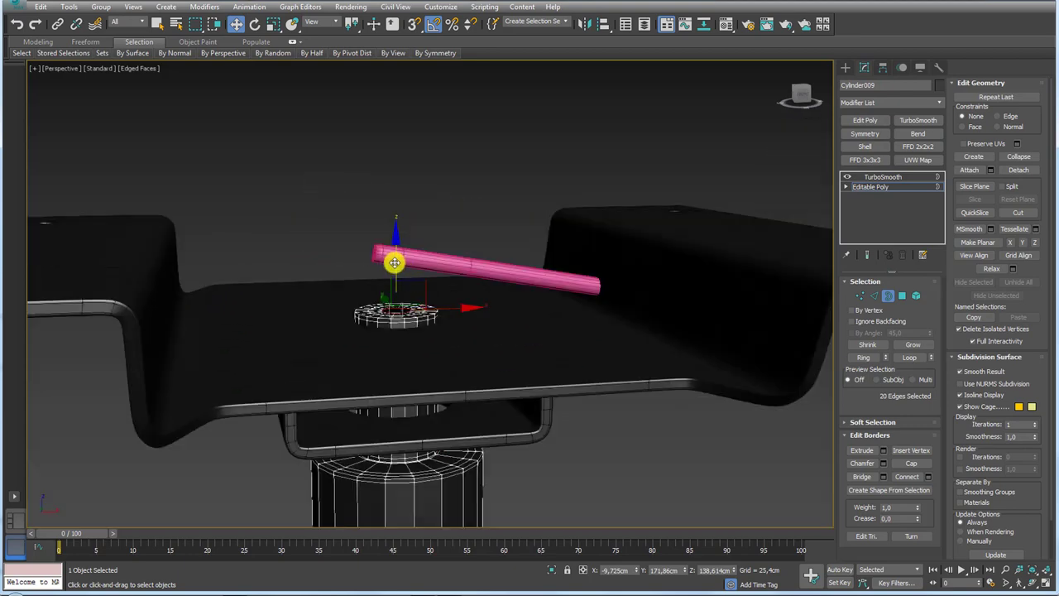
{"action": "middle_click_drag", "start_coordinate": [397, 248], "coordinate": [404, 301], "text": "alt"}
{"action": "scroll", "coordinate": [405, 301], "scroll_direction": "up", "scroll_amount": 4}
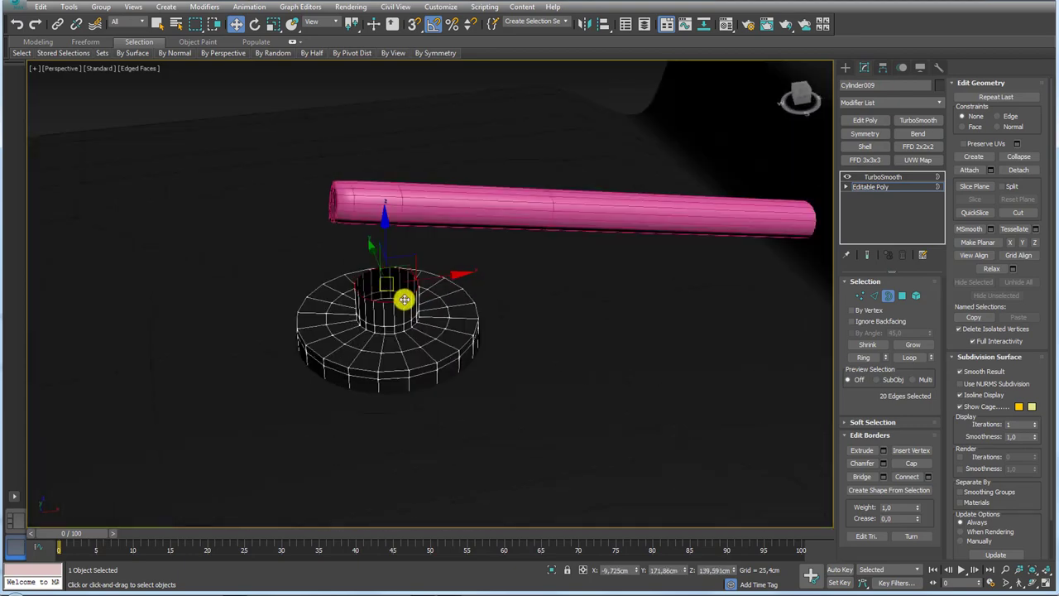
{"action": "key", "text": "r"}
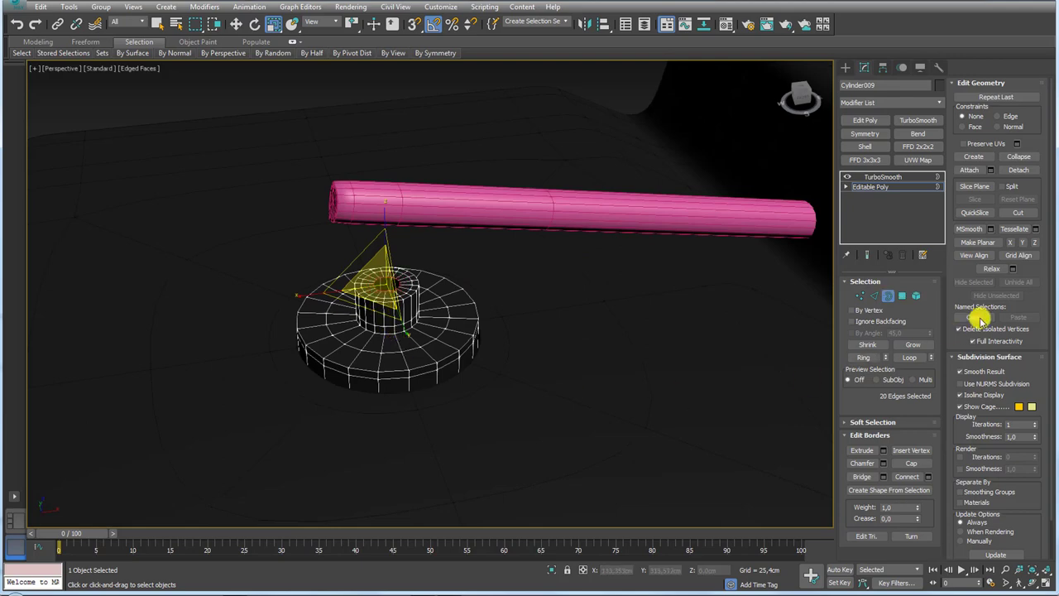
{"action": "left_click", "coordinate": [880, 176]}
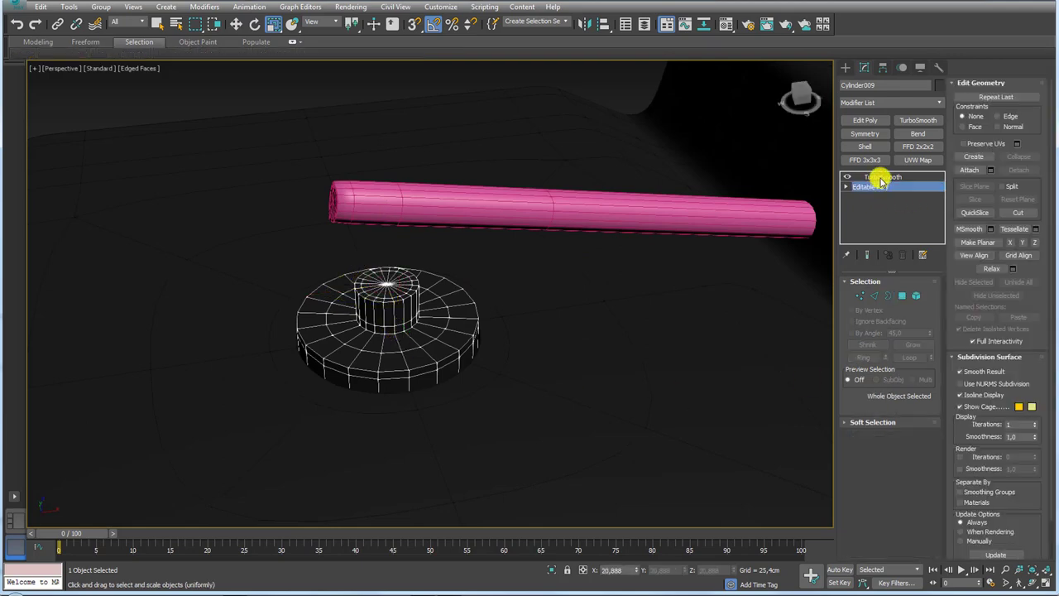
{"action": "scroll", "coordinate": [524, 253], "scroll_direction": "down", "scroll_amount": 5}
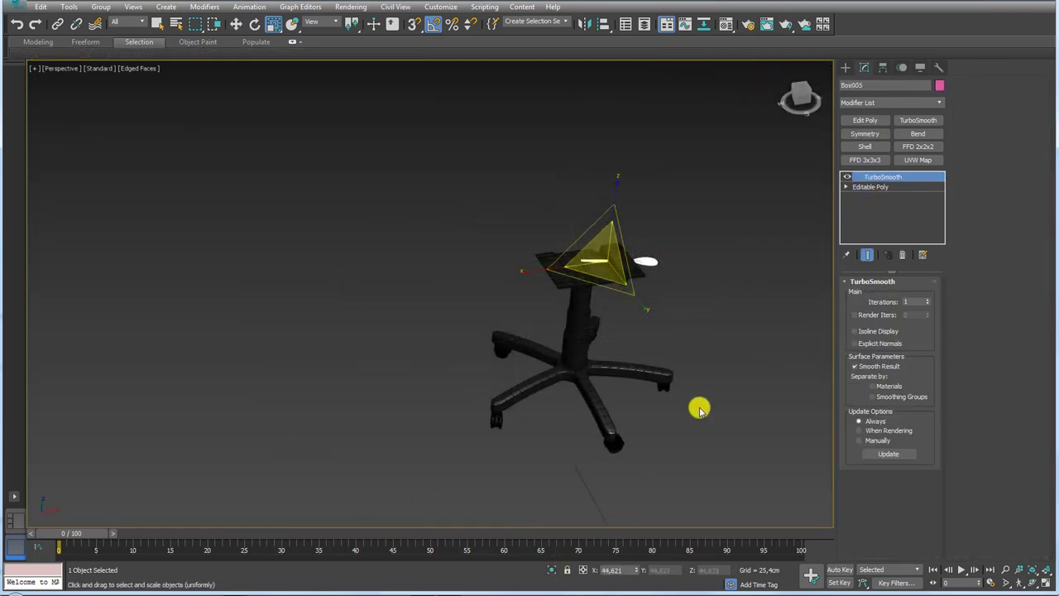
Unhide all hidden parts and box-select the whole chair.
{"action": "right_click", "coordinate": [700, 401]}
{"action": "left_click", "coordinate": [731, 349]}
{"action": "middle_click_drag", "start_coordinate": [697, 345], "coordinate": [396, 113], "text": "alt"}
{"action": "left_click_drag", "start_coordinate": [800, 291], "coordinate": [801, 291]}
{"action": "middle_click_drag", "start_coordinate": [801, 291], "coordinate": [671, 256], "text": "alt"}
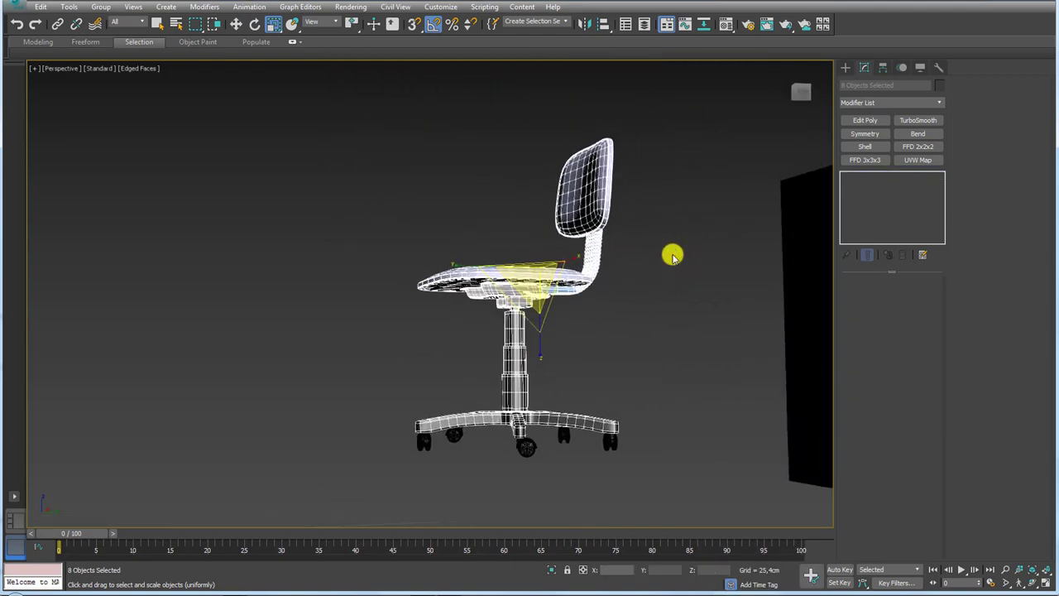
Set the selected chair parts' object colour to black and deselect them.
{"action": "left_click", "coordinate": [936, 88]}
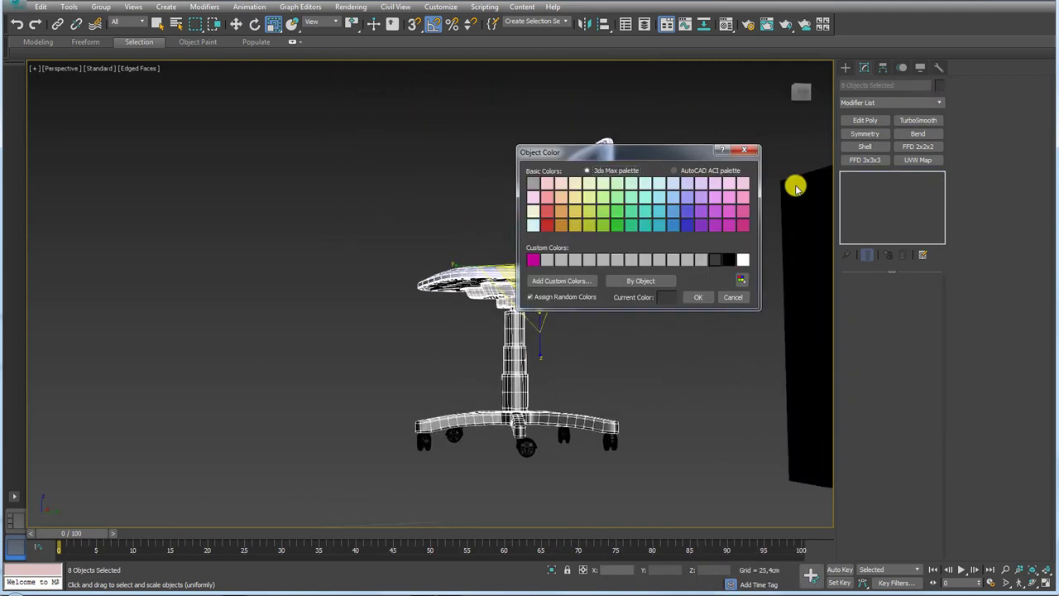
{"action": "left_click", "coordinate": [704, 297]}
{"action": "middle_click_drag", "start_coordinate": [610, 310], "coordinate": [646, 333], "text": "alt"}
{"action": "left_click", "coordinate": [645, 333]}
Box-select the whole black chair again and orbit to review it beside the reference photo.
{"action": "mouse_move", "coordinate": [560, 361]}
{"action": "middle_mouse_down"}
{"action": "mouse_move", "coordinate": [403, 338]}
{"action": "mouse_move", "coordinate": [600, 373]}
{"action": "mouse_move", "coordinate": [538, 359]}
{"action": "mouse_move", "coordinate": [575, 341]}
{"action": "middle_mouse_up"}
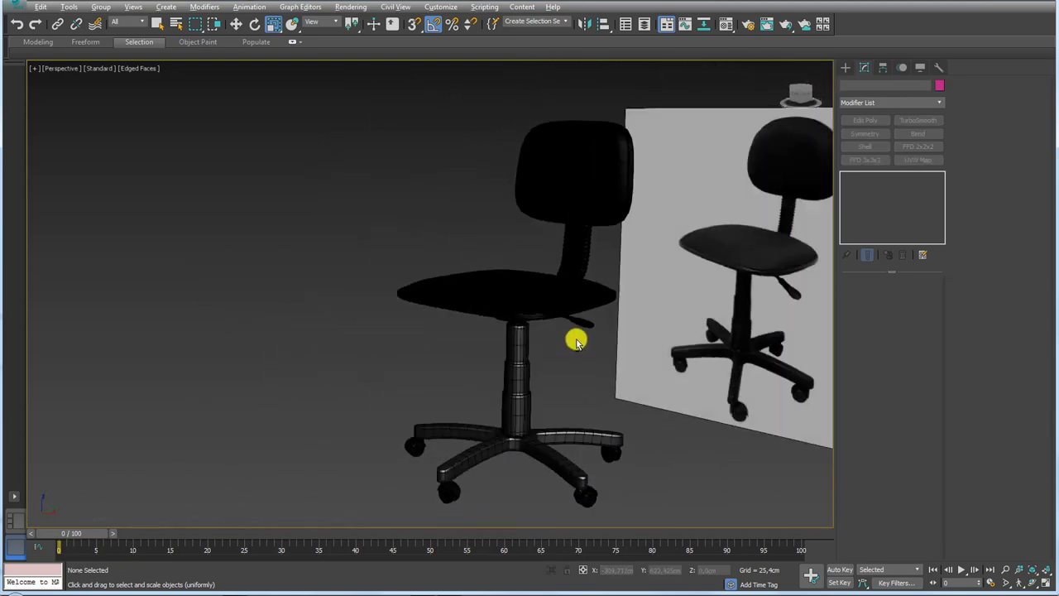
{"action": "scroll", "coordinate": [491, 309], "scroll_direction": "down", "scroll_amount": 3}
{"action": "scroll", "coordinate": [492, 303], "scroll_direction": "down", "scroll_amount": 2}
{"action": "scroll", "coordinate": [546, 305], "scroll_direction": "up", "scroll_amount": 4}
{"action": "scroll", "coordinate": [546, 305], "scroll_direction": "up", "scroll_amount": 2}
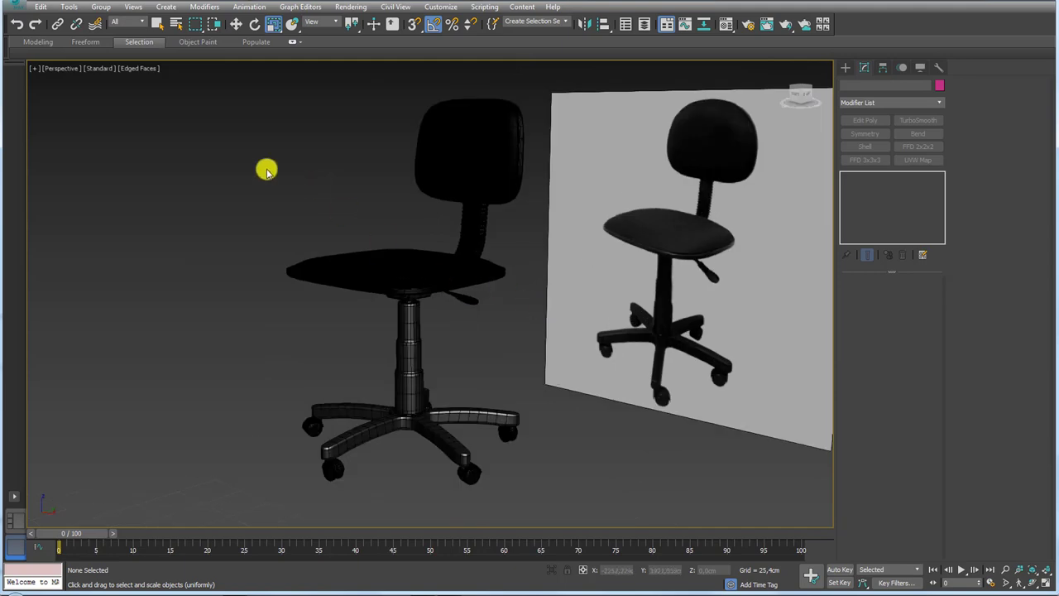
{"action": "left_click_drag", "start_coordinate": [680, 424], "coordinate": [680, 423]}
{"action": "mouse_move", "coordinate": [717, 427]}
{"action": "middle_mouse_down", "text": "alt"}
{"action": "mouse_move", "coordinate": [570, 409]}
{"action": "mouse_move", "coordinate": [499, 361]}
{"action": "mouse_move", "coordinate": [510, 288]}
{"action": "middle_mouse_up", "text": "alt"}
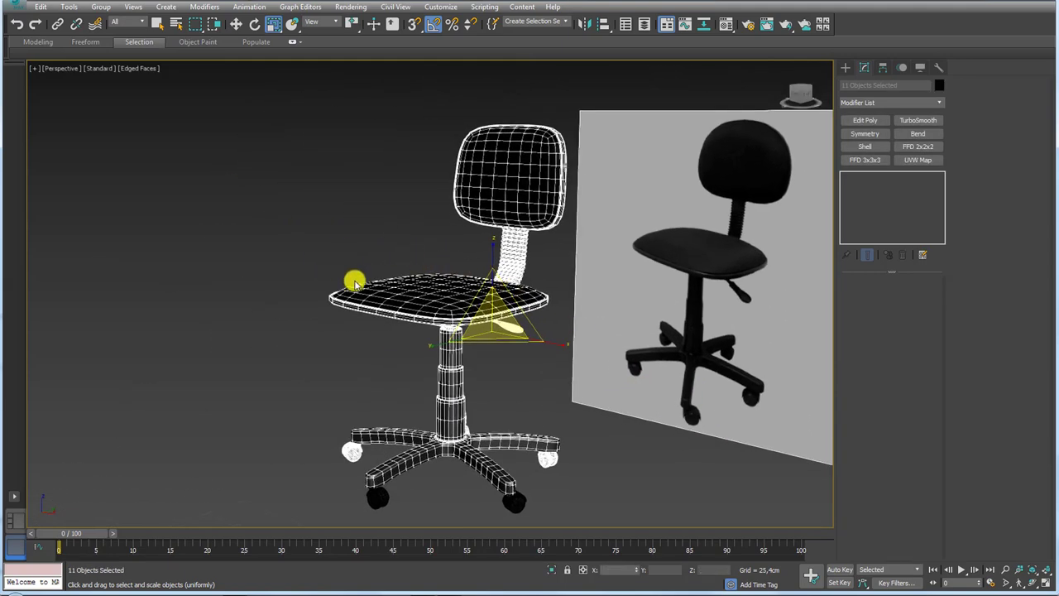
{"action": "mouse_move", "coordinate": [361, 248]}
{"action": "middle_mouse_down", "text": "alt"}
{"action": "mouse_move", "coordinate": [378, 279]}
{"action": "mouse_move", "coordinate": [473, 359]}
{"action": "middle_mouse_up", "text": "alt"}
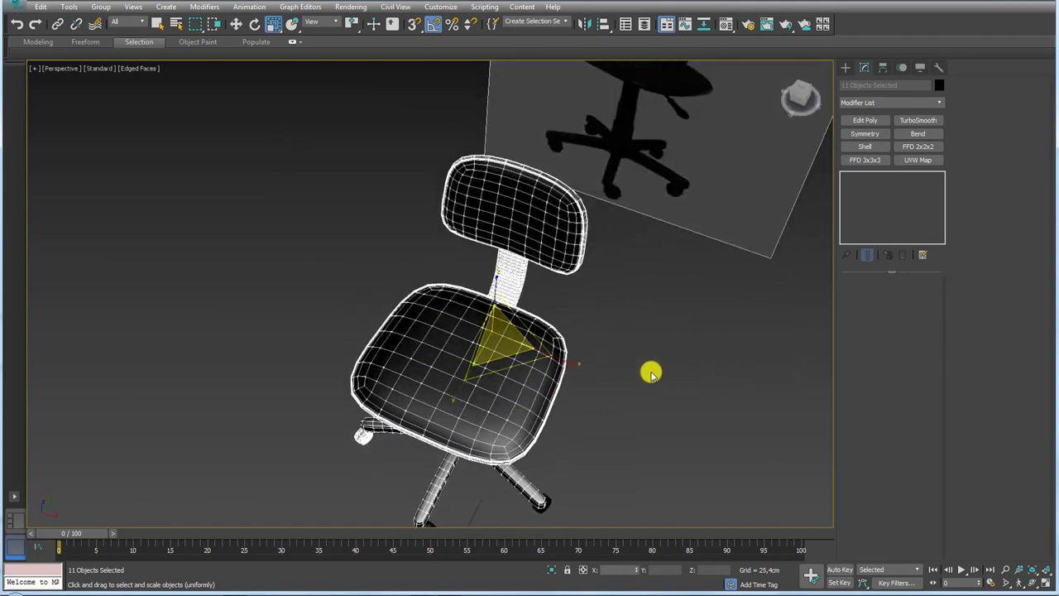
{"action": "mouse_move", "coordinate": [638, 378]}
{"action": "middle_mouse_down", "text": "alt"}
{"action": "mouse_move", "coordinate": [598, 328]}
{"action": "mouse_move", "coordinate": [524, 314]}
{"action": "mouse_move", "coordinate": [531, 307]}
{"action": "middle_mouse_up", "text": "alt"}
{"action": "scroll", "coordinate": [422, 270], "scroll_direction": "up", "scroll_amount": 3}
{"action": "scroll", "coordinate": [423, 270], "scroll_direction": "down", "scroll_amount": 4}
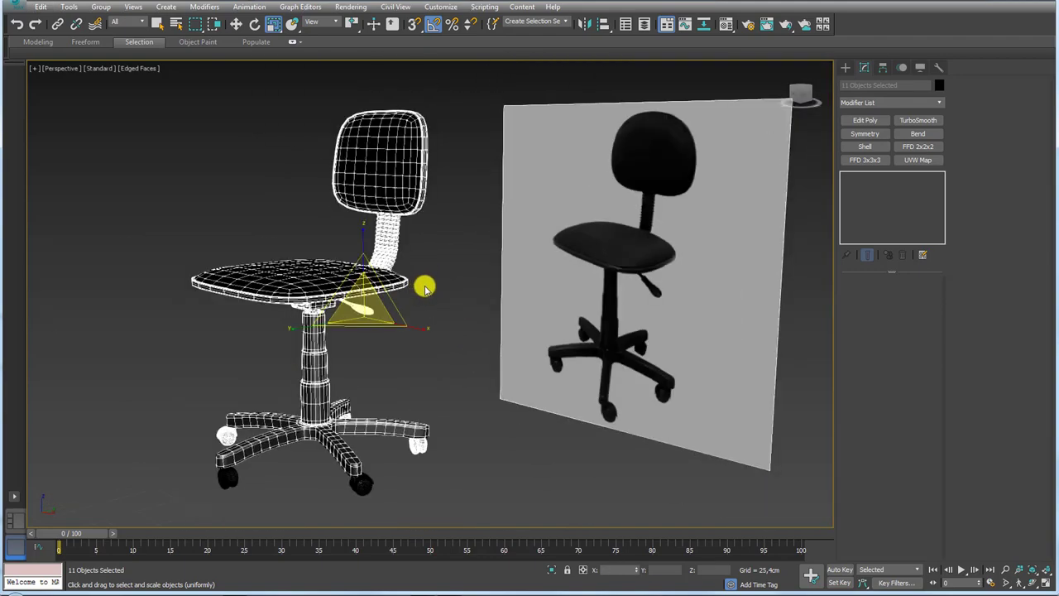